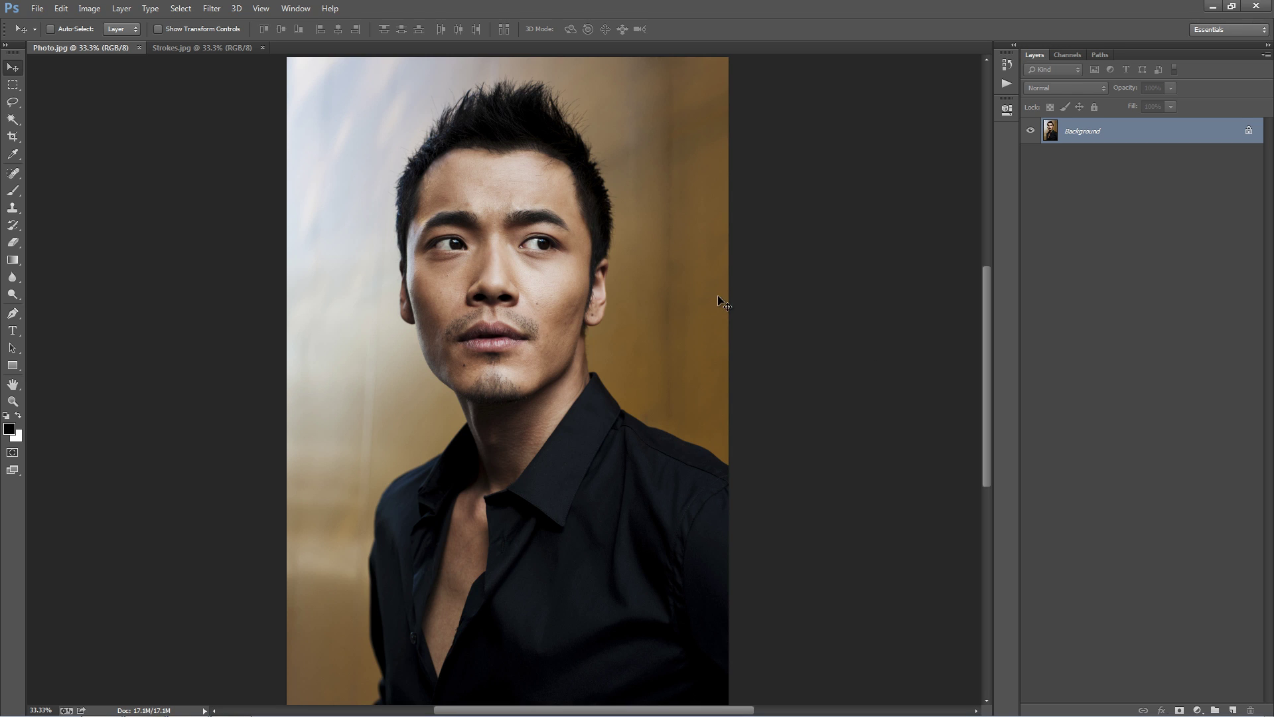
- View the finished Strokes.jpg example and close that document
click(191, 50)
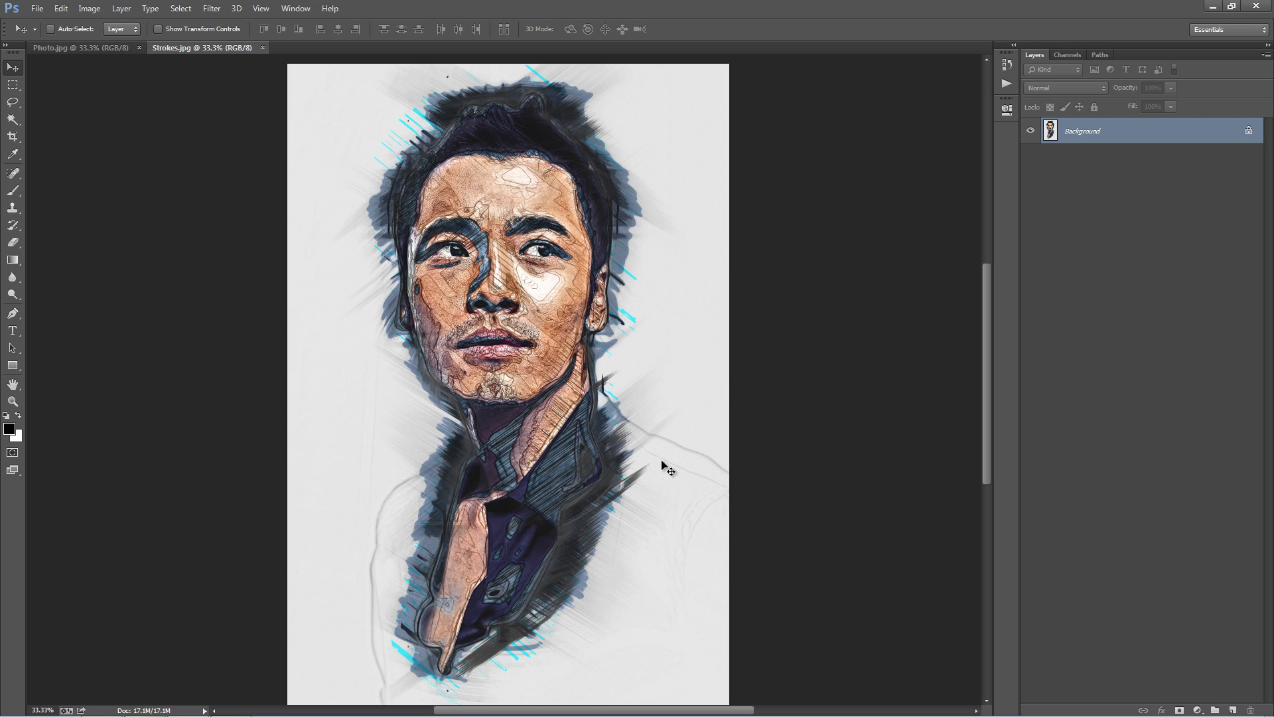
key(ctrl+w)
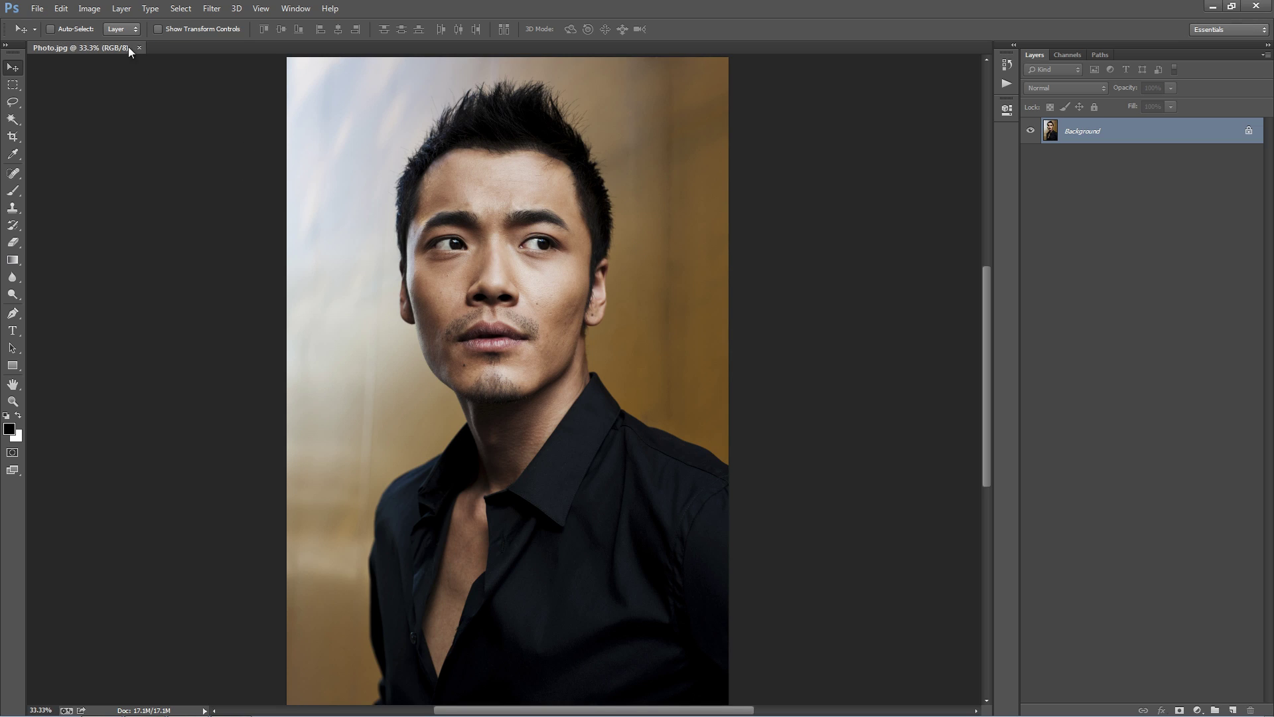
- Check the color mode and bit depth of Photo.jpg
click(90, 9)
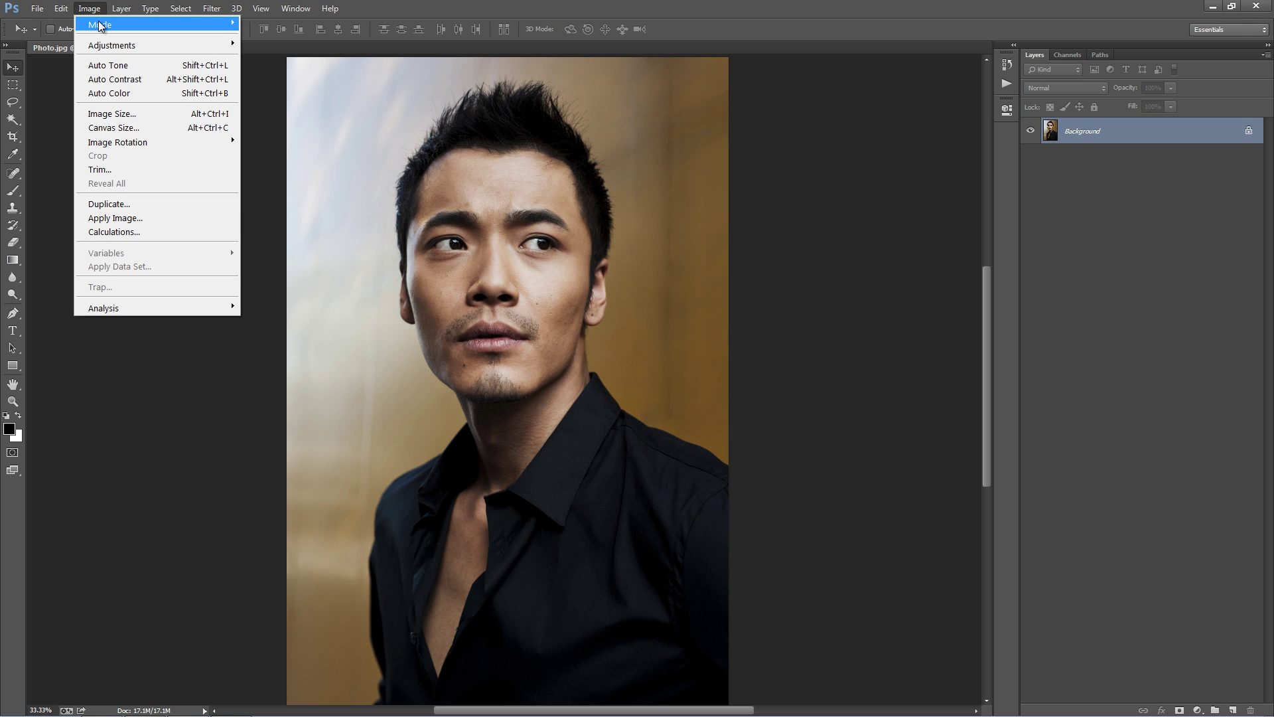
mouse_move(103, 30)
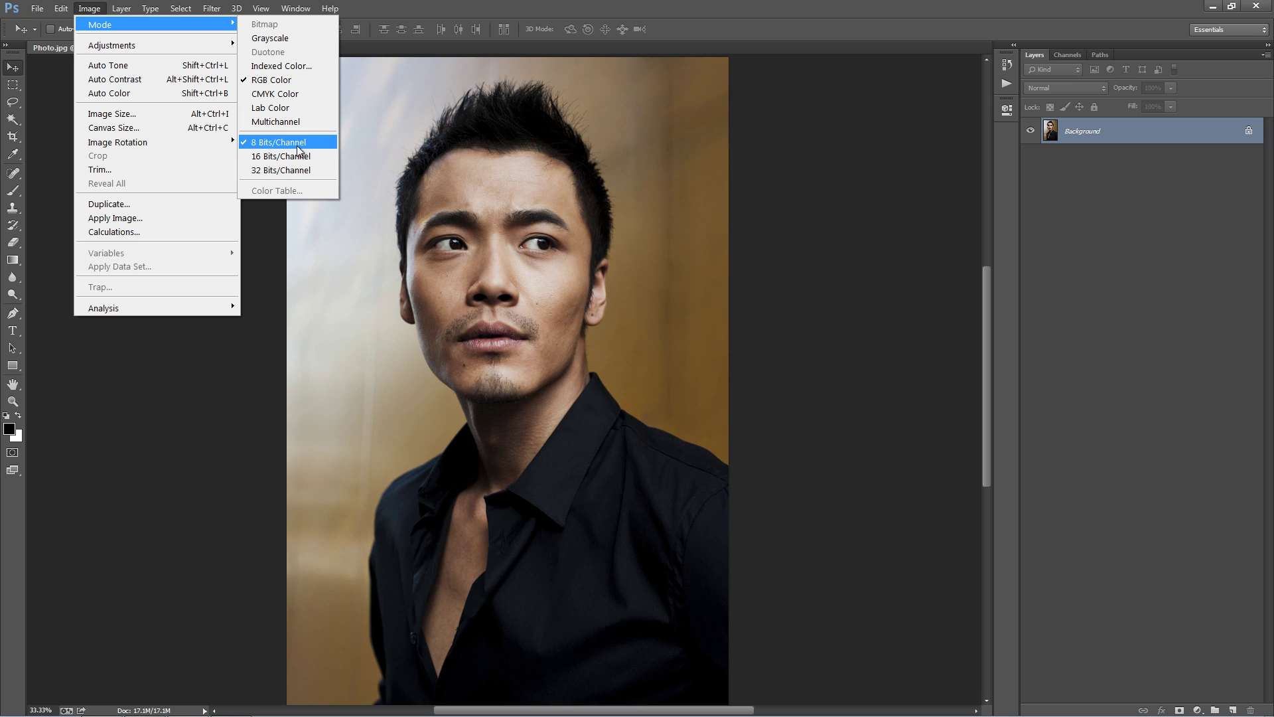
click(469, 158)
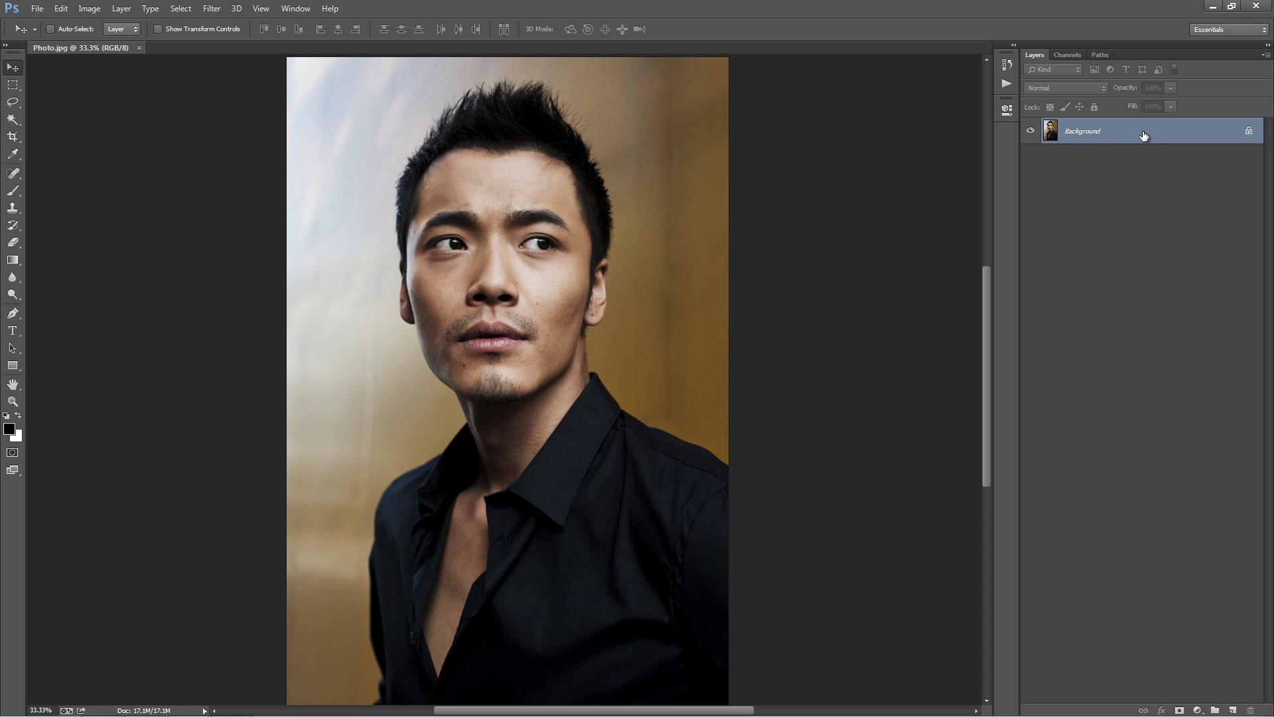
- Duplicate the Background layer, delete the original, and rename the copy dsfds
key(ctrl+j)
click(1134, 155)
key(Delete)
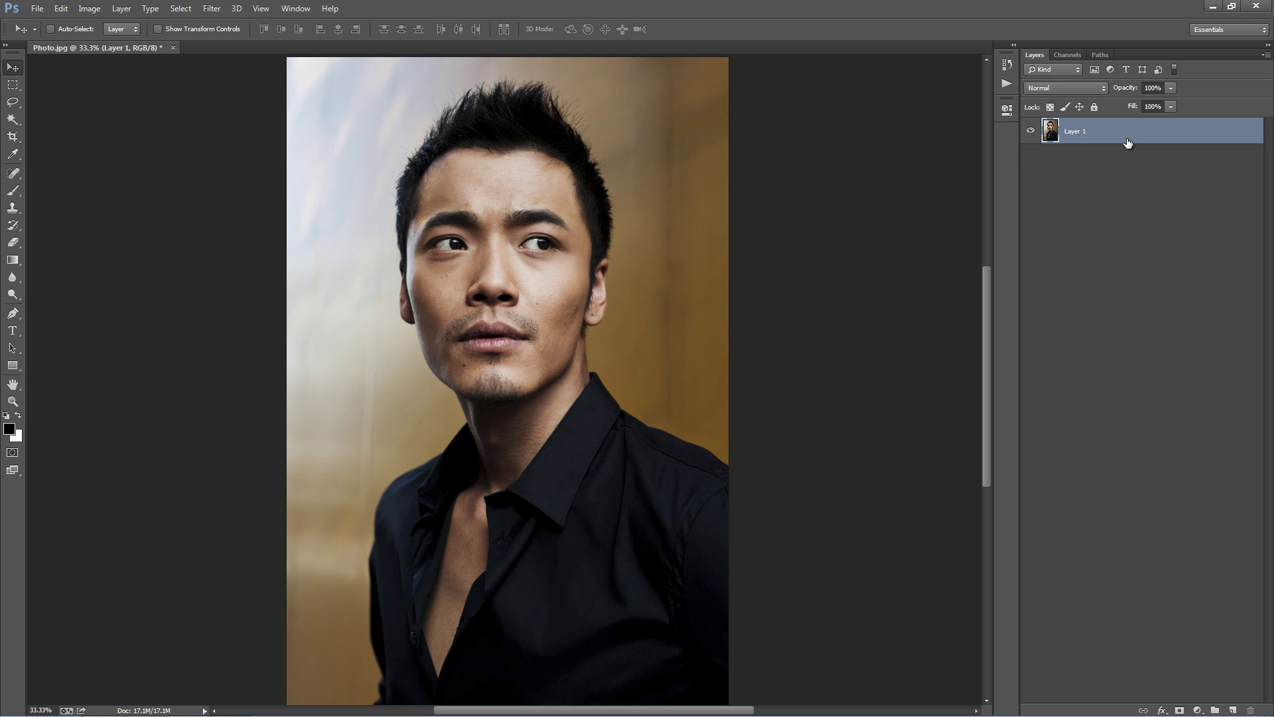
double_click(1078, 131)
text(dsfds)
key(Return)
- Convert the dsfds layer into a locked Background layer
click(122, 9)
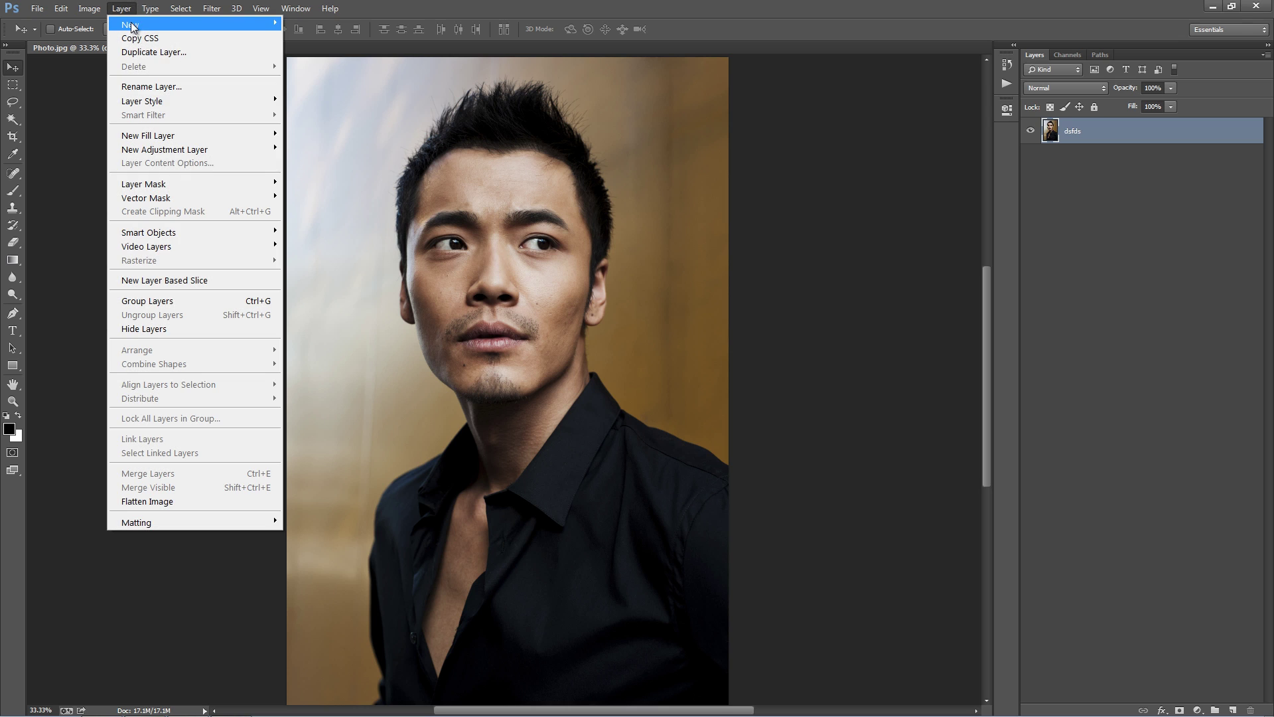
mouse_move(135, 26)
click(382, 38)
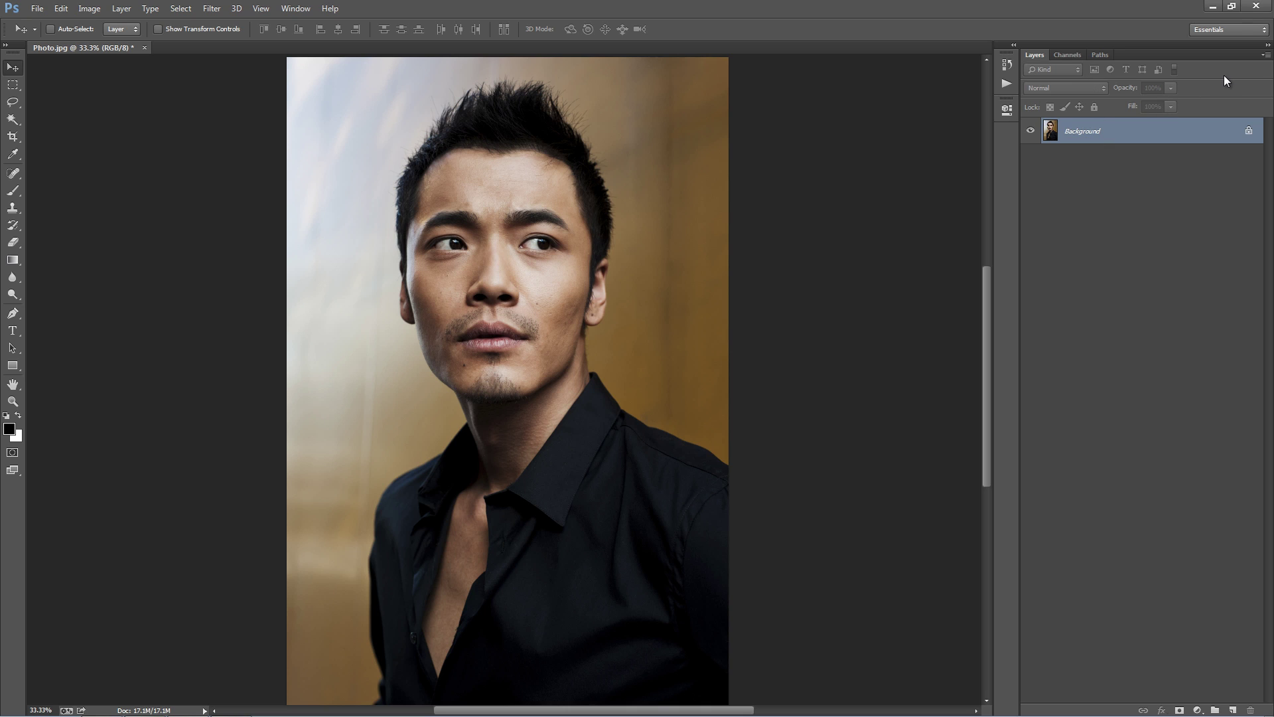
- Review the layer display options, keeping Add "copy" to Copied Layers and Groups enabled
click(1266, 56)
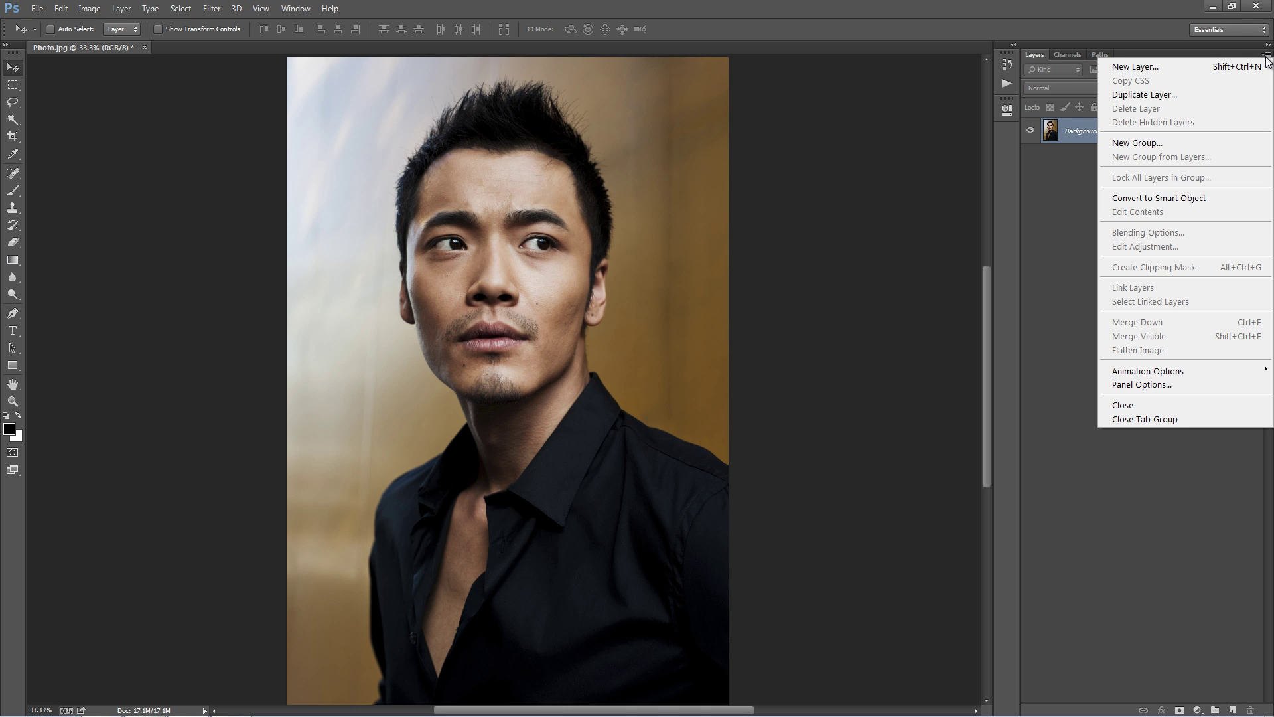
click(1168, 385)
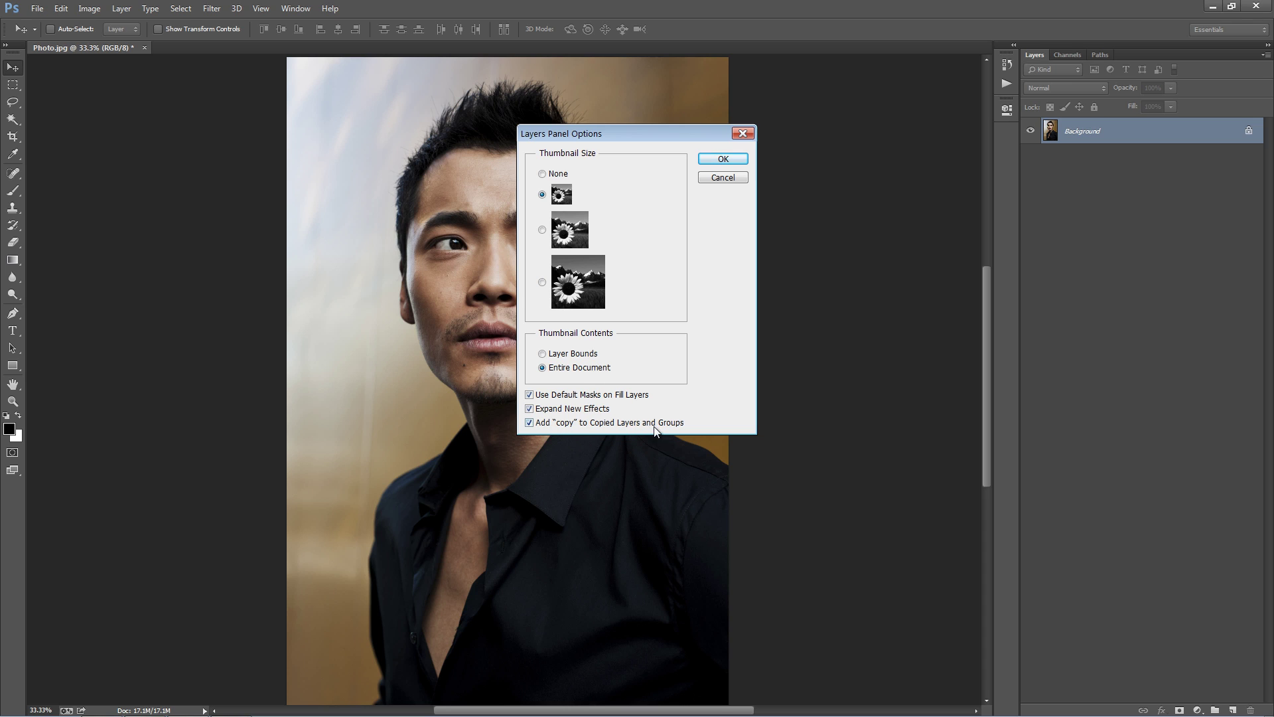
click(702, 159)
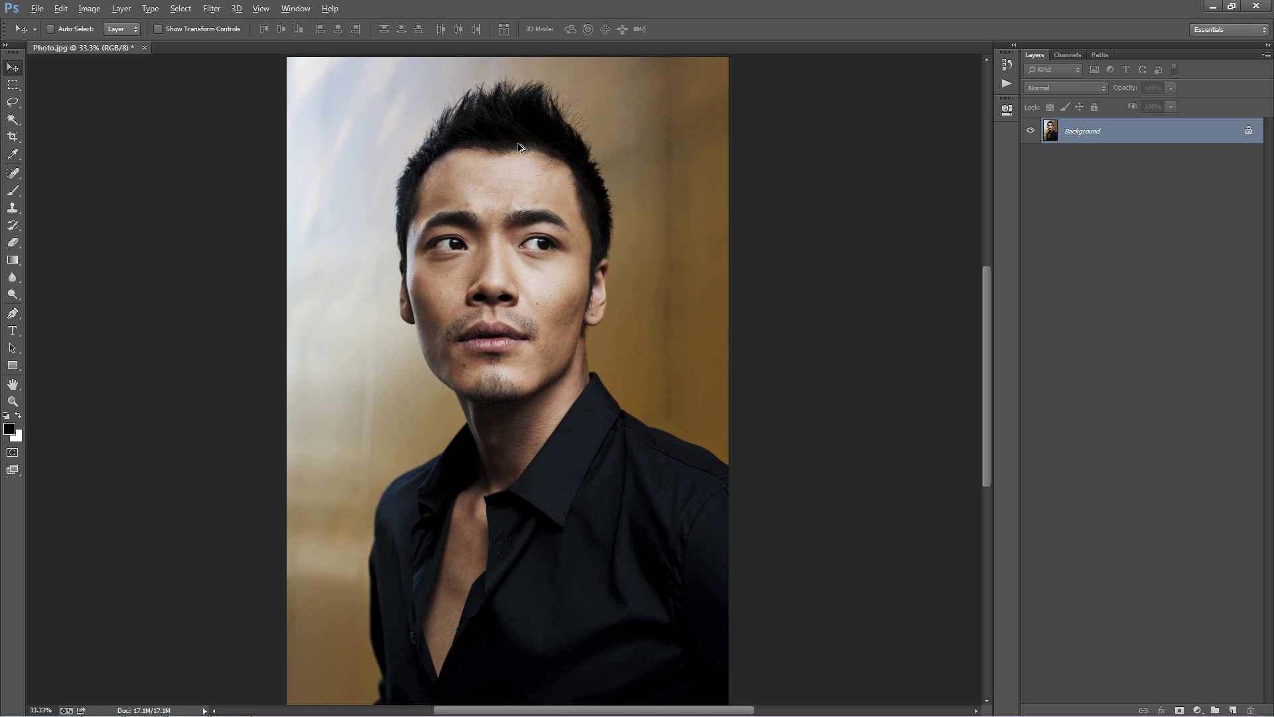
- Check the photo's width, height and resolution without changing its image size
key(ctrl+alt+i)
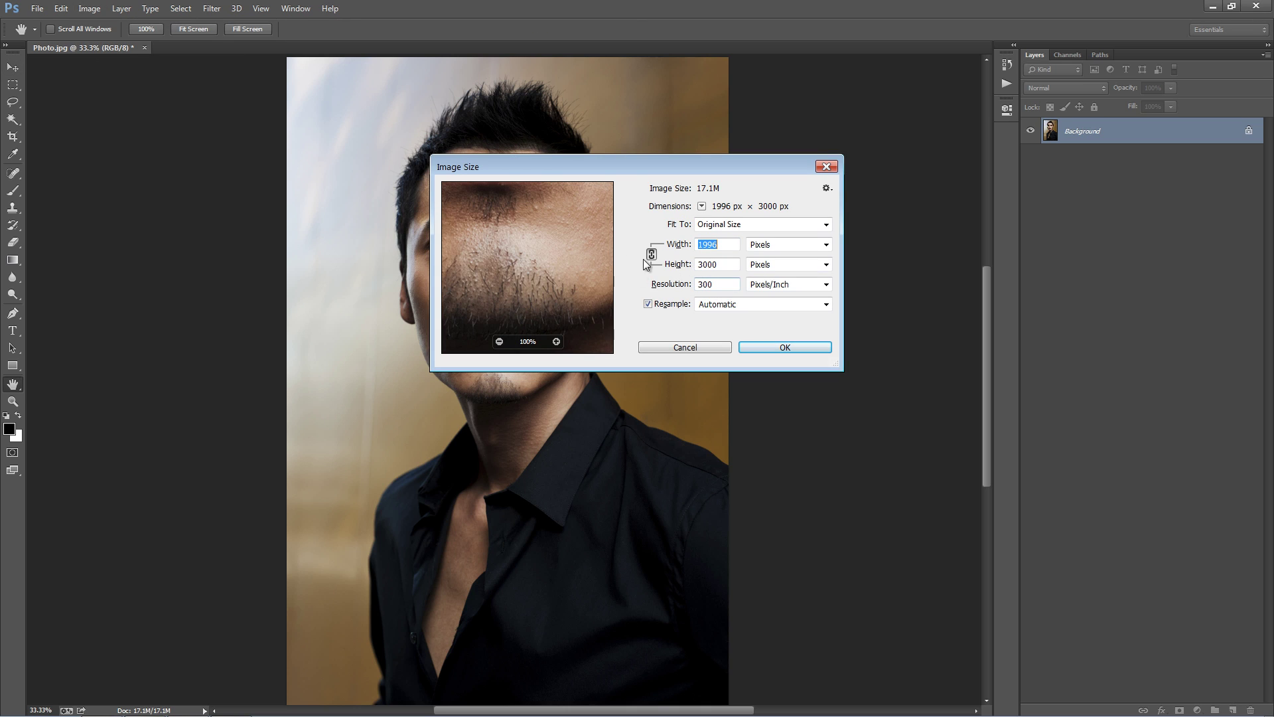
click(728, 248)
double_click(731, 264)
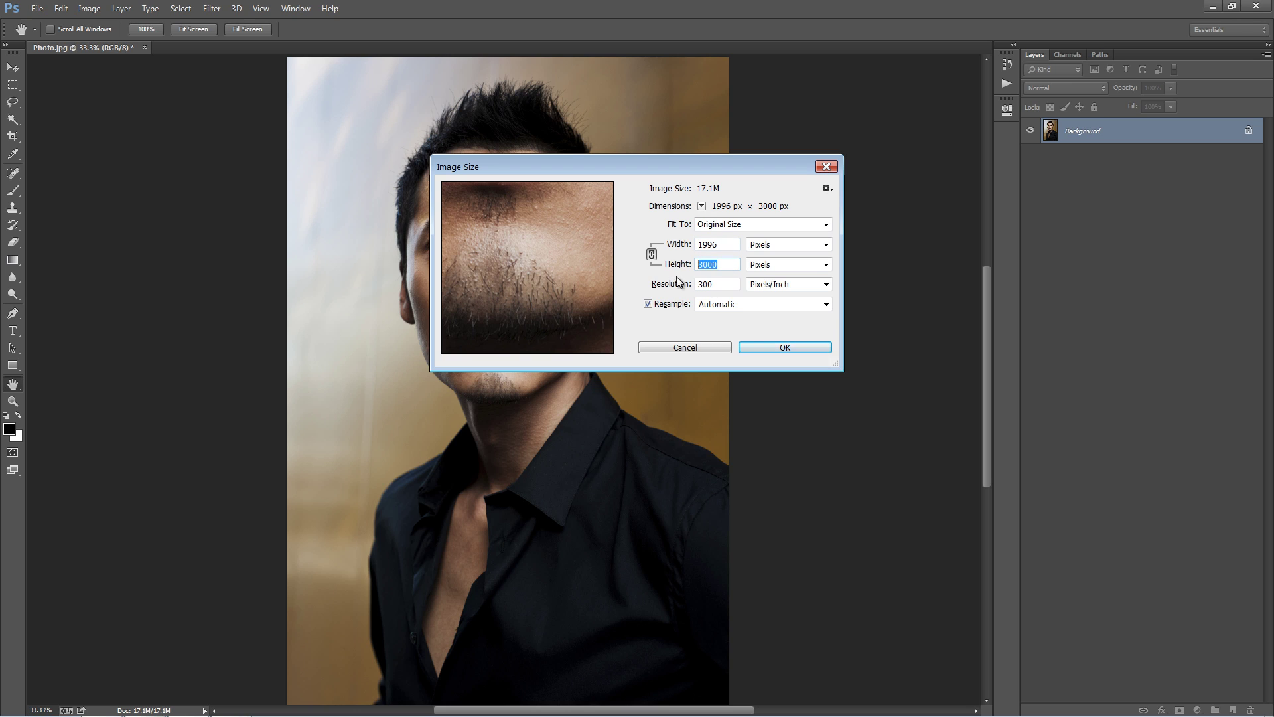
double_click(723, 285)
click(682, 348)
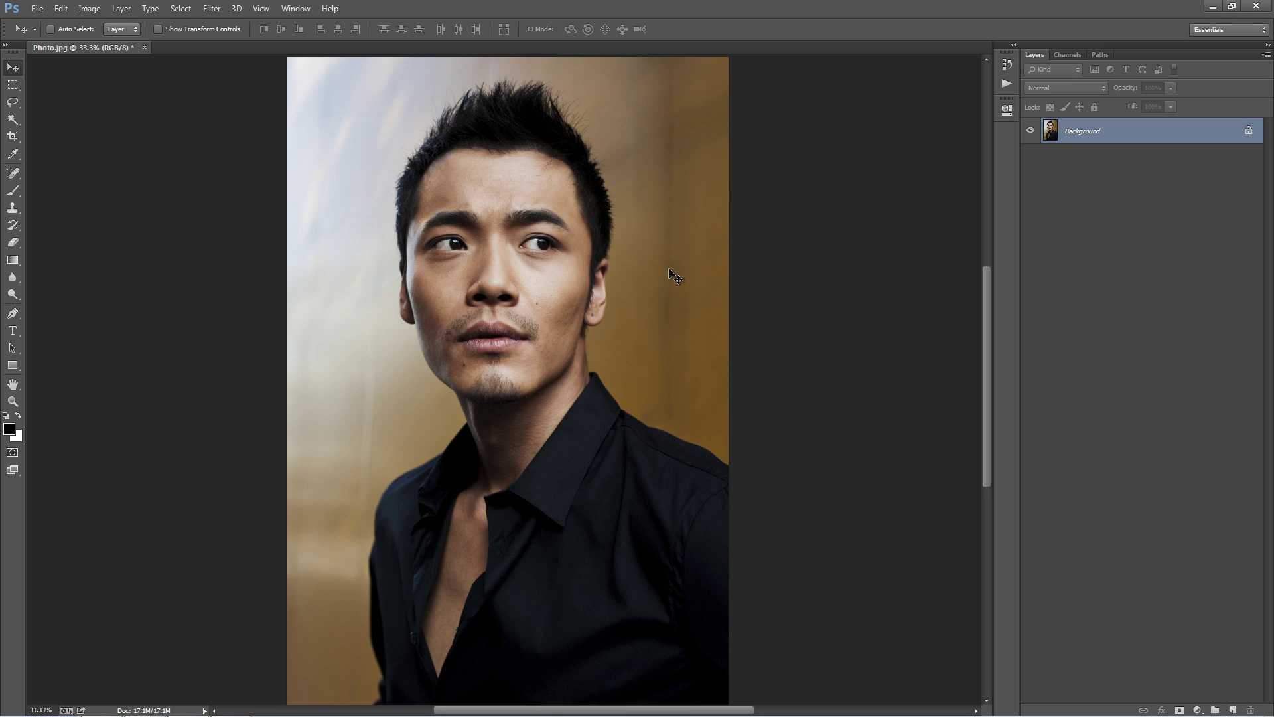
- Create a new layer named brush above the Background
key(ctrl+shift+n)
text(brush)
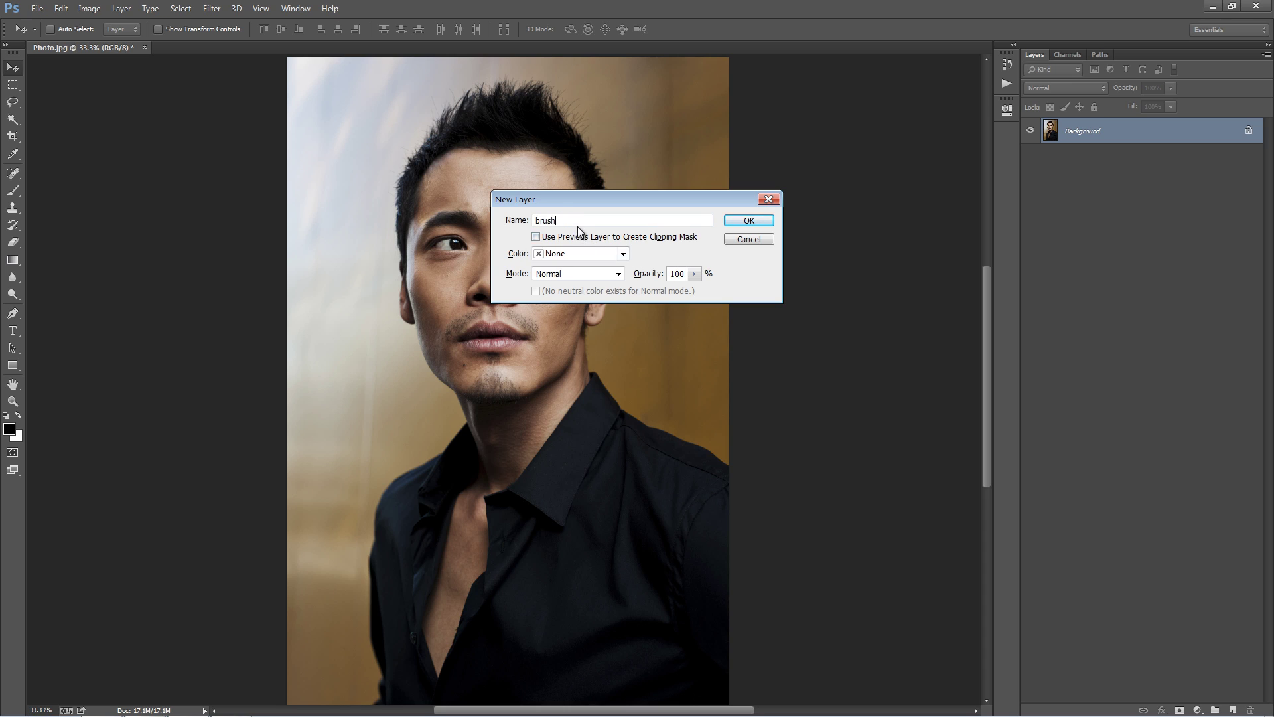
drag(564, 221, 509, 221)
click(564, 223)
click(747, 220)
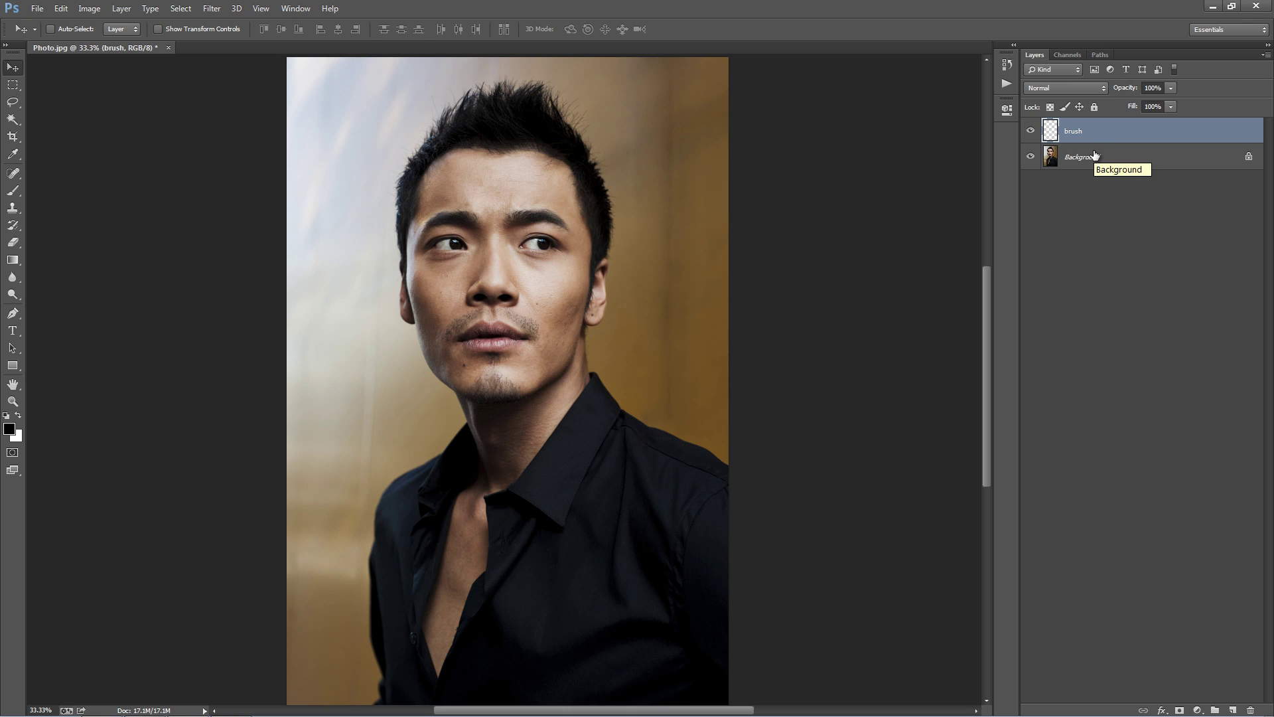
- Paint over the man's face on the brush layer with a 150 px Brush in bright pink
key(b)
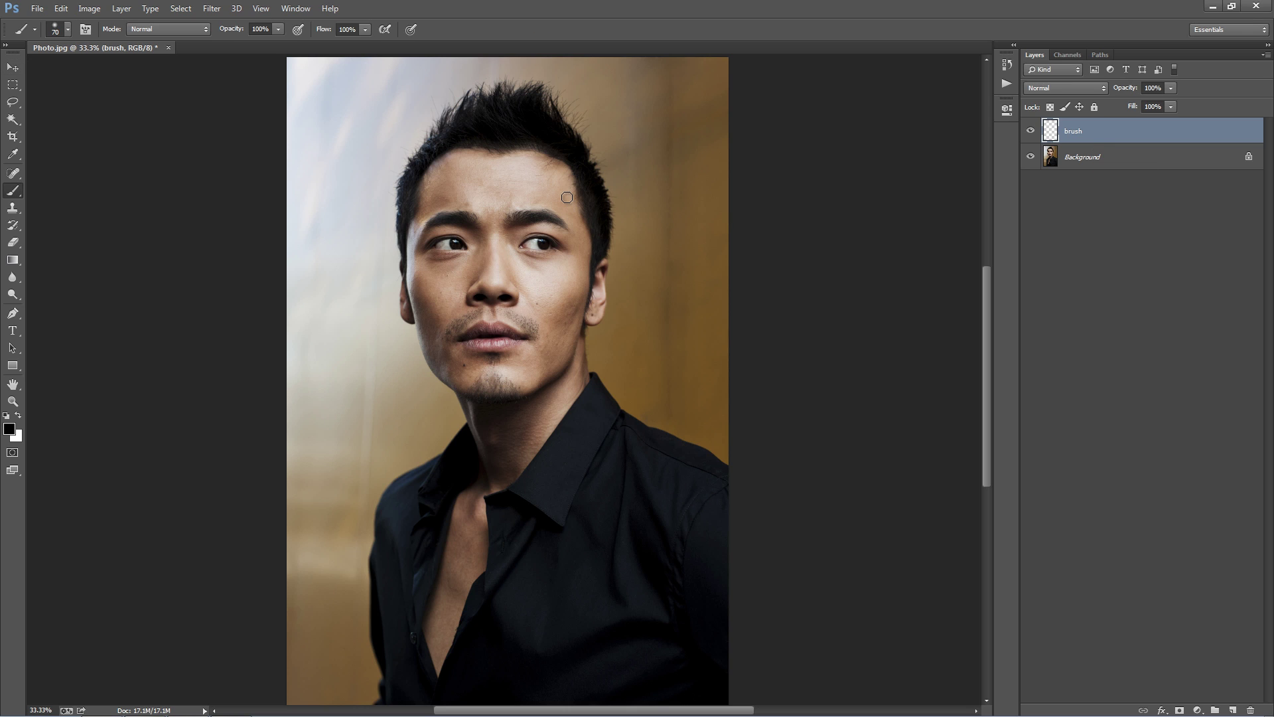
right_click(445, 199)
key(Escape)
click(8, 430)
click(883, 142)
click(844, 144)
click(1006, 121)
mouse_move(531, 196)
mouse_down()
mouse_move(540, 339)
mouse_move(527, 186)
mouse_move(477, 290)
mouse_move(464, 270)
mouse_move(493, 326)
mouse_move(562, 225)
mouse_move(567, 254)
mouse_move(524, 238)
mouse_move(440, 245)
mouse_move(431, 220)
mouse_move(467, 345)
mouse_up()
- Close Photo.jpg without saving and open brushed.psd
key(ctrl+w)
key(n)
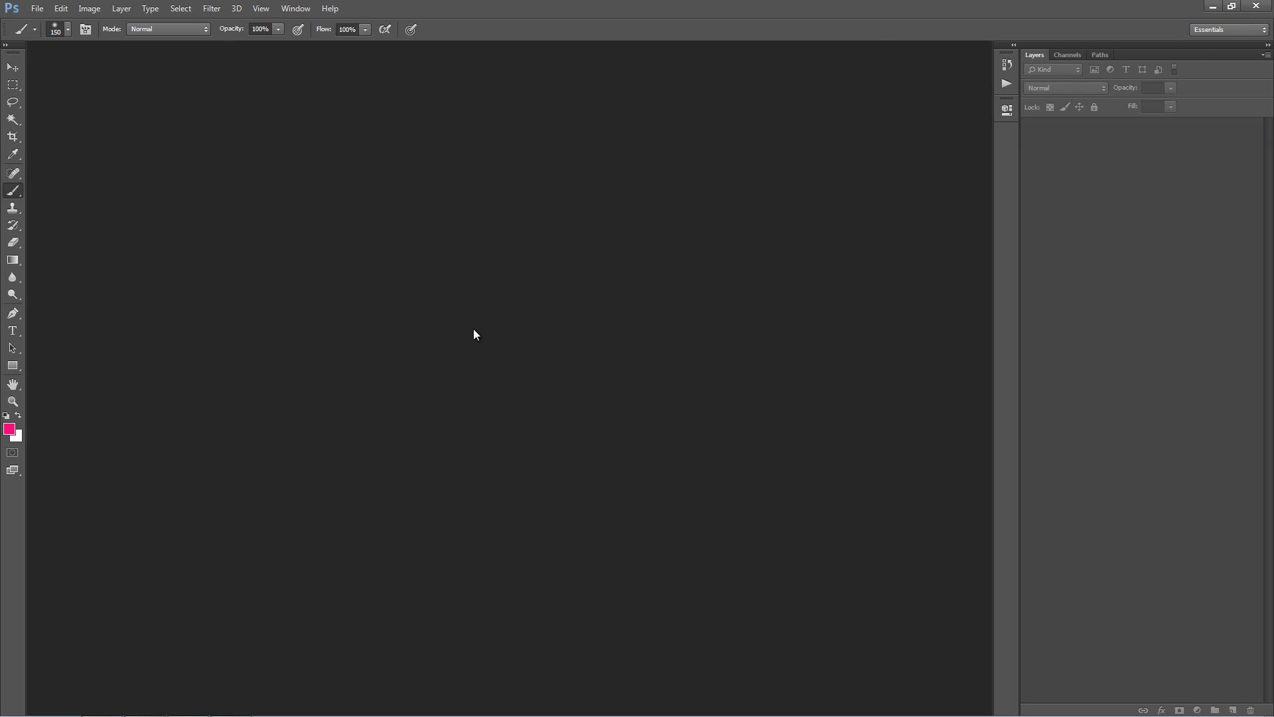
key(ctrl+o)
click(85, 177)
double_click(86, 177)
- Inspect the green painted area in brushed.psd by hiding and showing the brush layer
key(z)
click(562, 271)
key(v)
click(1030, 131)
click(1030, 131)
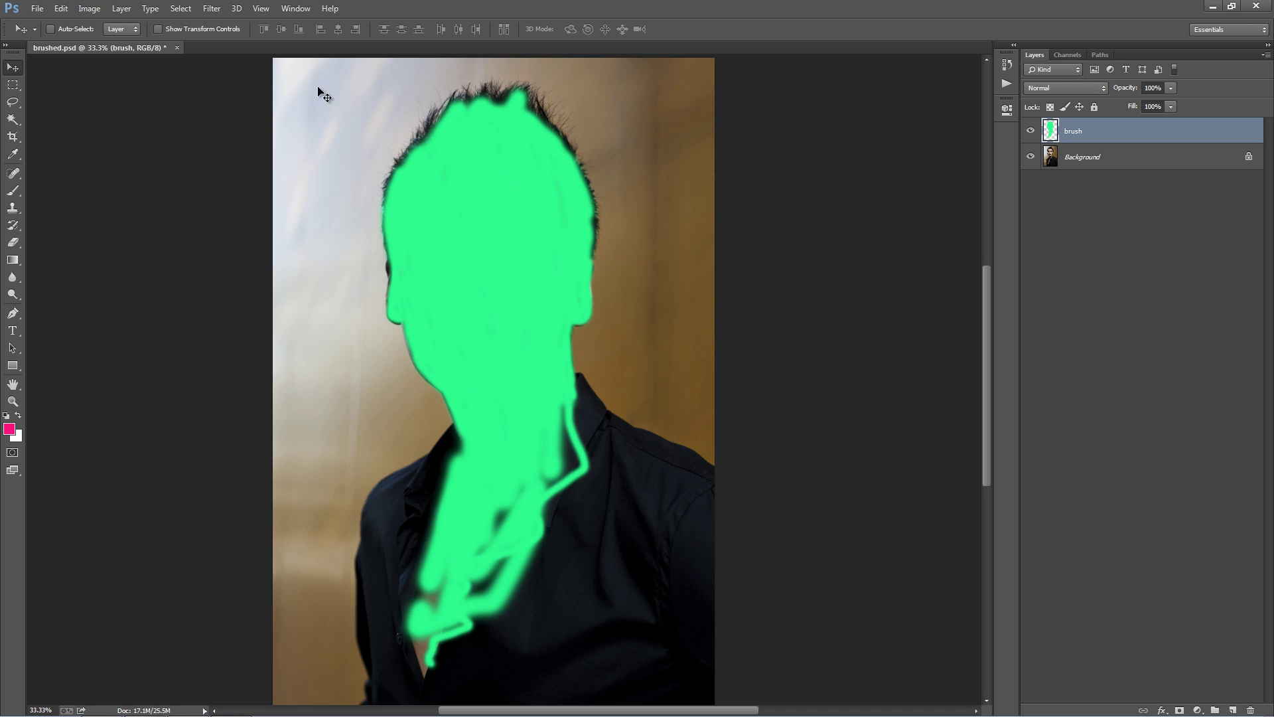
- Display the available actions and load the Strokes.atn action file
click(261, 9)
mouse_move(292, 8)
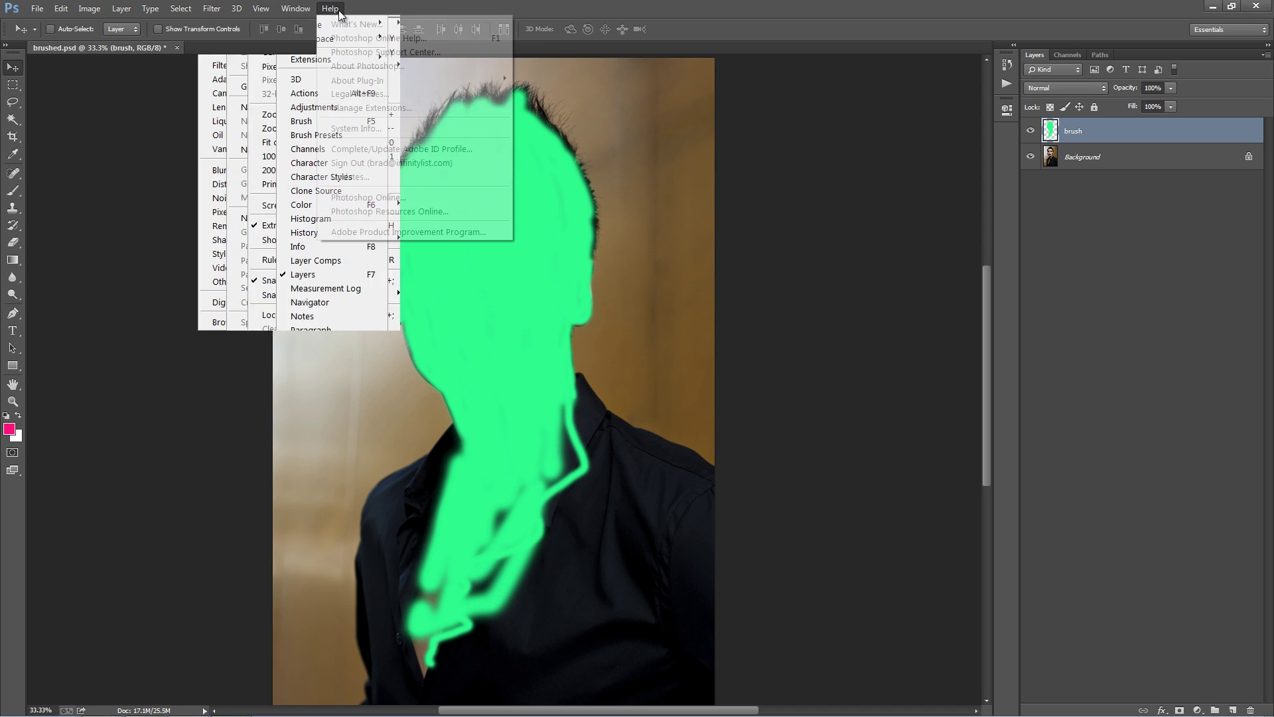
click(341, 93)
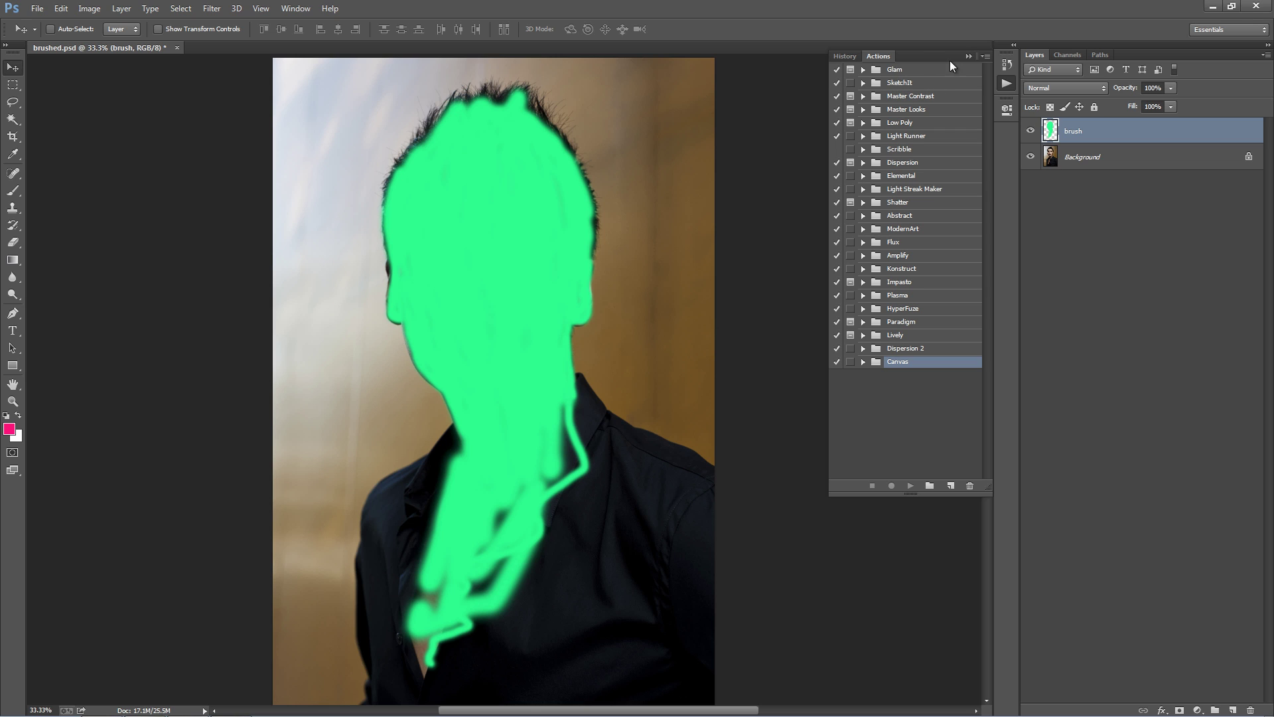
click(988, 57)
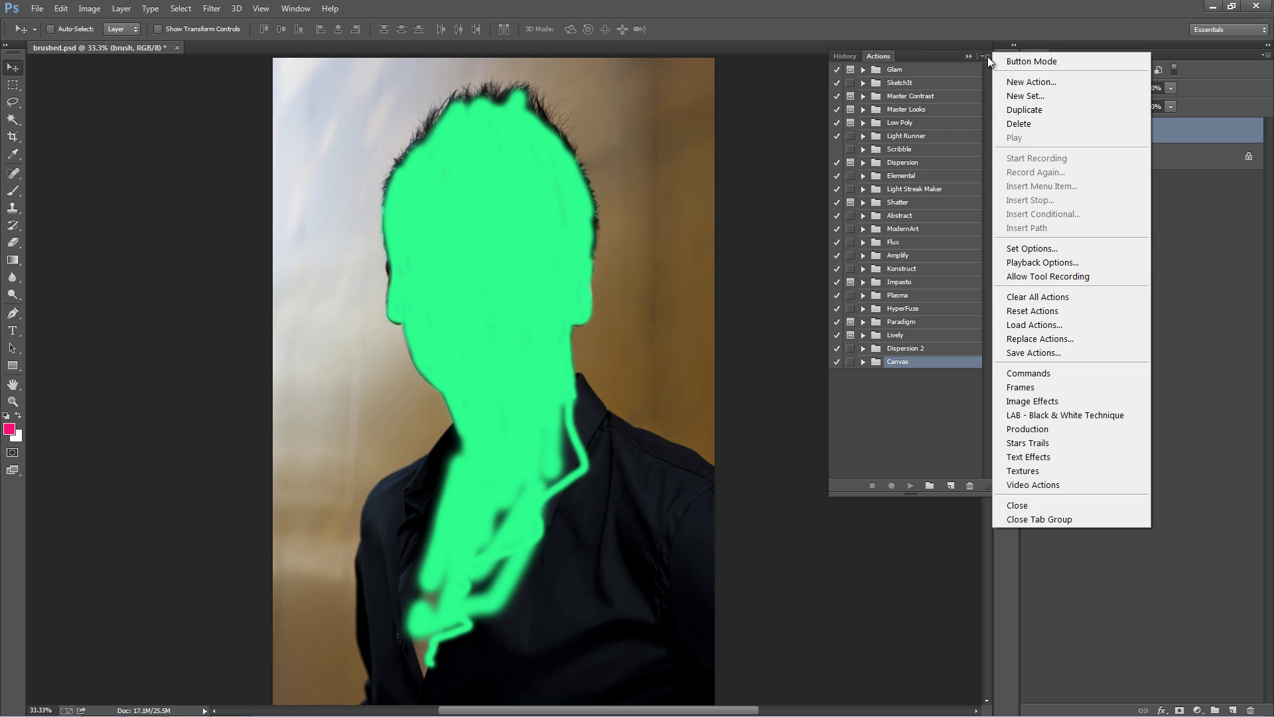
click(1056, 327)
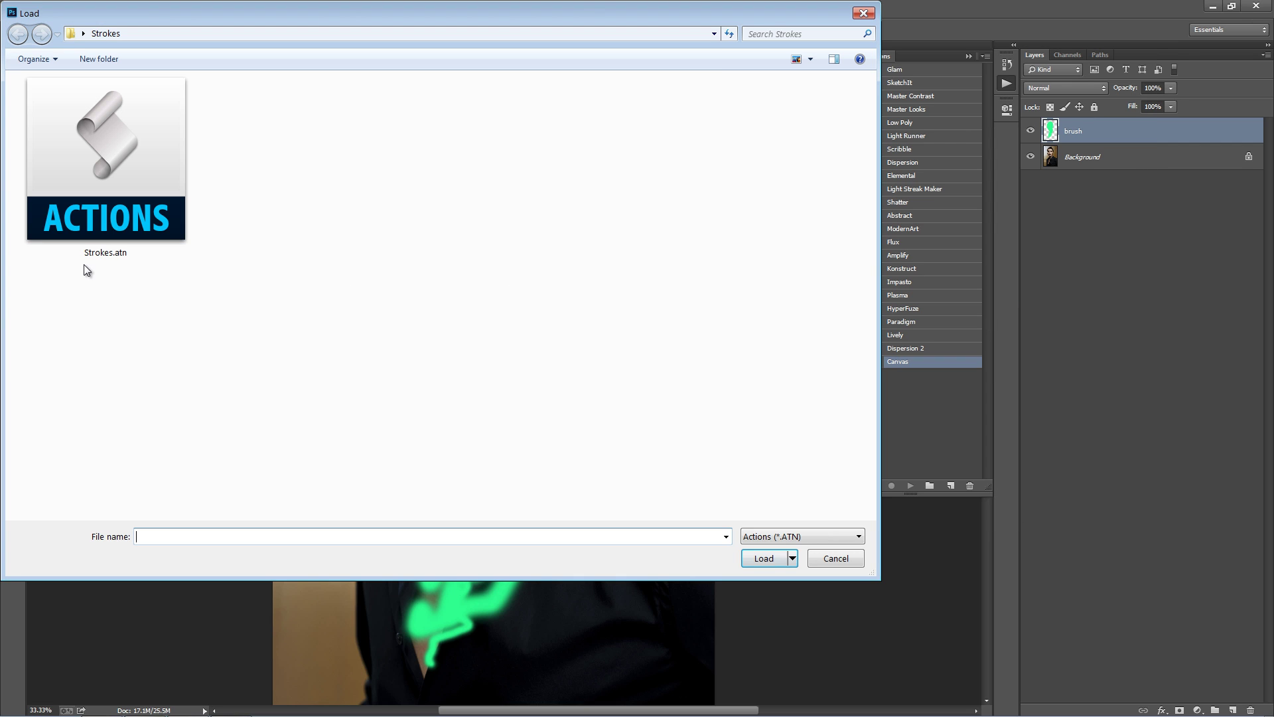
double_click(120, 181)
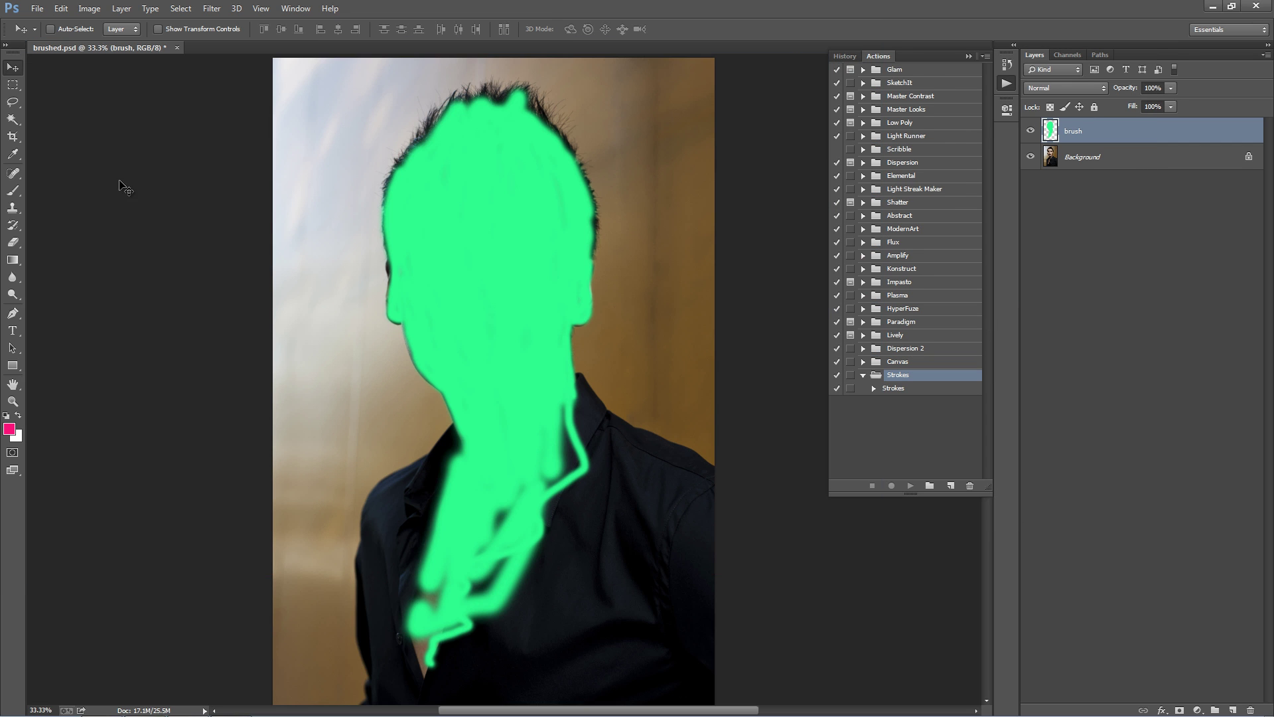
- Play the Strokes action from the Strokes set on brushed.psd and collapse the actions list
click(914, 392)
click(914, 377)
click(914, 389)
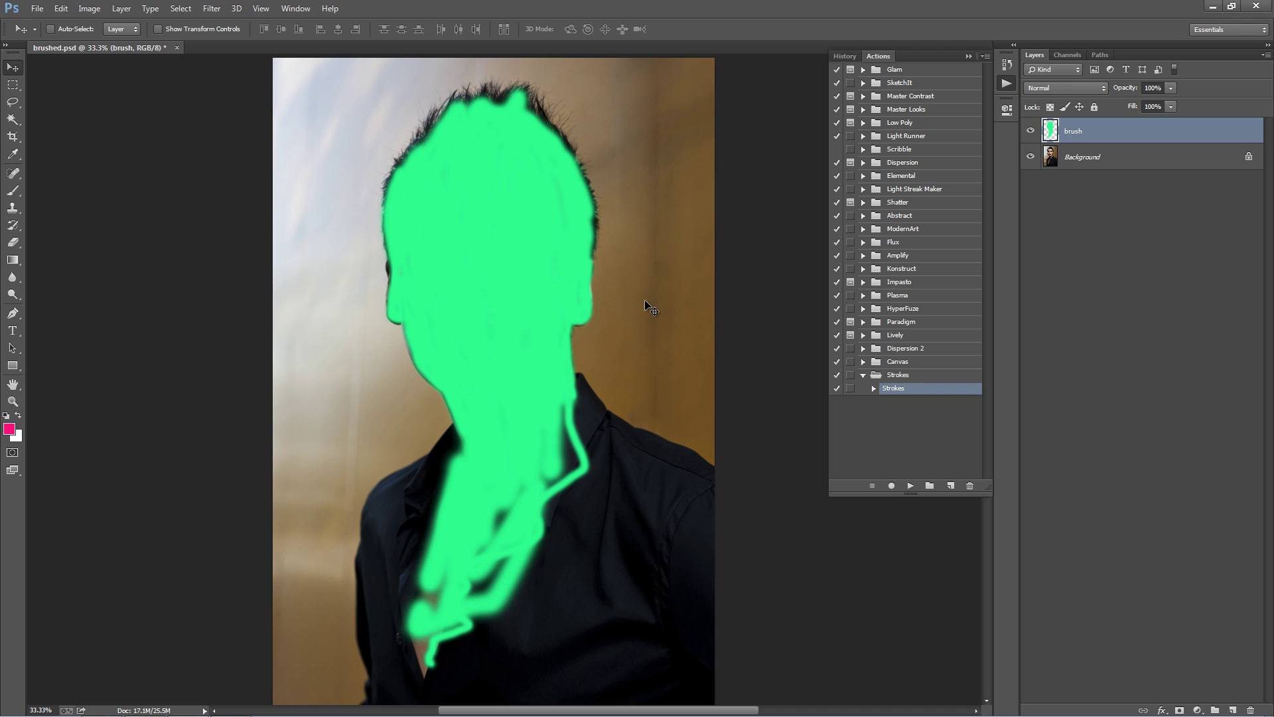
click(910, 485)
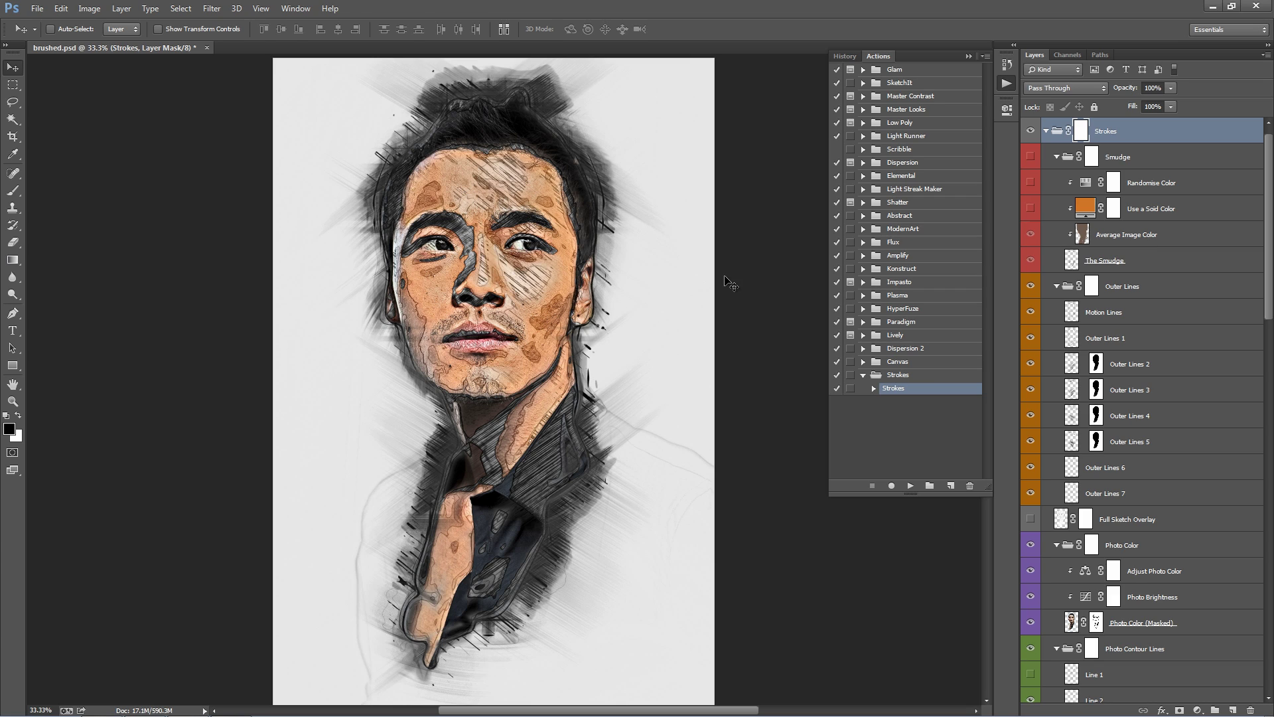
click(968, 58)
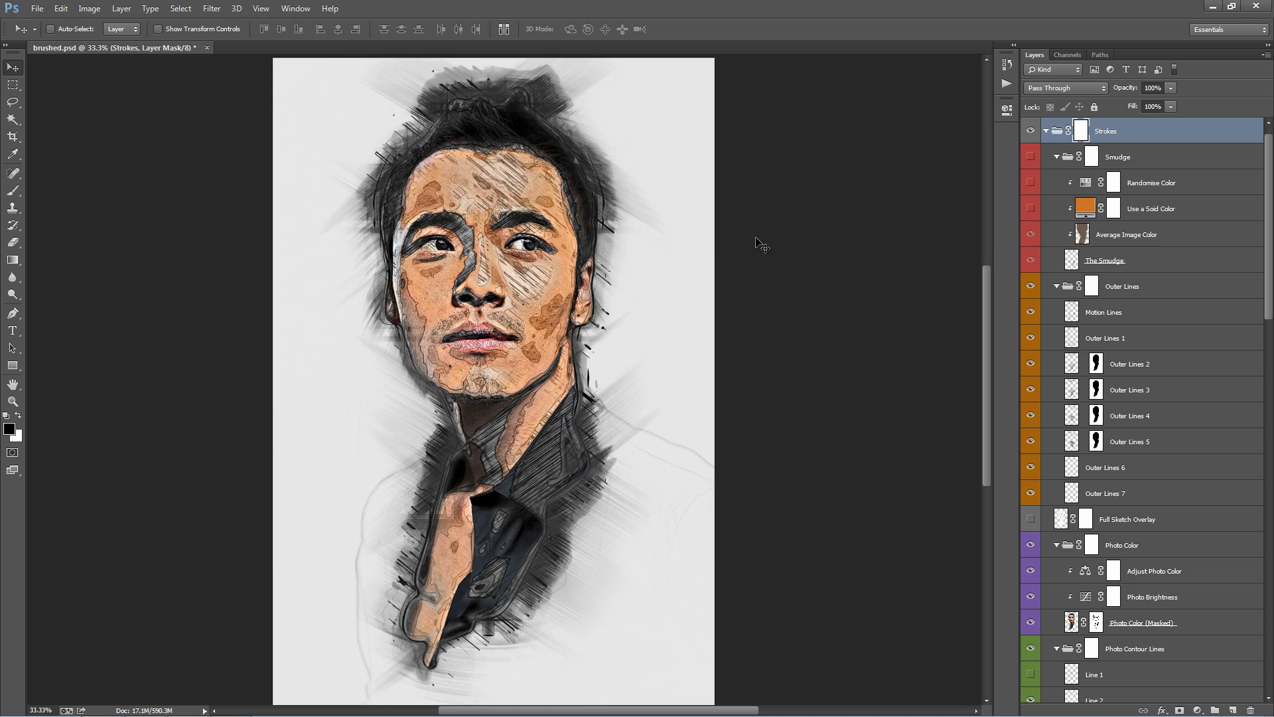
- Look through the generated layers and collapse the Strokes group with all its subgroups
scroll(1179, 337, up, 1)
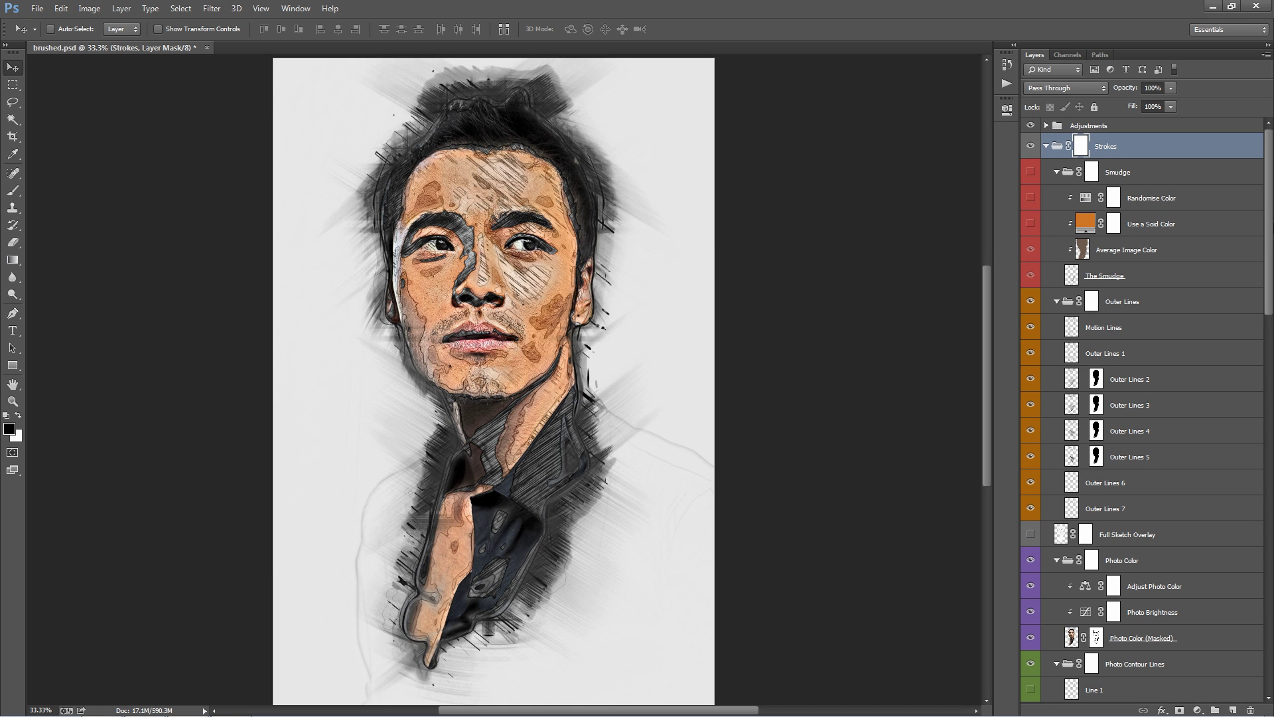
scroll(1272, 248, down, 10)
scroll(1272, 248, up, 10)
alt+click(1046, 146)
click(1046, 146)
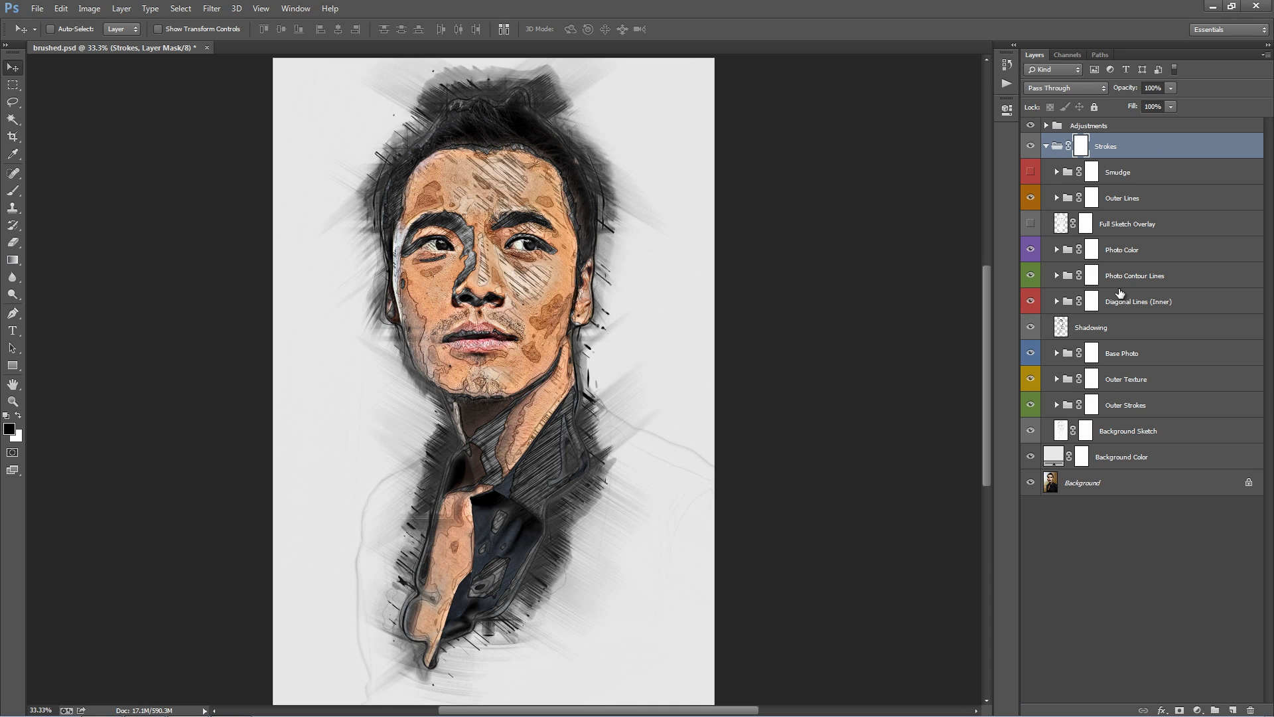
click(1046, 146)
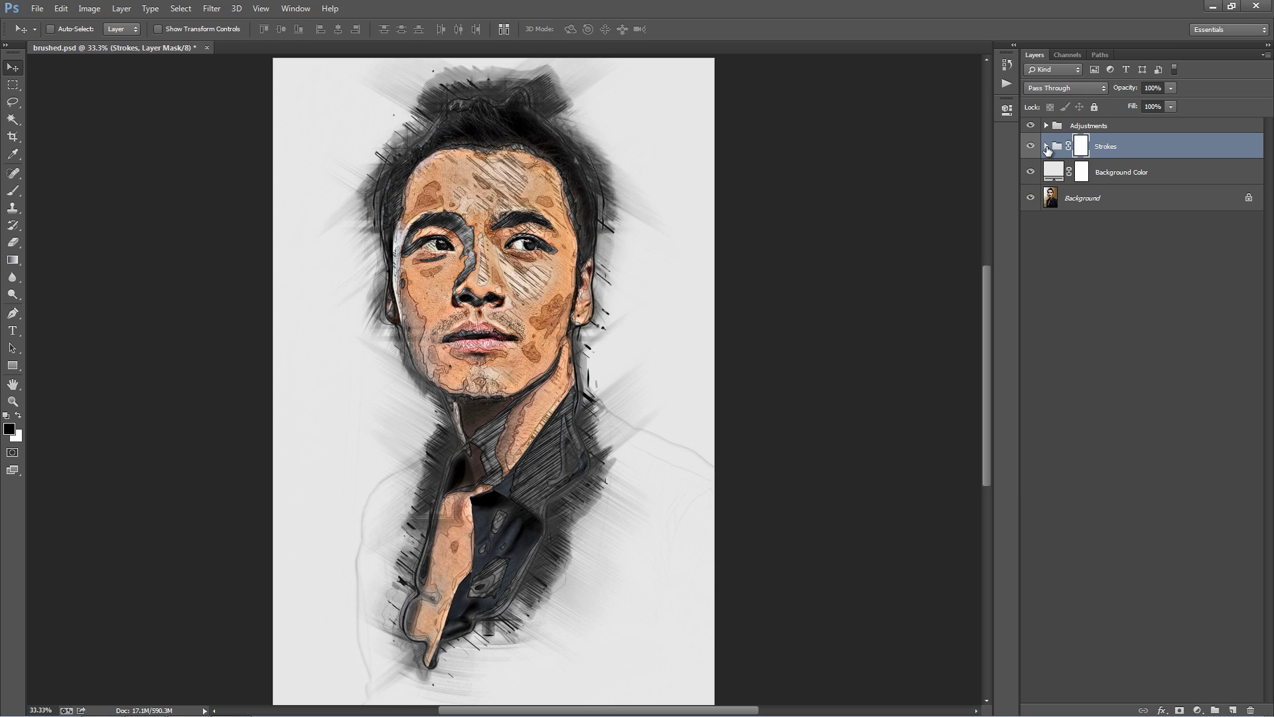
- Expand the Adjustments group and preview its brush layer by briefly showing it over the artwork
click(1105, 127)
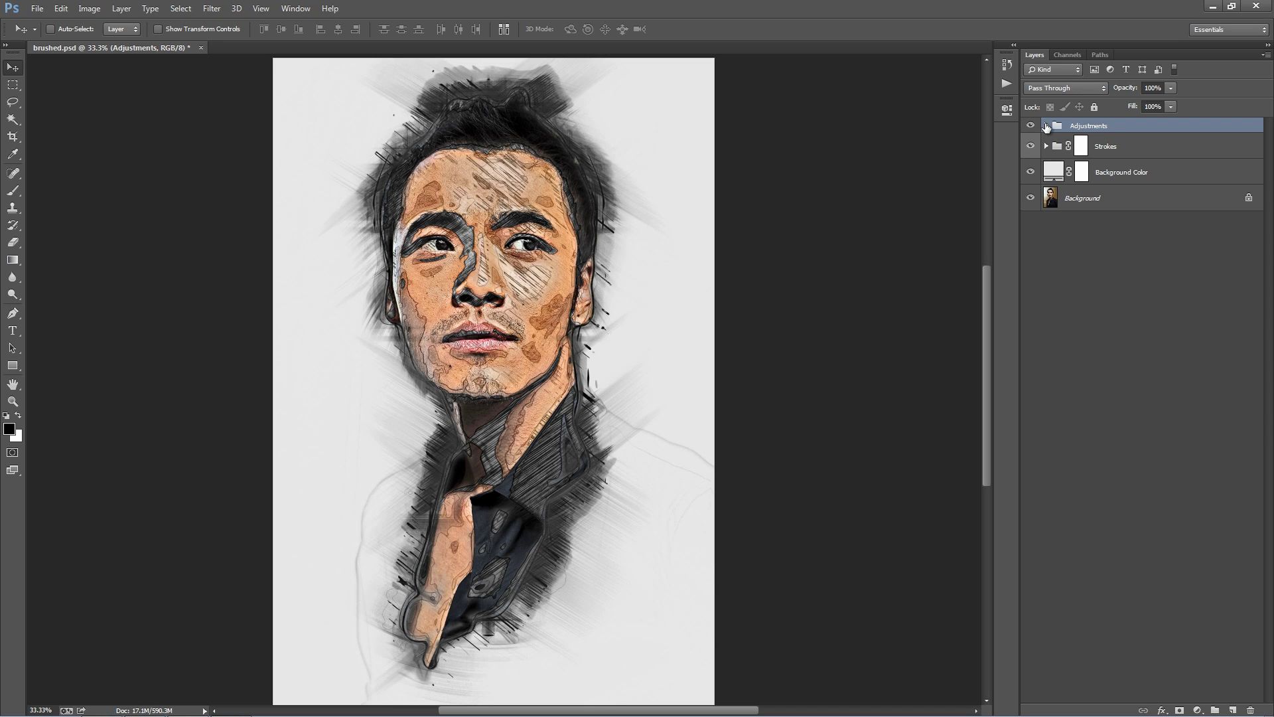
click(1046, 126)
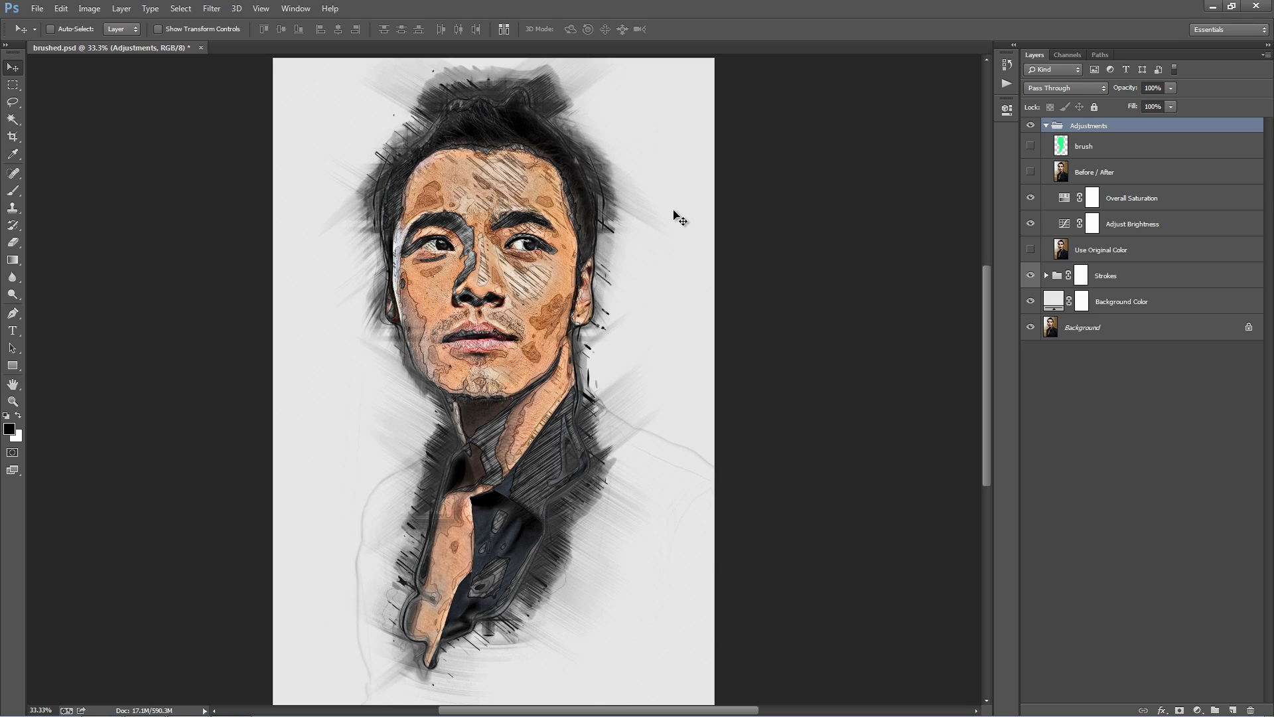
click(1112, 147)
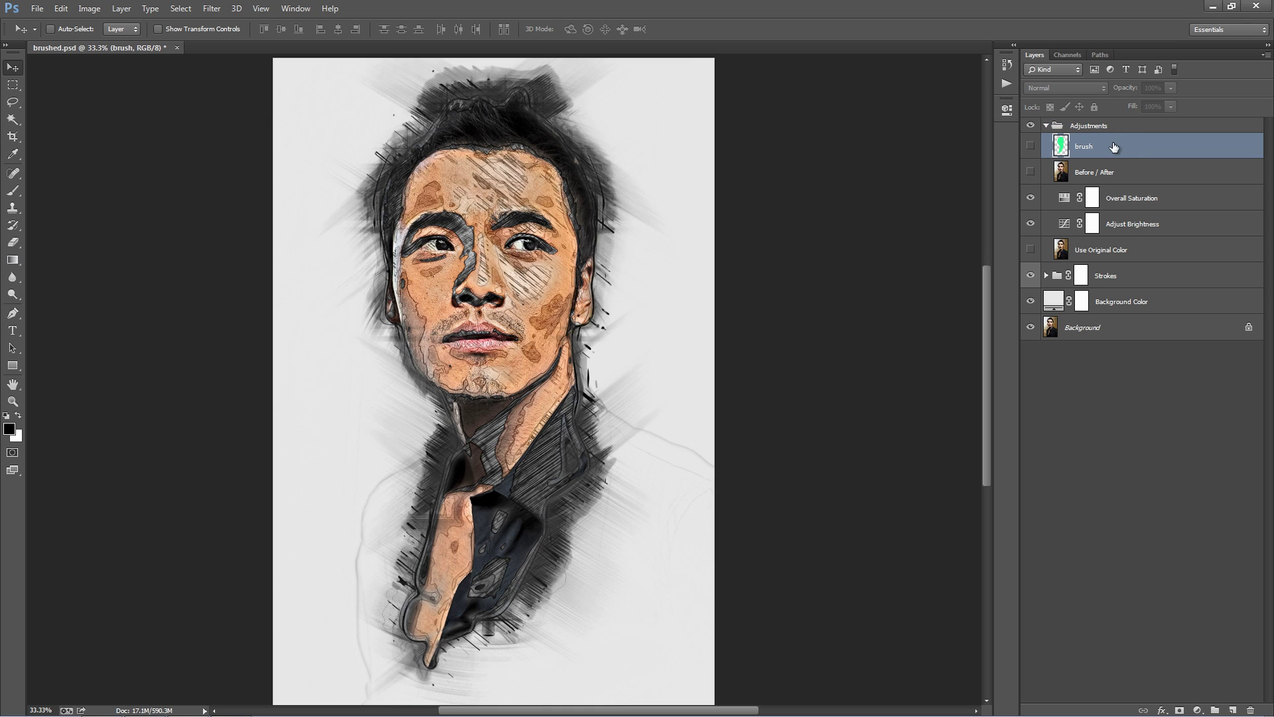
click(1031, 147)
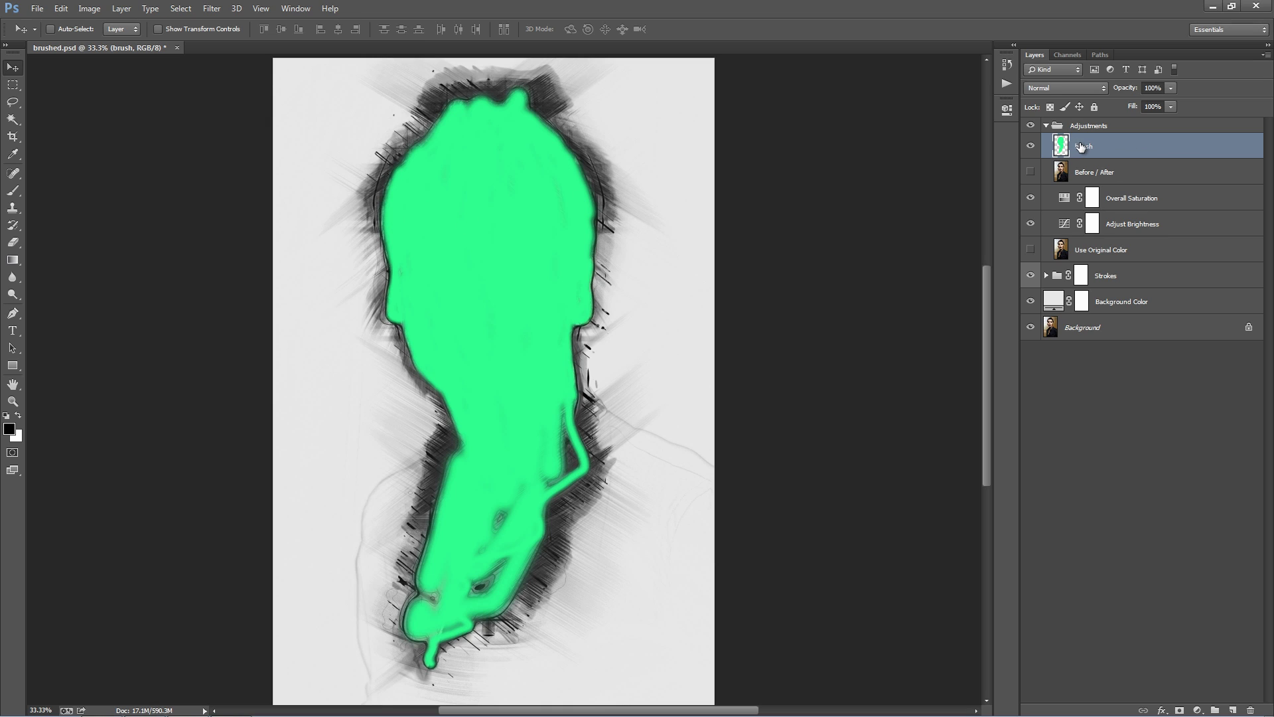
click(1031, 145)
- Compare the artwork with the original photo by repeatedly showing and hiding the Before / After layer, leaving it hidden
click(1128, 173)
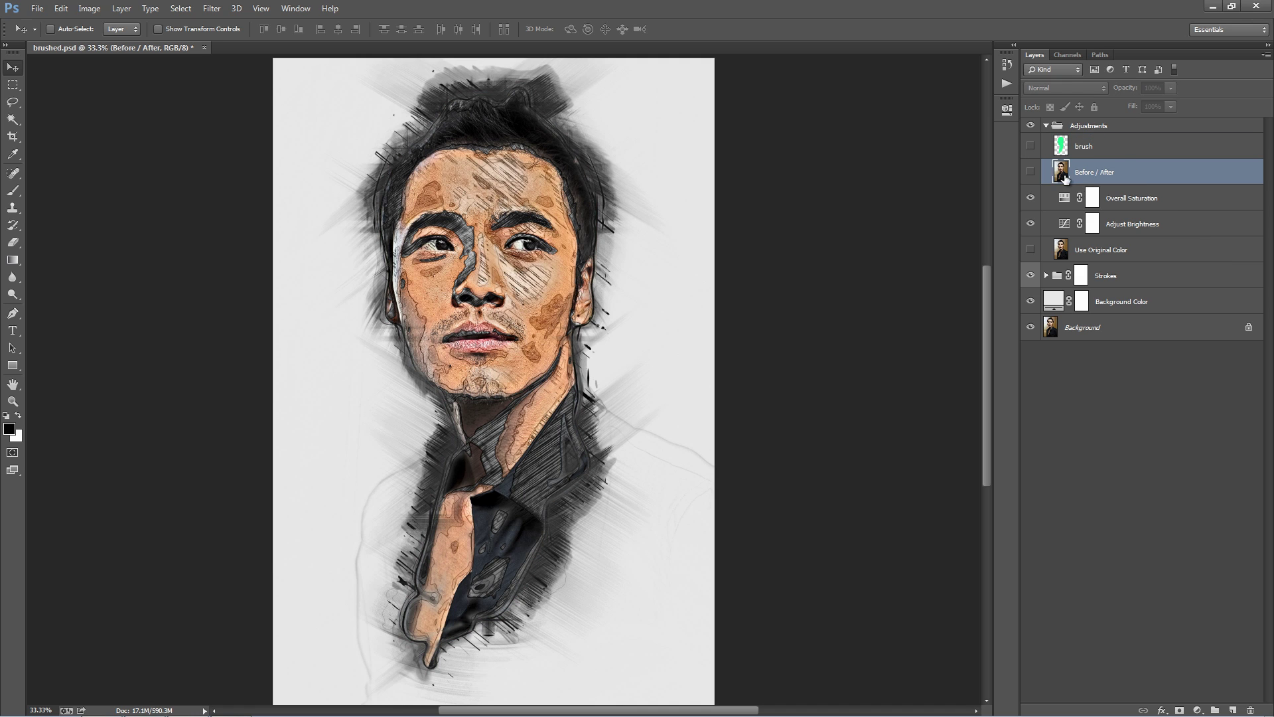
click(1031, 172)
click(1031, 172)
click(1031, 173)
click(1031, 172)
click(1031, 173)
click(1031, 173)
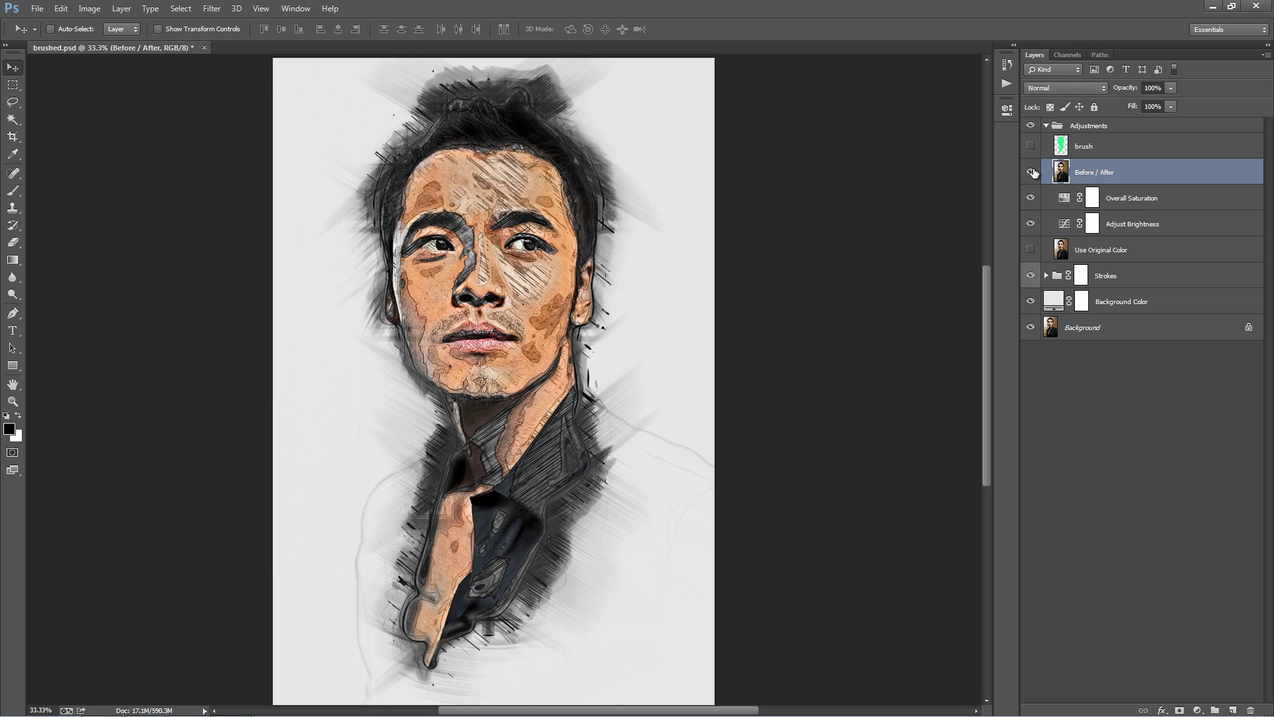
click(1031, 172)
click(1031, 172)
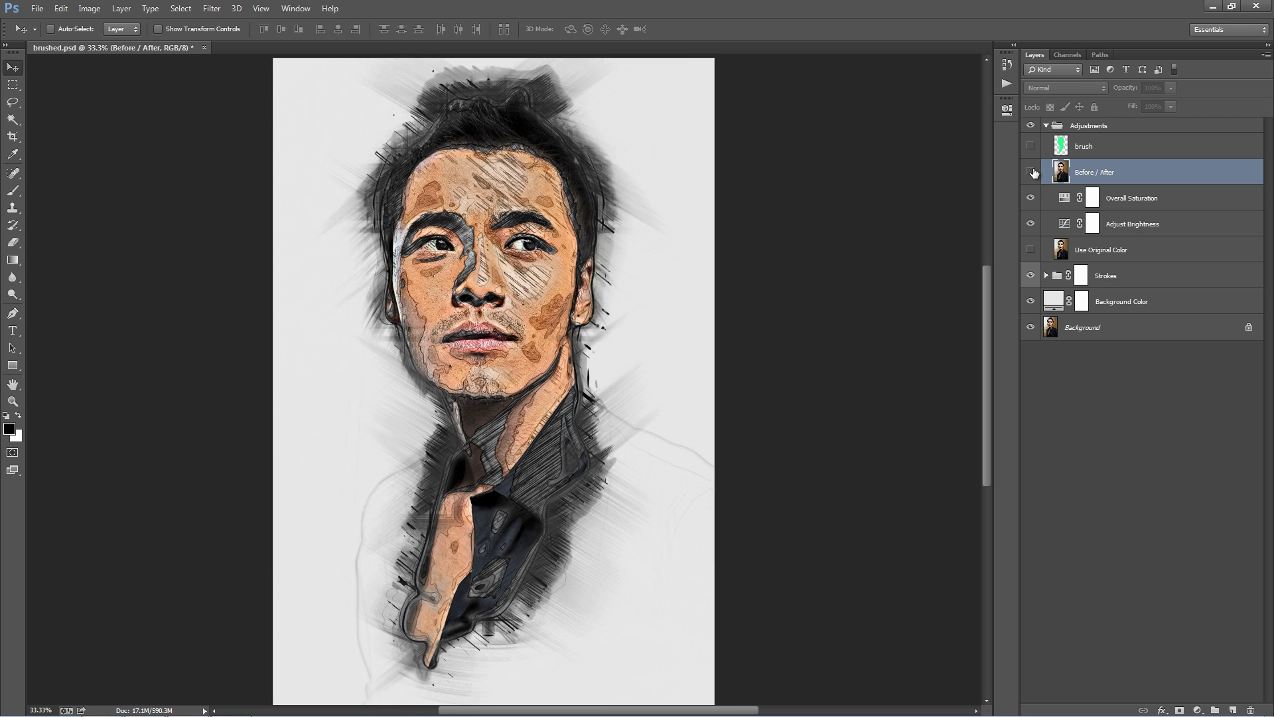
- Adjust the saturation of the Overall Saturation layer to restore rich skin tones, and close its settings
click(1140, 198)
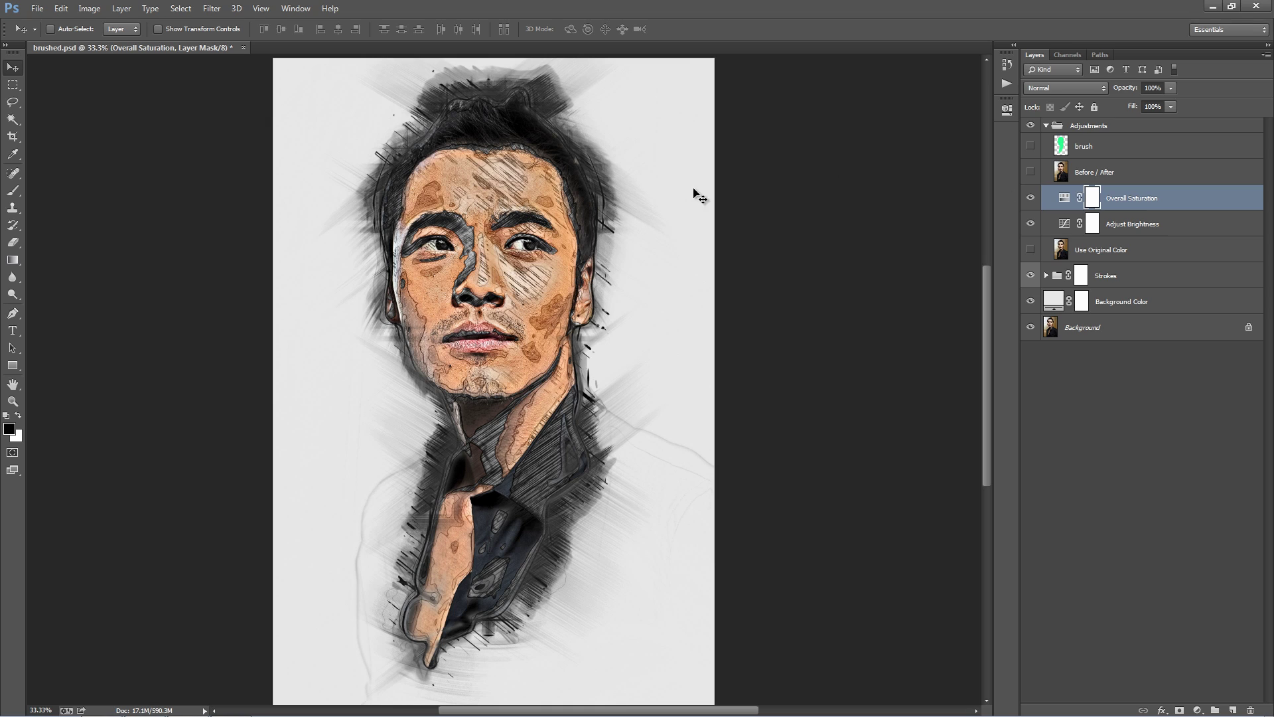
double_click(1064, 198)
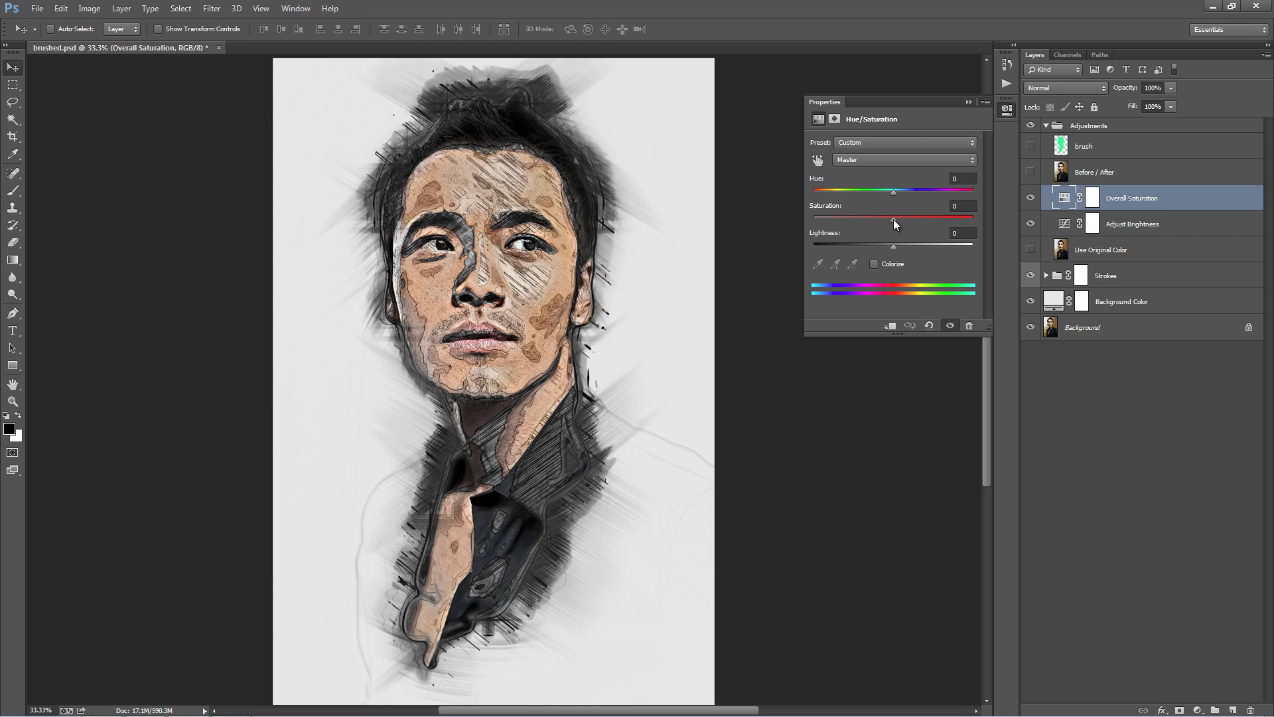
drag(894, 219, 931, 219)
drag(922, 218, 917, 217)
click(969, 103)
- Try brightening the artwork with a contrast curve on the Adjust Brightness layer, reset the curve and close its settings
click(1139, 225)
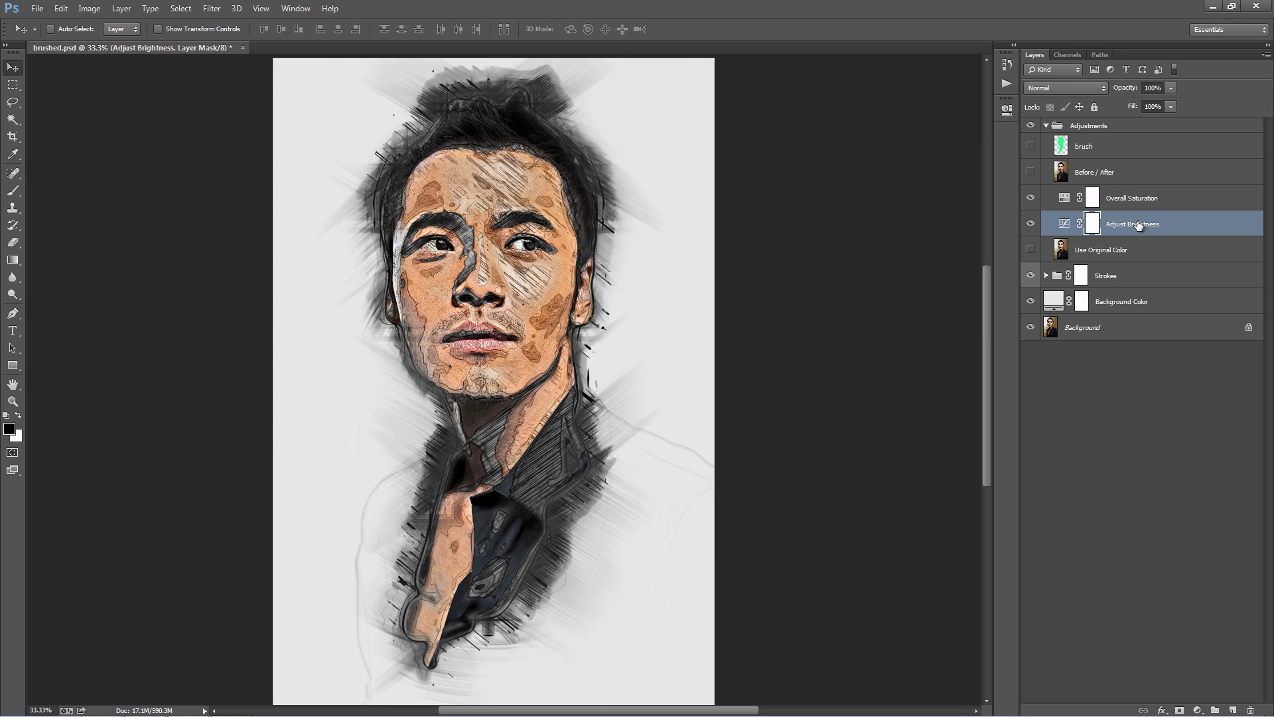
double_click(1064, 224)
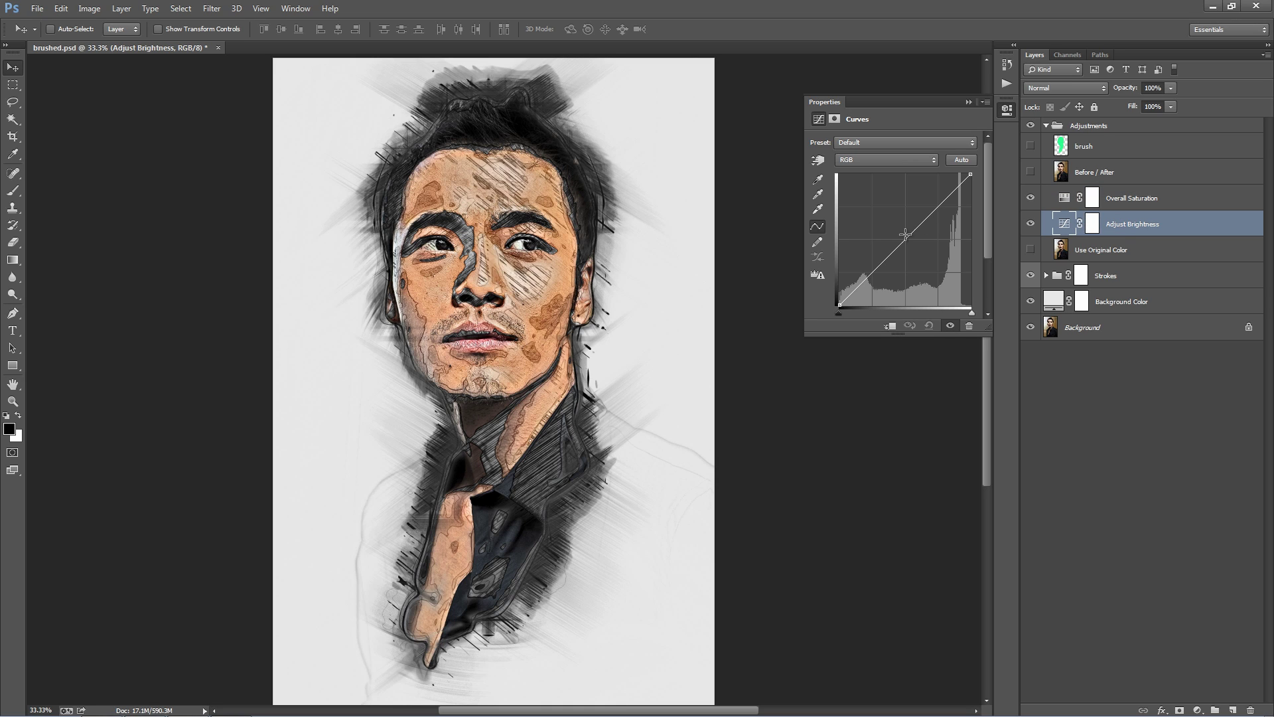
drag(908, 236, 876, 270)
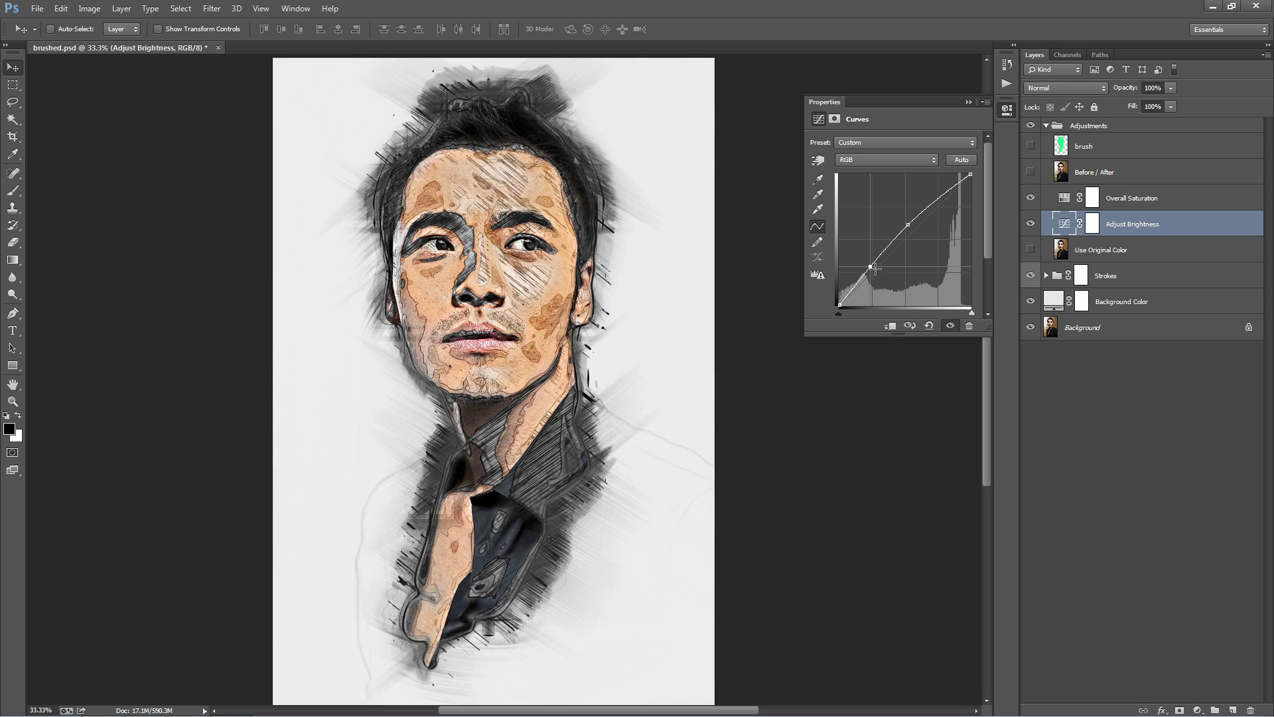
drag(936, 201, 939, 187)
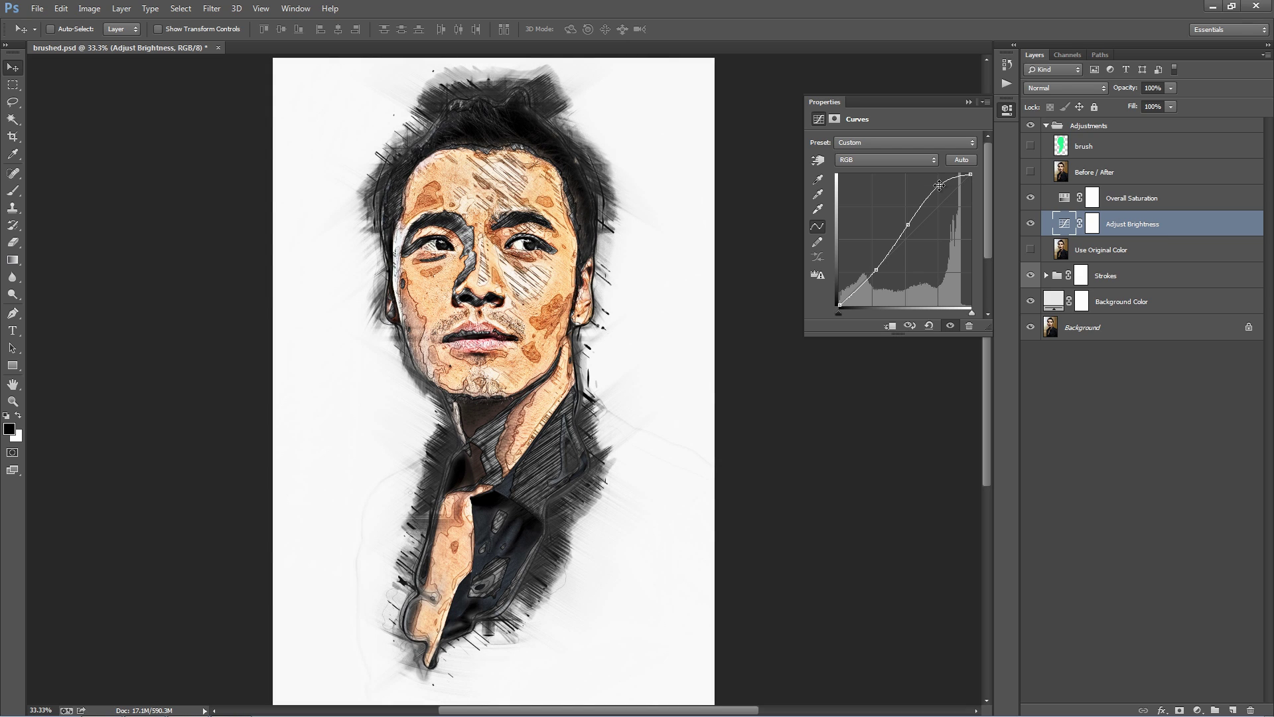
click(927, 325)
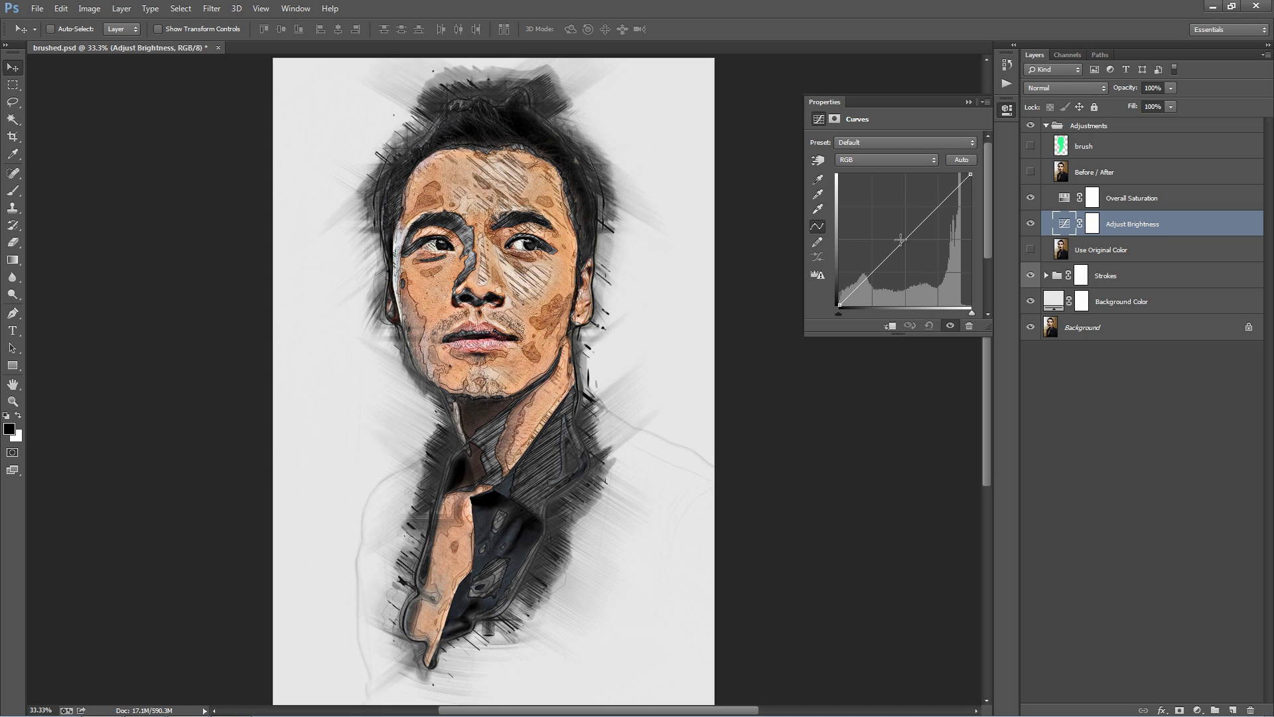
click(968, 103)
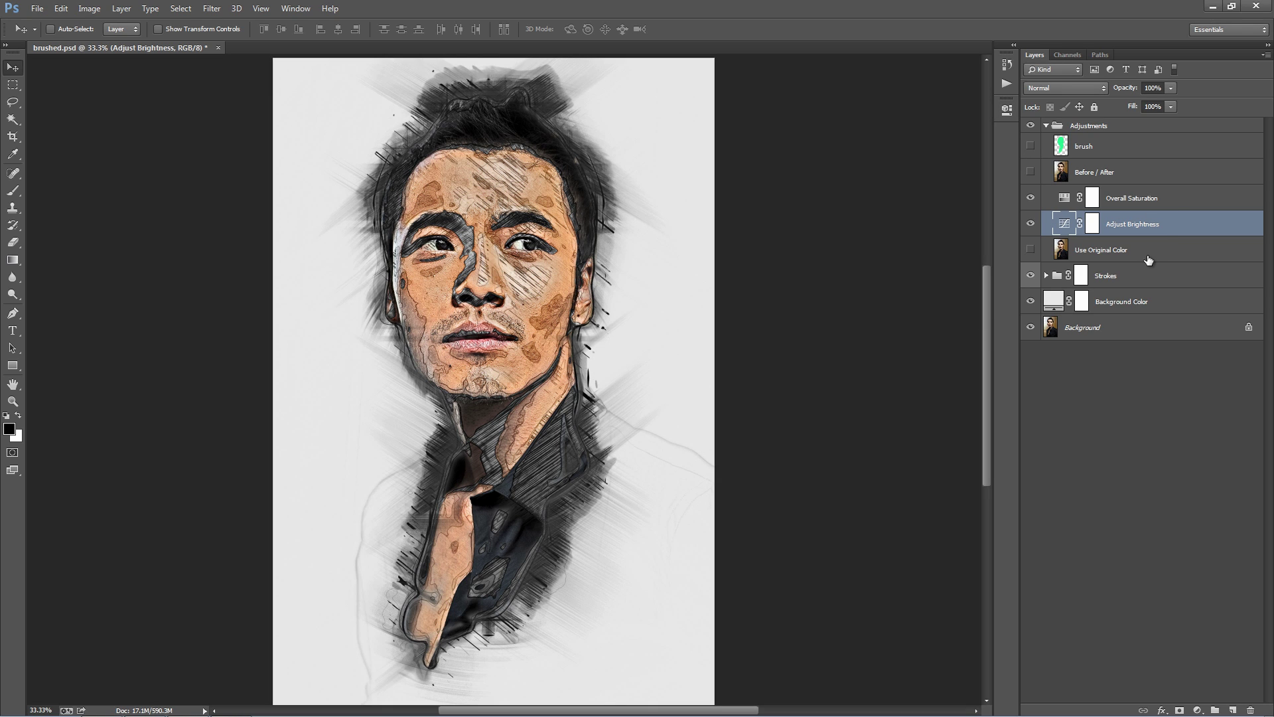
- Show the Use Original Color layer and compare the tinted artwork with the original photo using the Before / After layer
click(1147, 252)
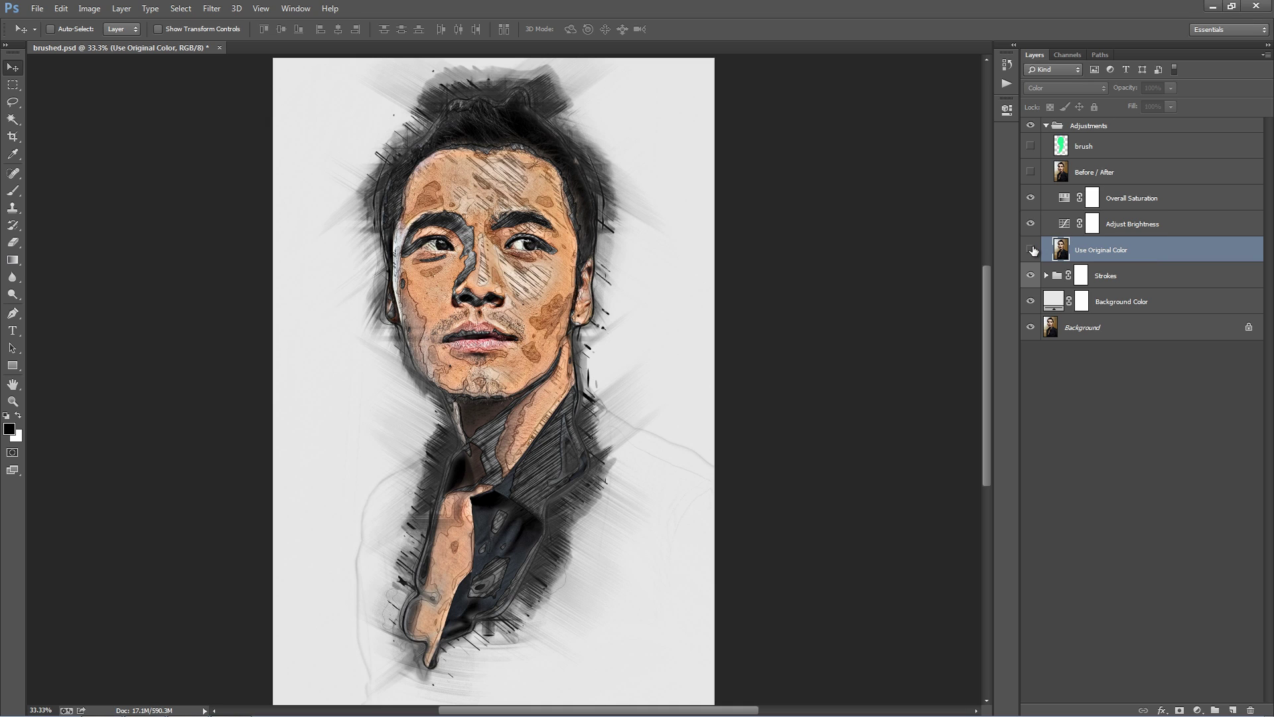
click(1031, 250)
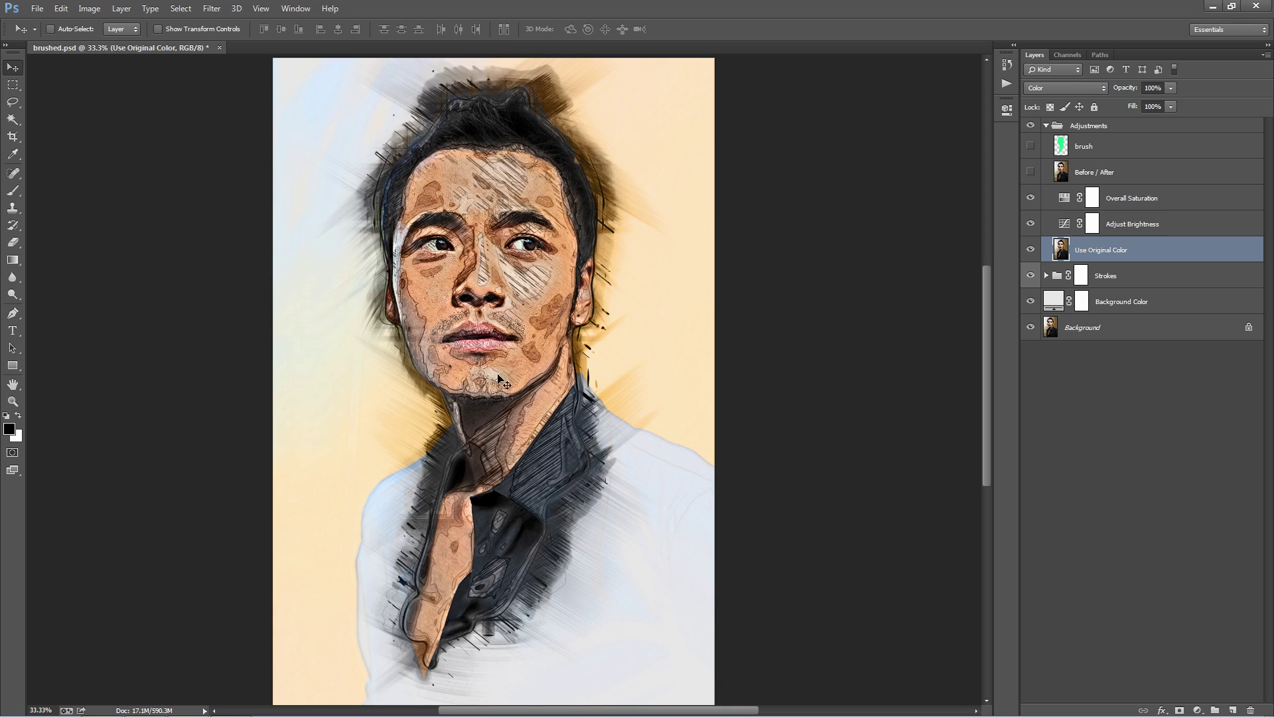
click(1030, 249)
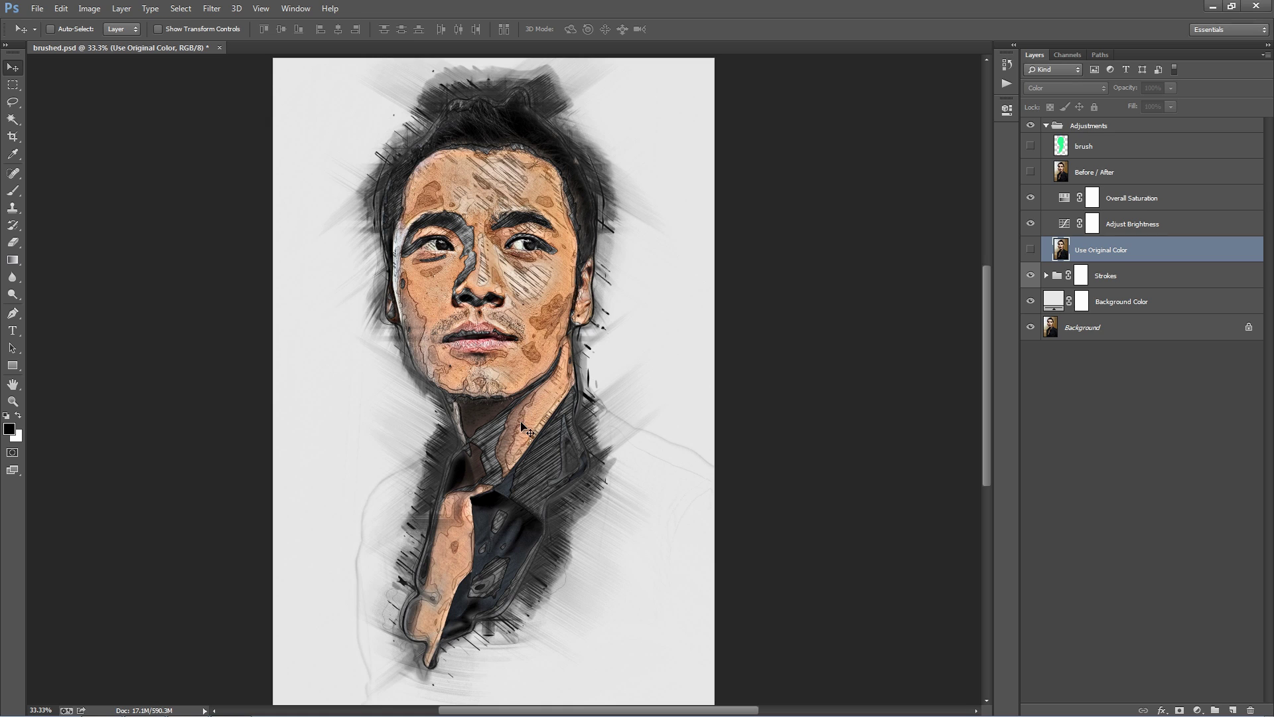
click(1036, 251)
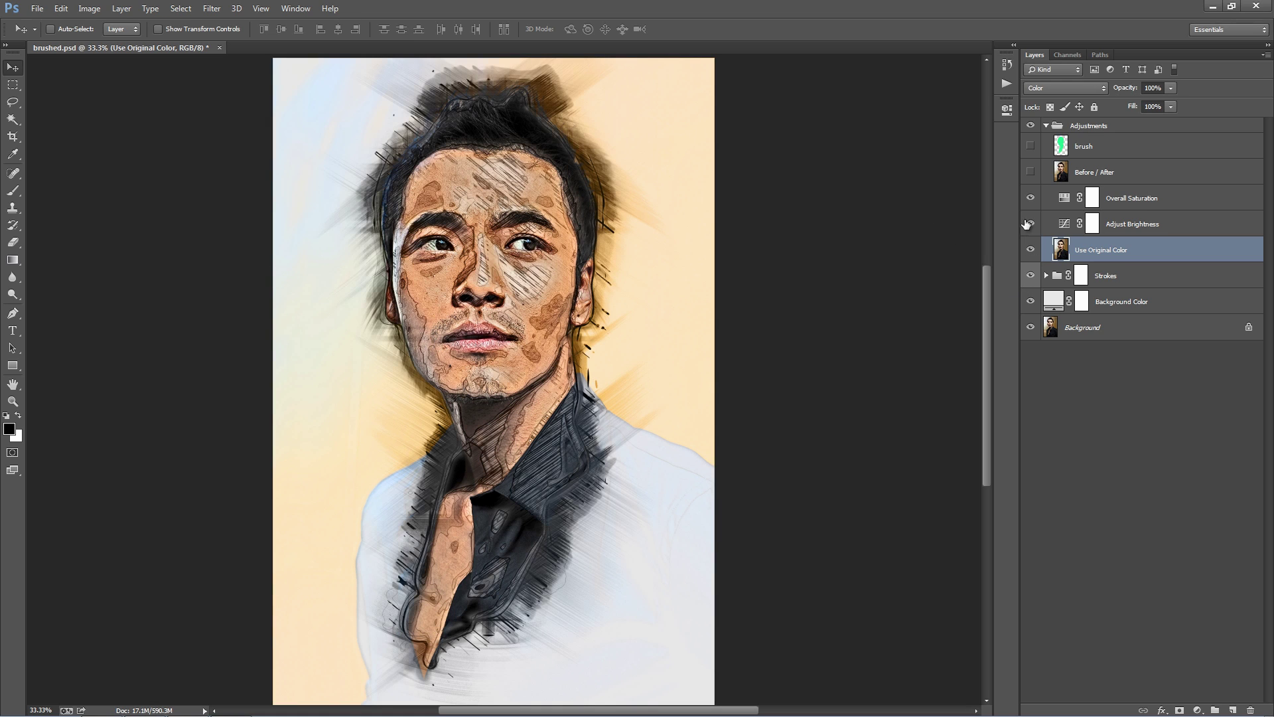
click(1029, 172)
click(1029, 172)
click(1158, 300)
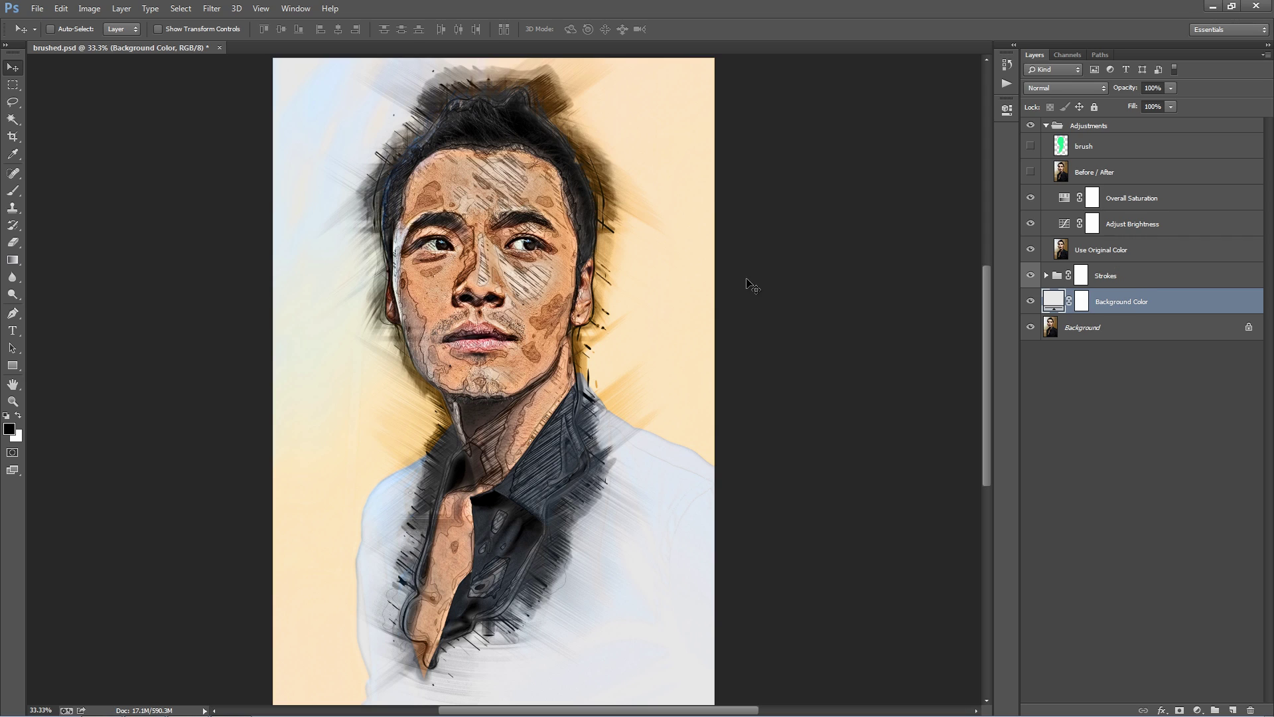
click(1119, 251)
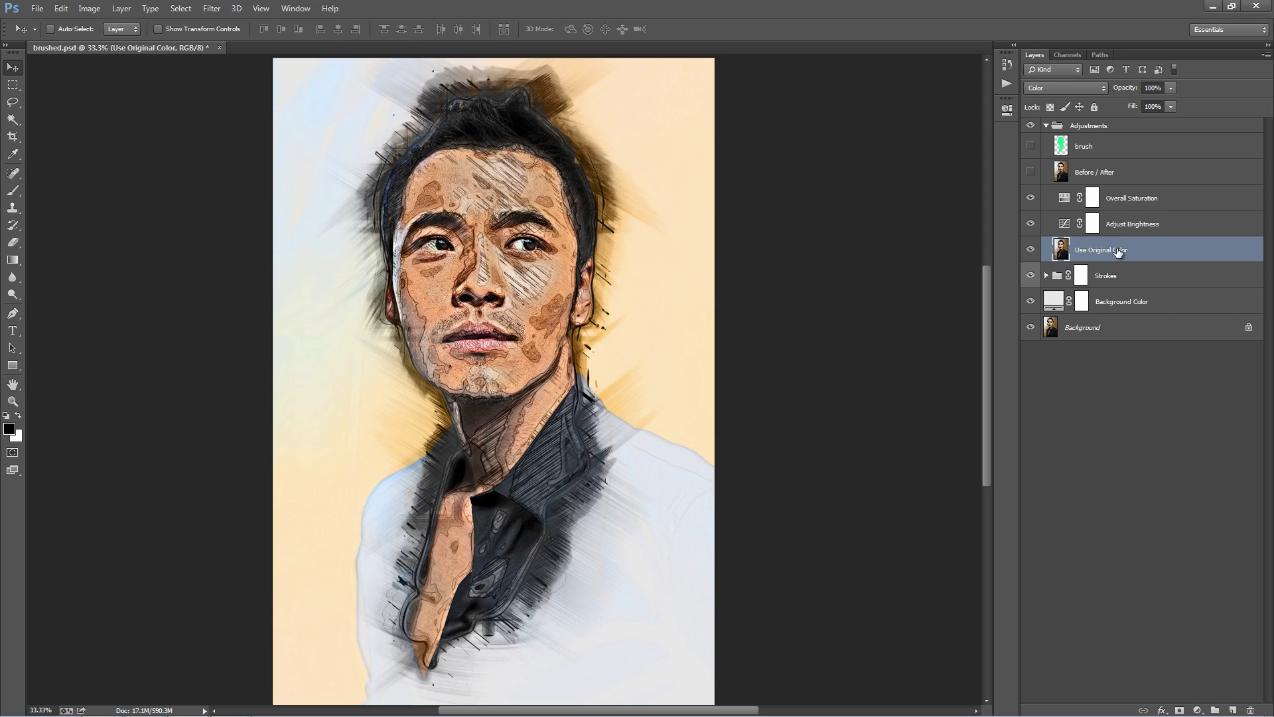
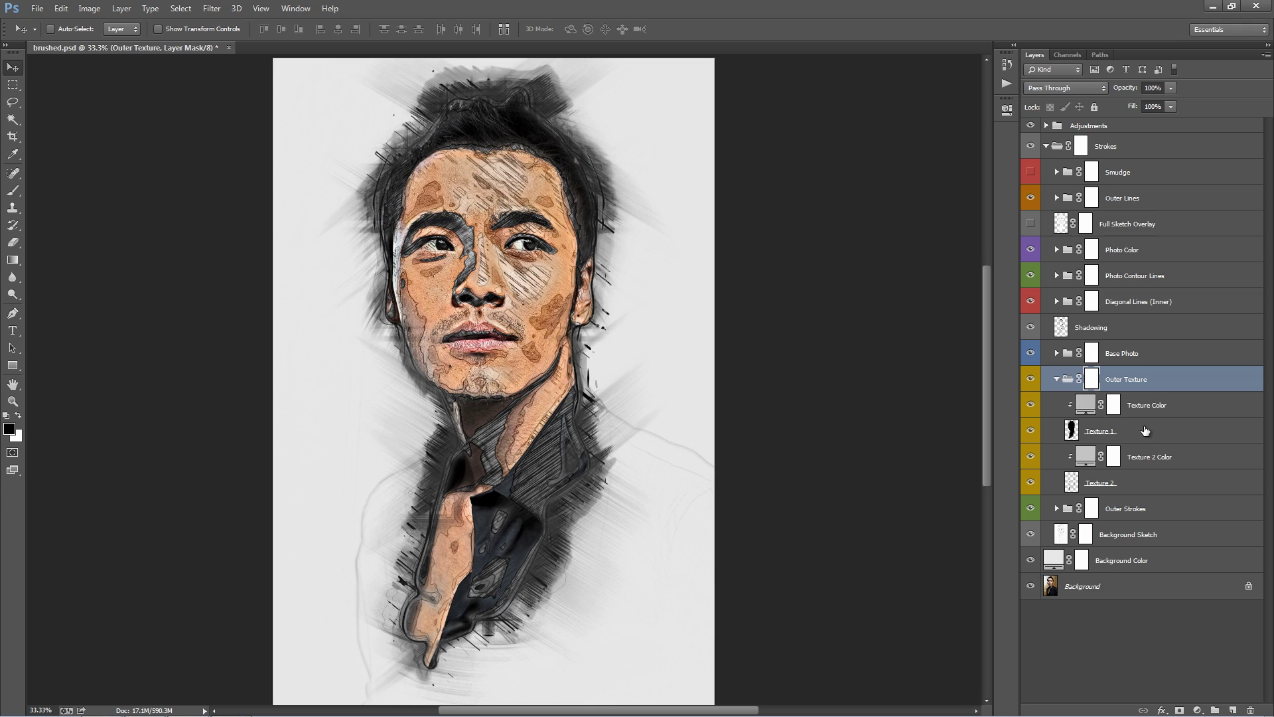
- Change the Texture Color fill above Texture 1 in the Outer Texture group to a muted dark blue
click(1143, 430)
click(1138, 485)
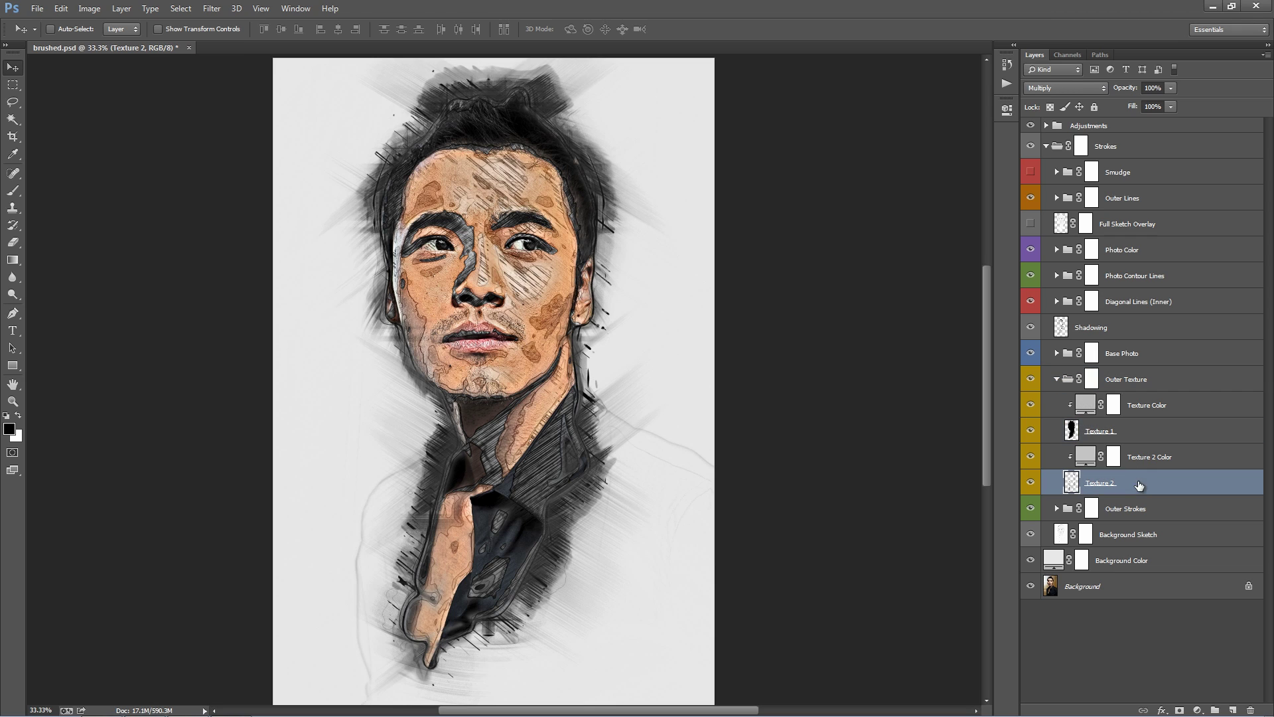
click(1137, 441)
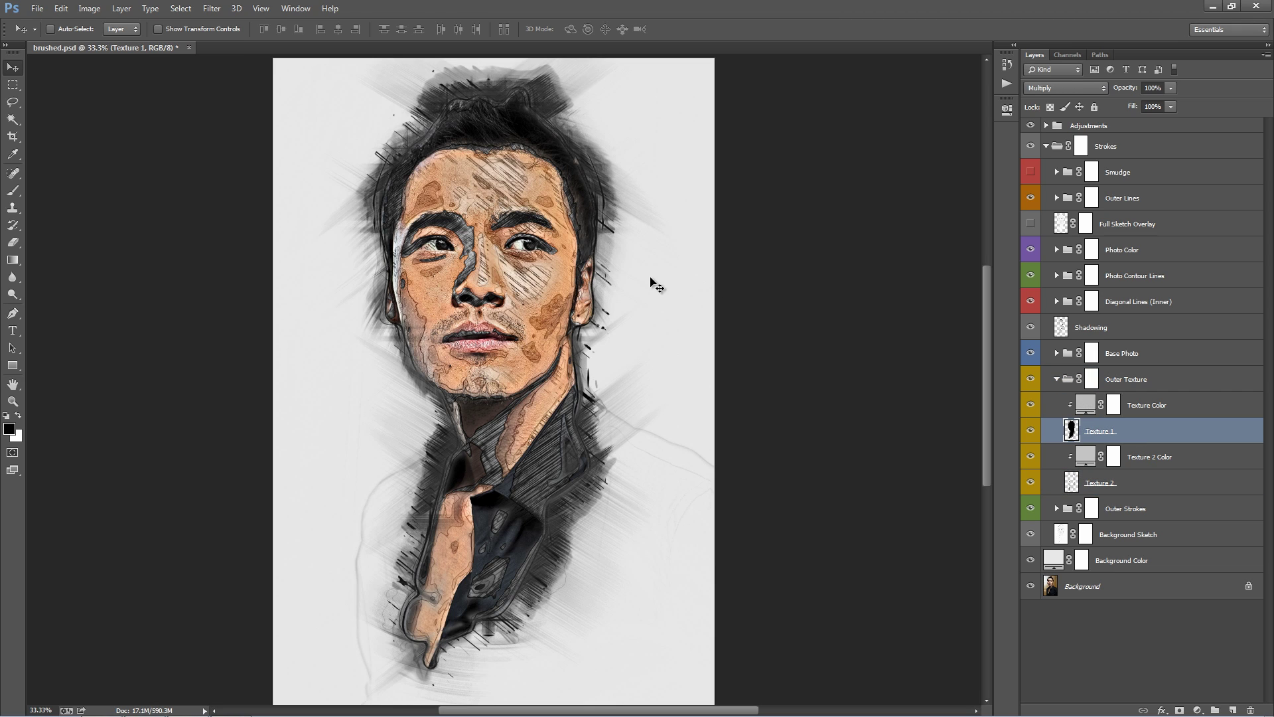
double_click(1086, 404)
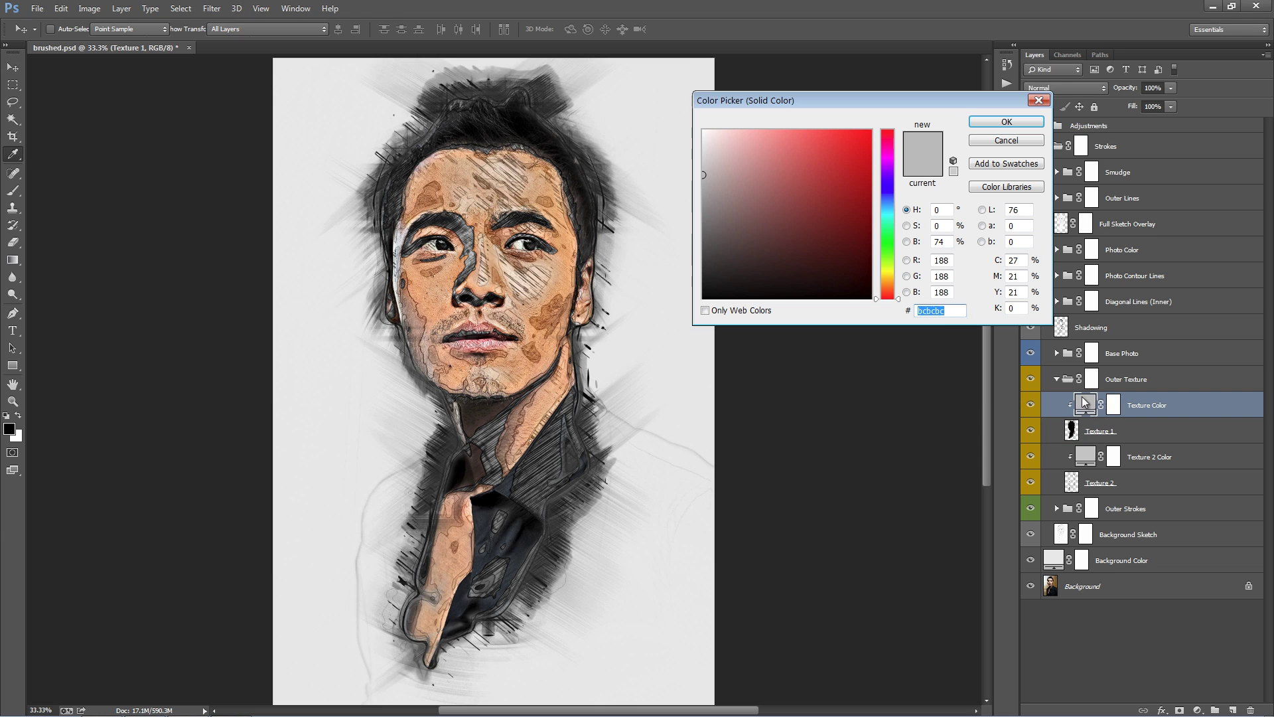
click(889, 207)
click(827, 193)
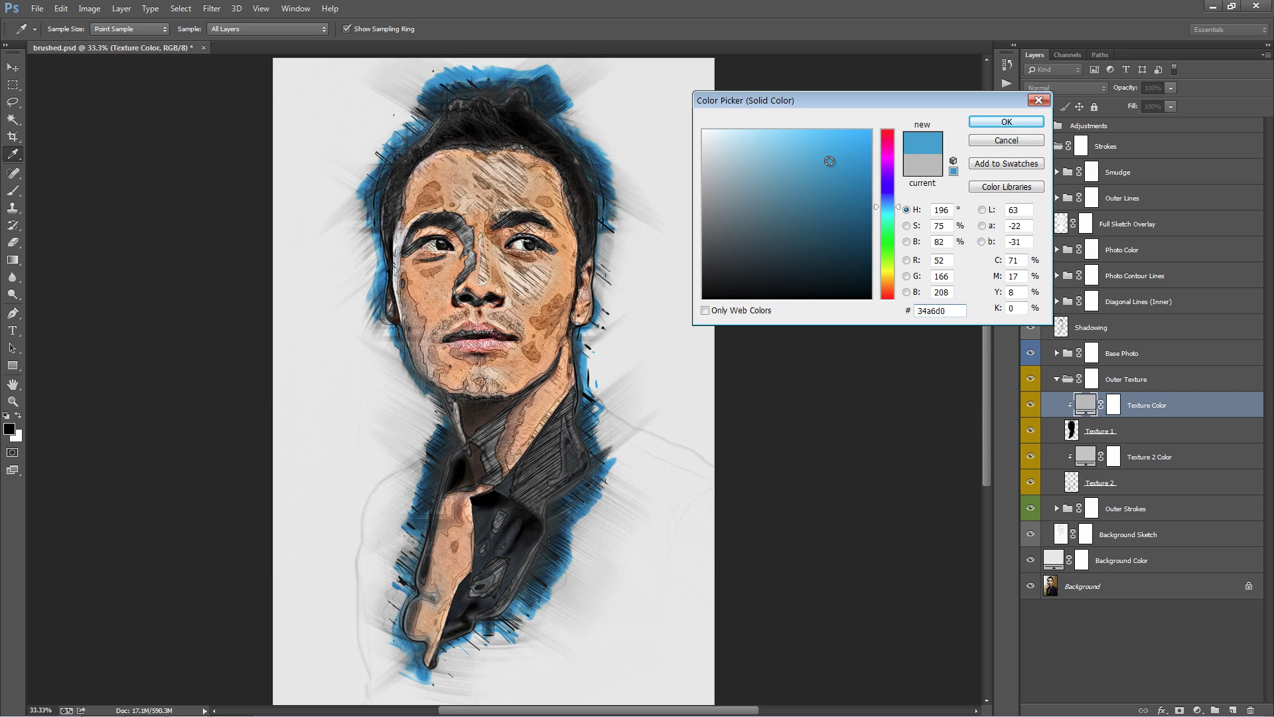
mouse_move(826, 193)
mouse_down()
mouse_move(820, 184)
mouse_move(805, 208)
mouse_move(813, 178)
mouse_move(803, 200)
mouse_up()
click(1007, 121)
key(v)
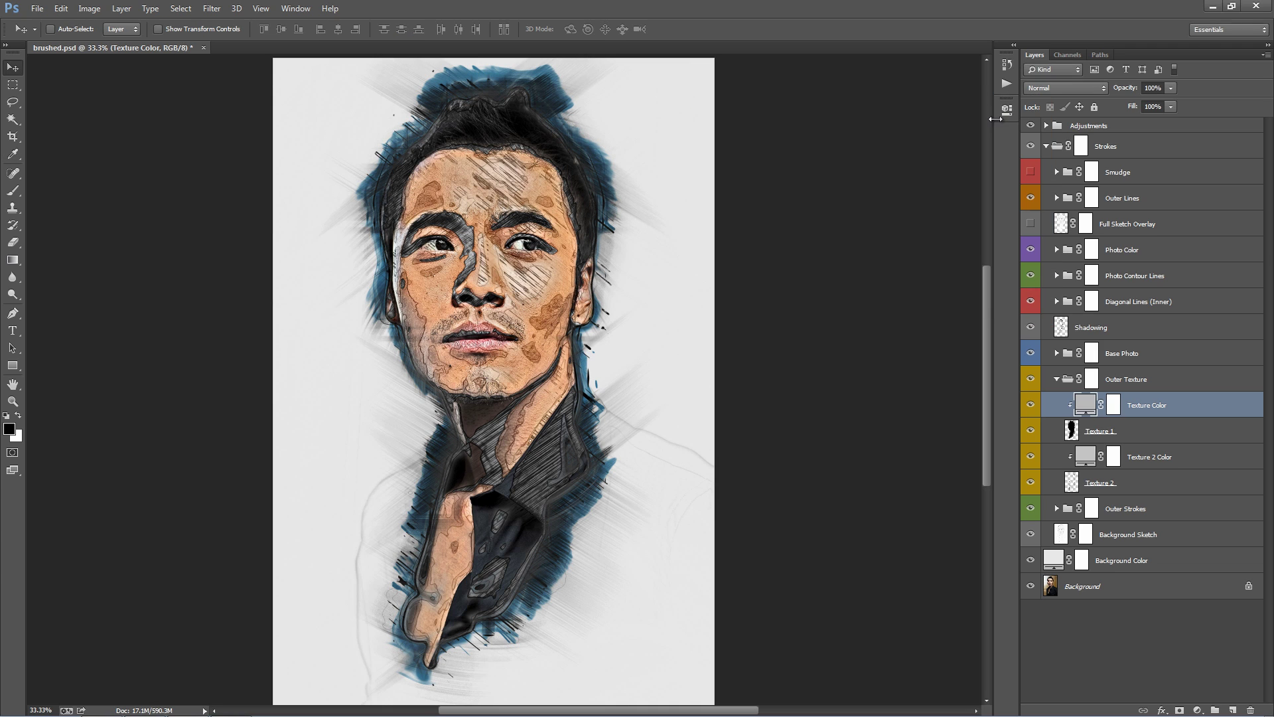
- Try moving the Texture 2 layer out from behind the portrait, and return it to its original position
click(1141, 488)
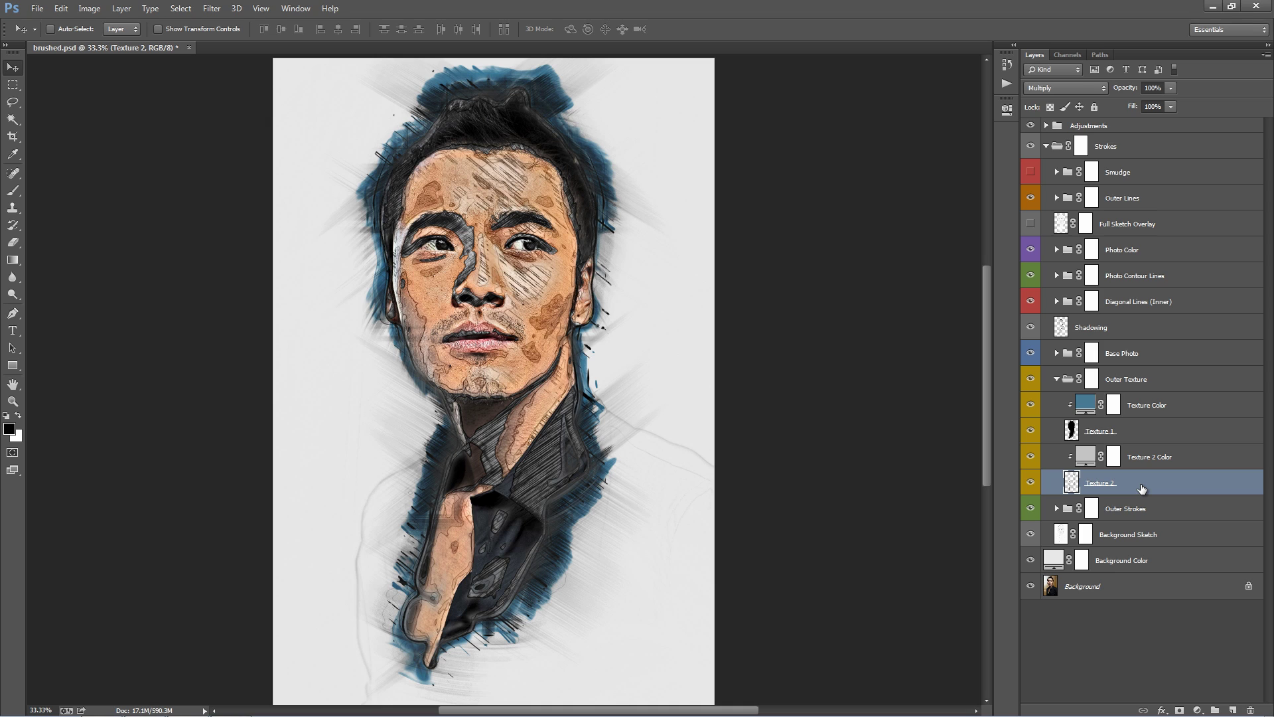
drag(620, 326, 676, 287)
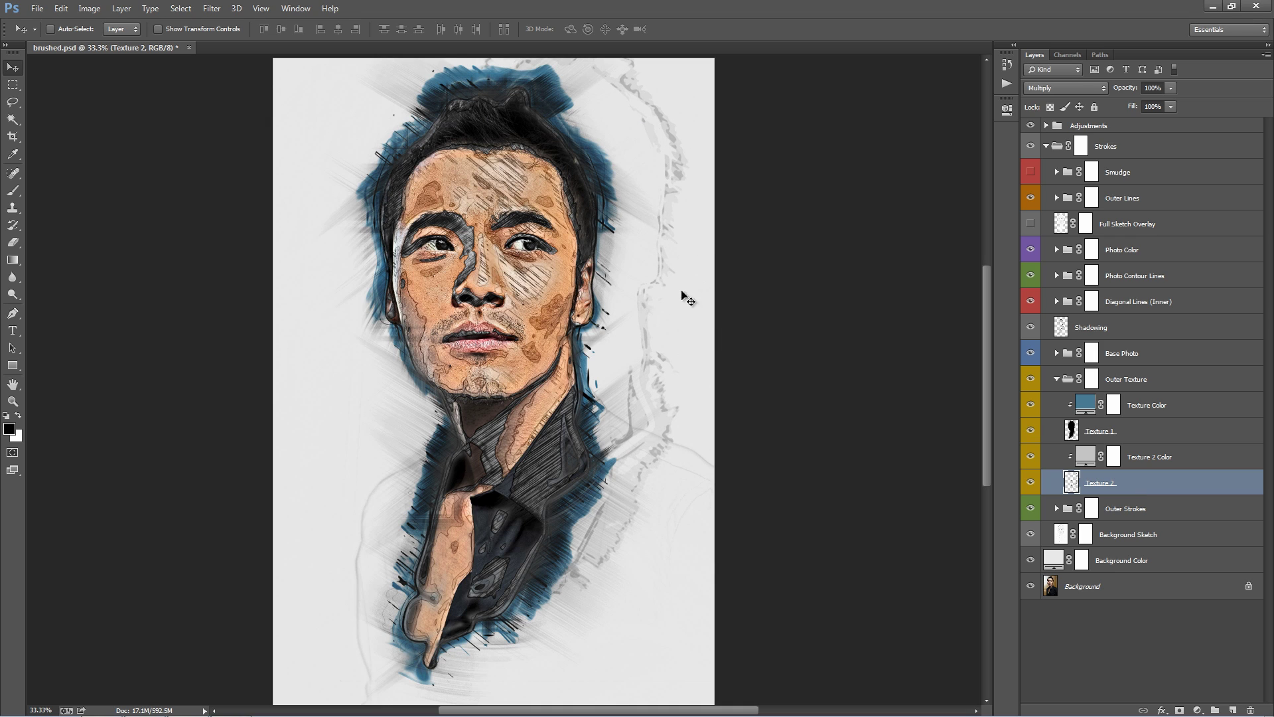
drag(596, 491, 558, 494)
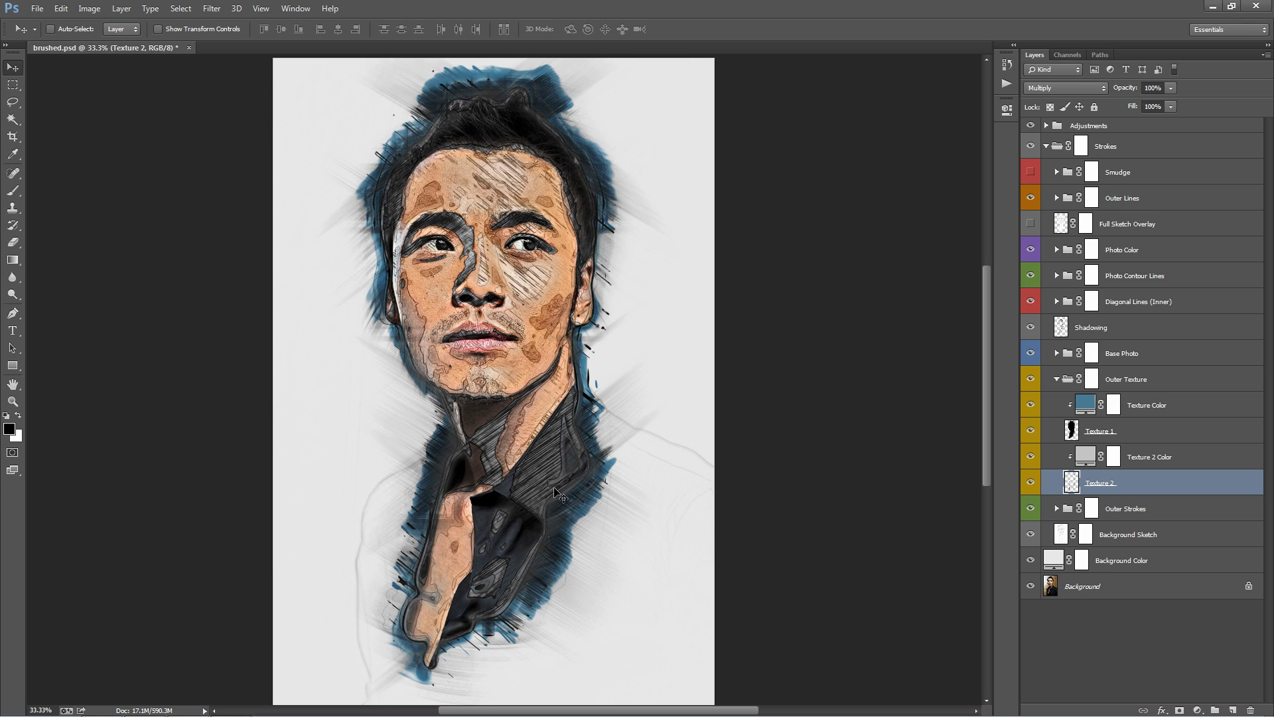
- Try yellow and purple for the Texture 2 Color fill, and settle on a bright orange
double_click(1089, 457)
mouse_move(889, 285)
mouse_down()
mouse_move(819, 190)
mouse_move(839, 144)
mouse_up()
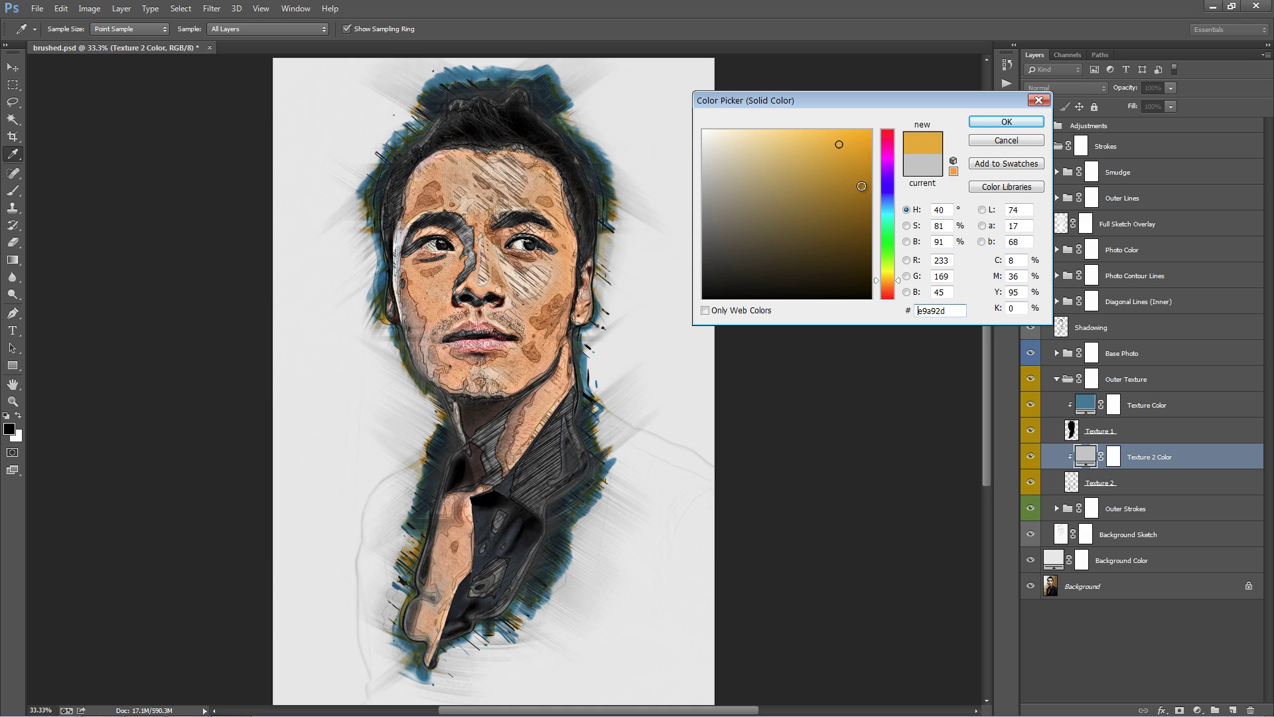
drag(886, 196, 886, 168)
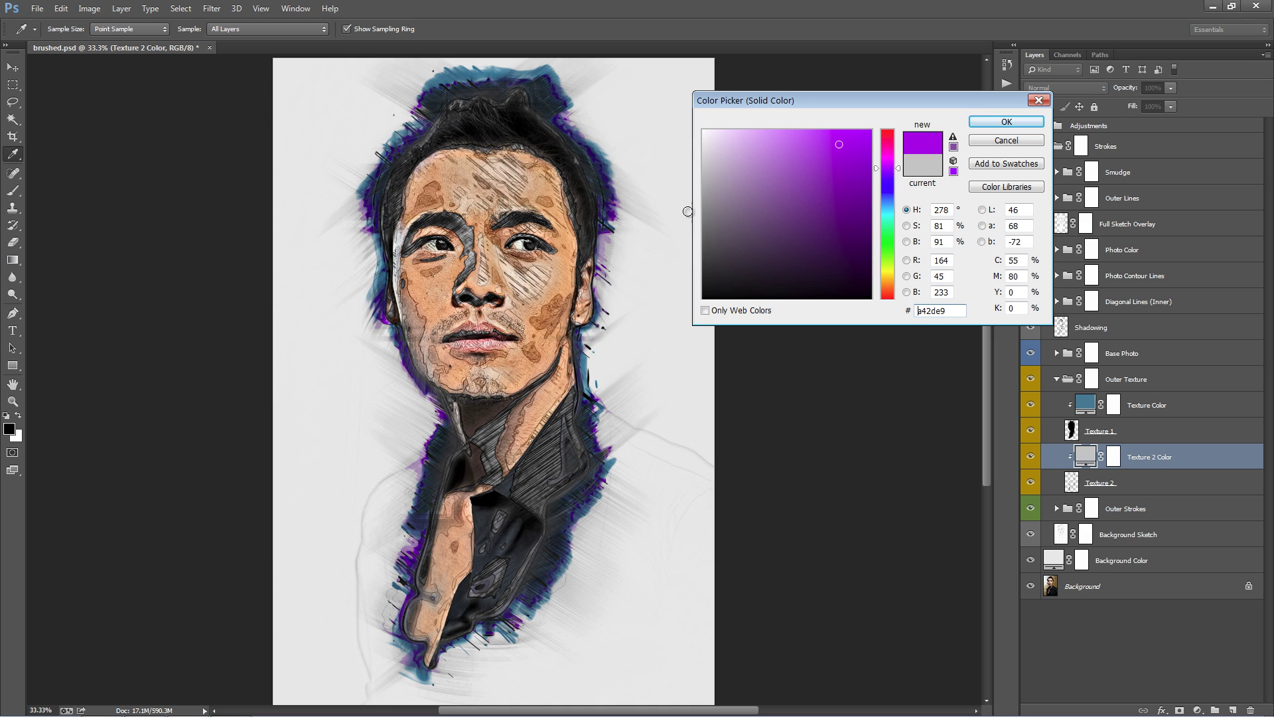
click(888, 284)
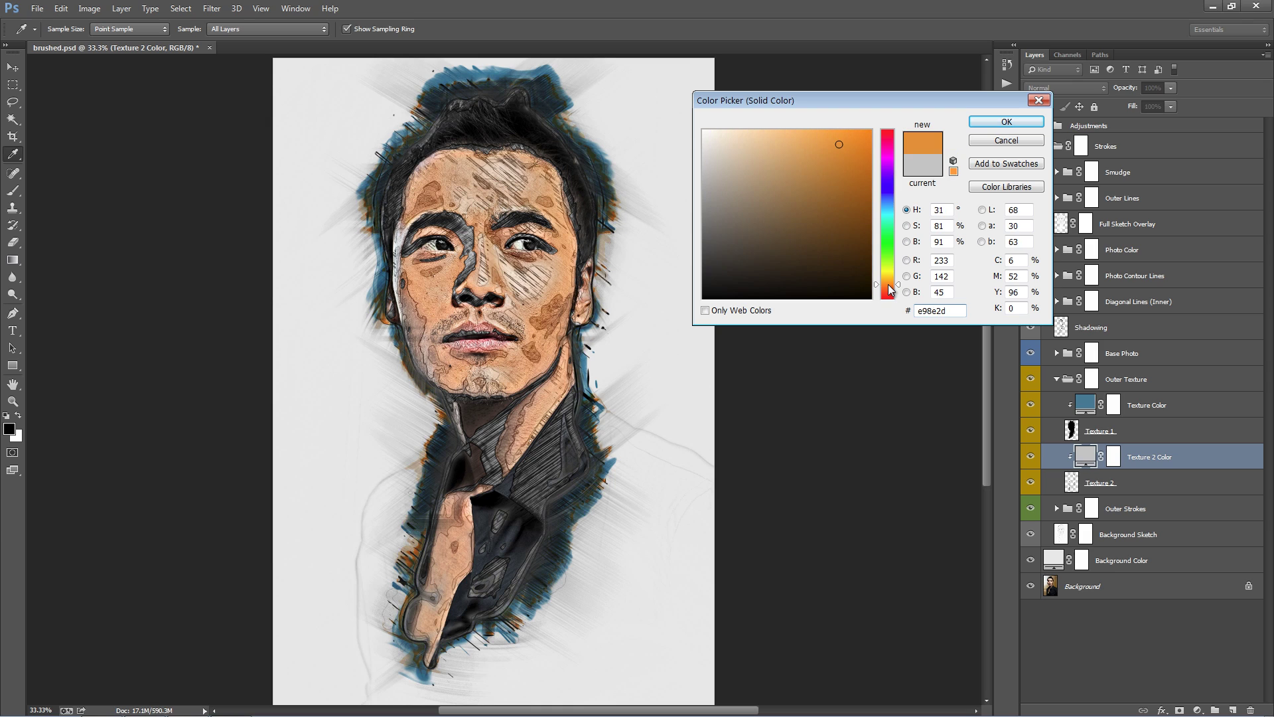
mouse_move(811, 207)
mouse_down()
mouse_move(803, 171)
mouse_move(842, 142)
mouse_up()
click(1007, 121)
- Try rotating the Texture 1 layer about 5.2° clockwise with Free Transform, and undo the rotation
click(1131, 435)
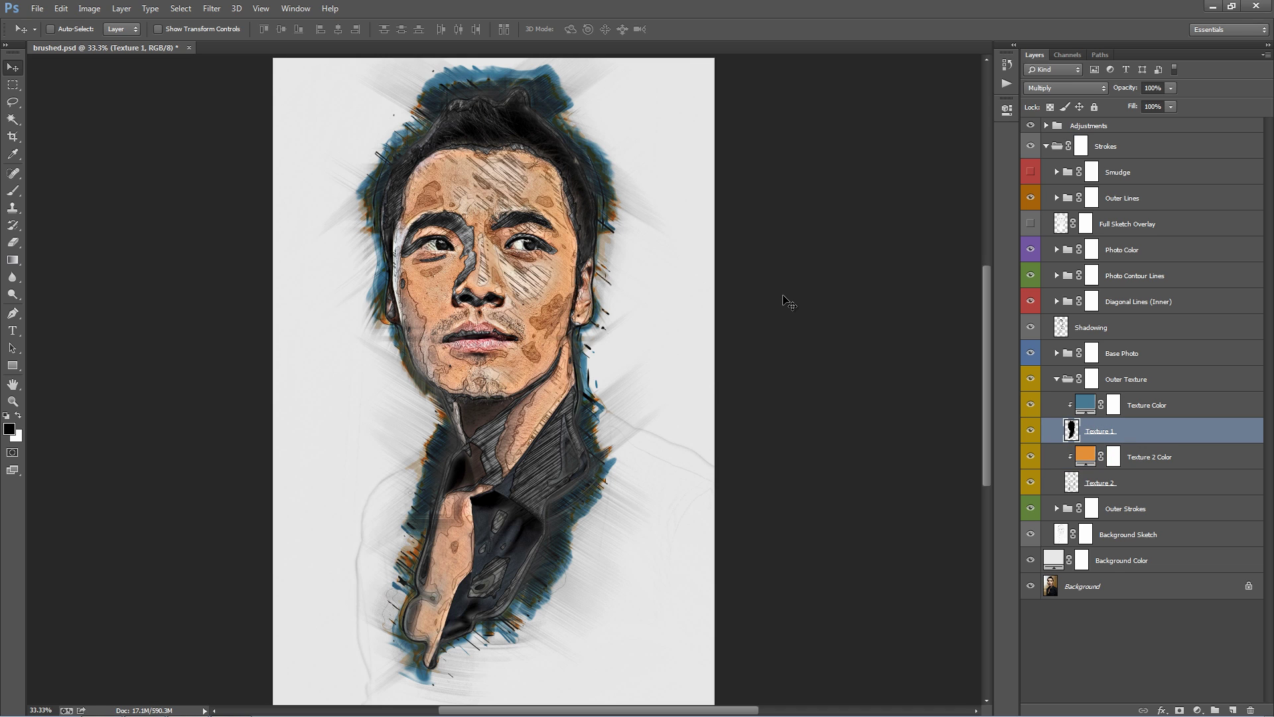
key(ctrl+minus)
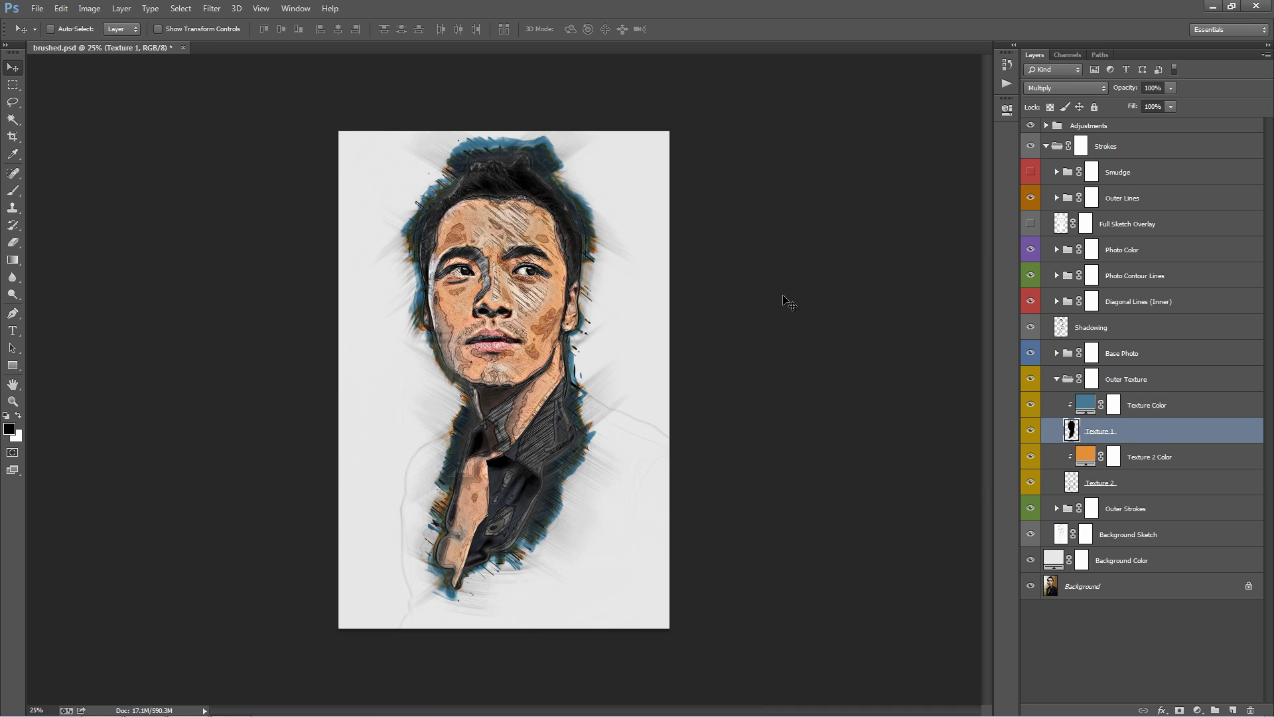
key(ctrl+t)
mouse_move(606, 132)
mouse_down()
mouse_move(641, 81)
mouse_move(599, 135)
mouse_up()
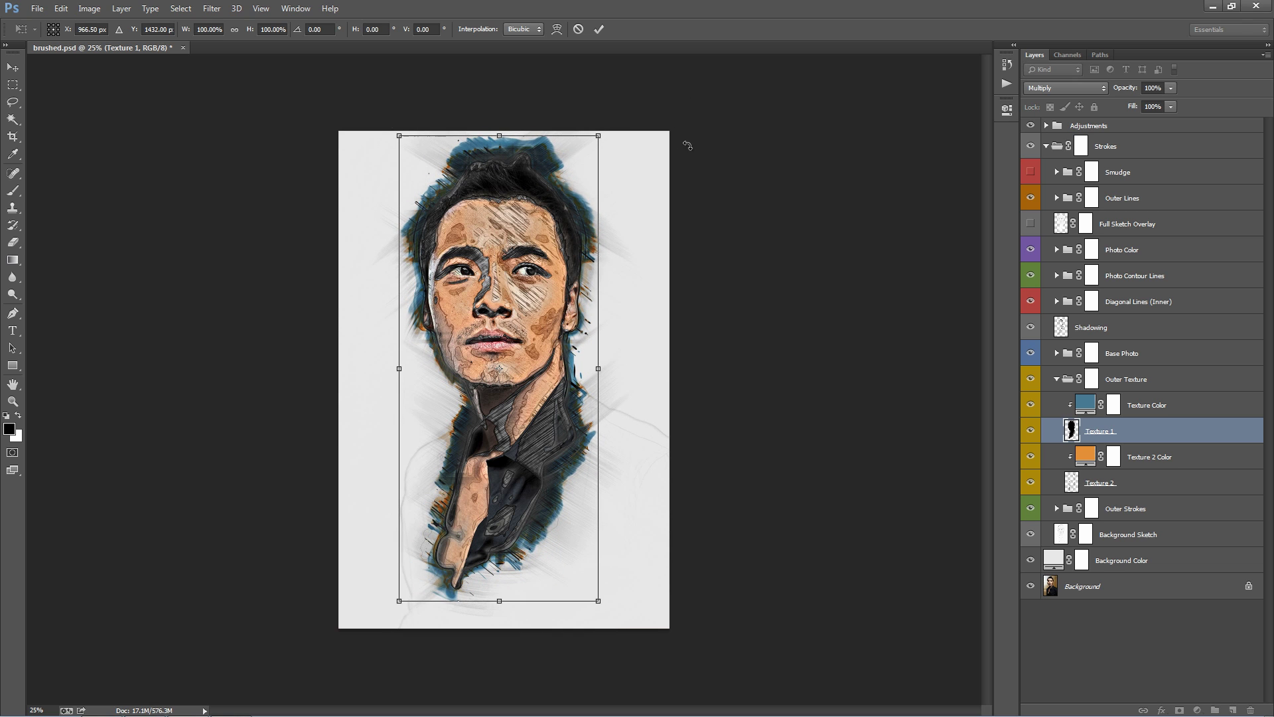
drag(699, 135, 703, 171)
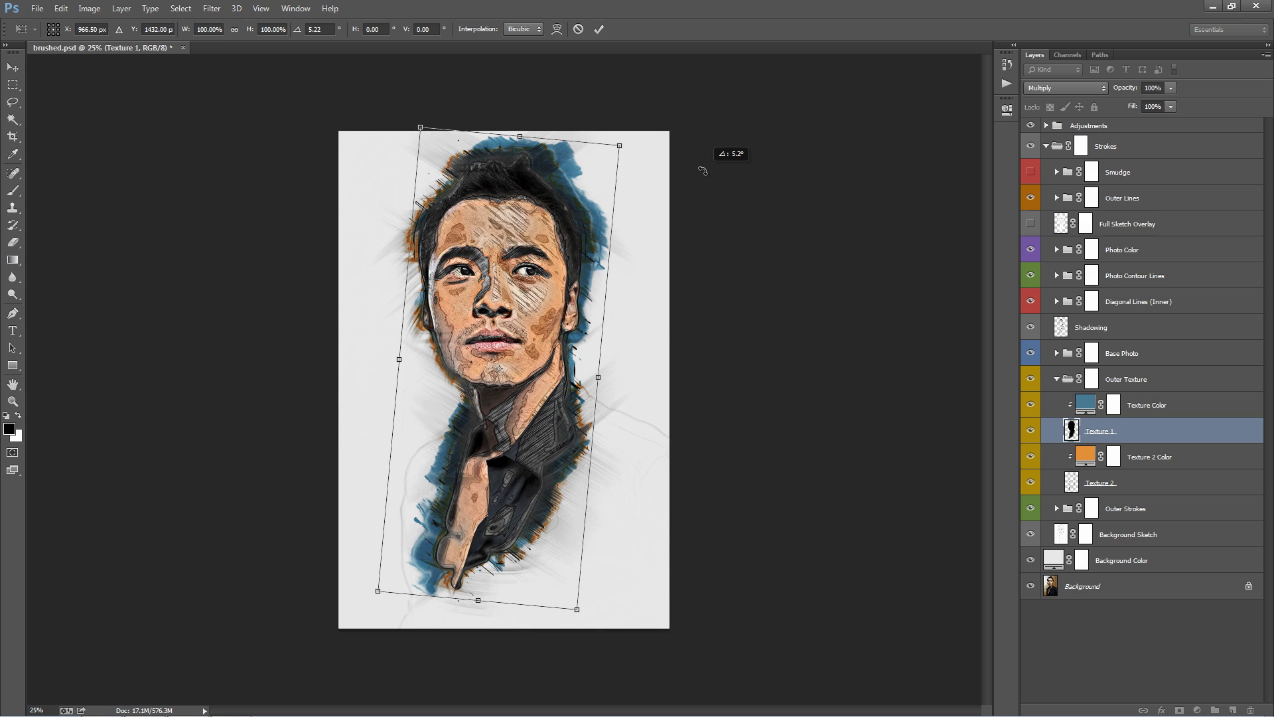
key(ctrl+z)
key(Return)
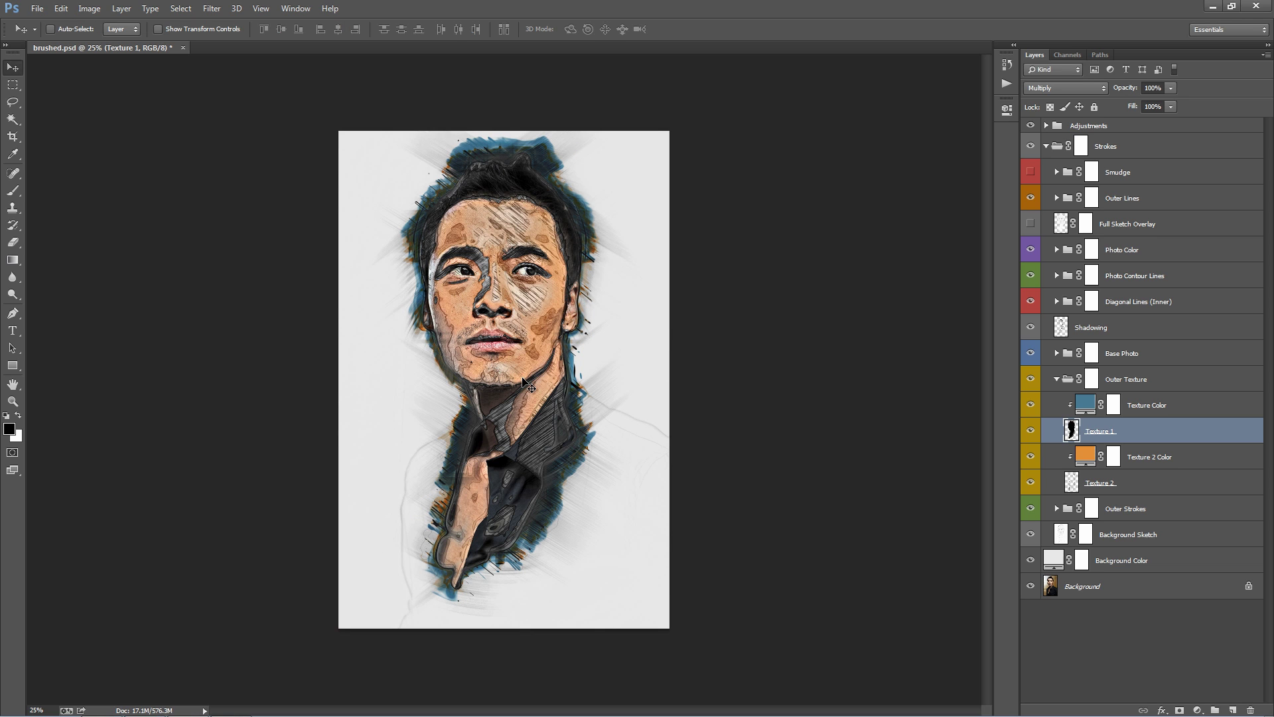
key(ctrl+plus)
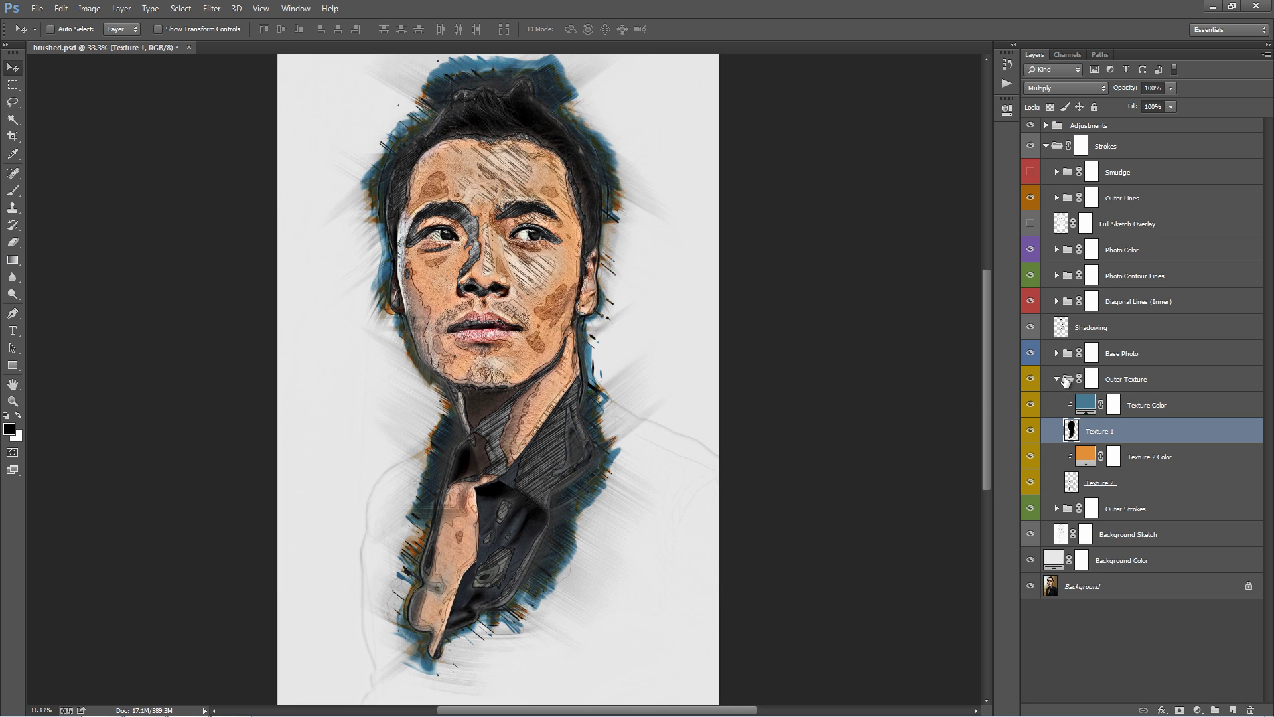
- Try moving the Outer Strokes group out from behind the portrait, and return it to its original position
click(1058, 379)
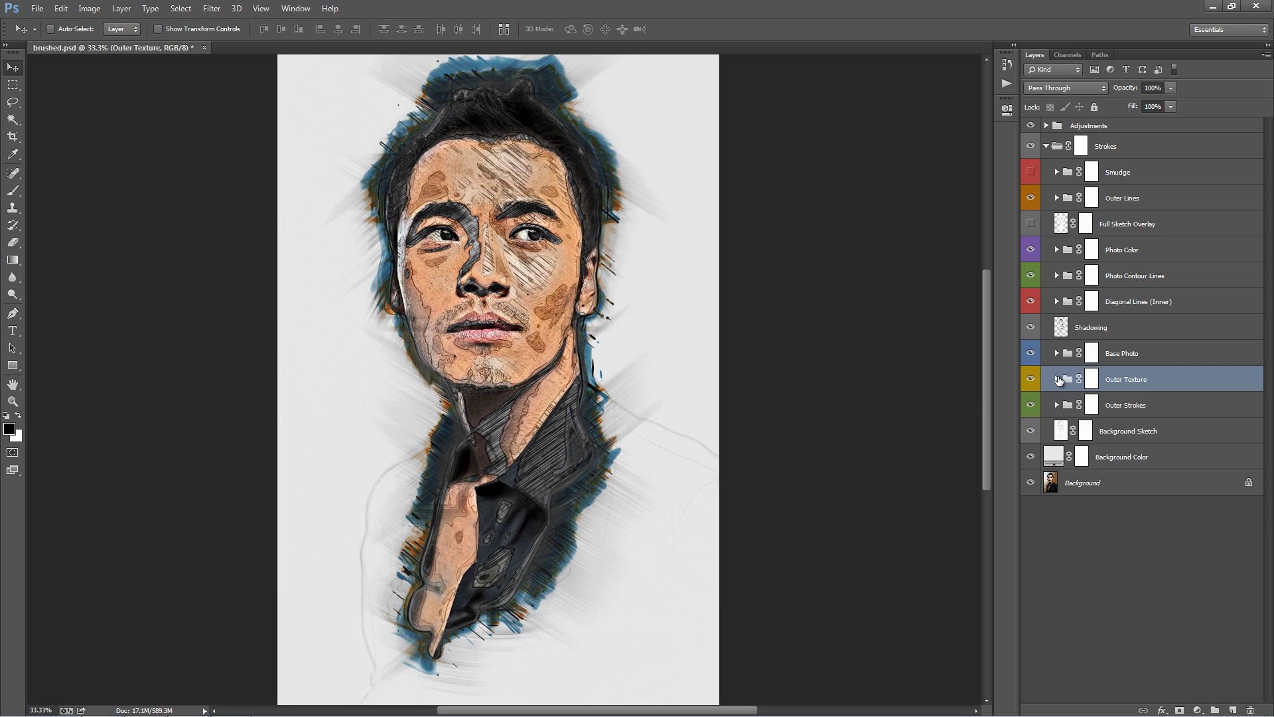
click(1152, 406)
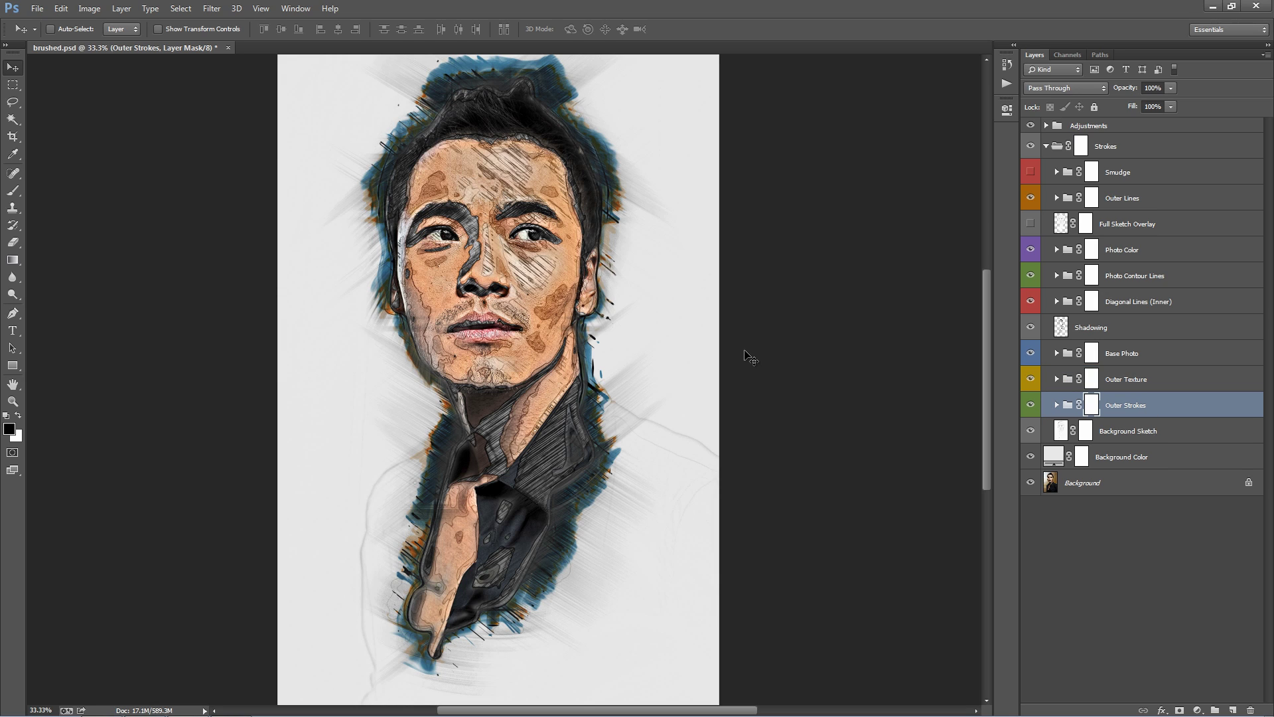
mouse_move(601, 269)
mouse_down()
mouse_move(610, 292)
mouse_move(650, 292)
mouse_up()
drag(588, 352, 587, 287)
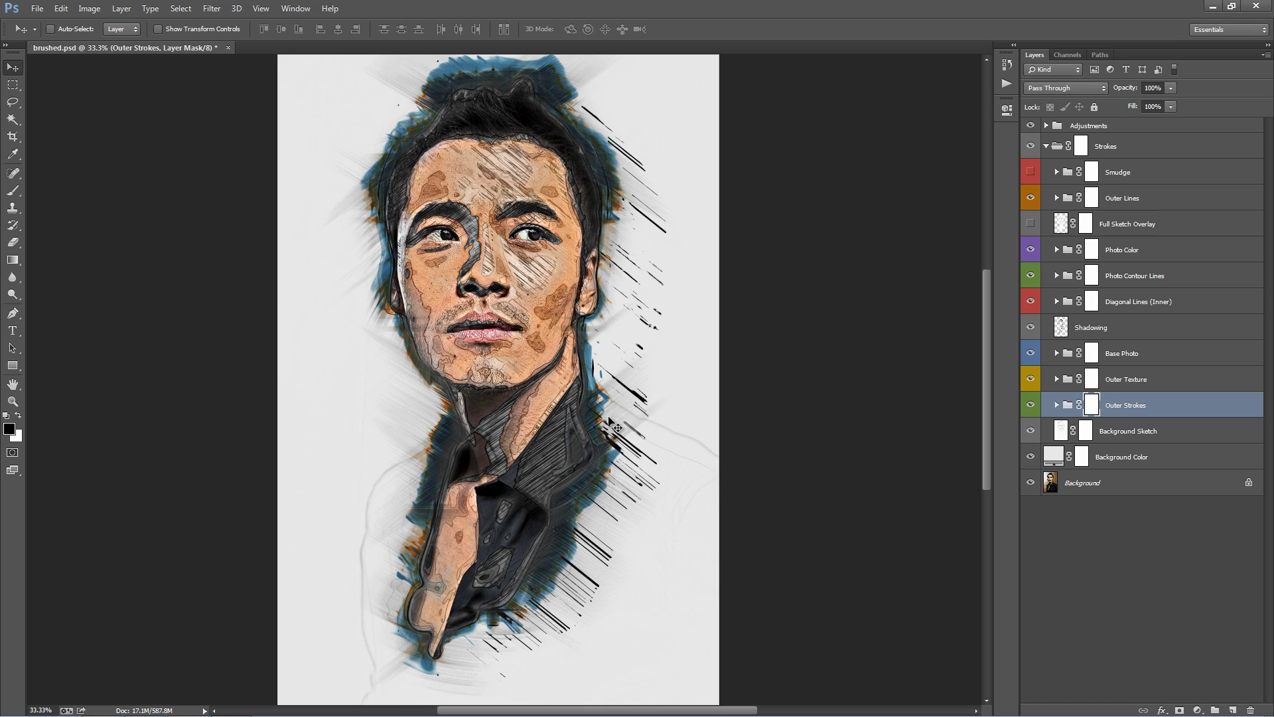
drag(611, 422, 744, 411)
- Change the Add Stroke Color fill in the Outer Strokes group to bright blue, hex 1cacff
click(1056, 405)
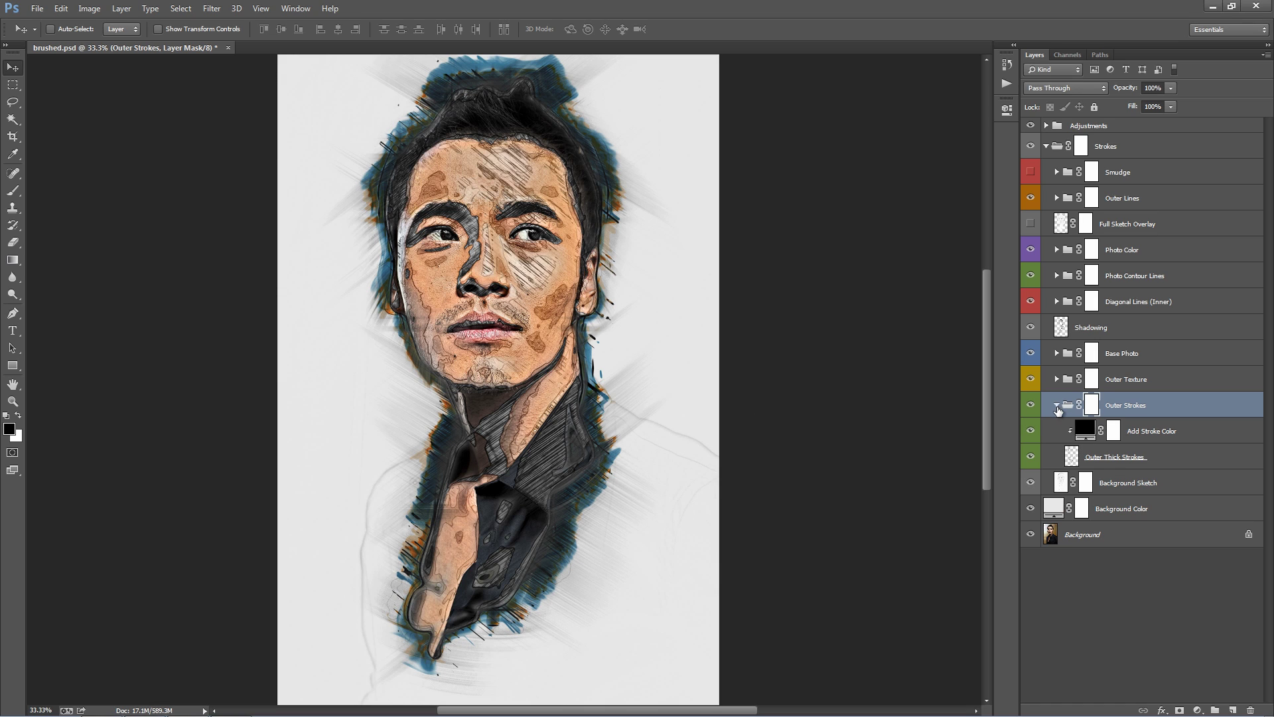
double_click(1087, 432)
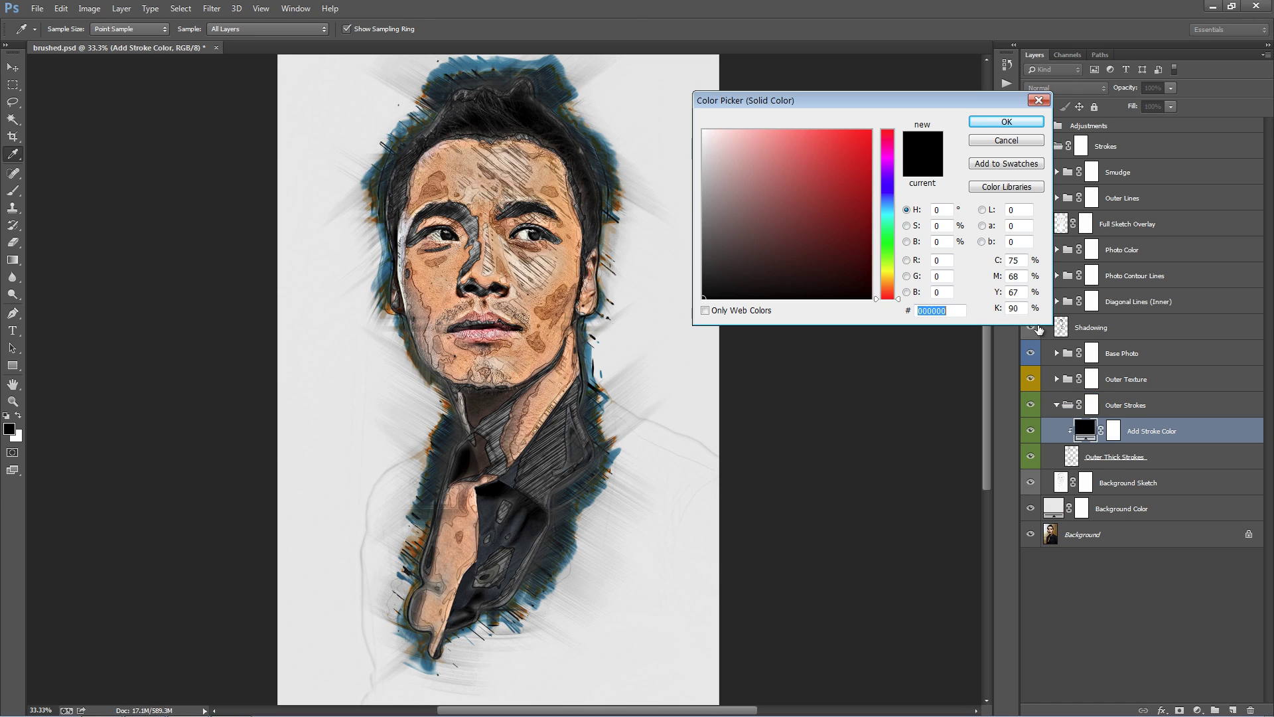
drag(889, 242, 855, 111)
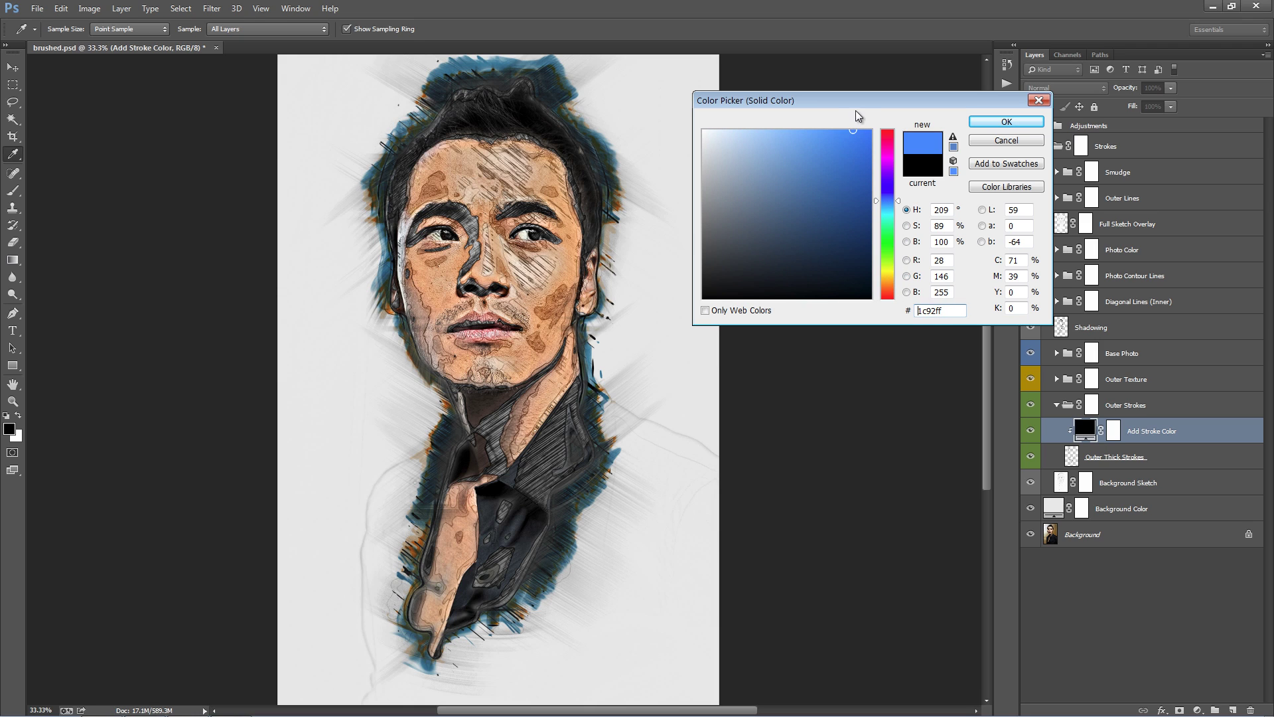
click(888, 204)
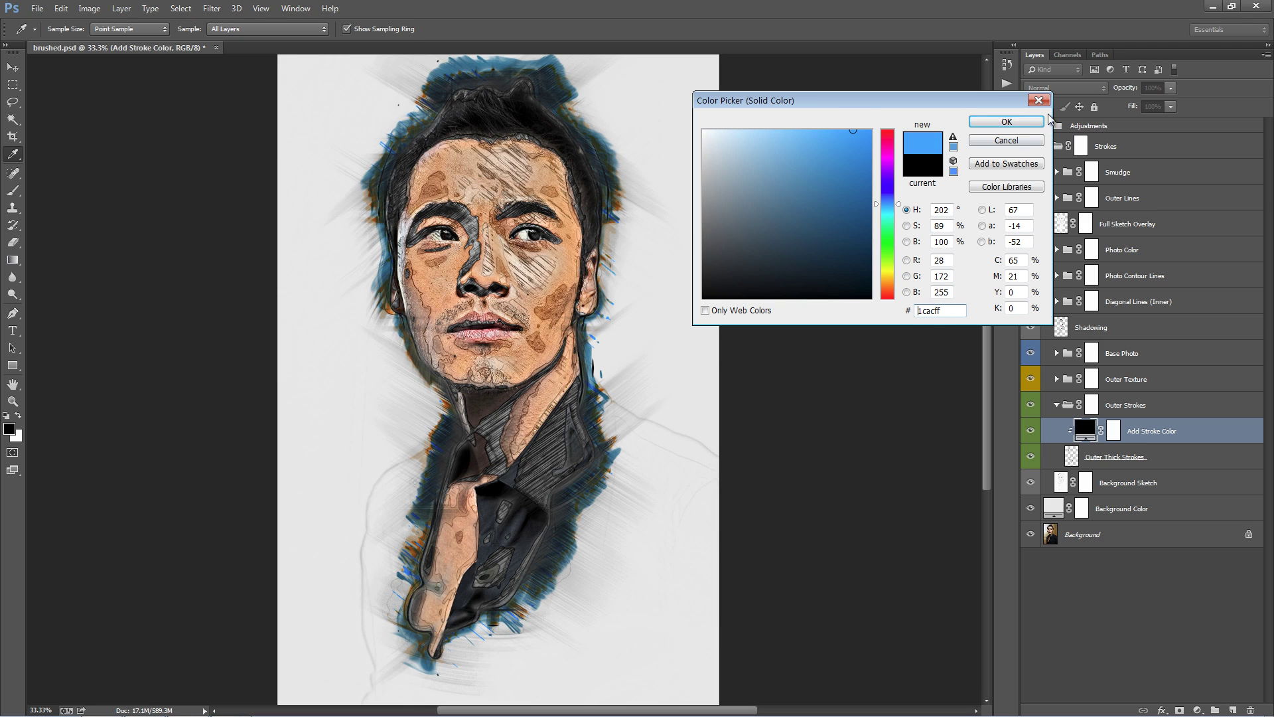
click(1027, 123)
key(v)
- Try enlarging the Outer Thick Strokes layer to about 115% with Free Transform, and undo the scaling
click(1156, 458)
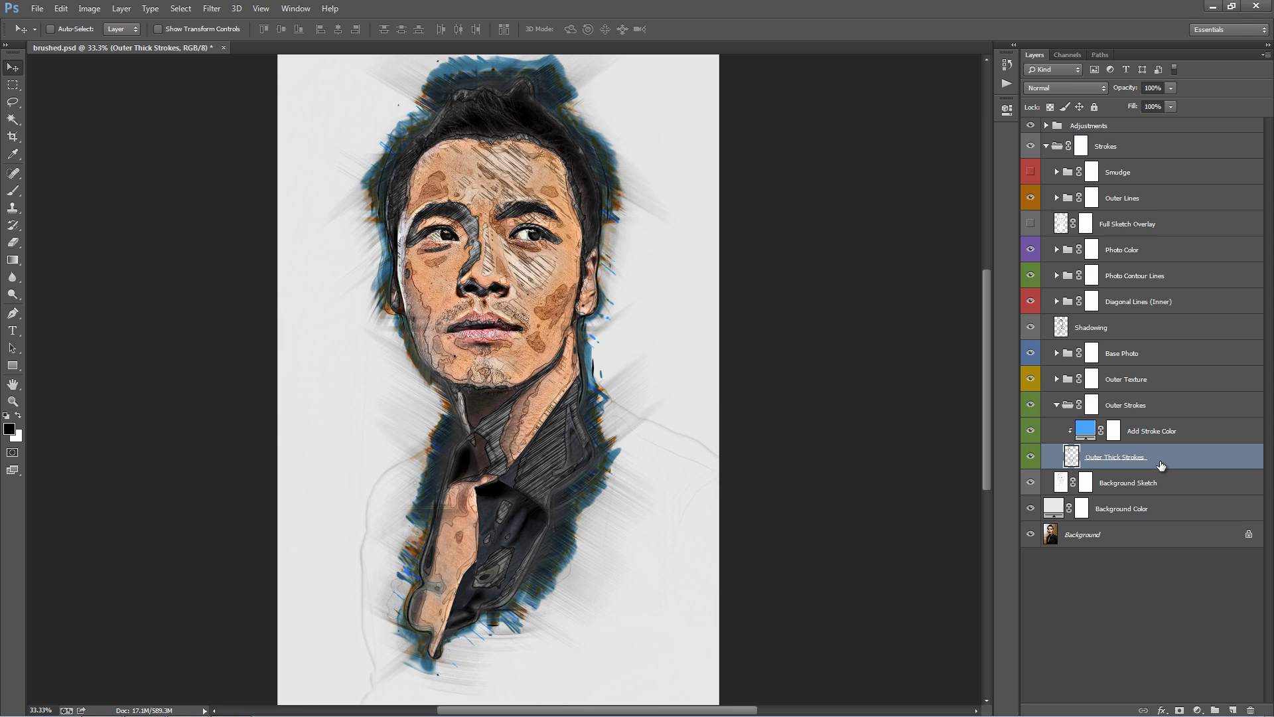
key(ctrl+minus)
key(ctrl+t)
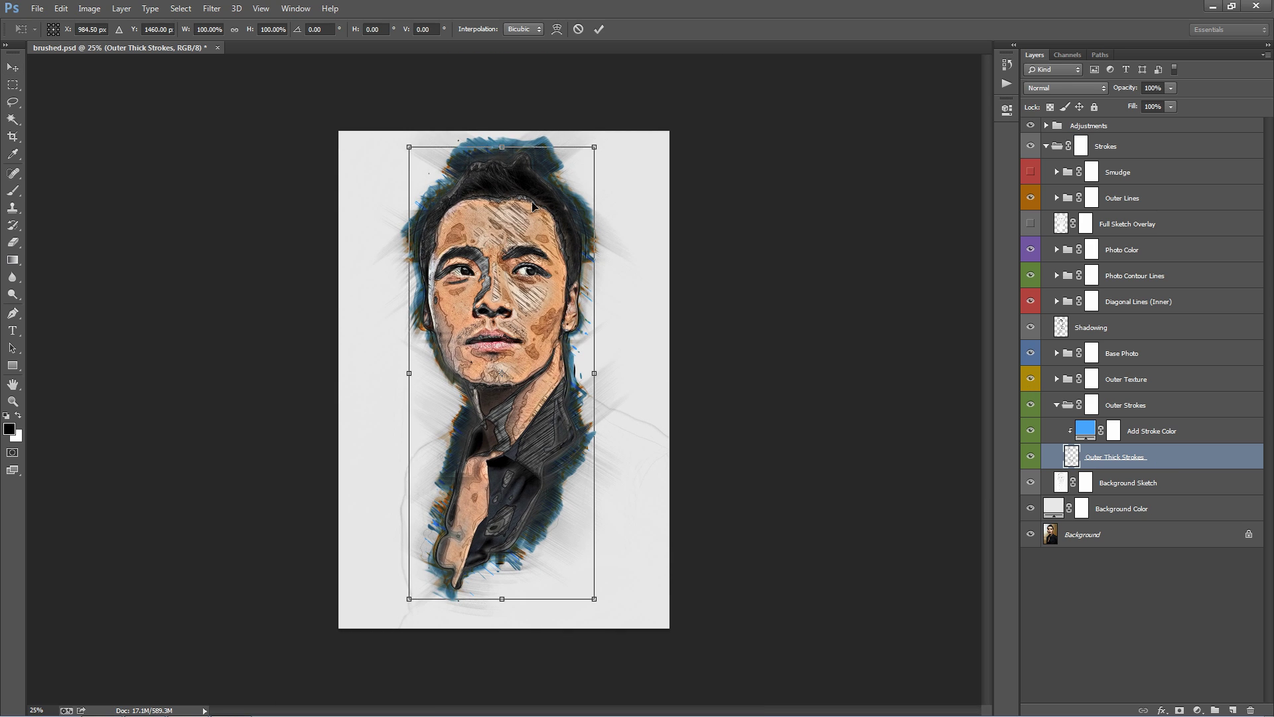
drag(408, 145, 388, 115)
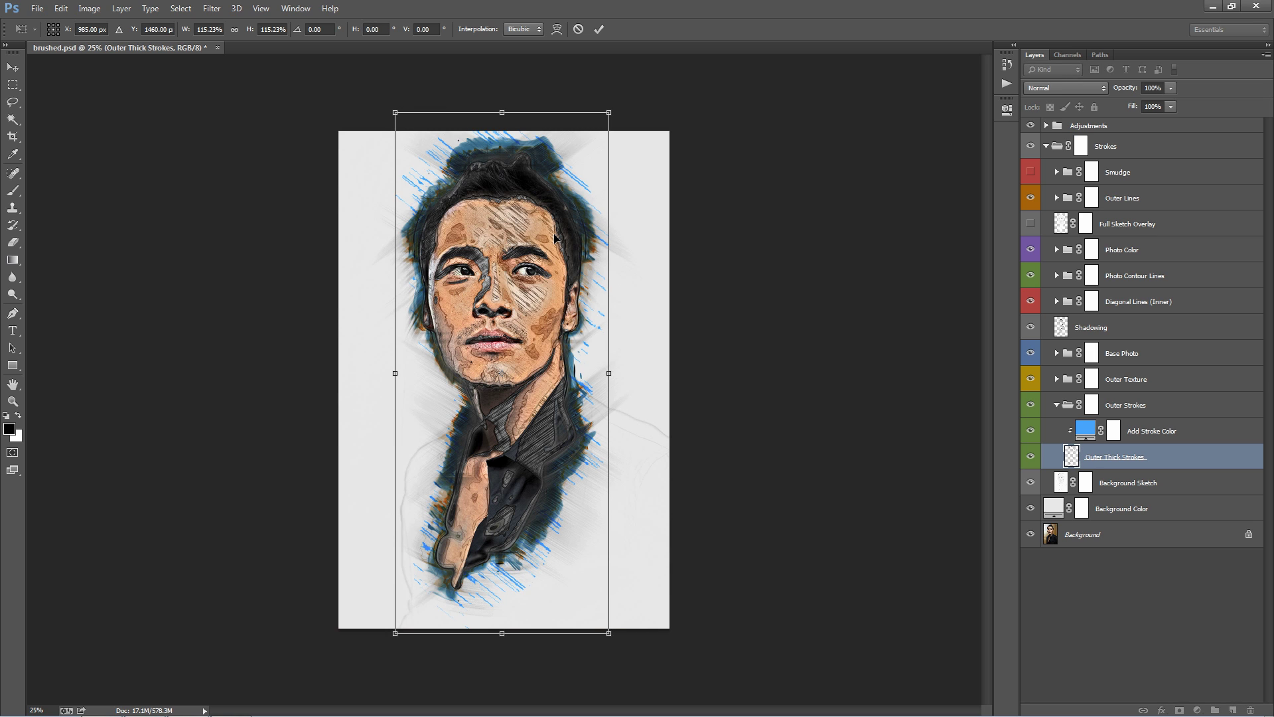
double_click(556, 239)
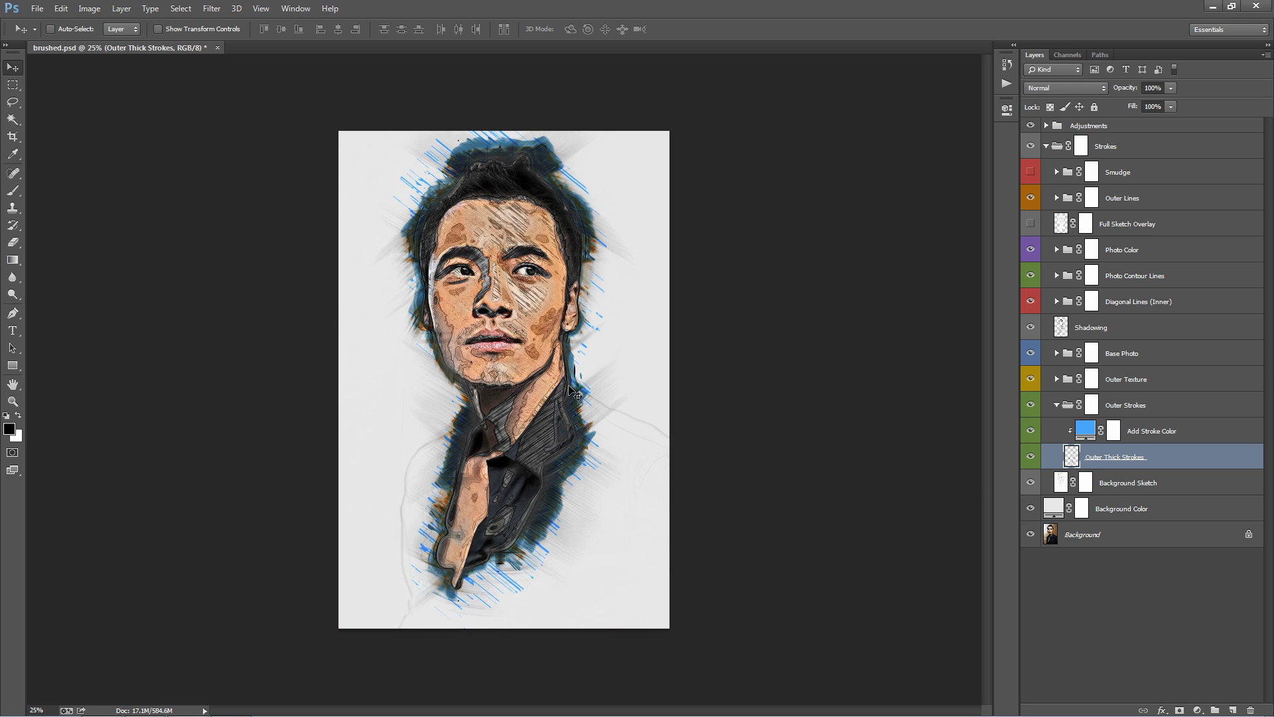
scroll(571, 388, up, 1)
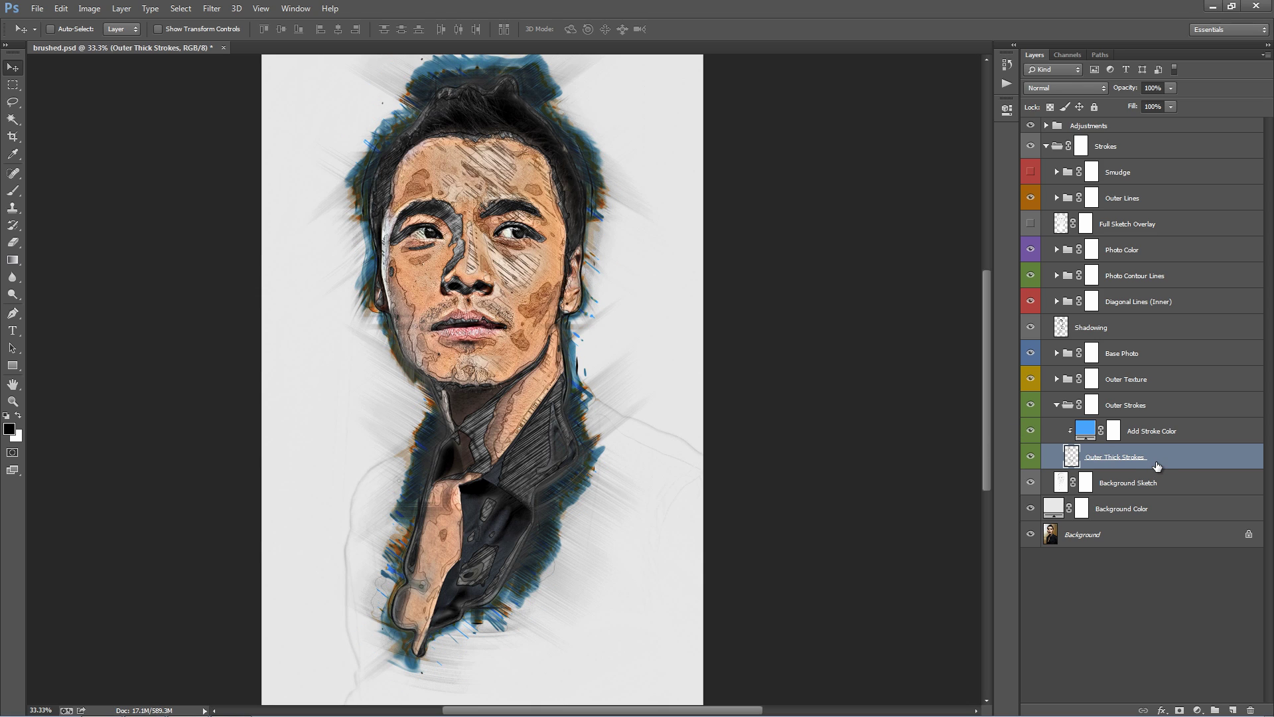
- Duplicate the Outer Thick Strokes layer together with its clipped Add Stroke Color fill
key(ctrl+j)
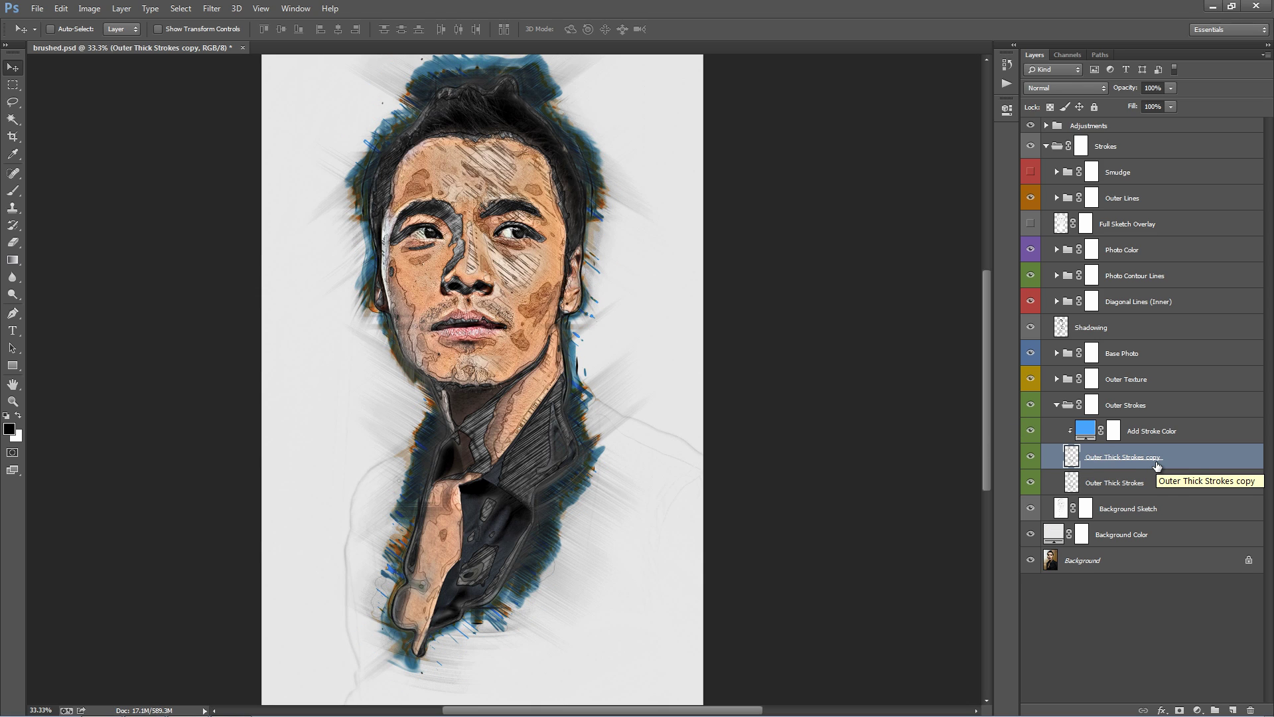
key(Delete)
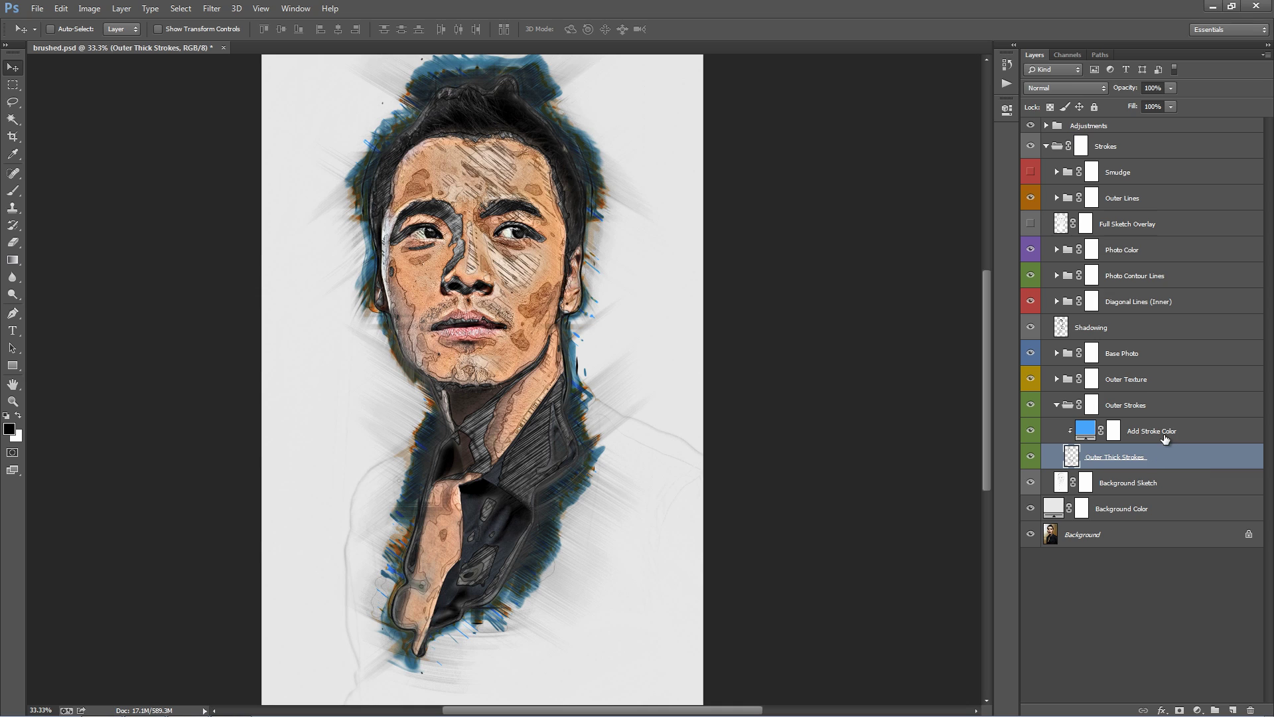
click(1162, 439)
shift+click(1161, 456)
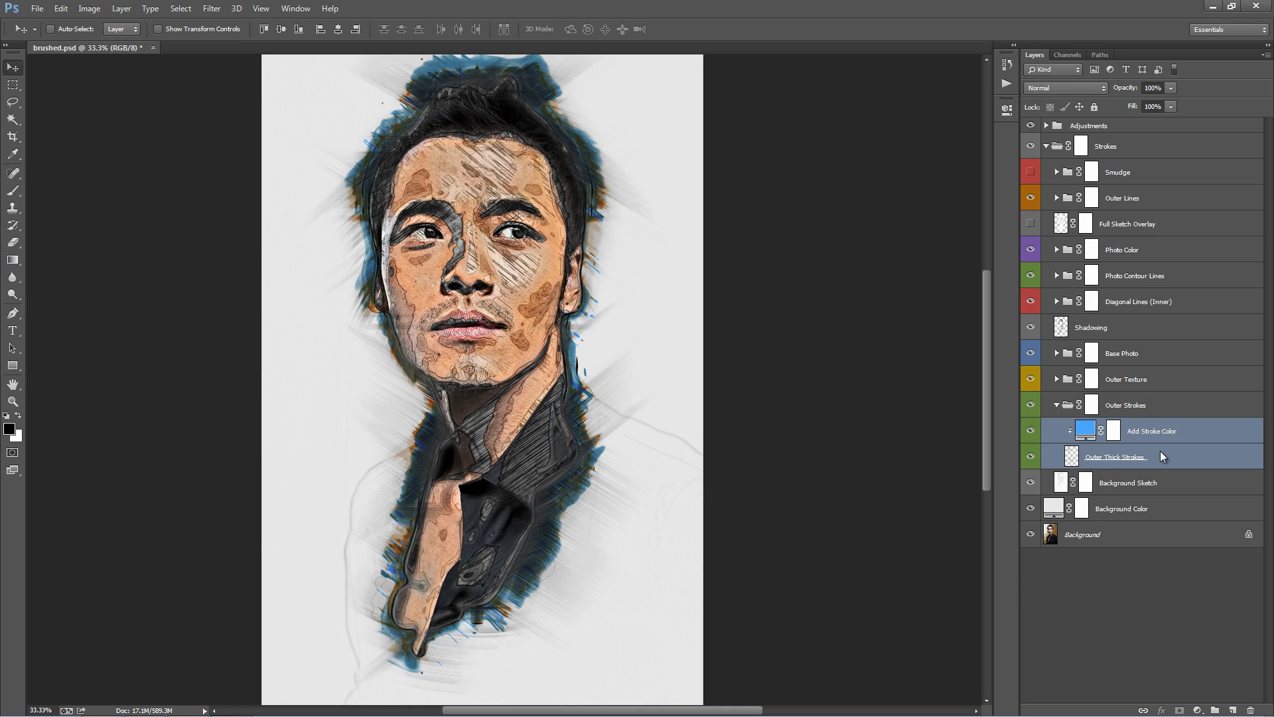
key(ctrl+j)
click(1161, 456)
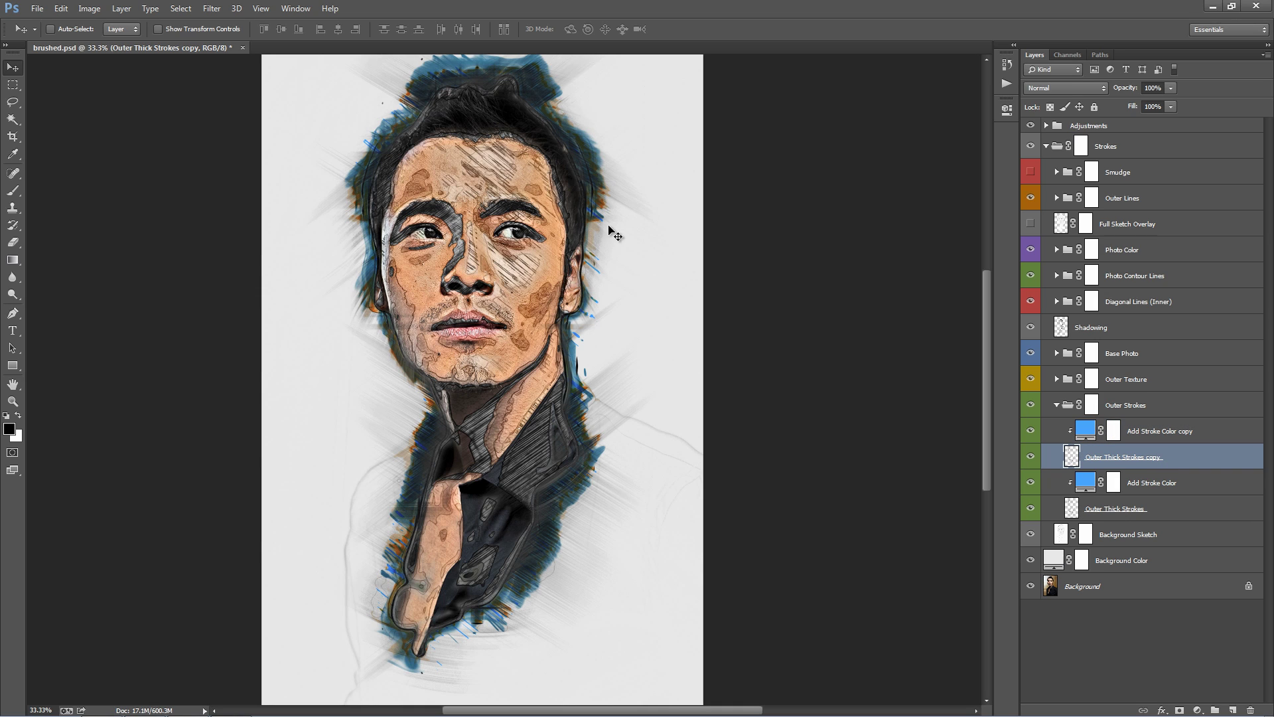
- Move the Outer Thick Strokes copy up and left of the portrait, and the original Outer Thick Strokes down and right
mouse_move(616, 236)
mouse_down()
mouse_move(597, 237)
mouse_move(590, 191)
mouse_up()
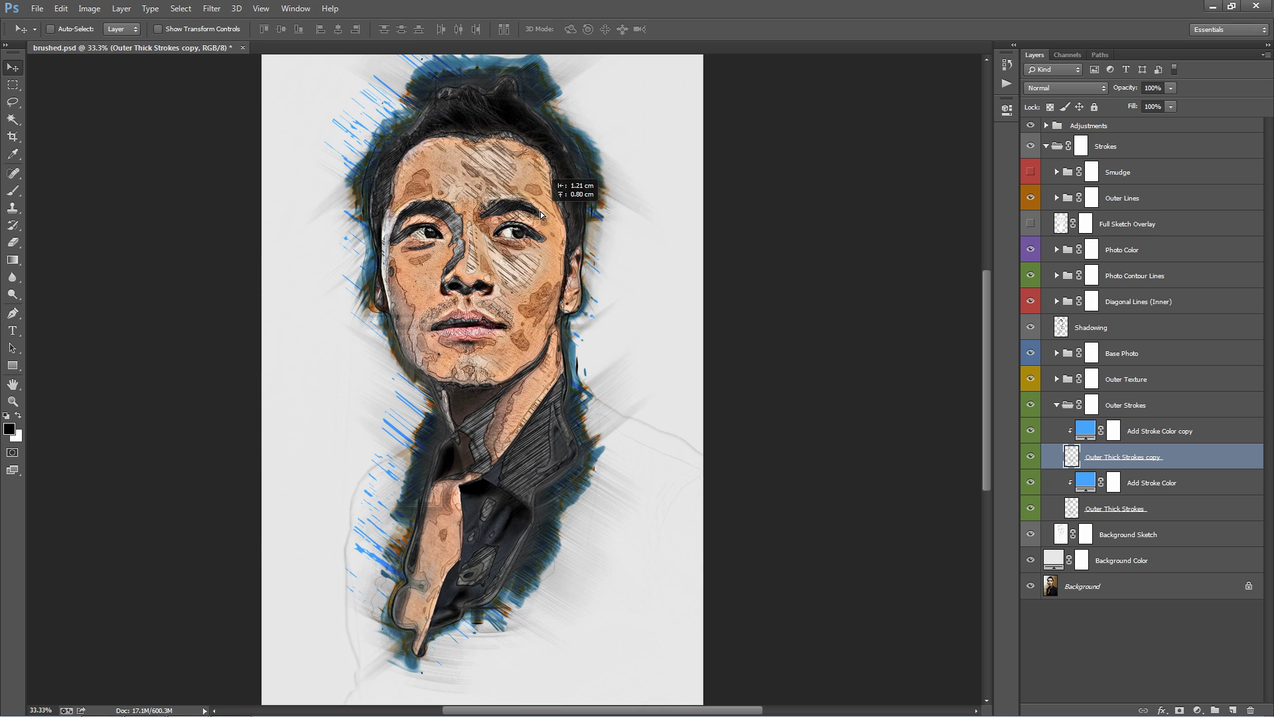
click(1209, 511)
drag(637, 322, 645, 340)
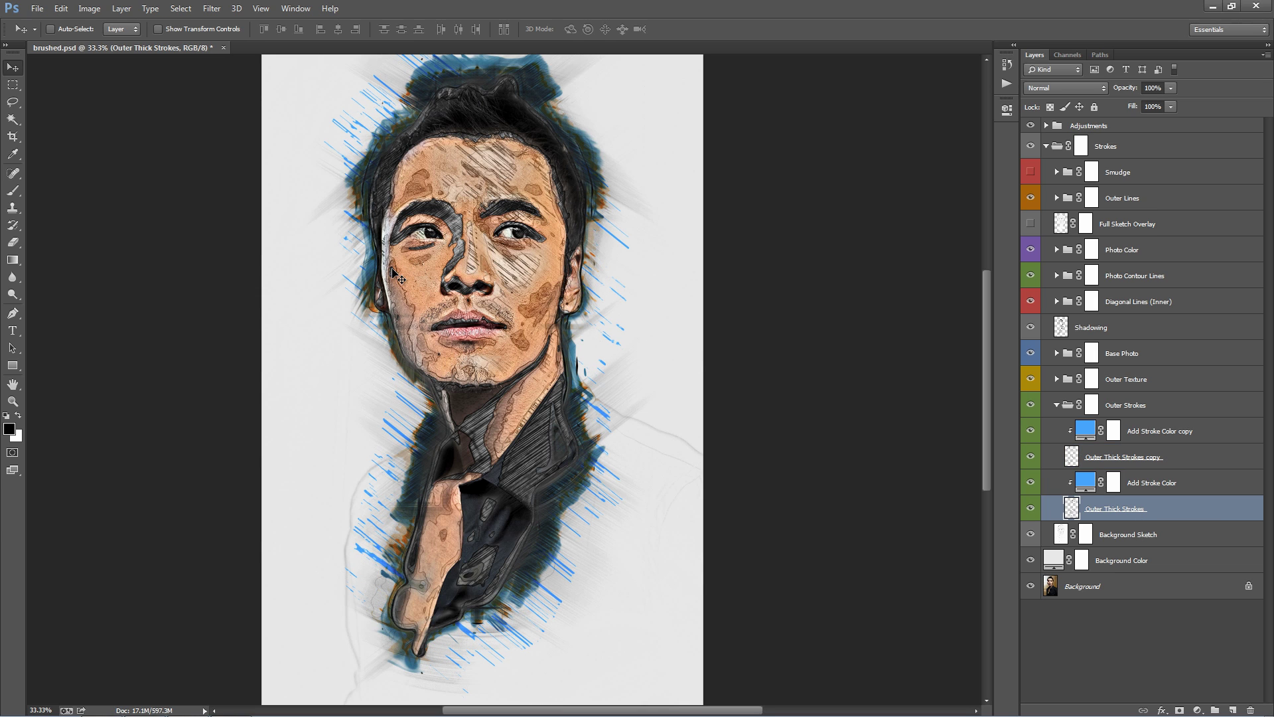
- Change the original Add Stroke Color fill above Outer Thick Strokes to light orange, hex efb05f
double_click(1085, 483)
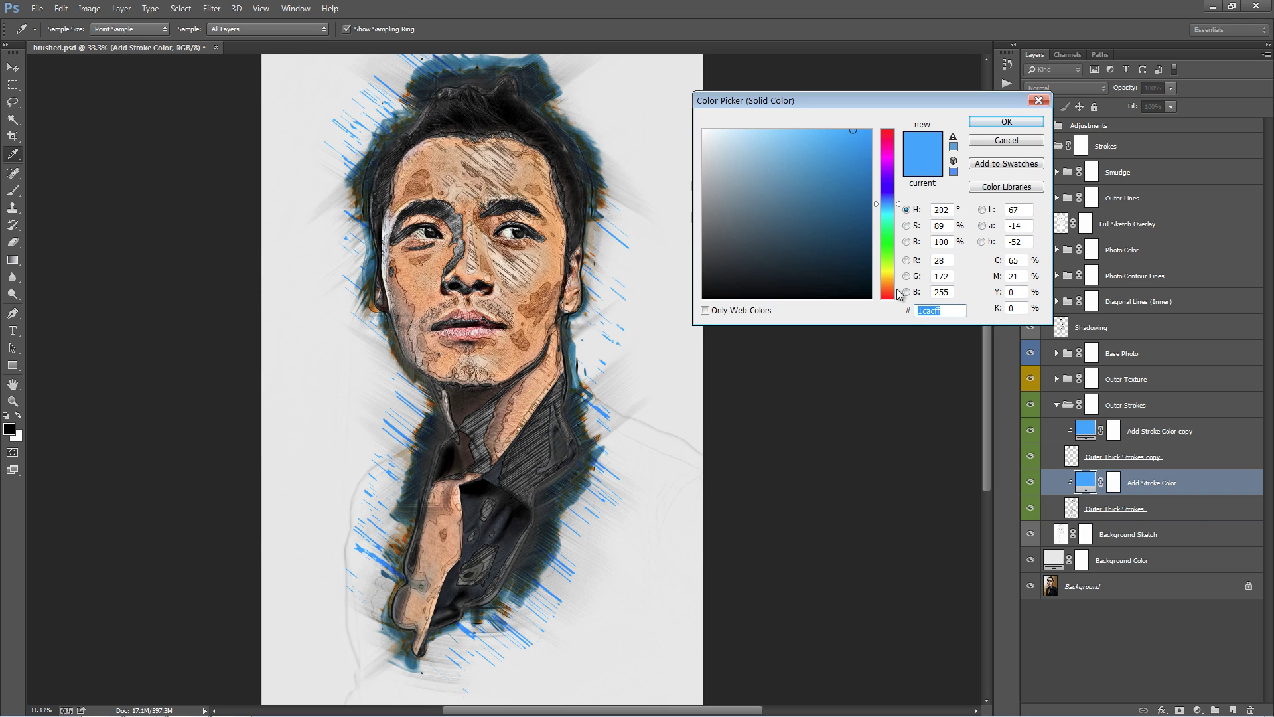
drag(898, 293, 893, 283)
click(805, 140)
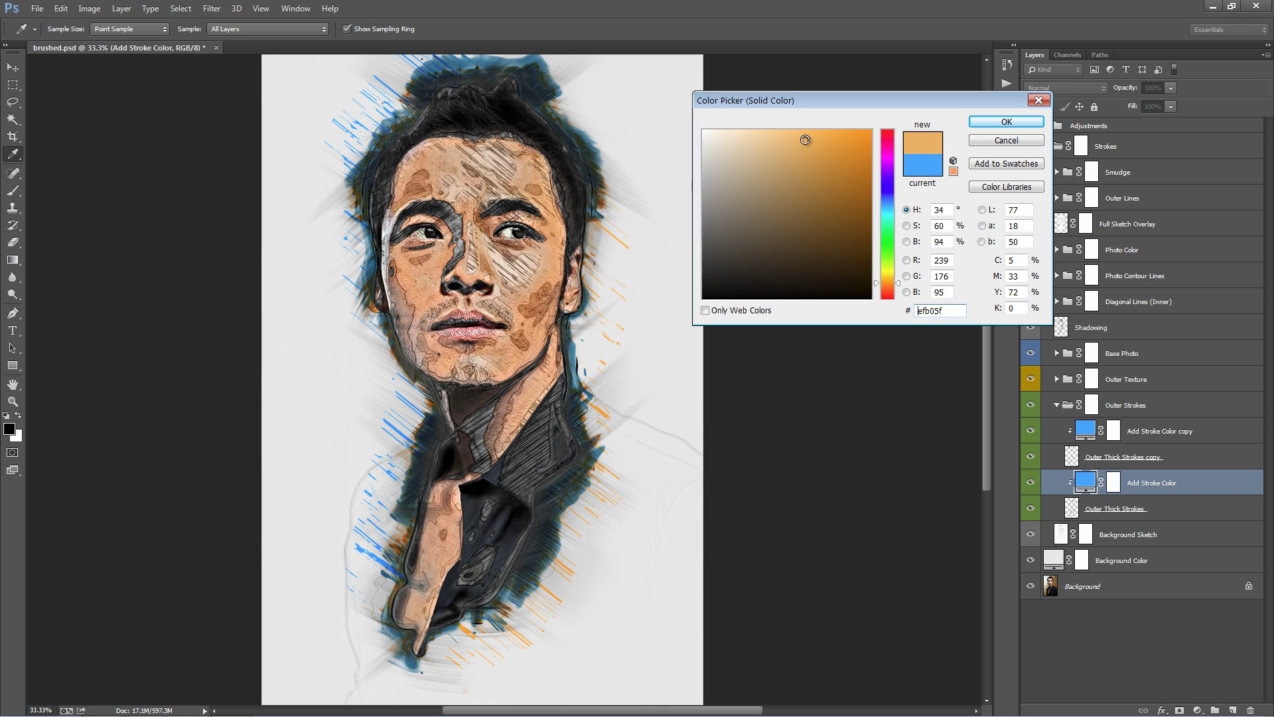
click(1006, 122)
key(v)
- Rotate the original Outer Thick Strokes layer about 28.2° clockwise with Free Transform
click(1191, 509)
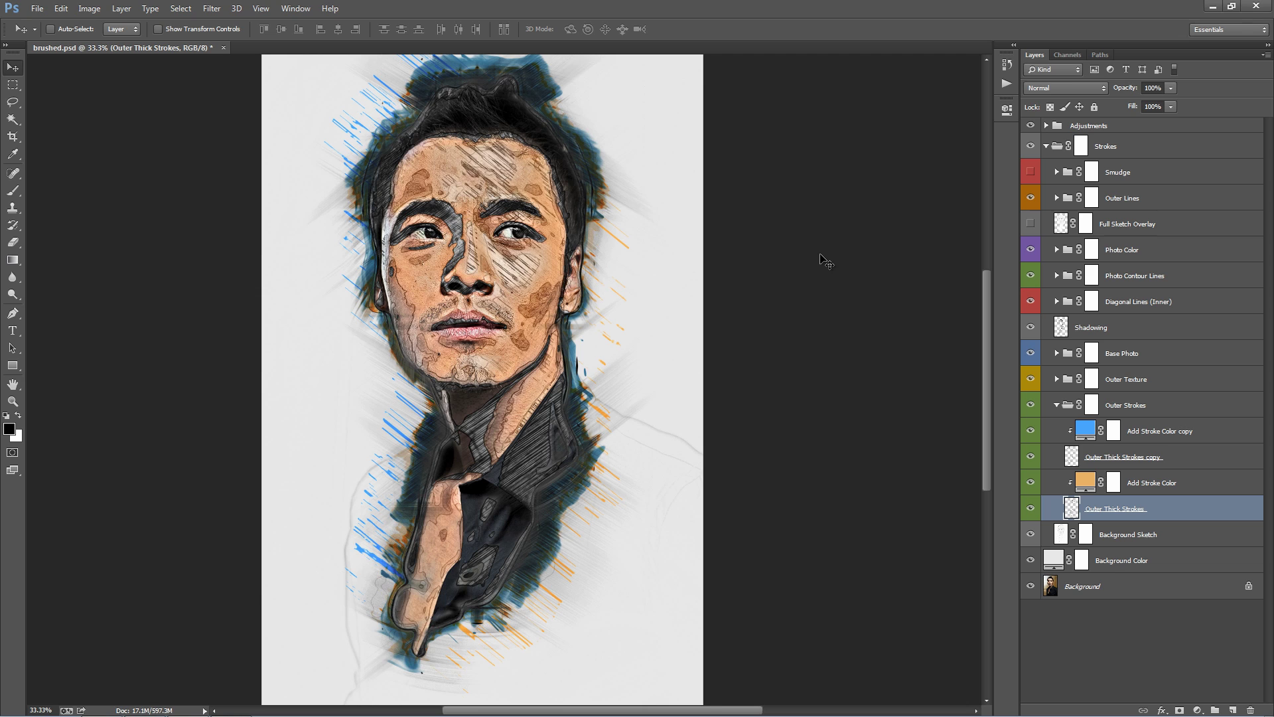
key(ctrl+minus)
key(ctrl+t)
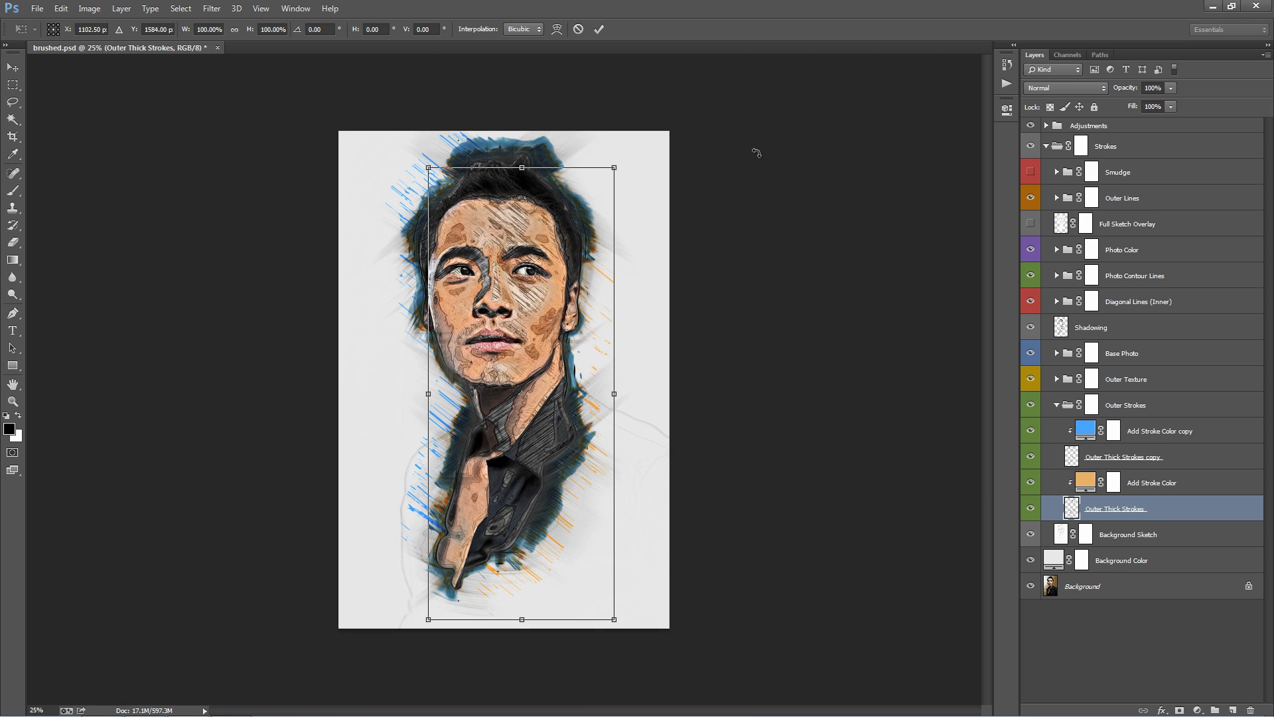
drag(757, 153, 784, 312)
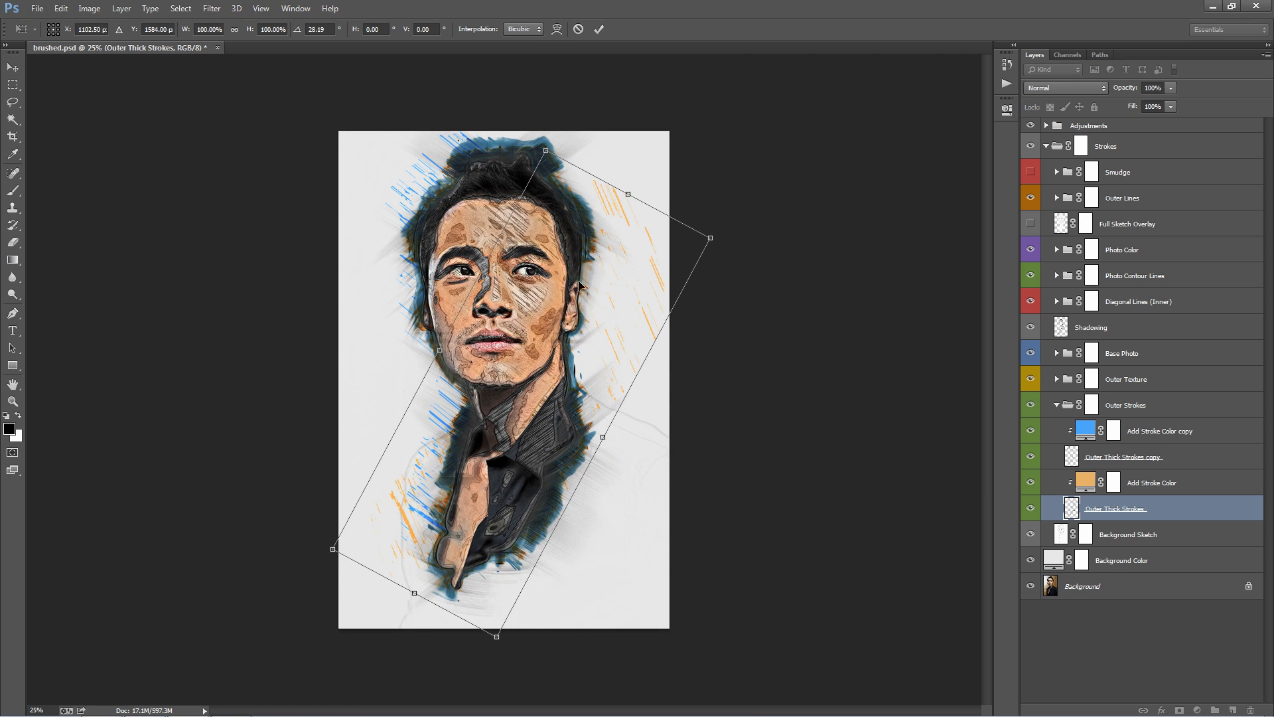
key(Return)
key(z)
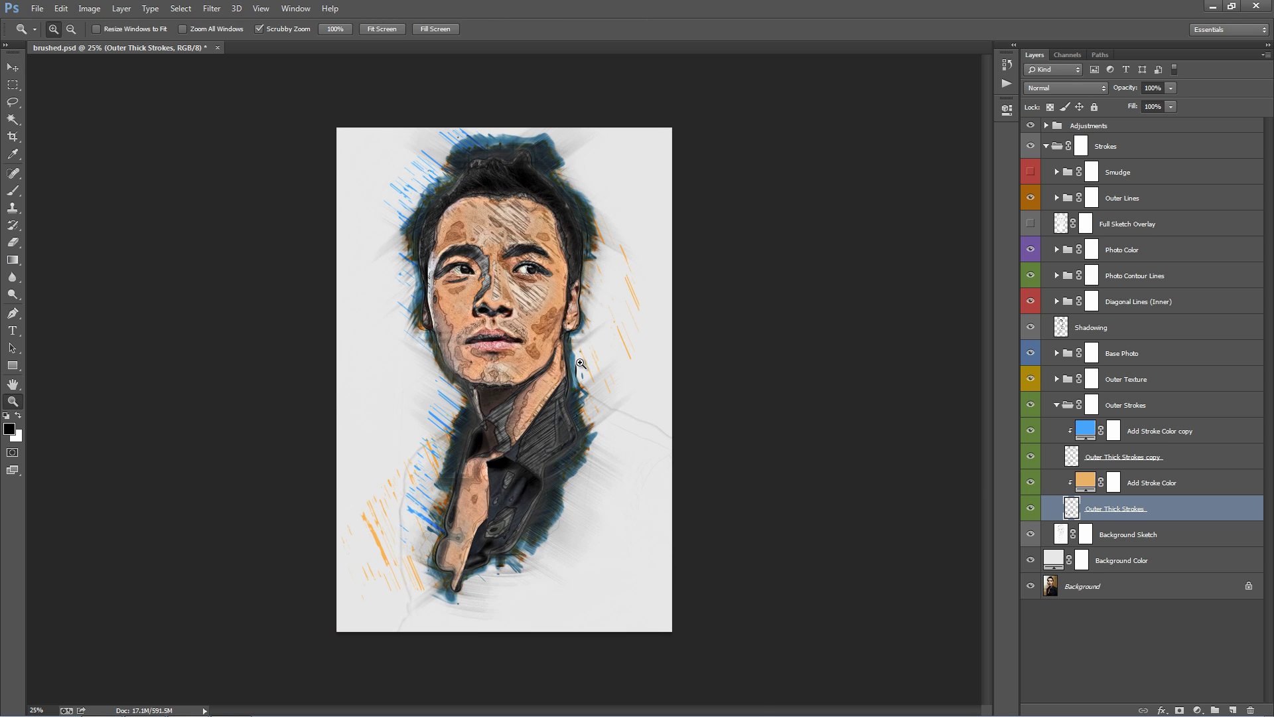
click(581, 364)
key(v)
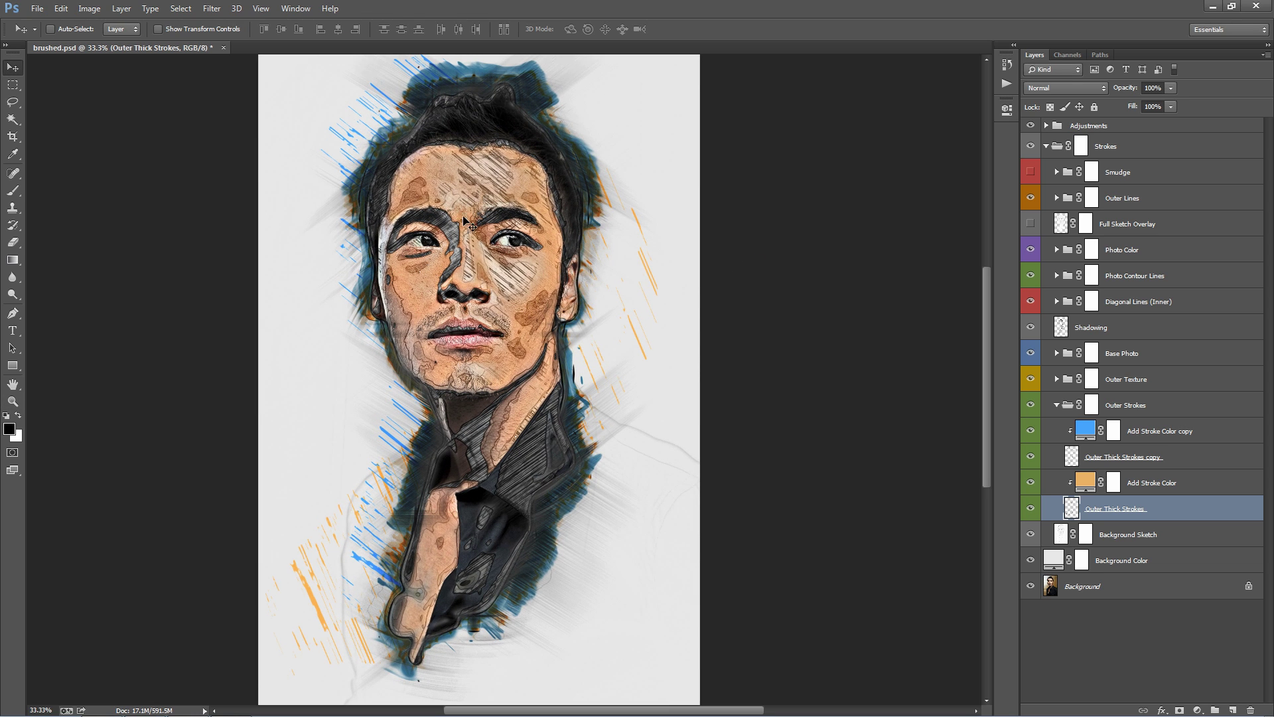
- Make the Smudge group visible, expand it, and turn on its Use a Soid Color layer
click(1057, 406)
click(1155, 178)
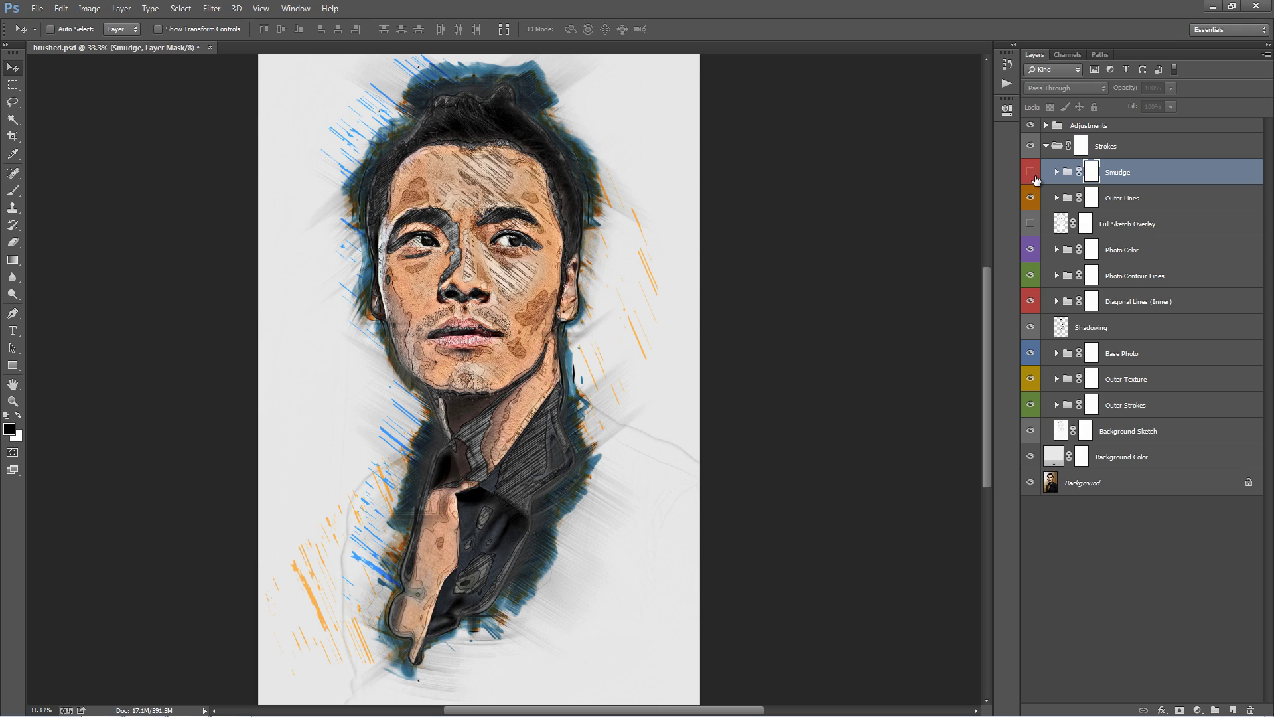
click(1032, 173)
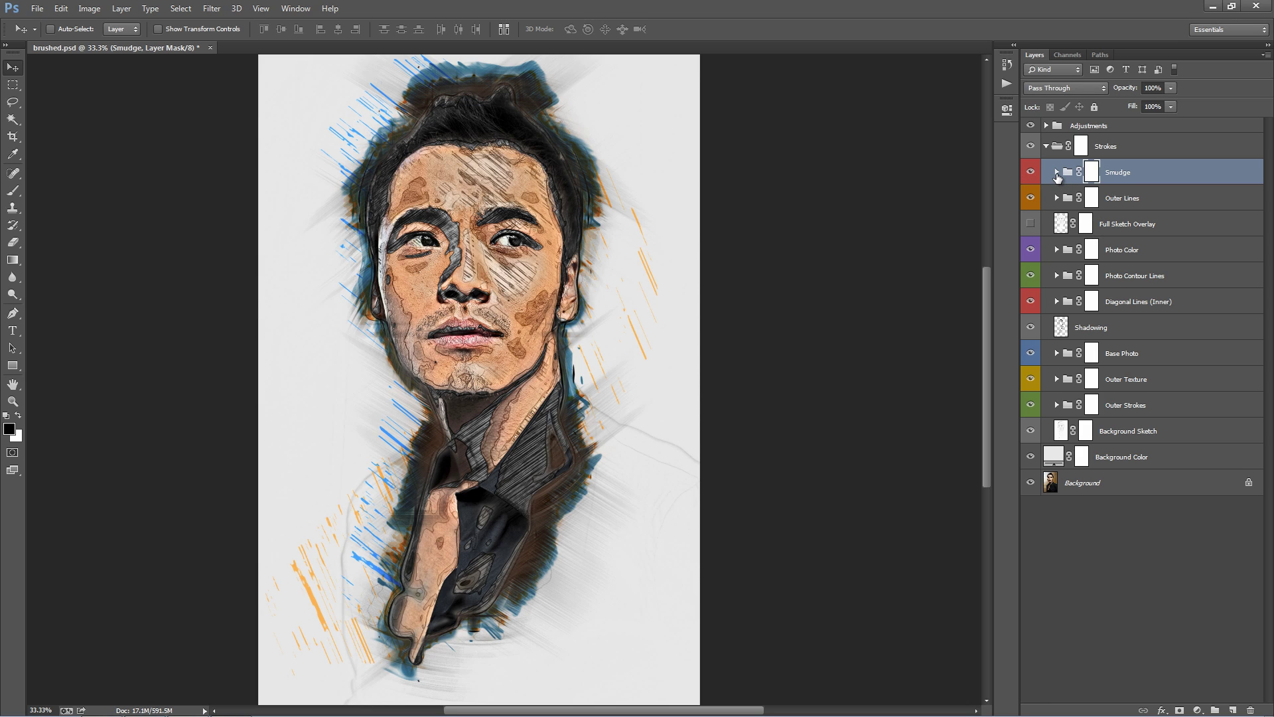
click(1057, 173)
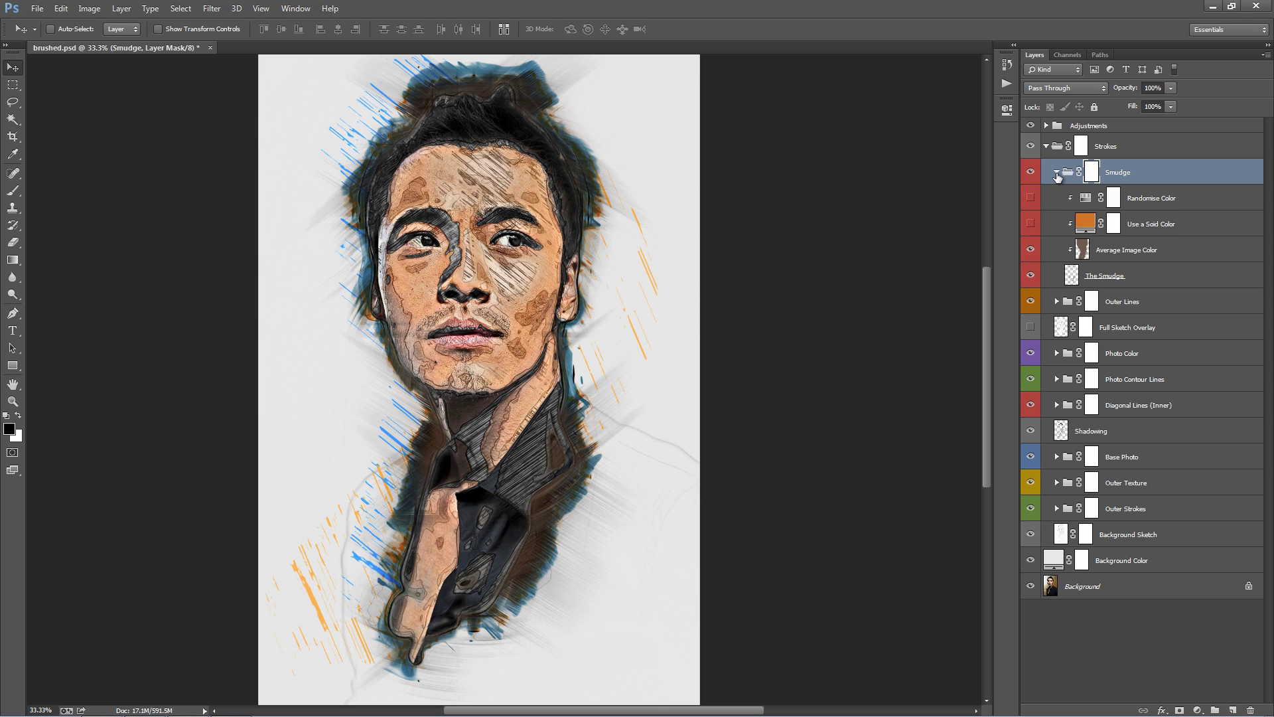
click(1123, 258)
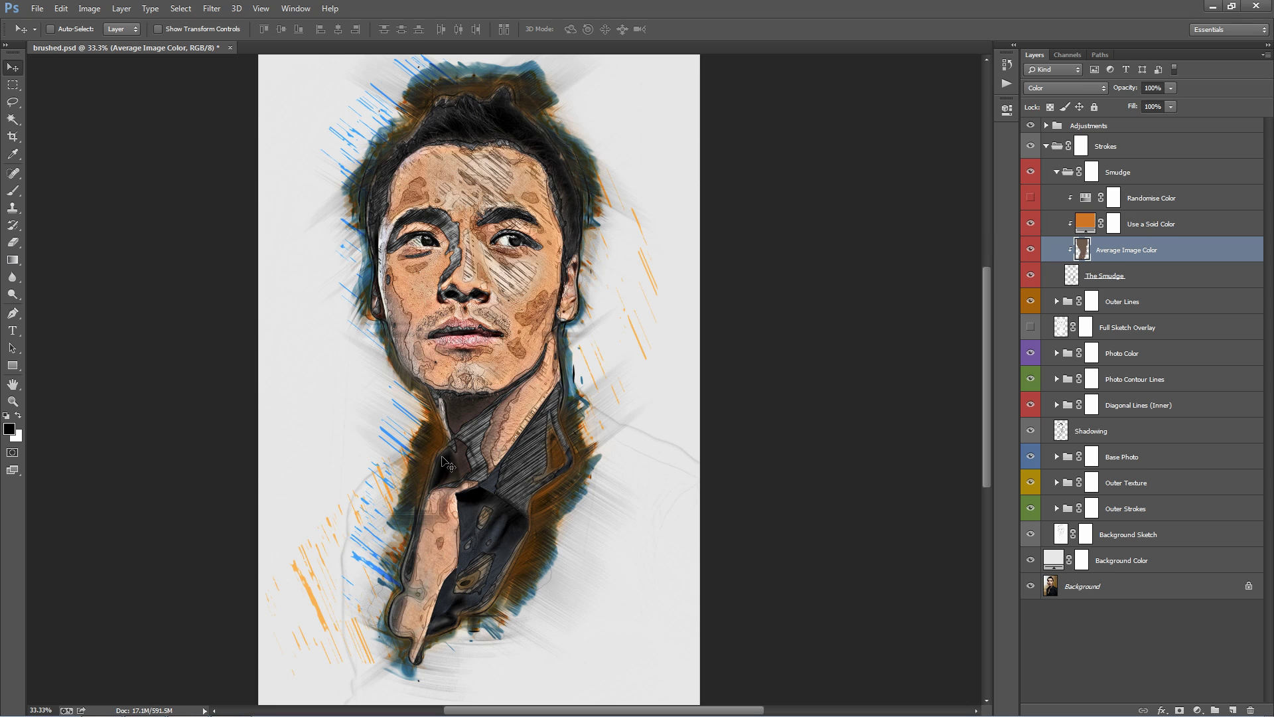
- Try blue, red and yellow for the Smudge group's Use a Soid Color fill, and apply a very dark blue, hex 051319
double_click(1086, 223)
click(888, 200)
drag(830, 208, 930, 58)
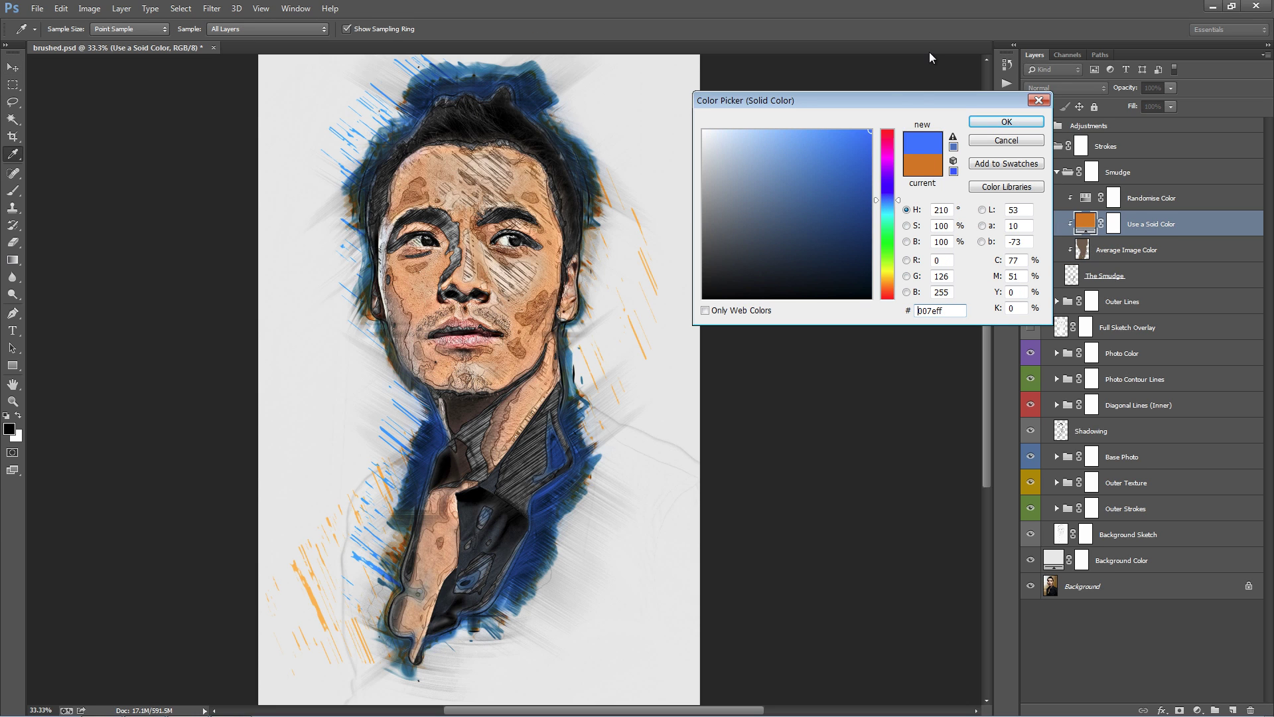
drag(893, 188, 890, 131)
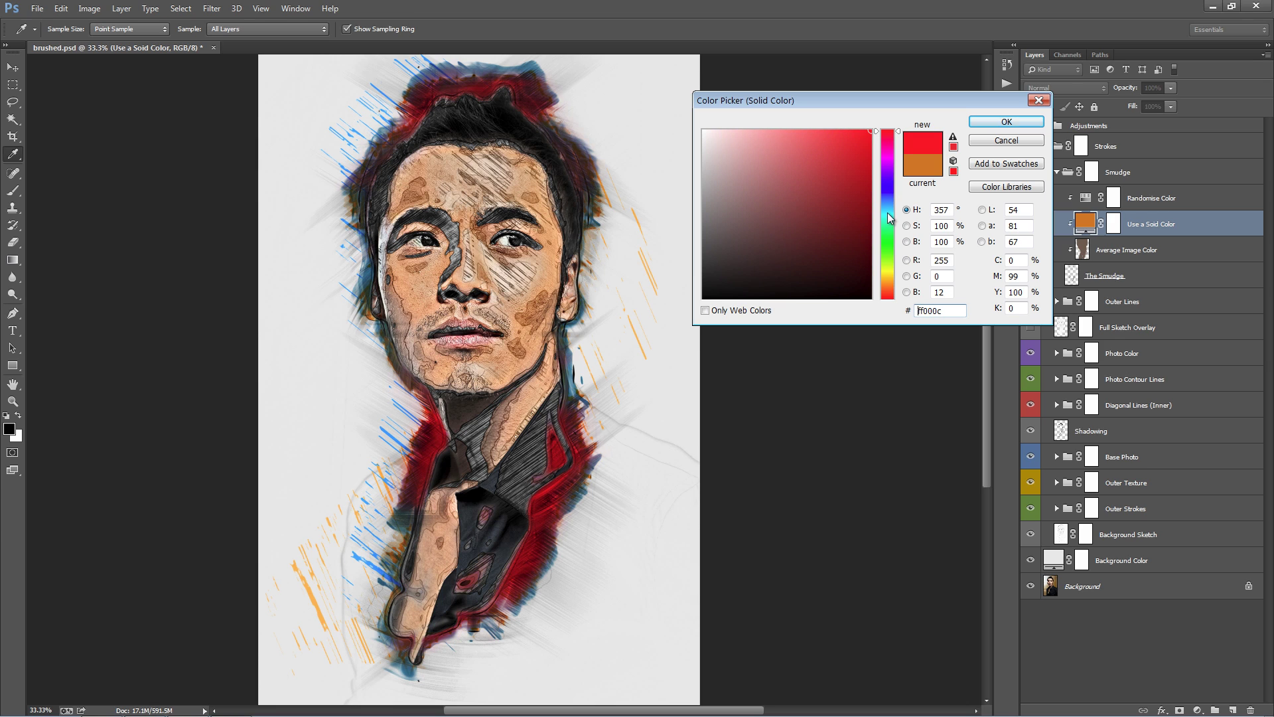
drag(889, 226, 888, 276)
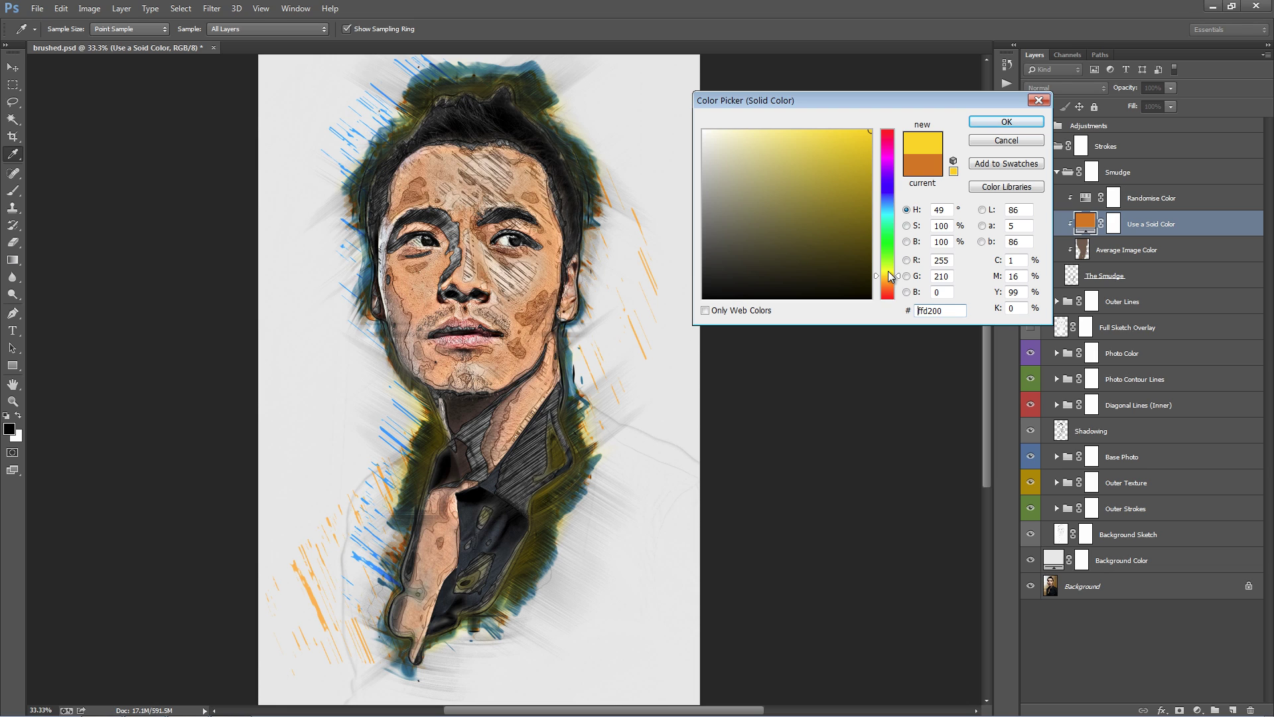
drag(889, 255, 854, 304)
click(825, 263)
mouse_move(825, 263)
mouse_down()
mouse_move(830, 291)
mouse_move(841, 282)
mouse_up()
click(1007, 122)
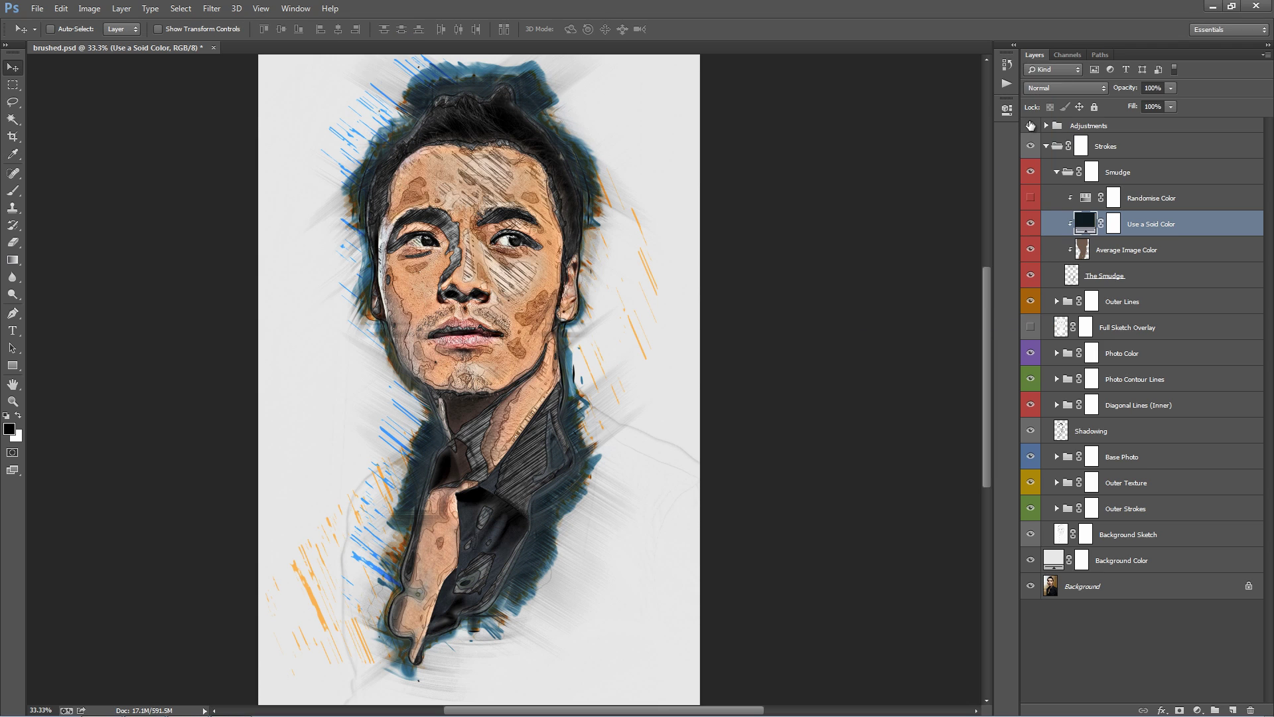
- Change the Smudge group's Use a Soid Color fill to a medium blue
double_click(1089, 228)
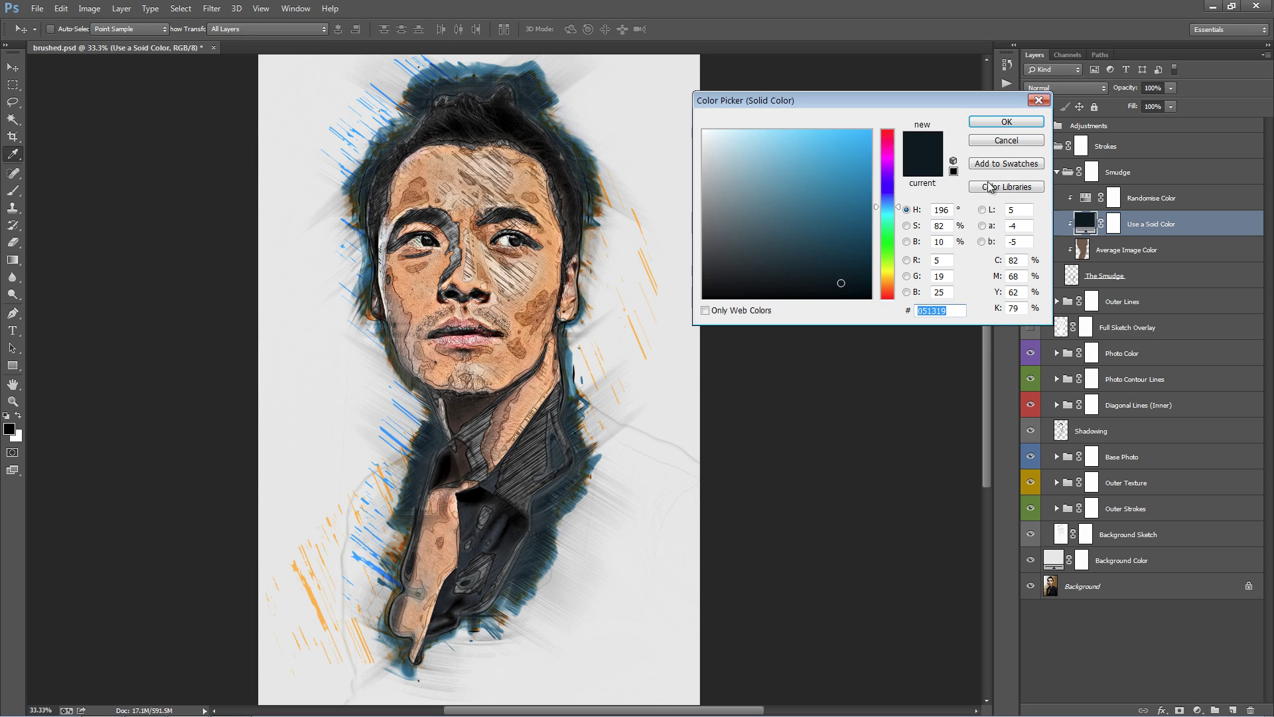
text(20a0d0)
click(1006, 121)
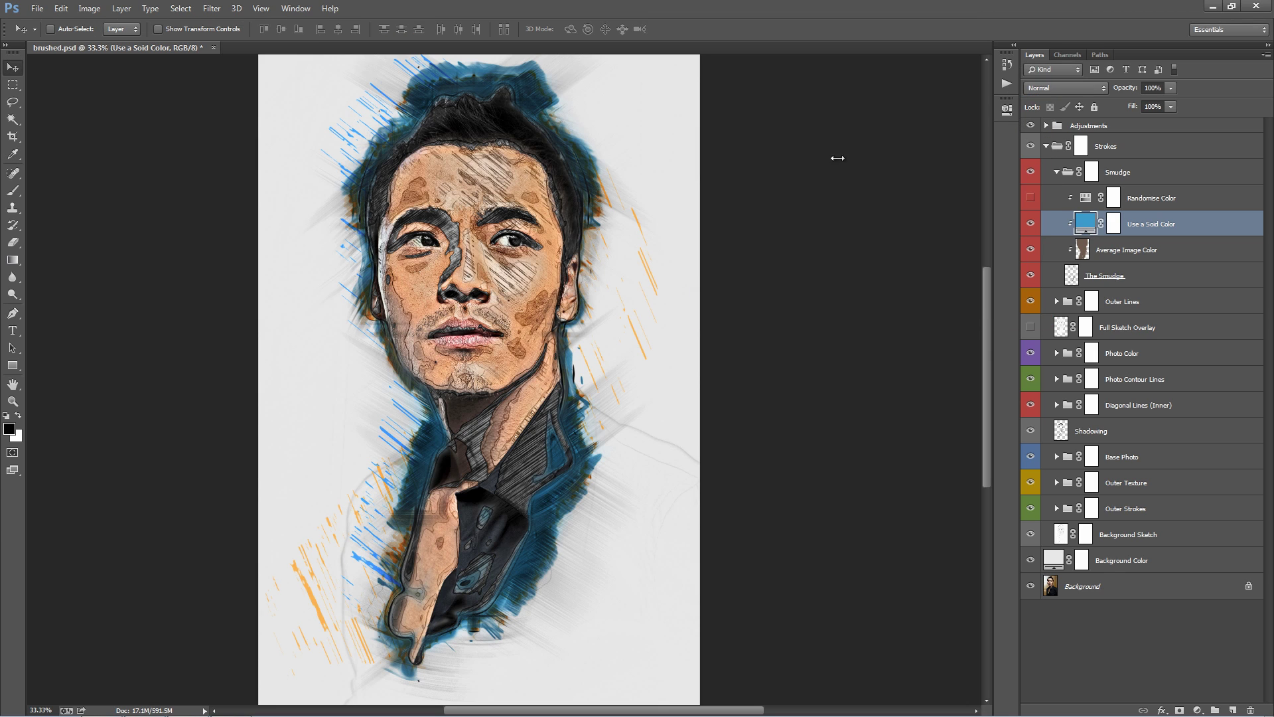
- Turn on the Smudge group's Randomise Color layer and try shifting its hue to the negative end of the range
click(1069, 200)
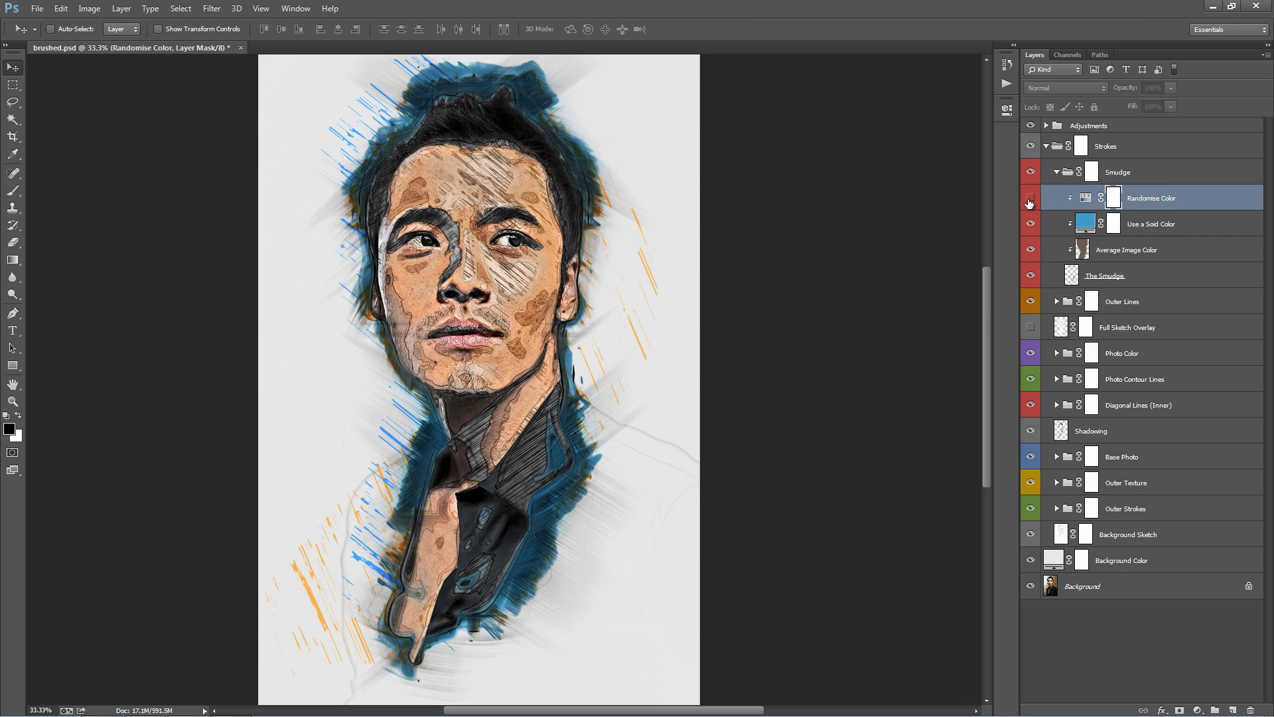
click(1030, 197)
double_click(1085, 197)
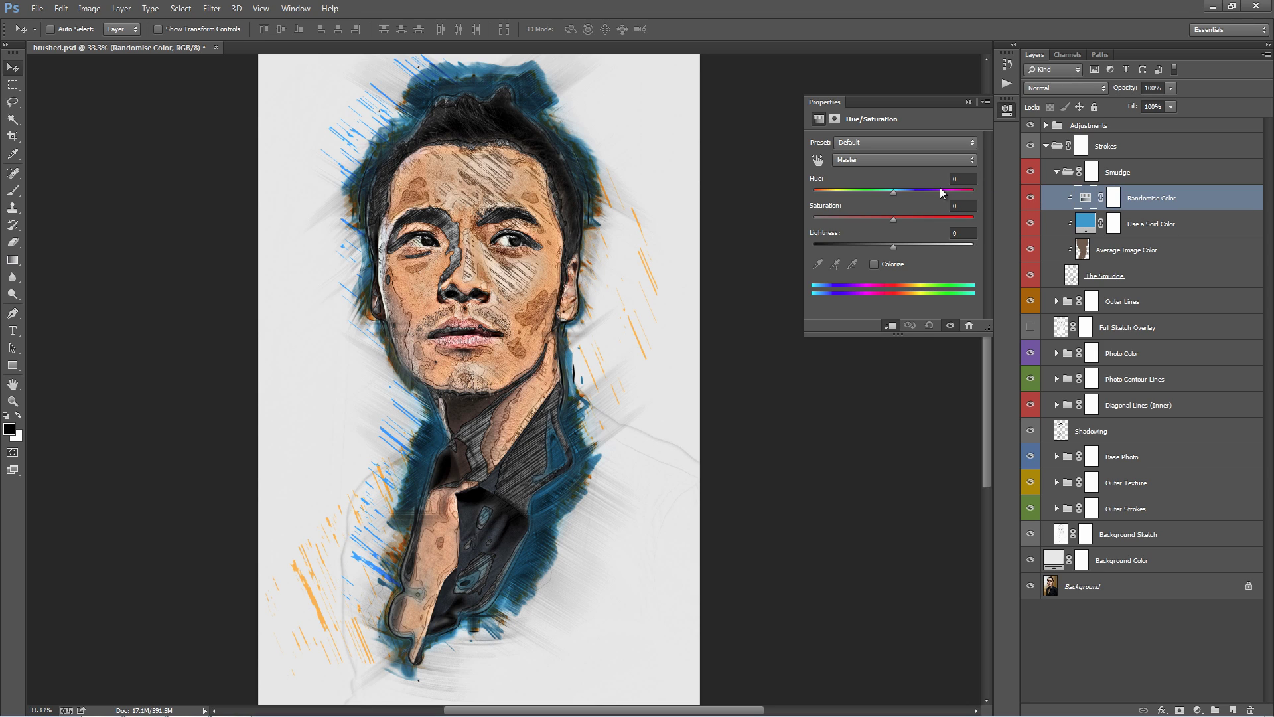
mouse_move(890, 192)
mouse_down()
mouse_move(968, 195)
mouse_move(797, 178)
mouse_up()
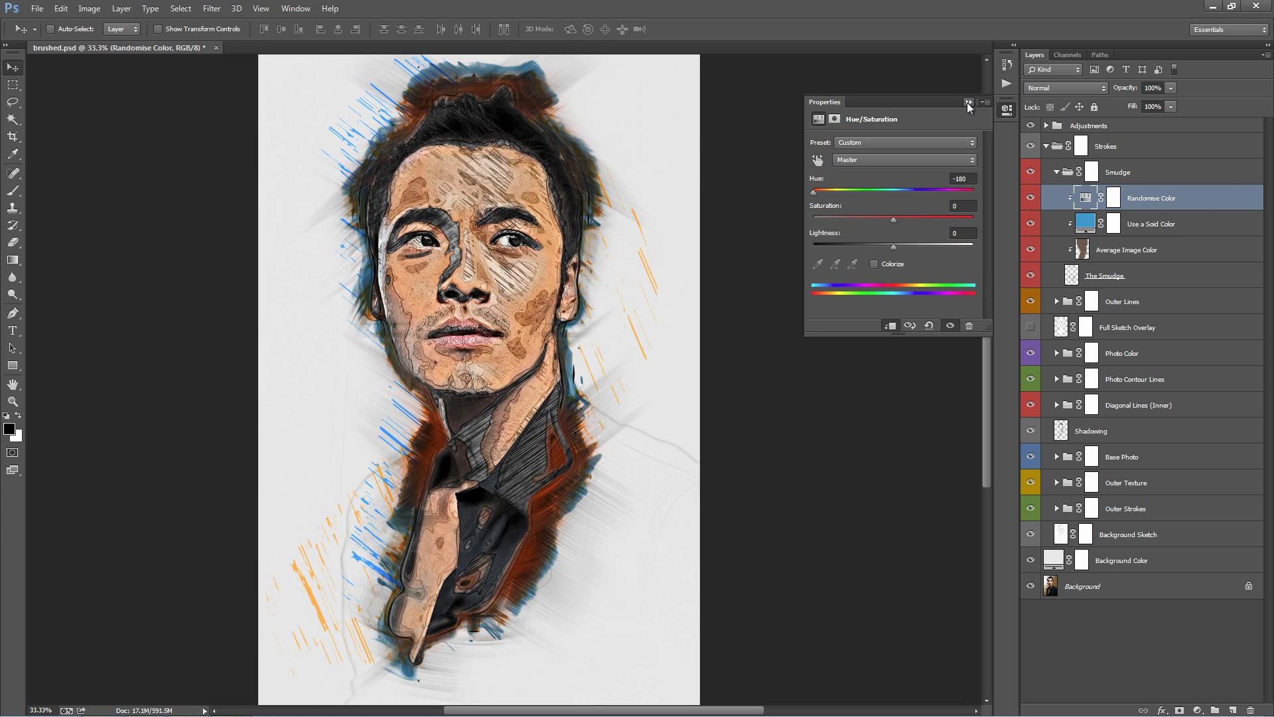
- Set the Smudge group's Use a Soid Color fill to dark blue, hex 092631, and collapse the group
double_click(1085, 224)
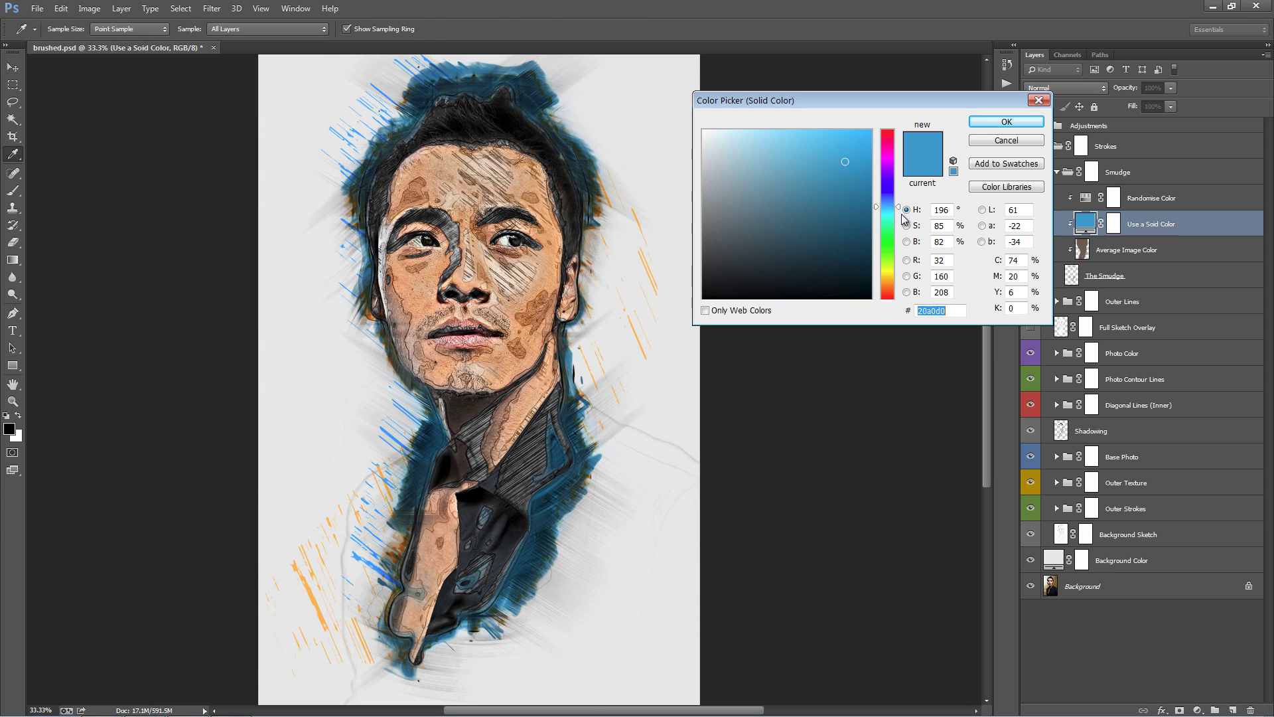
click(839, 243)
drag(838, 246, 840, 266)
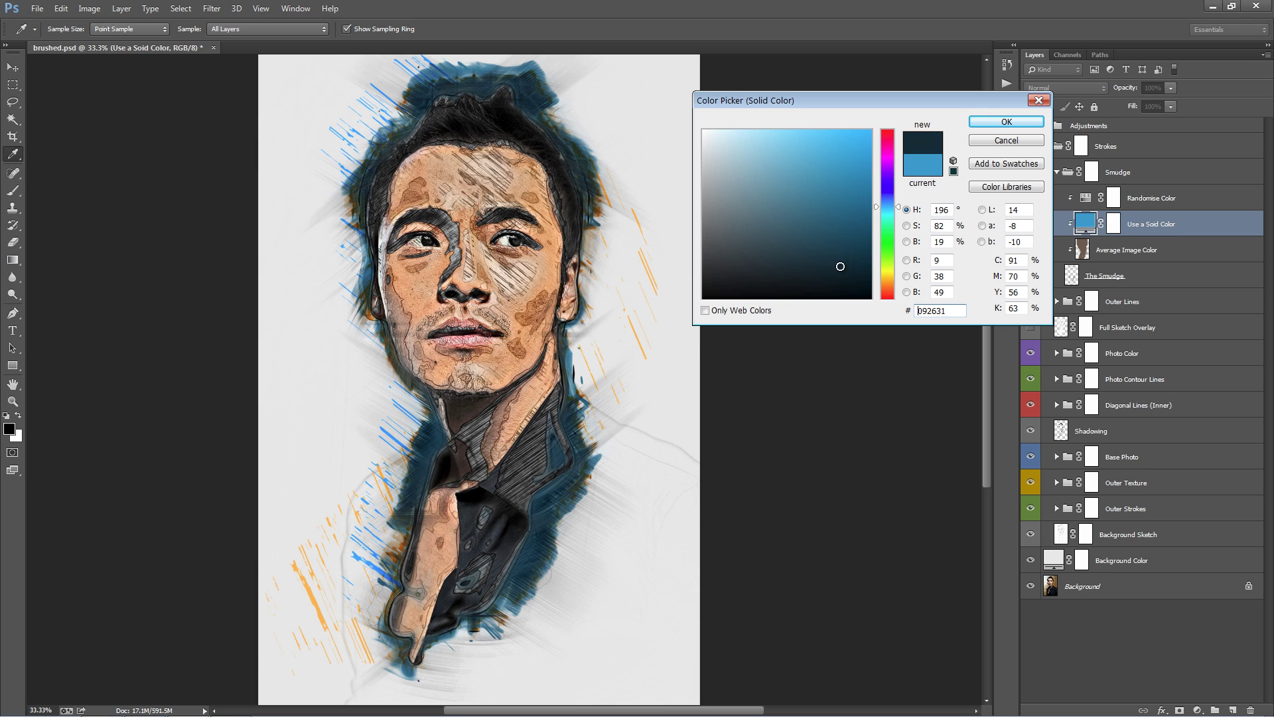
click(1007, 121)
key(v)
click(1057, 172)
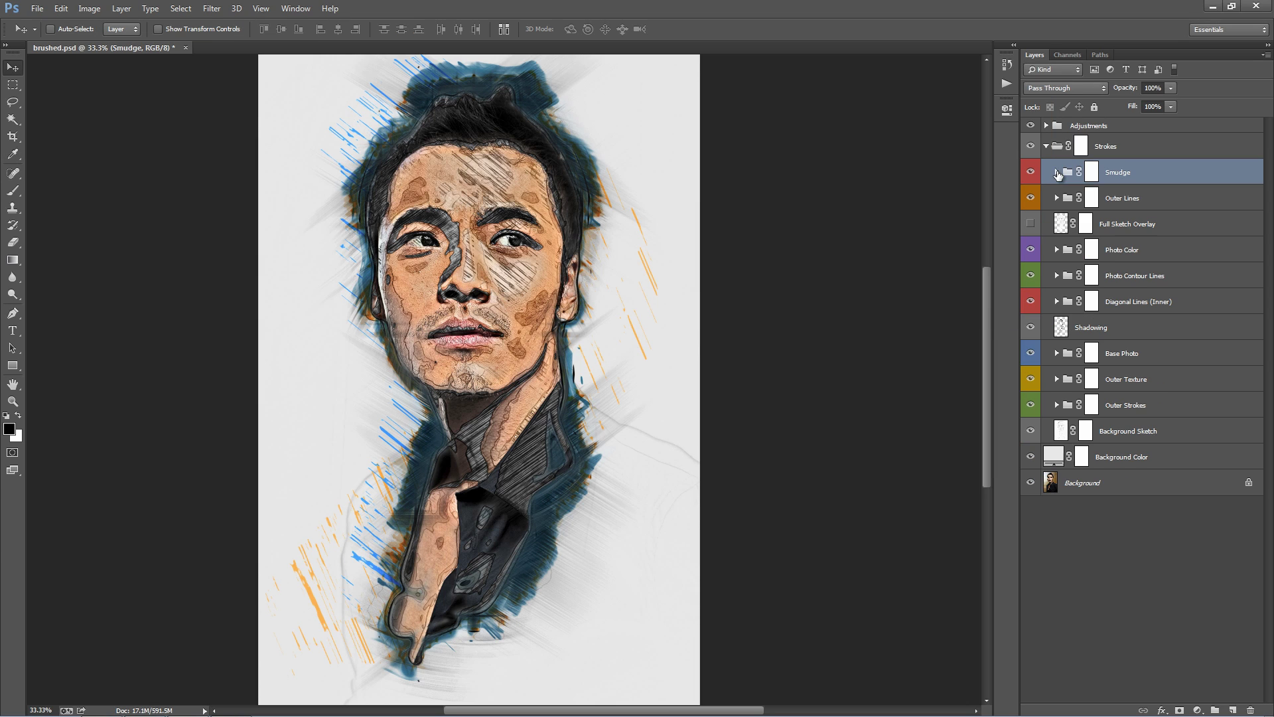
- Try moving the whole Outer Lines group to a different position around the portrait
click(1147, 198)
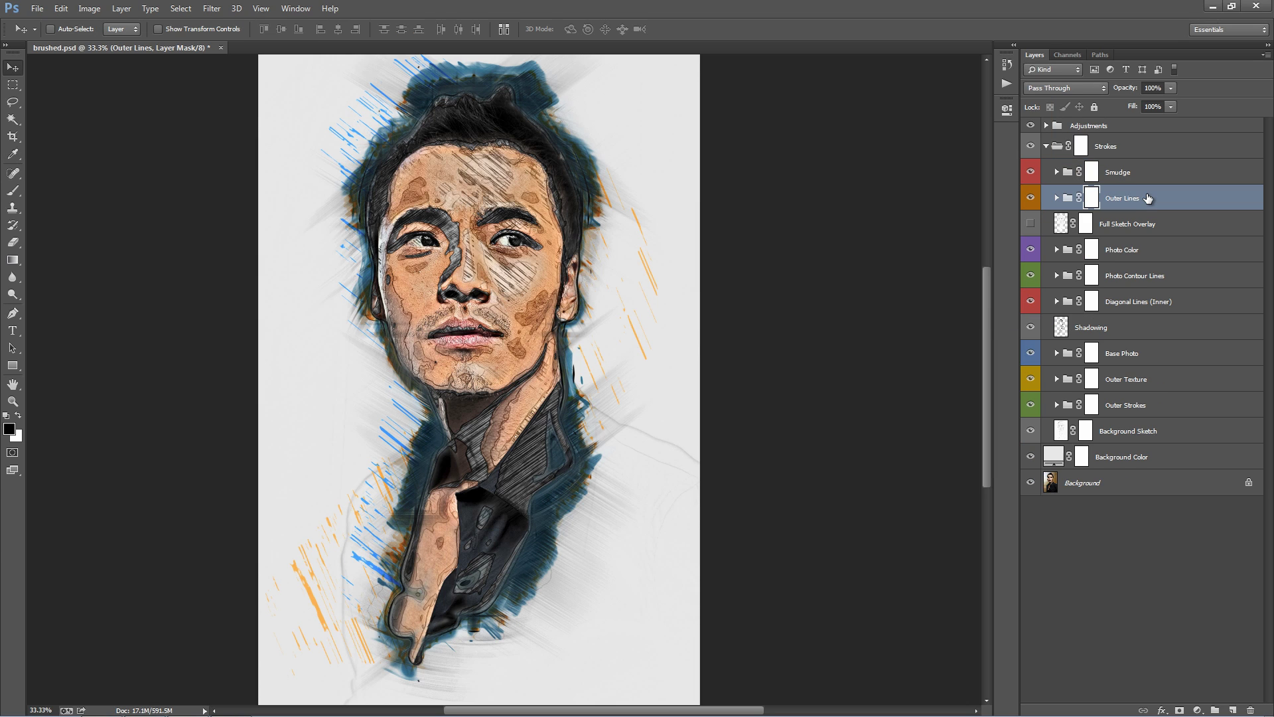
mouse_move(535, 272)
mouse_down()
mouse_move(575, 245)
mouse_move(592, 257)
mouse_up()
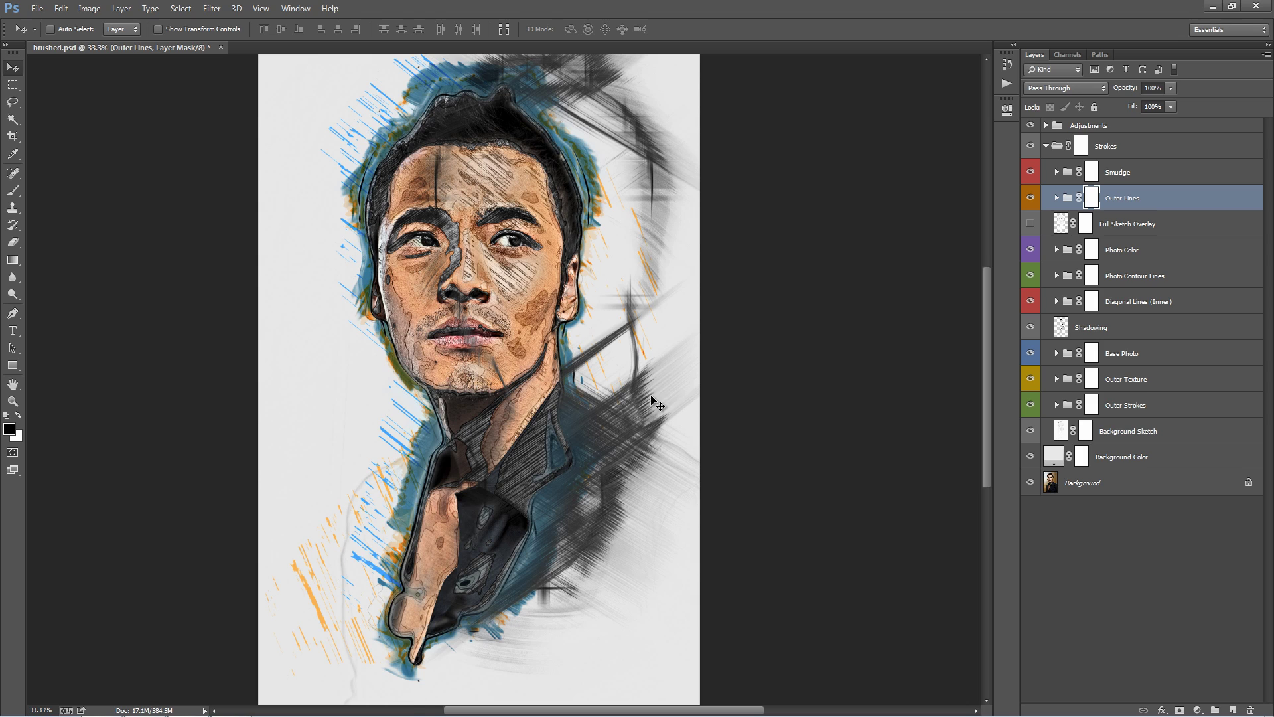
scroll(657, 404, up, 1)
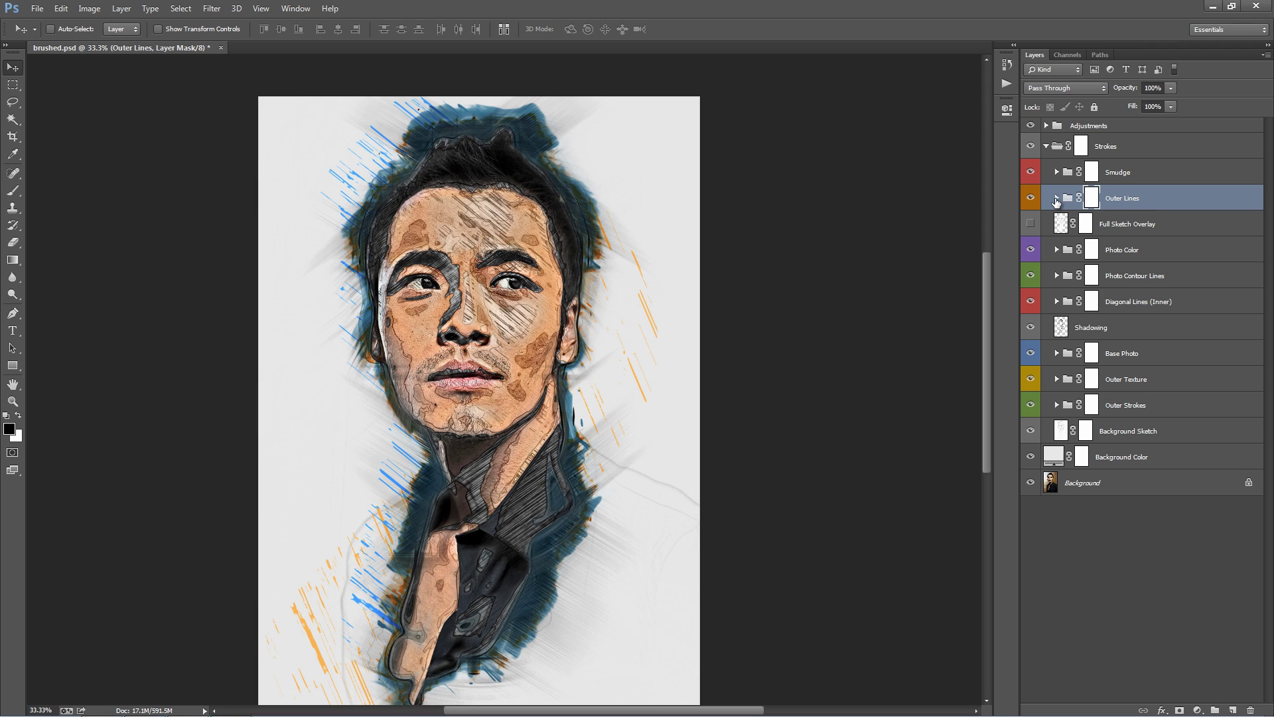
- Expand the Outer Lines group and reposition the Outer Lines 2 and Outer Lines 4 layers around the portrait
click(1055, 198)
click(1126, 250)
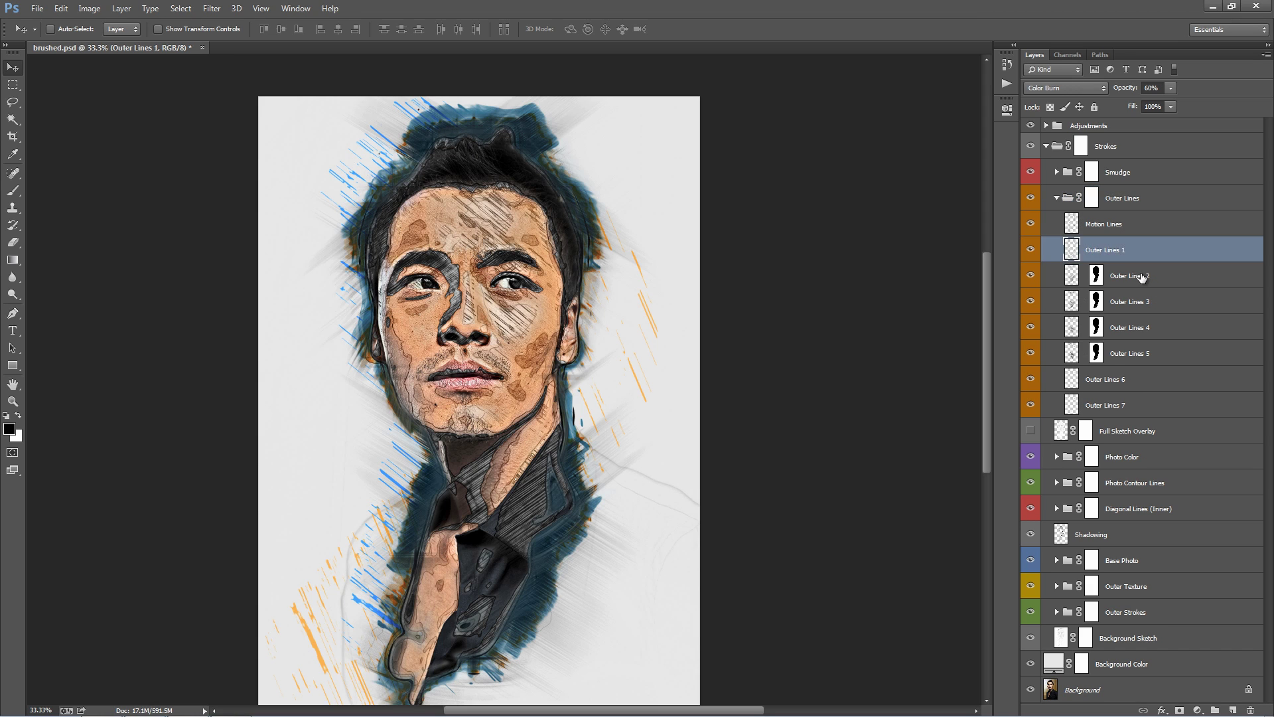
click(1143, 278)
drag(644, 229, 671, 205)
key(alt+bracketleft)
key(alt+bracketleft)
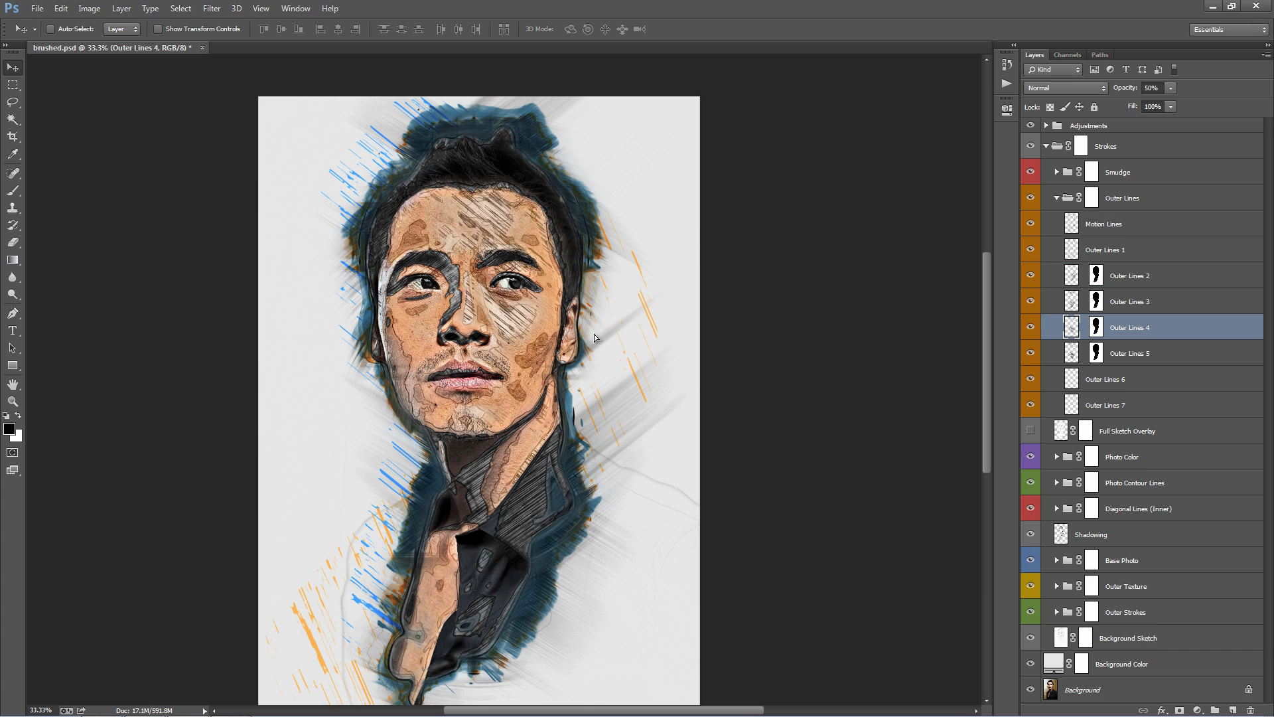
mouse_move(595, 334)
mouse_down()
mouse_move(559, 328)
mouse_move(714, 335)
mouse_up()
- Free Transform the Outer Lines group with a 2.04° rotation and 101.22% scale, and collapse the group
click(1133, 202)
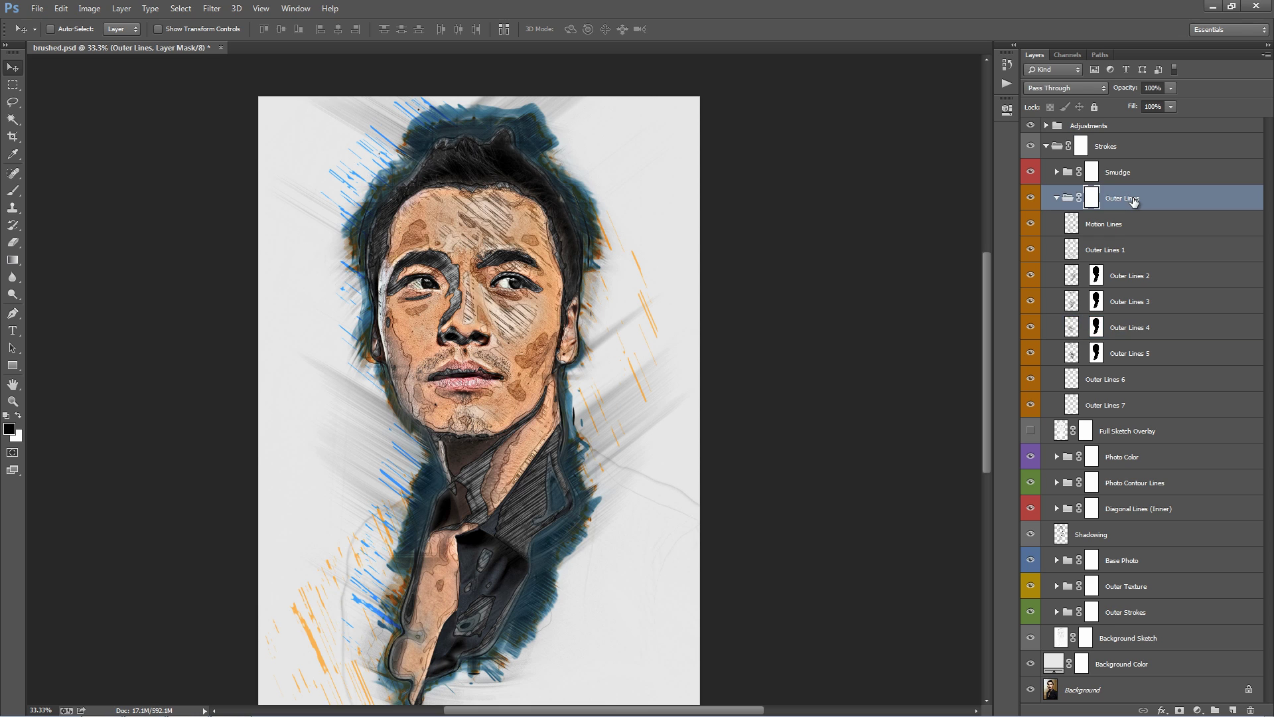
key(ctrl+minus)
key(ctrl+t)
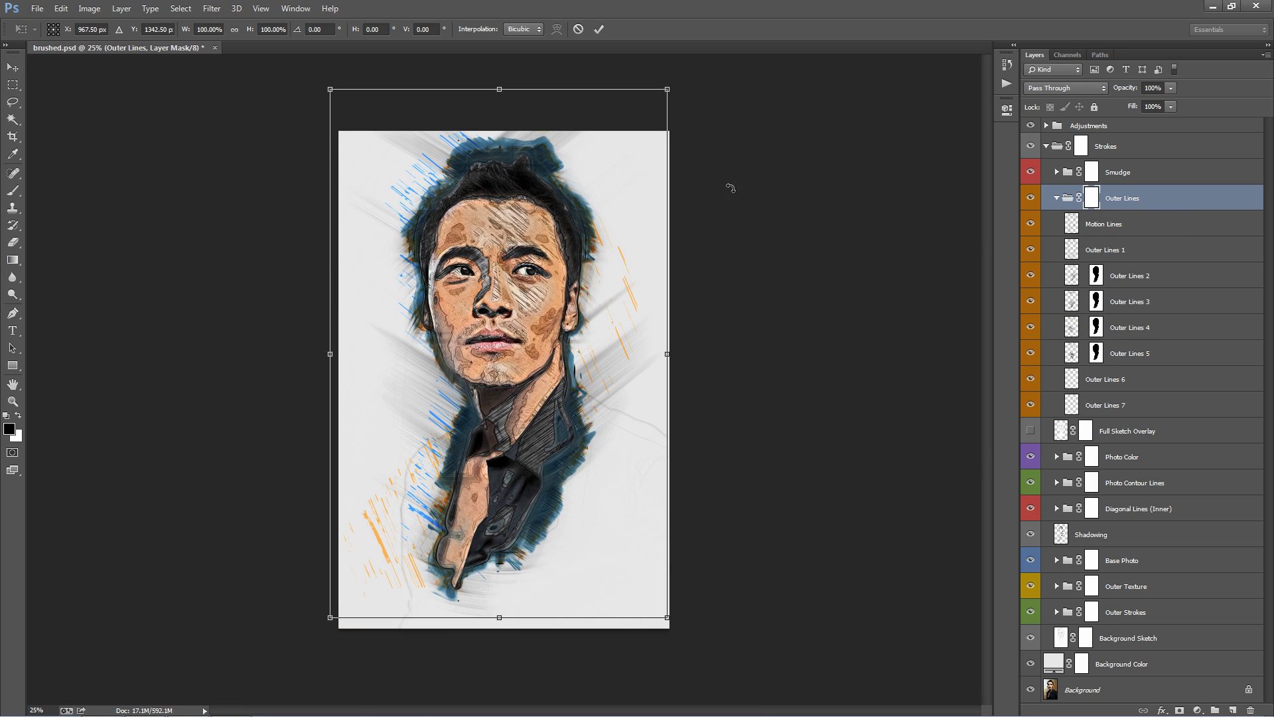
mouse_move(803, 153)
mouse_down()
mouse_move(827, 233)
mouse_move(828, 193)
mouse_move(802, 153)
mouse_up()
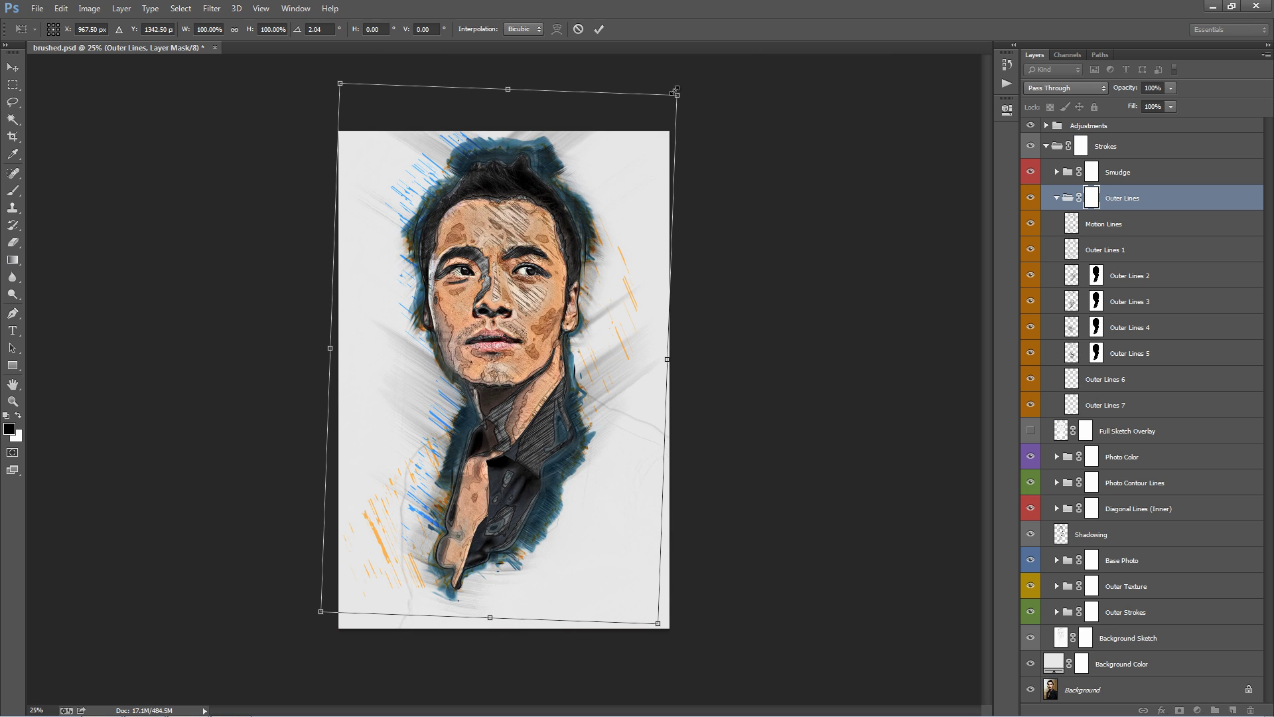
mouse_move(675, 90)
mouse_down()
mouse_move(684, 65)
mouse_move(664, 99)
mouse_move(674, 86)
mouse_up()
key(Return)
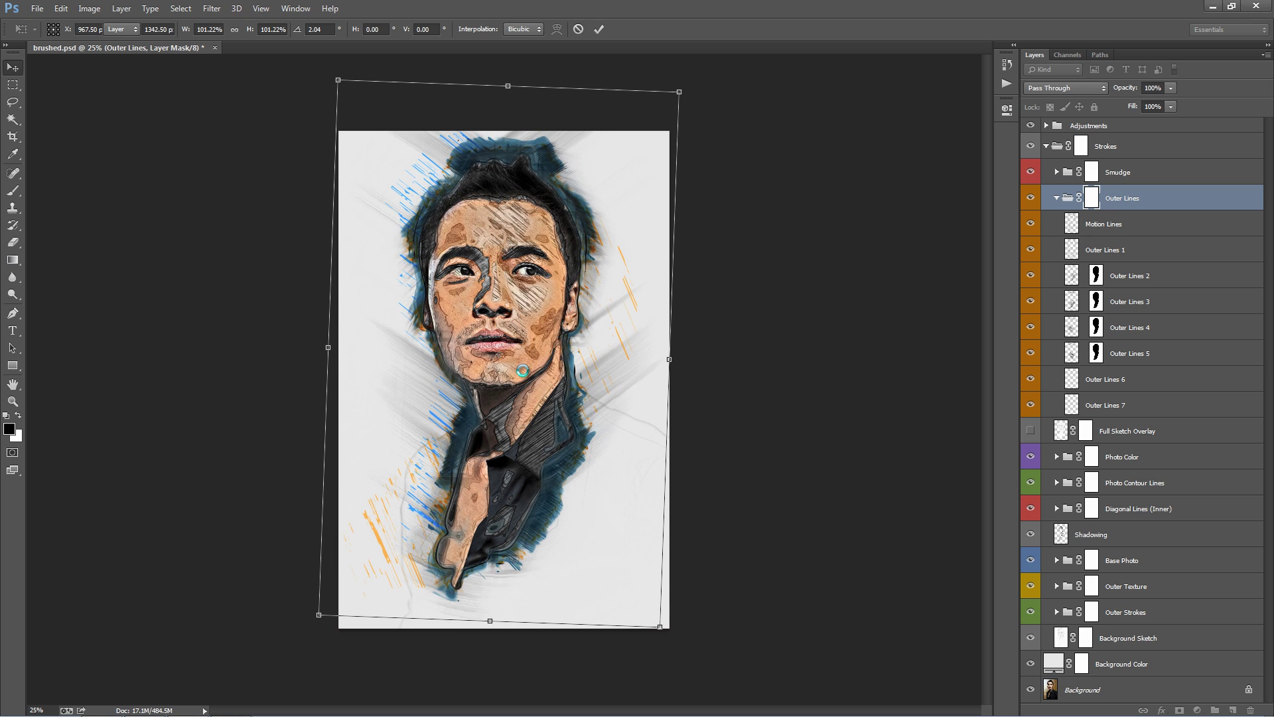
key(ctrl+plus)
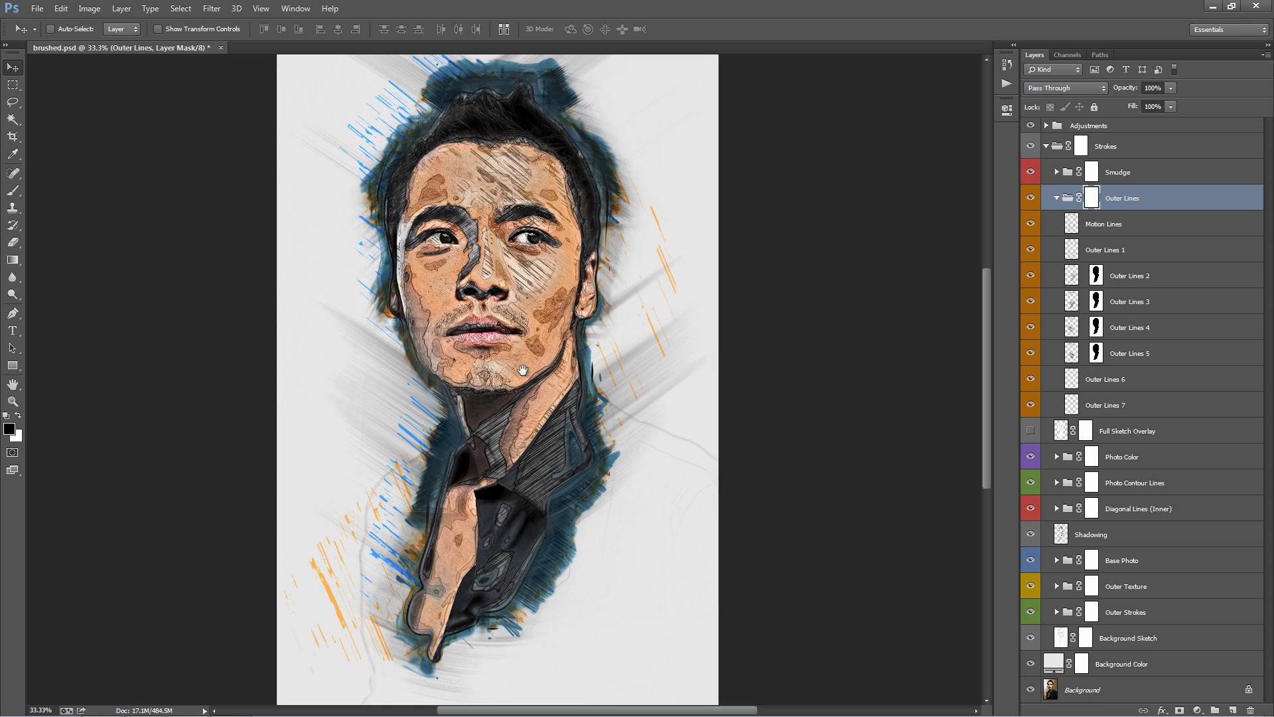
click(1057, 198)
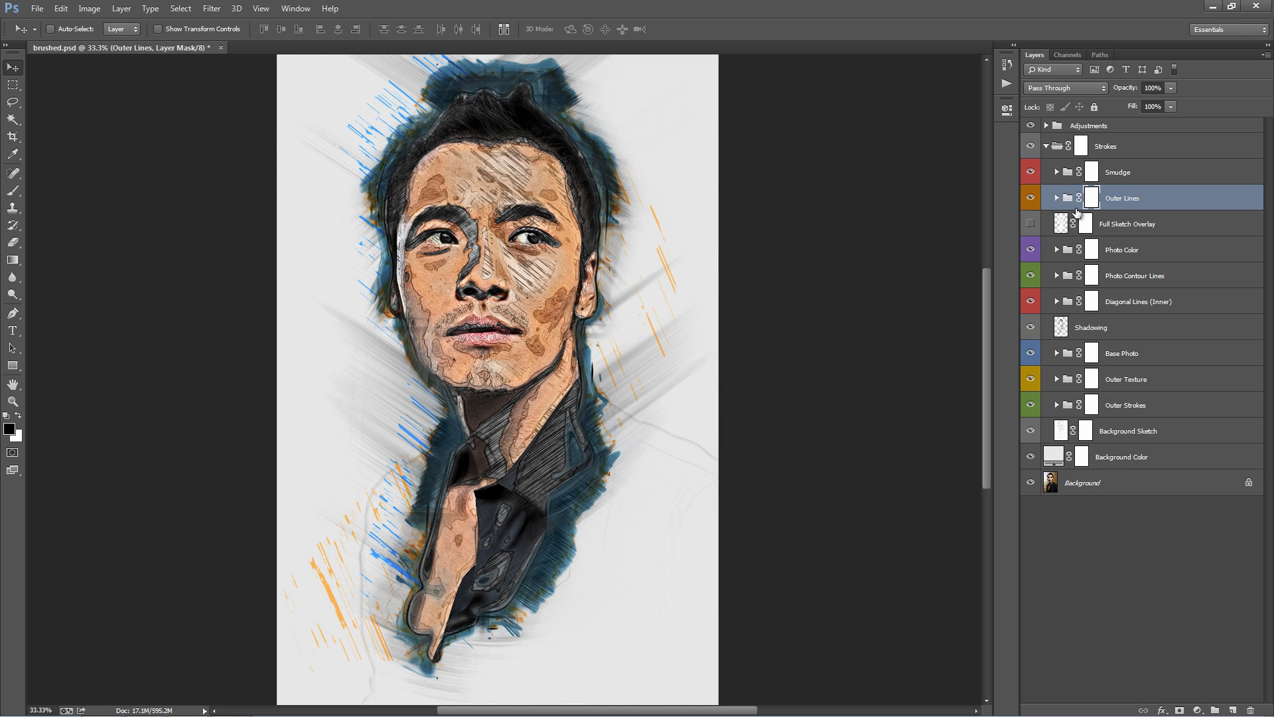
- Make the Full Sketch Overlay layer visible, and try offsetting it up and to the right before undoing the move
click(1166, 225)
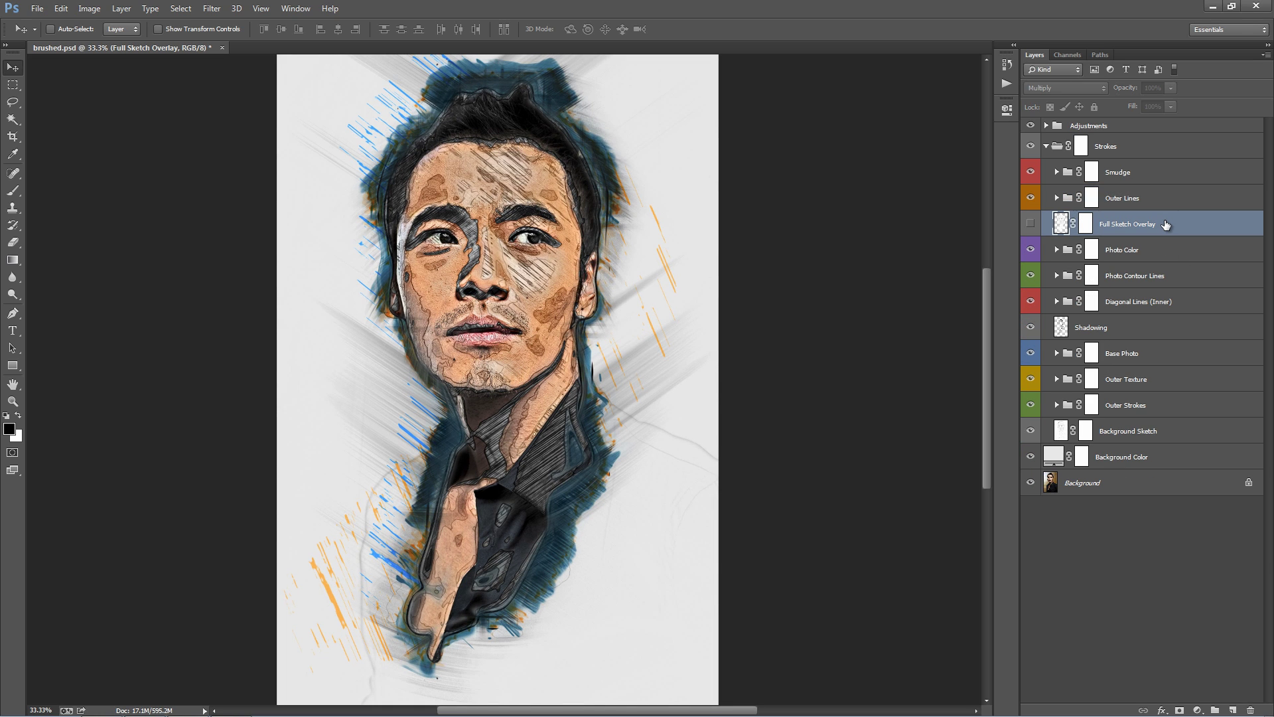
click(1030, 225)
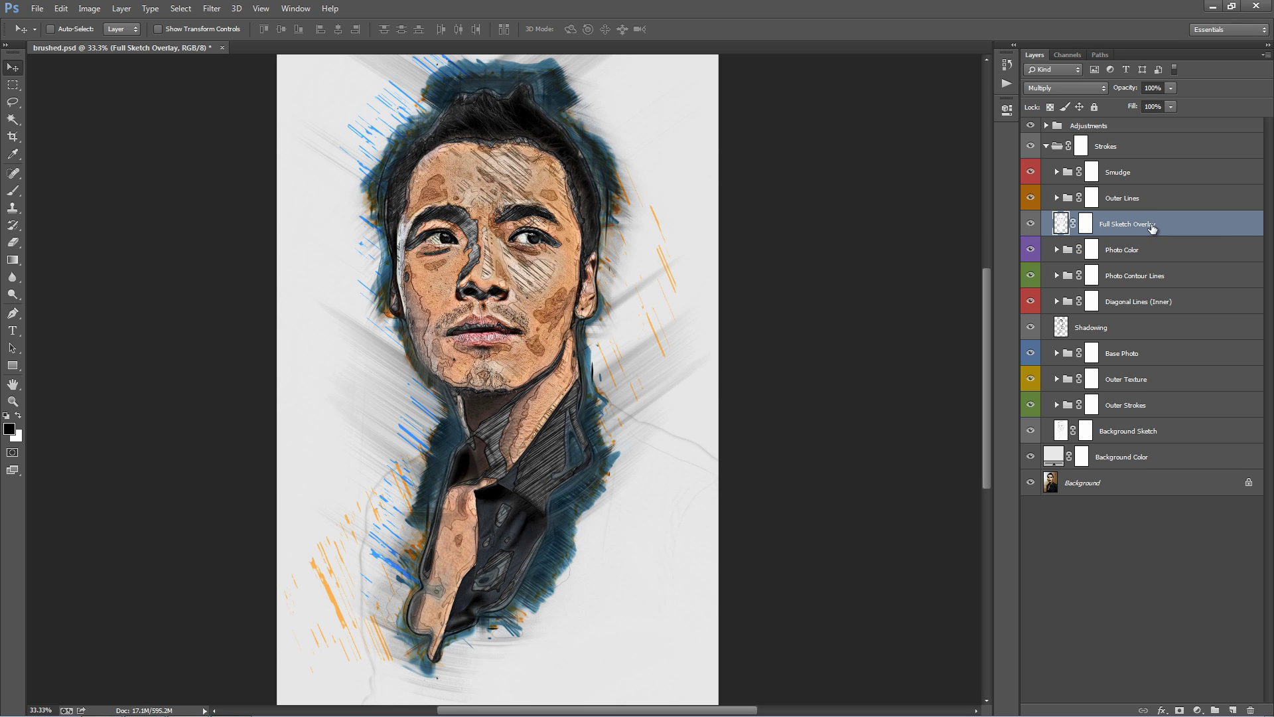
mouse_move(531, 277)
mouse_down()
mouse_move(674, 217)
mouse_move(702, 180)
mouse_up()
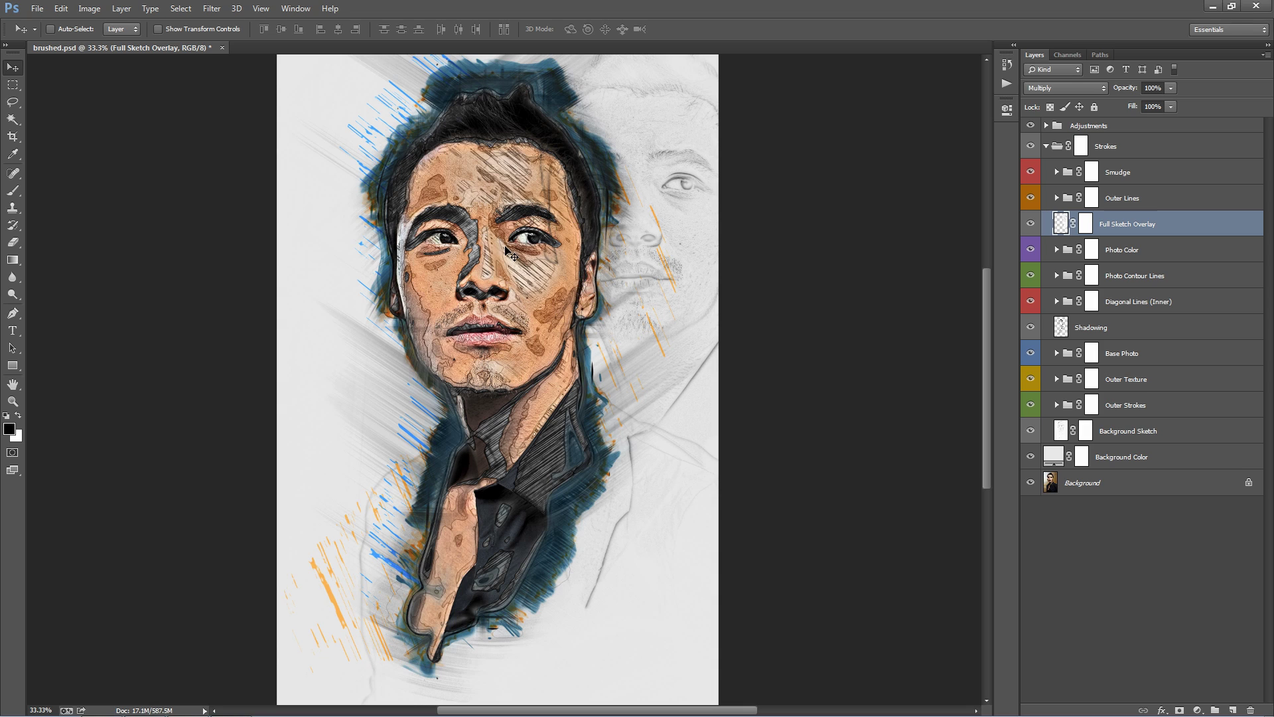
key(ctrl+z)
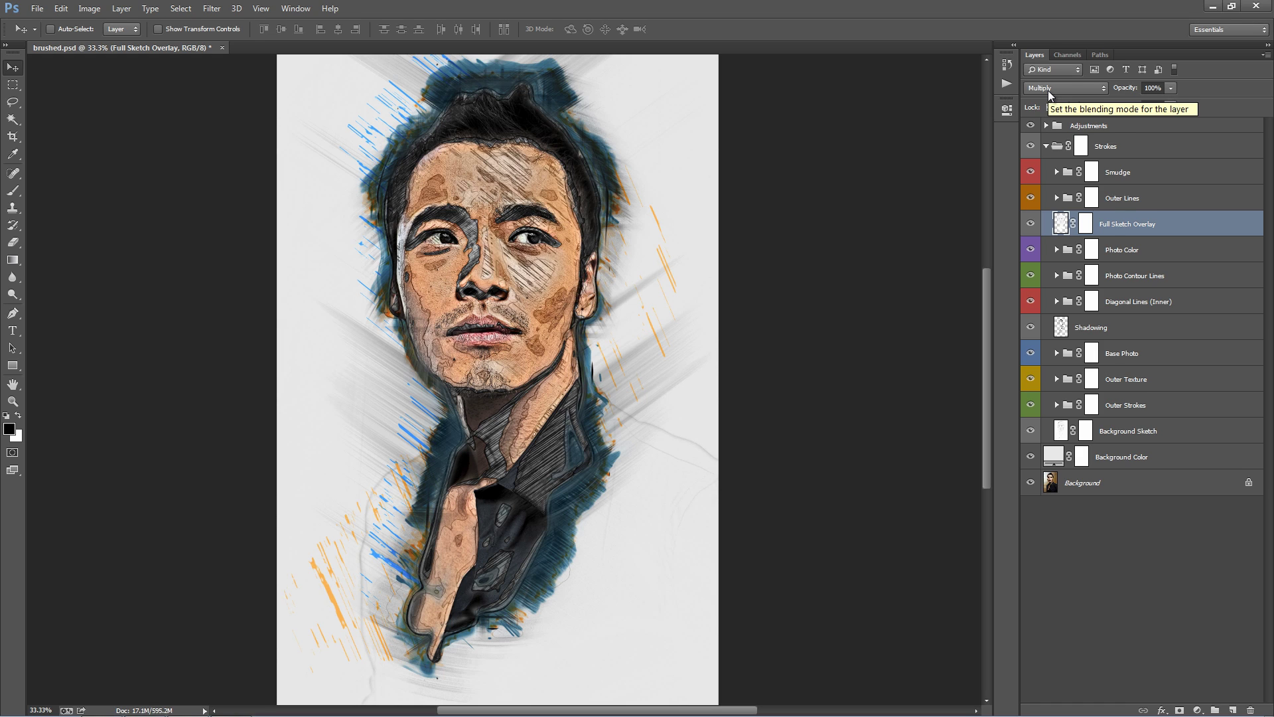
- Try darker blending modes such as Color Burn on the Full Sketch Overlay layer
scroll(1049, 90, down, 1)
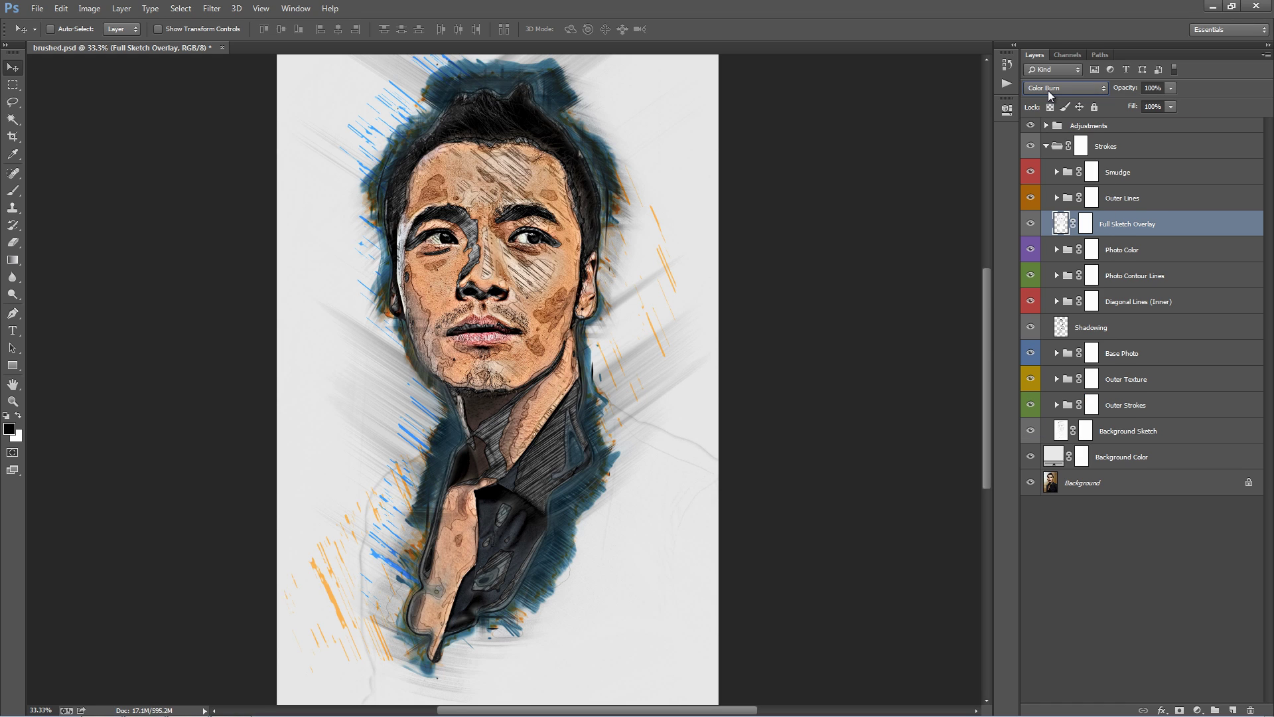
scroll(1049, 92, down, 1)
- Compare the artwork with the Photo Color group hidden and shown
click(1124, 247)
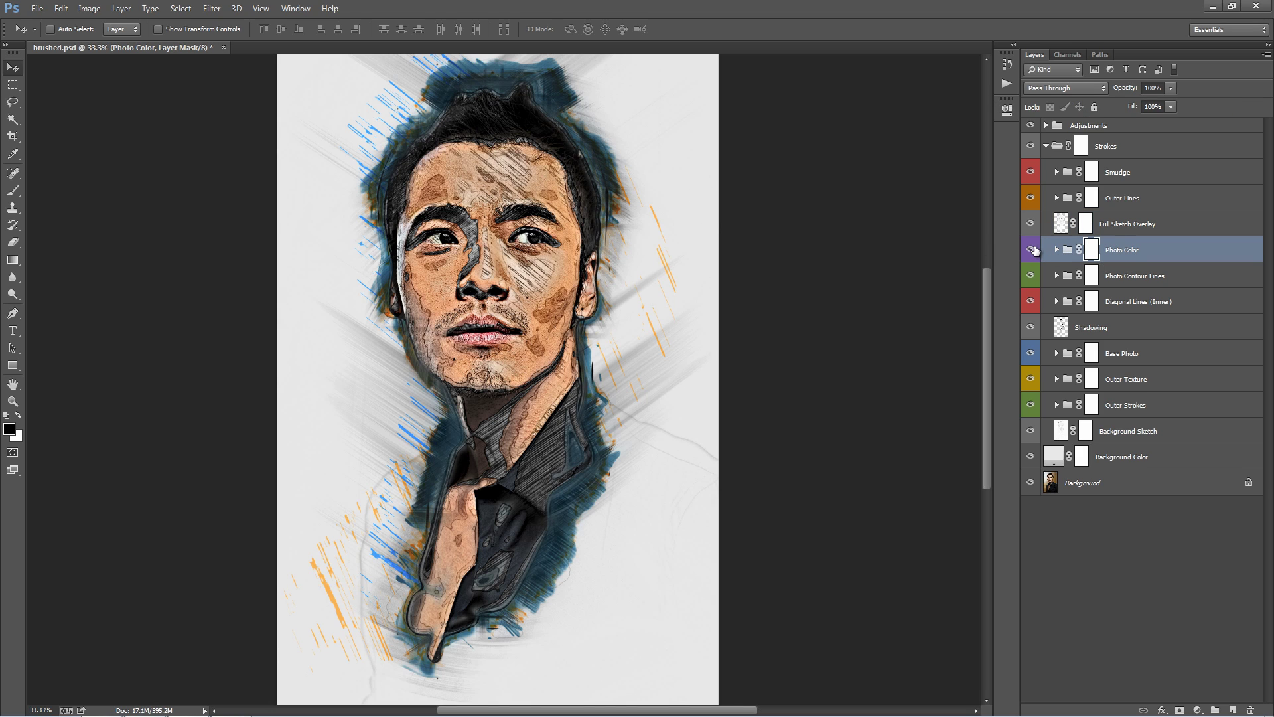
click(1031, 249)
click(1032, 249)
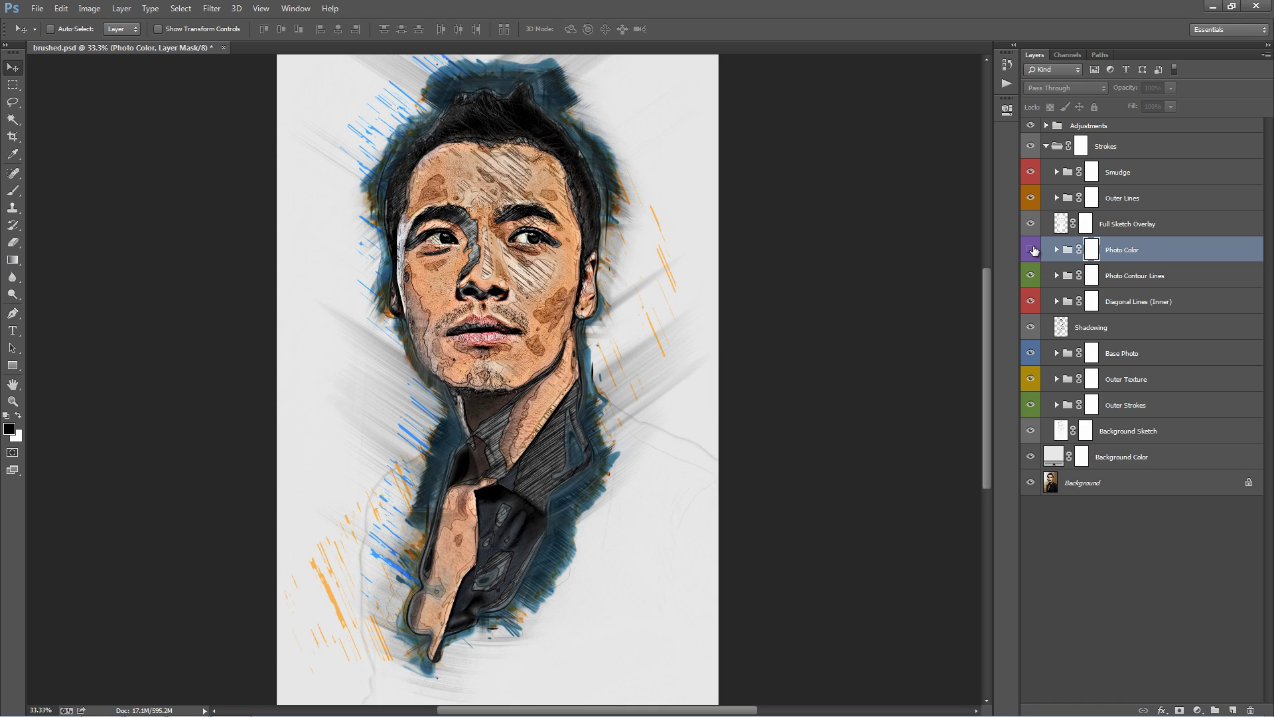
click(1032, 249)
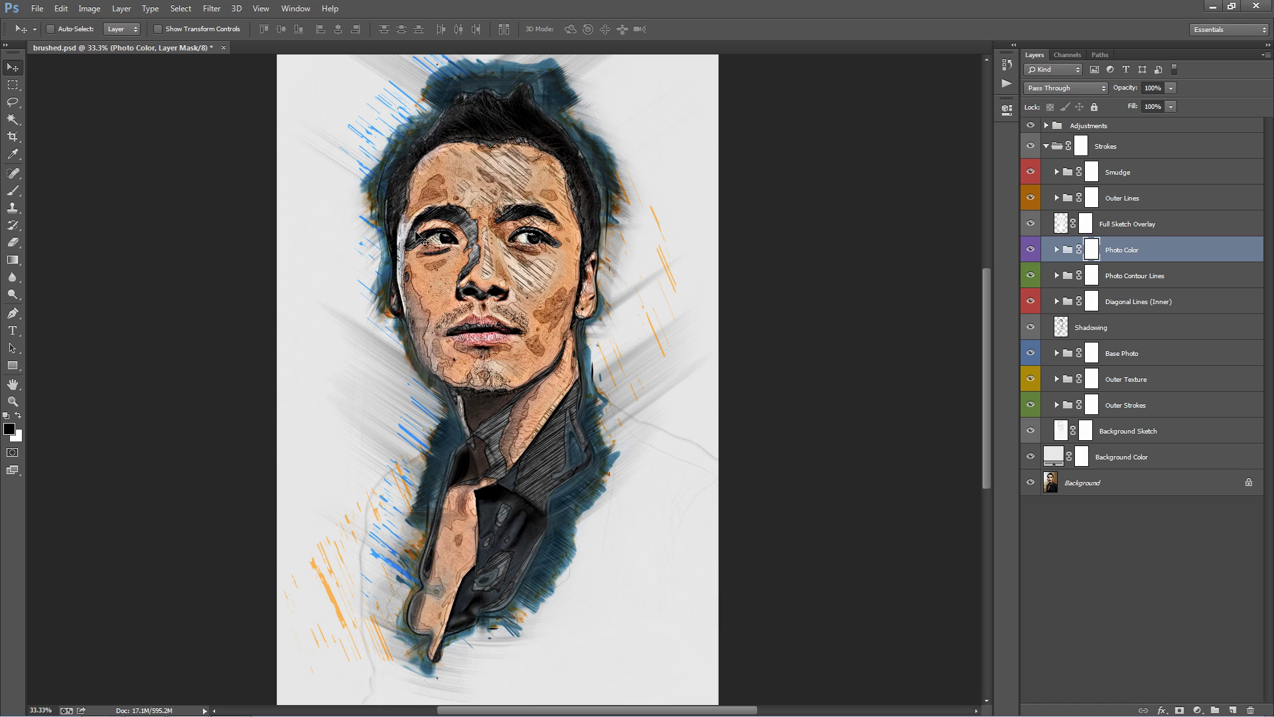
- Expand the Photo Color group and inspect the Photo Color (Masked) layer with its mask disabled, enabled and viewed alone
click(1056, 250)
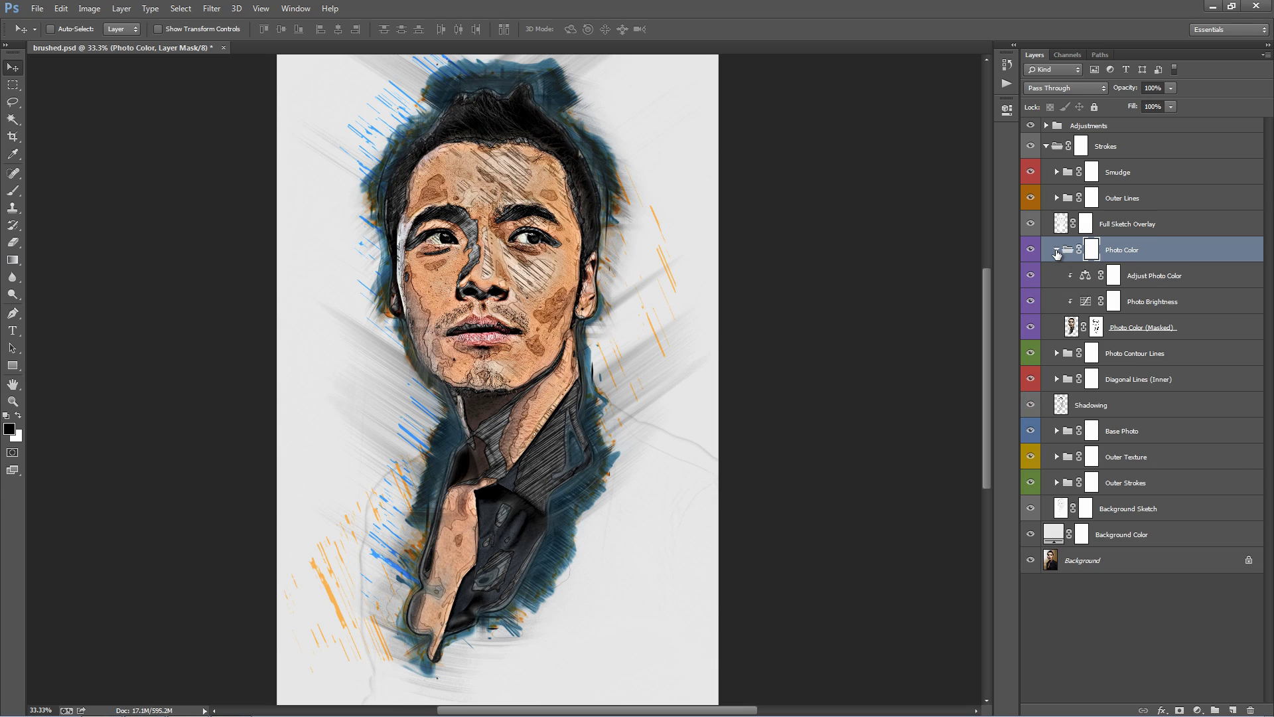
click(1158, 327)
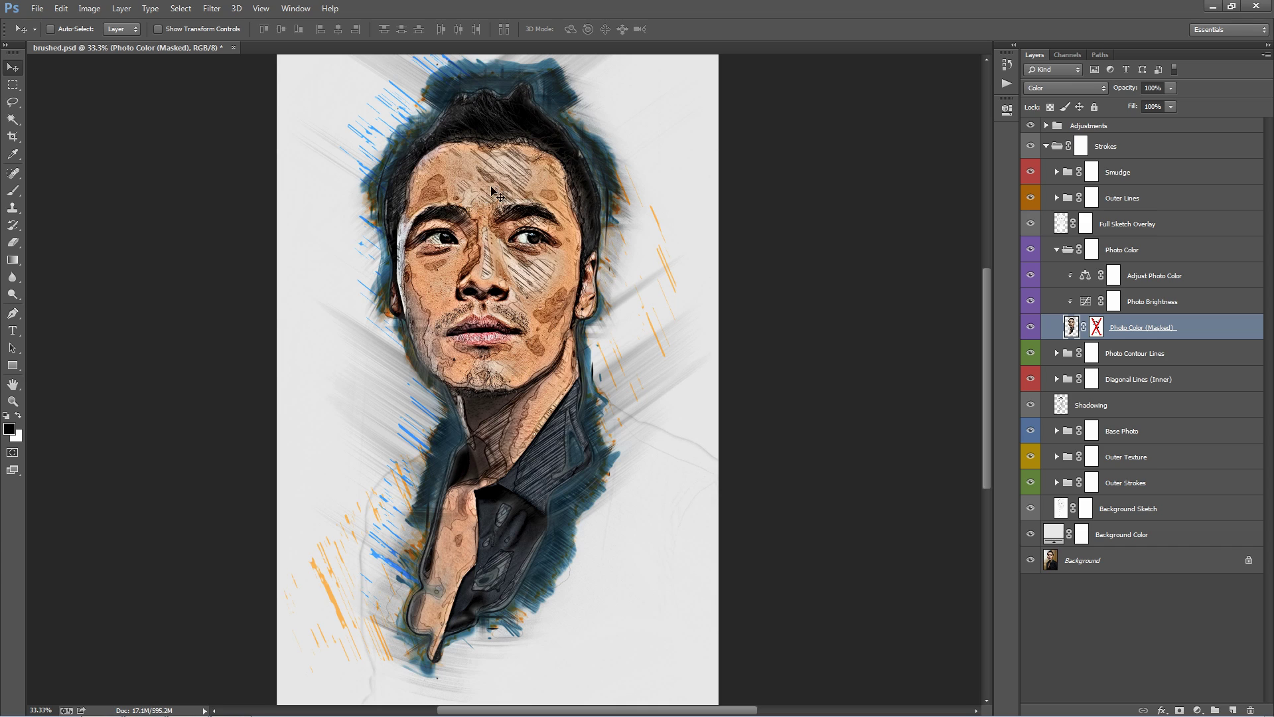
click(1096, 326)
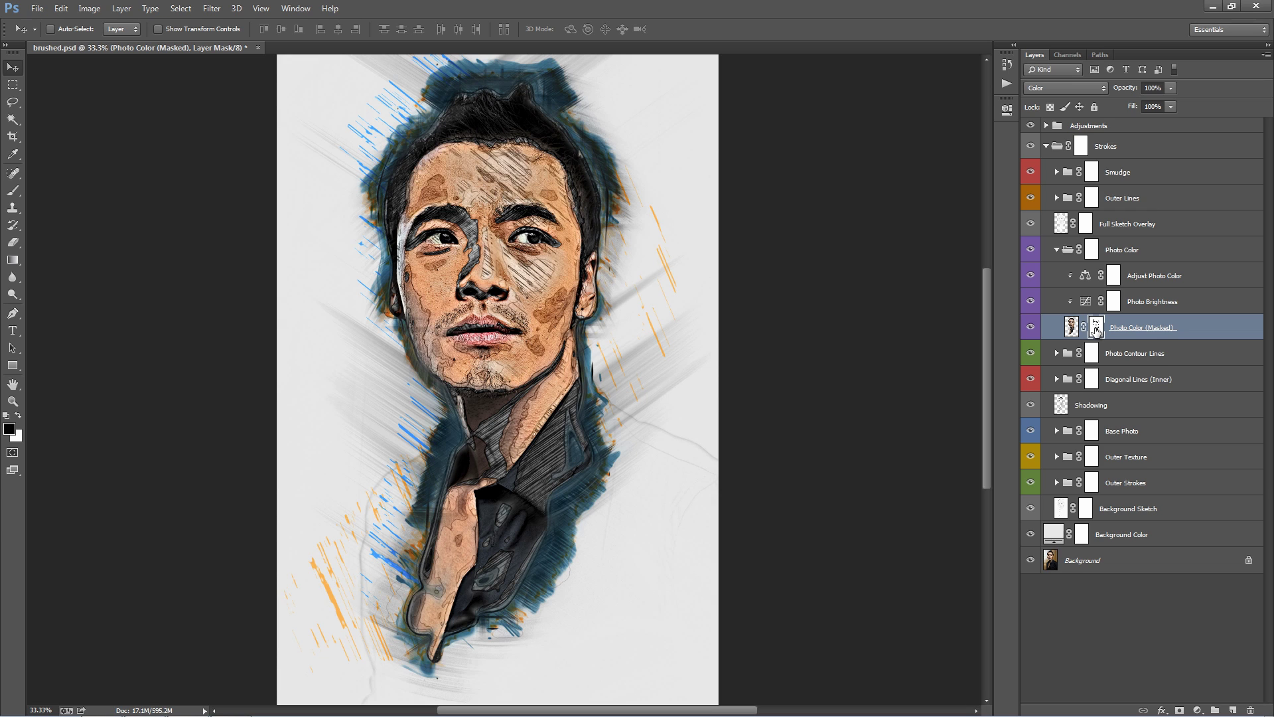
alt+click(1096, 328)
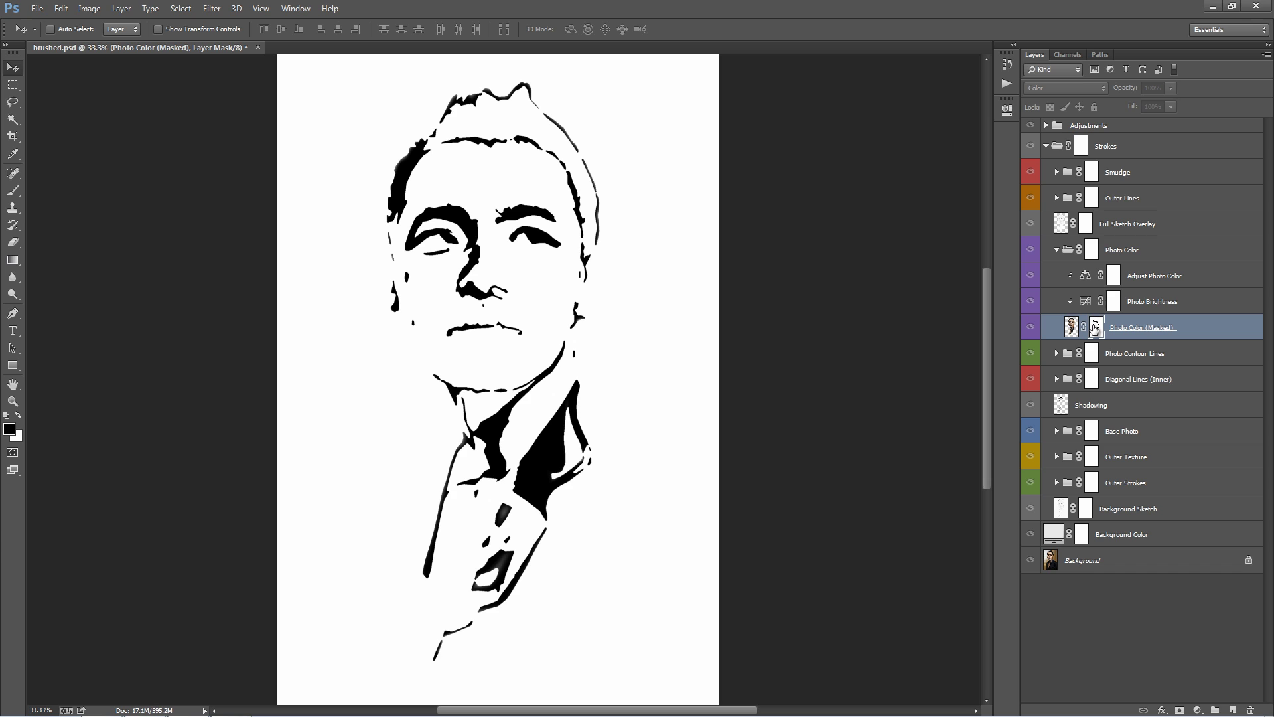
click(1071, 325)
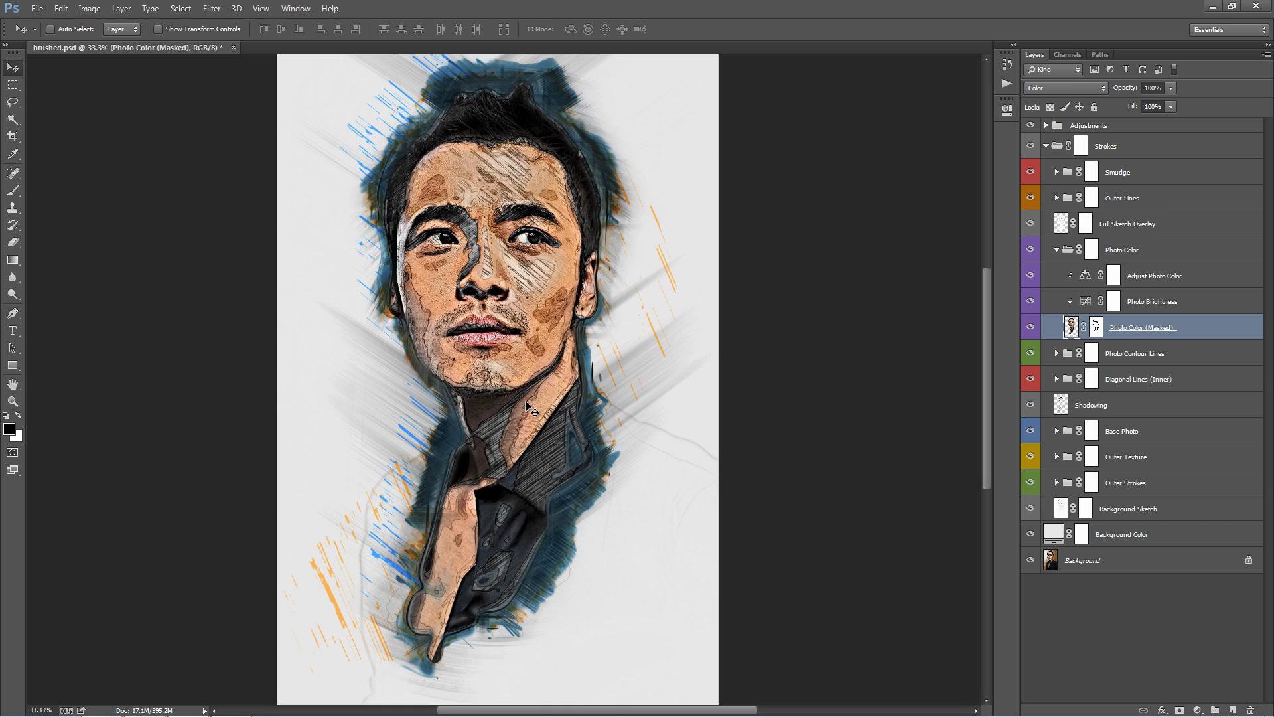
- Open the Photo Color group's Photo Brightness curves and try raising the midpoint
double_click(1087, 303)
mouse_move(891, 252)
mouse_down()
mouse_move(891, 212)
mouse_move(903, 229)
mouse_move(891, 208)
mouse_move(903, 237)
mouse_up()
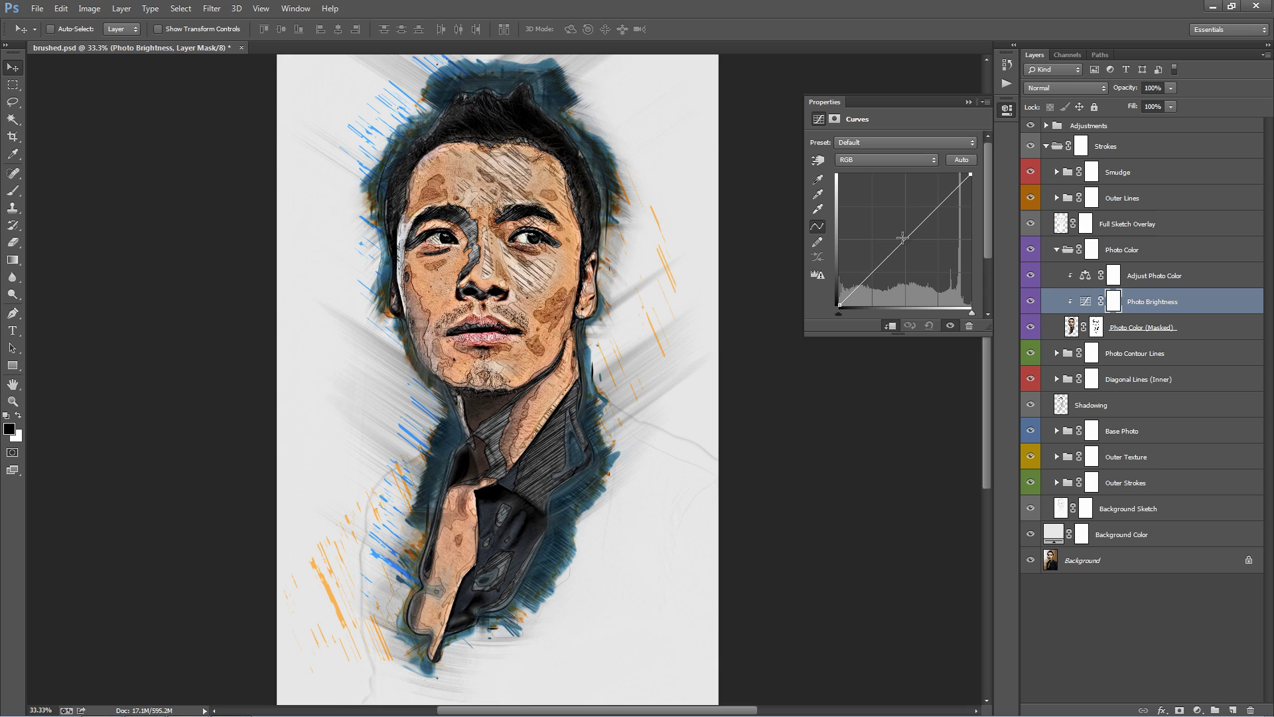
- Change the blending mode of the Photo Color (Masked) layer to Normal
click(1190, 326)
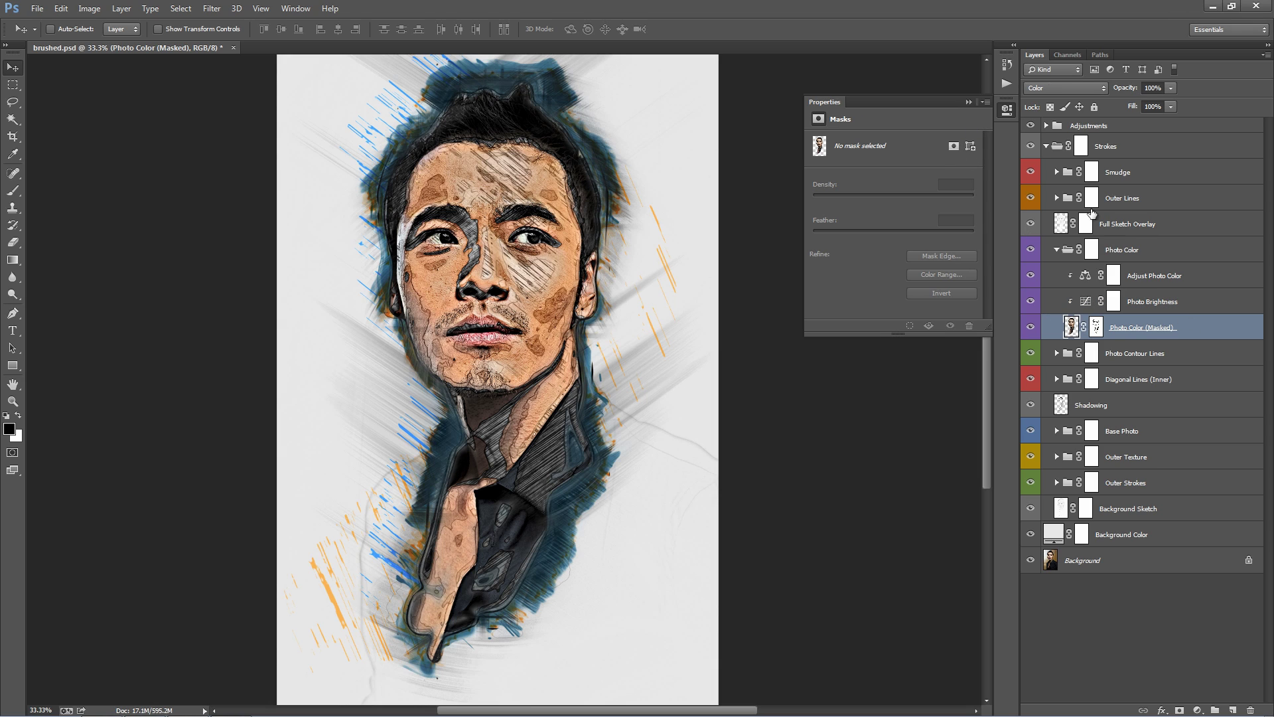
click(969, 102)
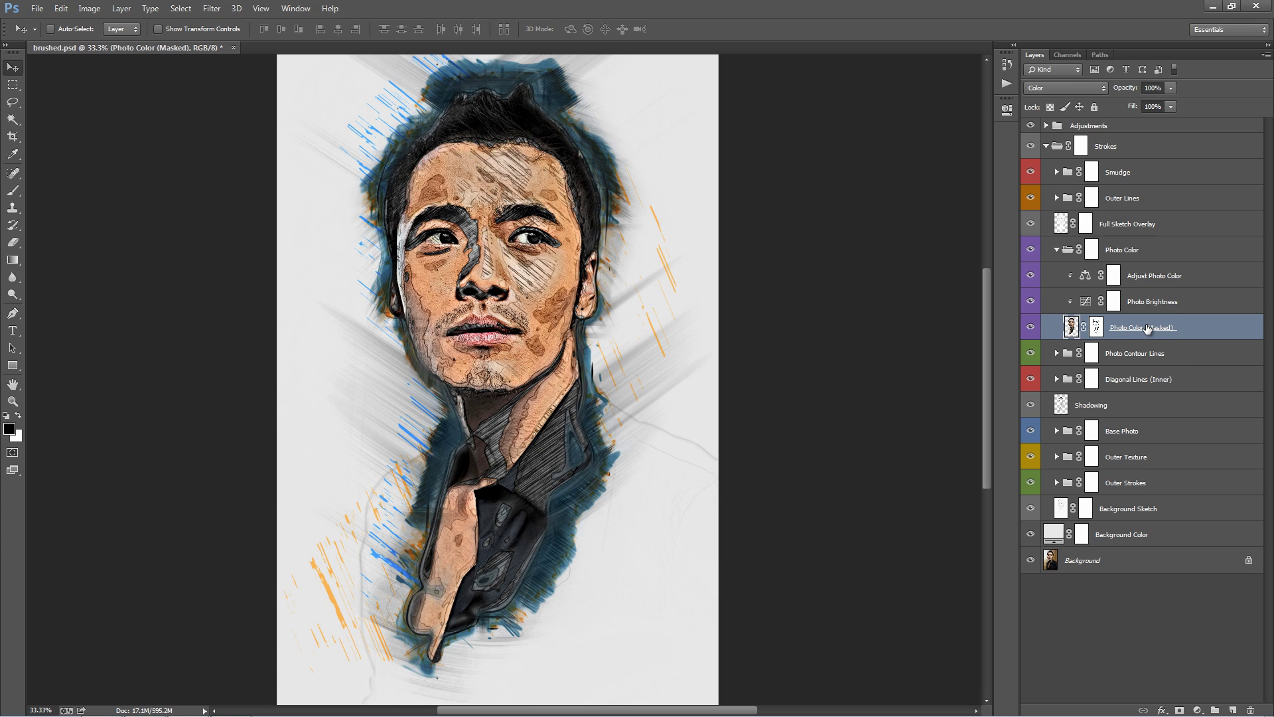
click(1054, 92)
click(1049, 86)
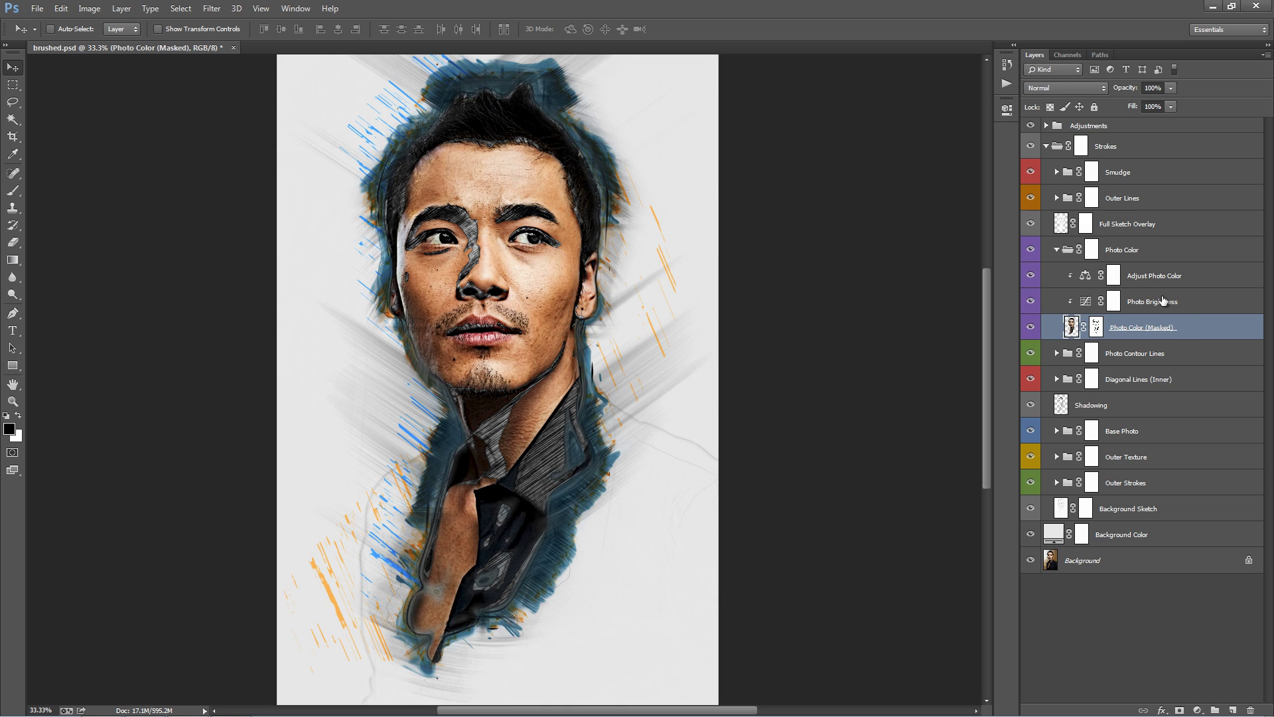
- Adjust the midpoint of the Photo Brightness curve in the Photo Color group
double_click(1086, 301)
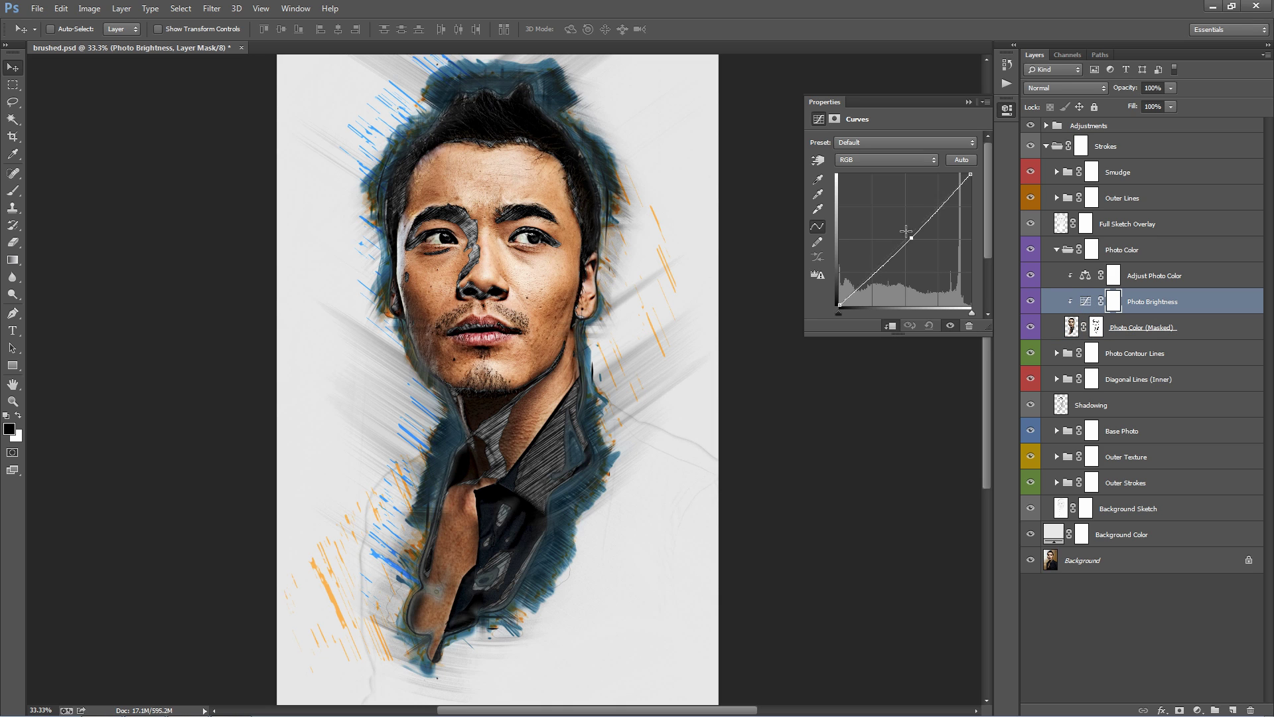
mouse_move(906, 231)
mouse_down()
mouse_move(897, 216)
mouse_move(919, 249)
mouse_move(902, 217)
mouse_move(911, 232)
mouse_up()
click(968, 101)
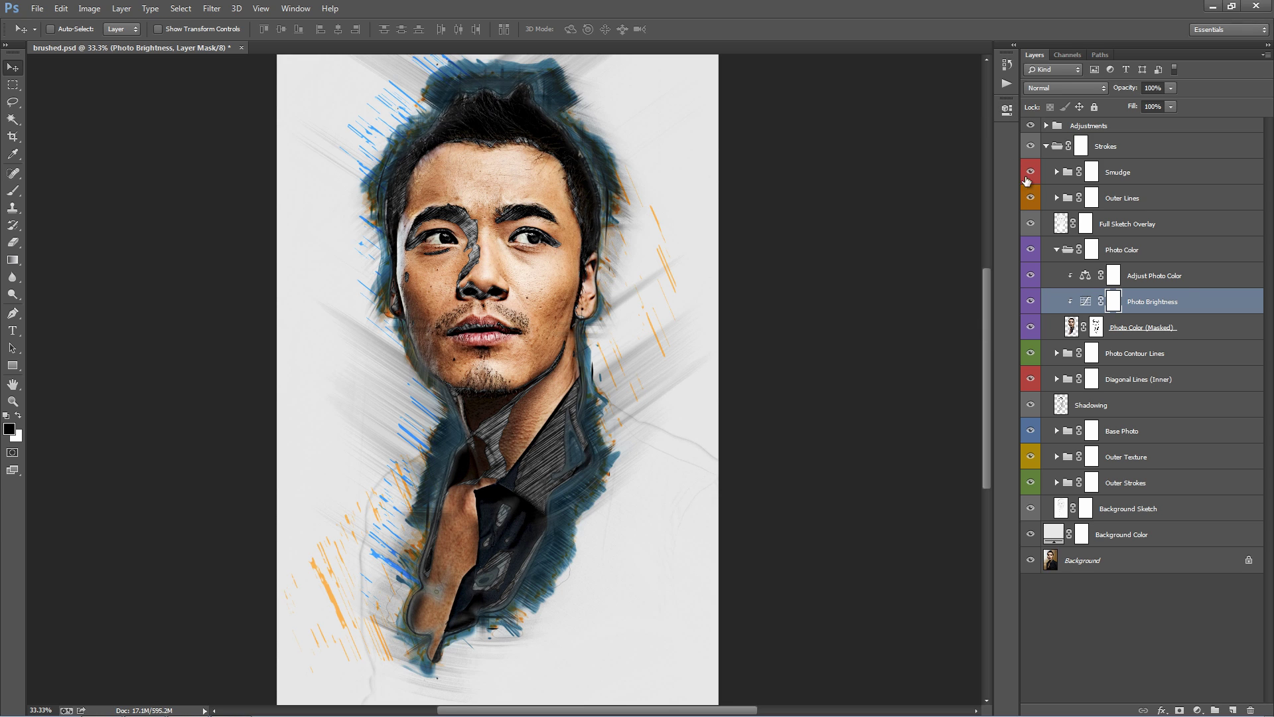
- Set the blending mode of the Photo Color (Masked) layer to Color
click(1154, 327)
click(1056, 91)
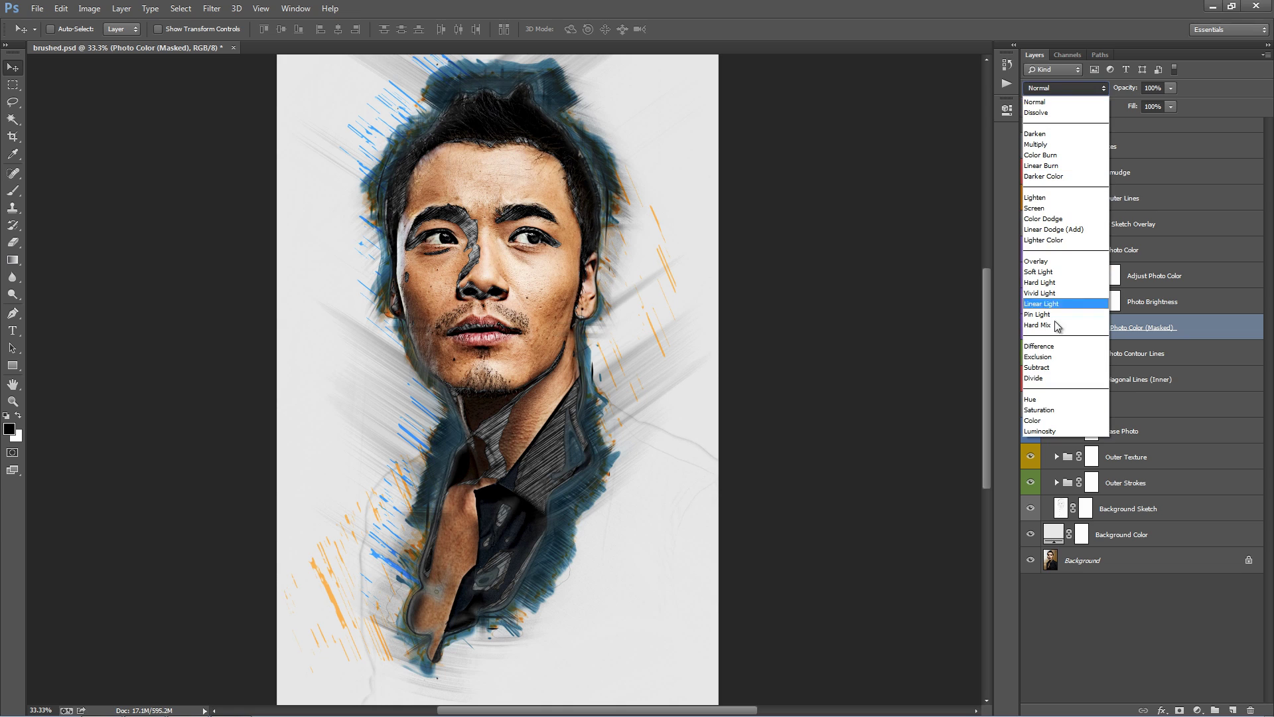
click(1033, 412)
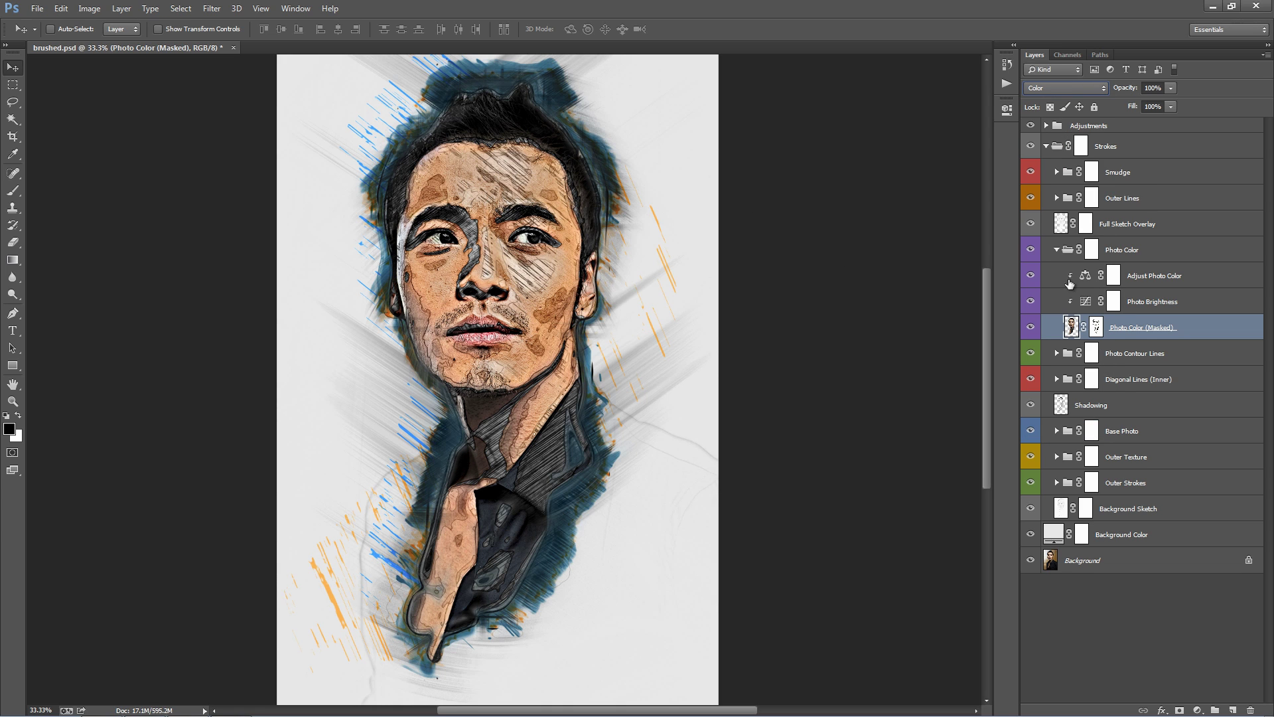
- Adjust the cyan-red and yellow-blue color balance of the Adjust Photo Color layer, switching the tone range between adjustments
double_click(1086, 276)
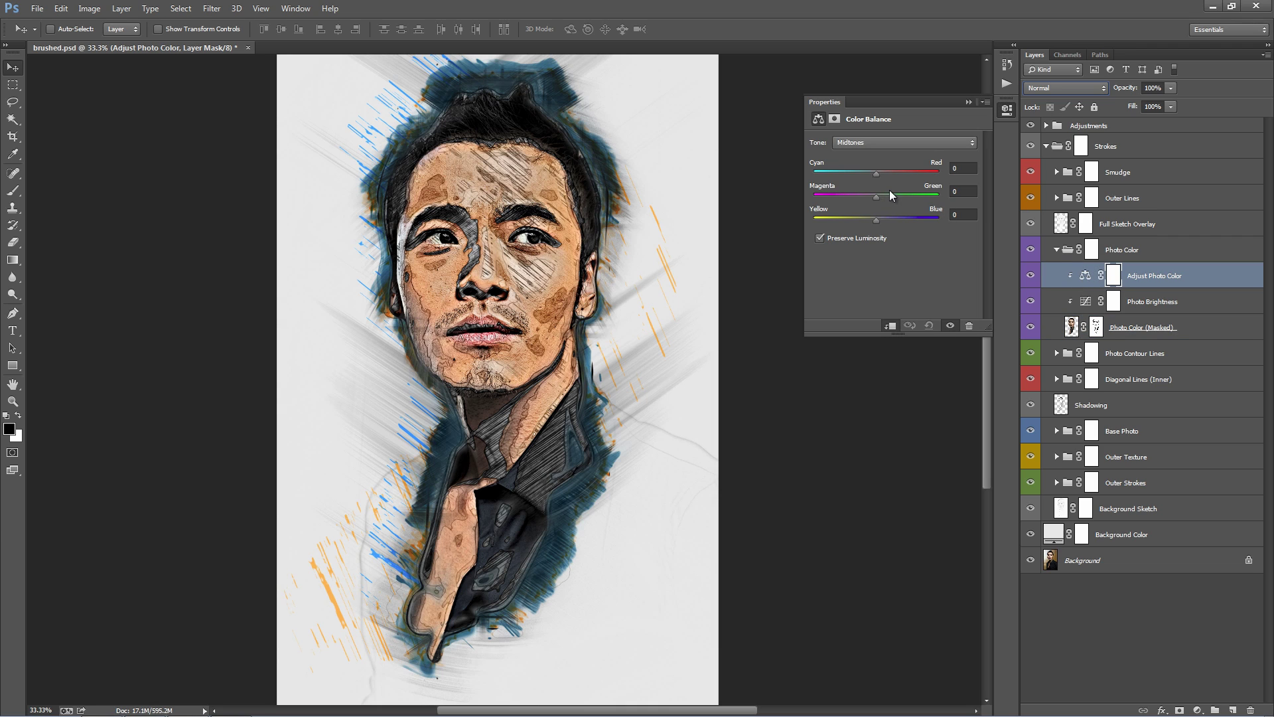
drag(909, 171, 863, 170)
mouse_move(877, 219)
mouse_down()
mouse_move(897, 216)
mouse_move(878, 214)
mouse_up()
click(885, 140)
click(861, 180)
drag(873, 218, 875, 219)
mouse_move(875, 172)
mouse_down()
mouse_move(901, 170)
mouse_move(858, 169)
mouse_up()
click(969, 102)
- Try the Normal, Hard Light, Overlay, Screen and Darken blending modes on the Photo Color group and return it to Normal
click(1132, 251)
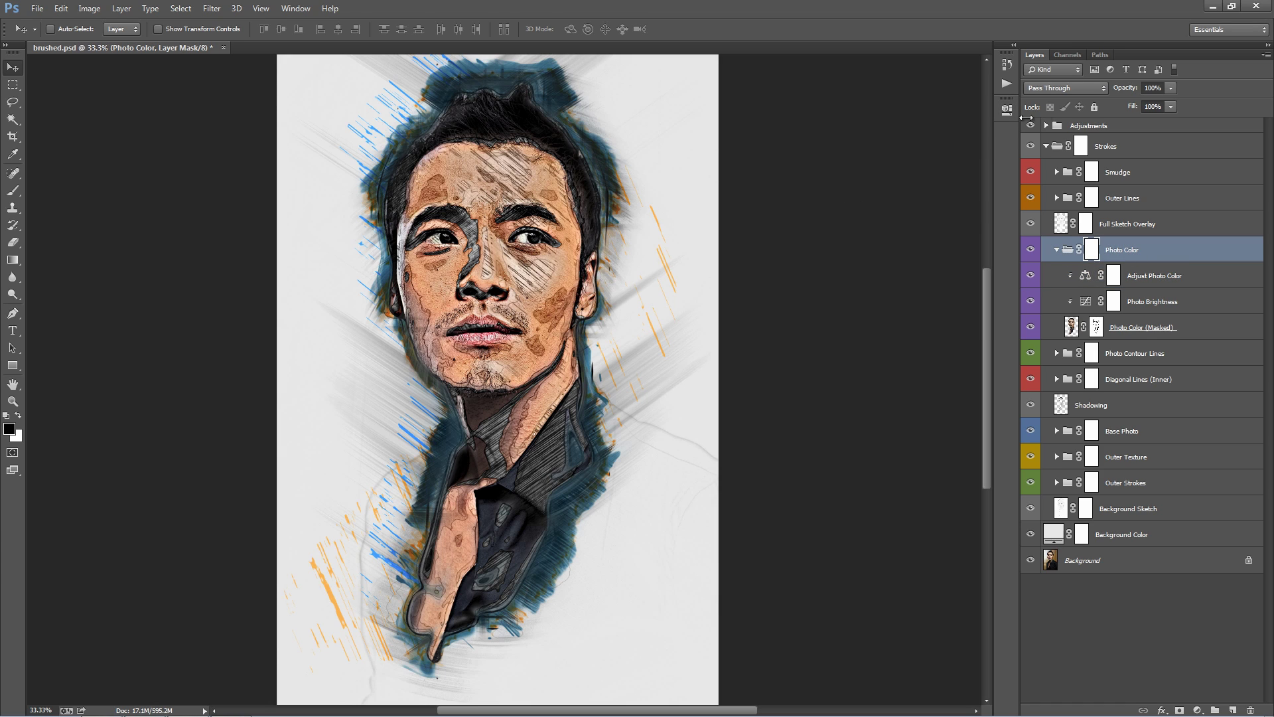
click(1050, 90)
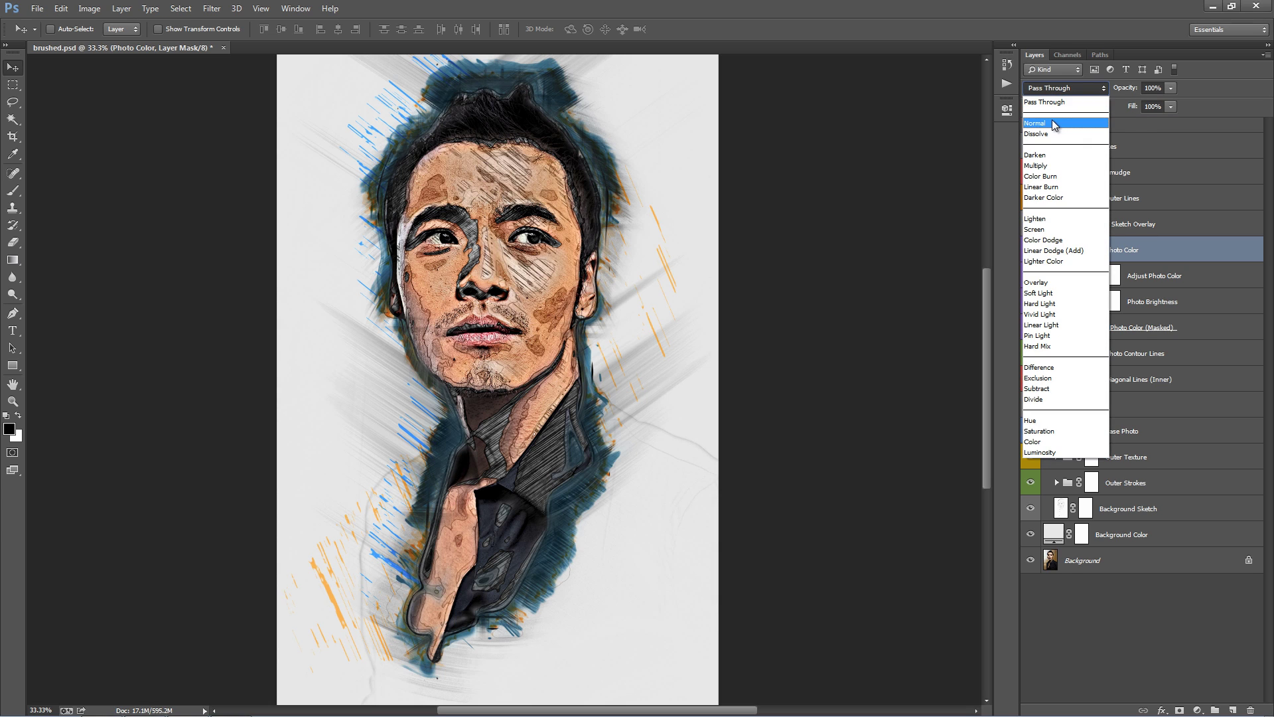
click(1053, 123)
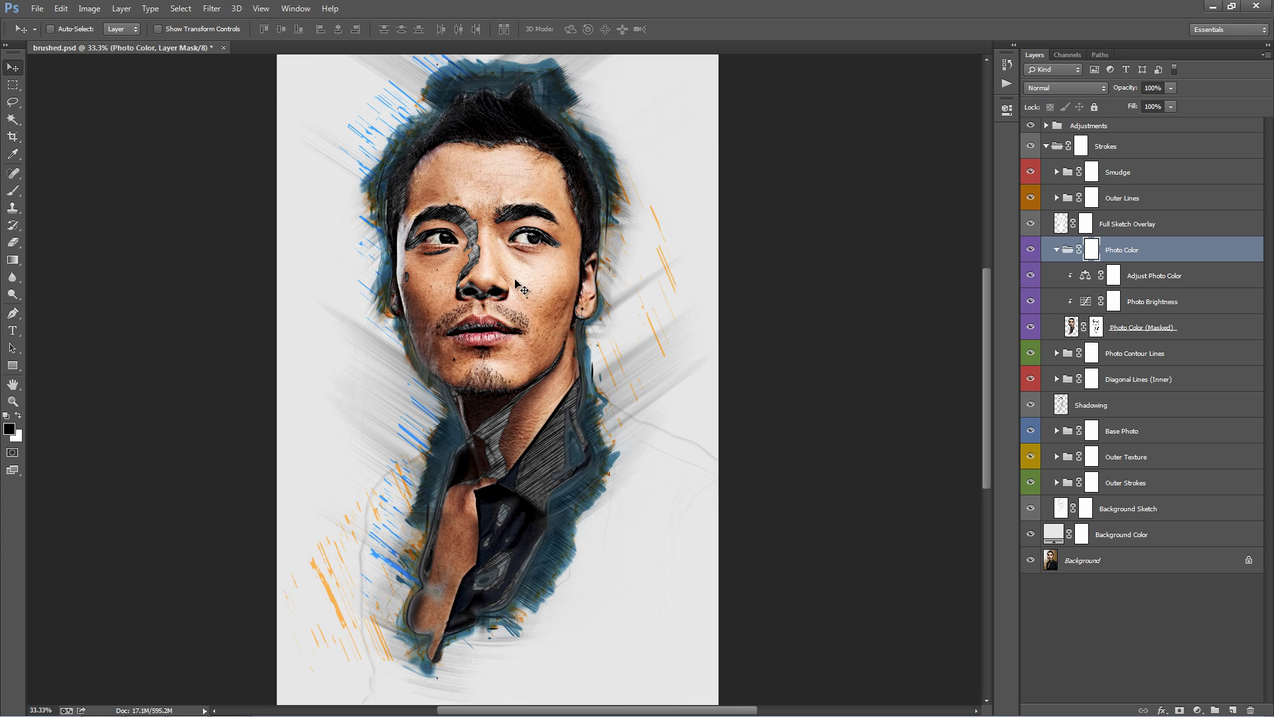
click(1059, 87)
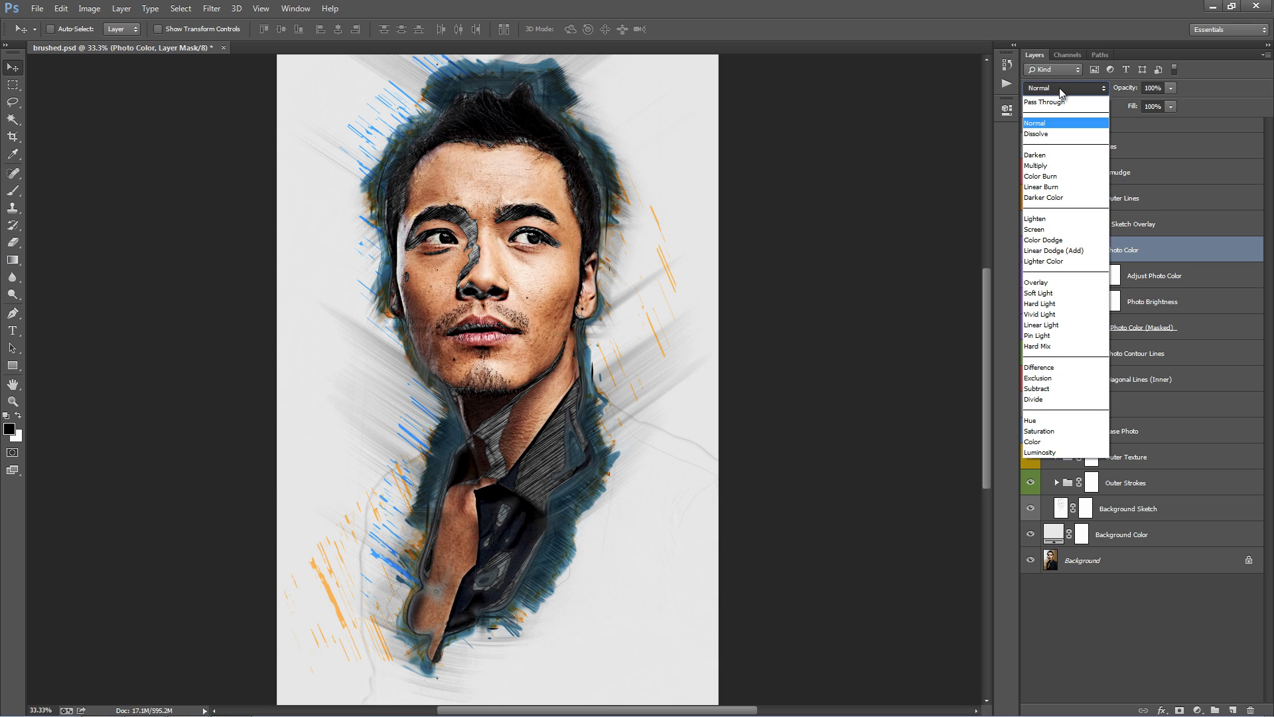
click(1053, 304)
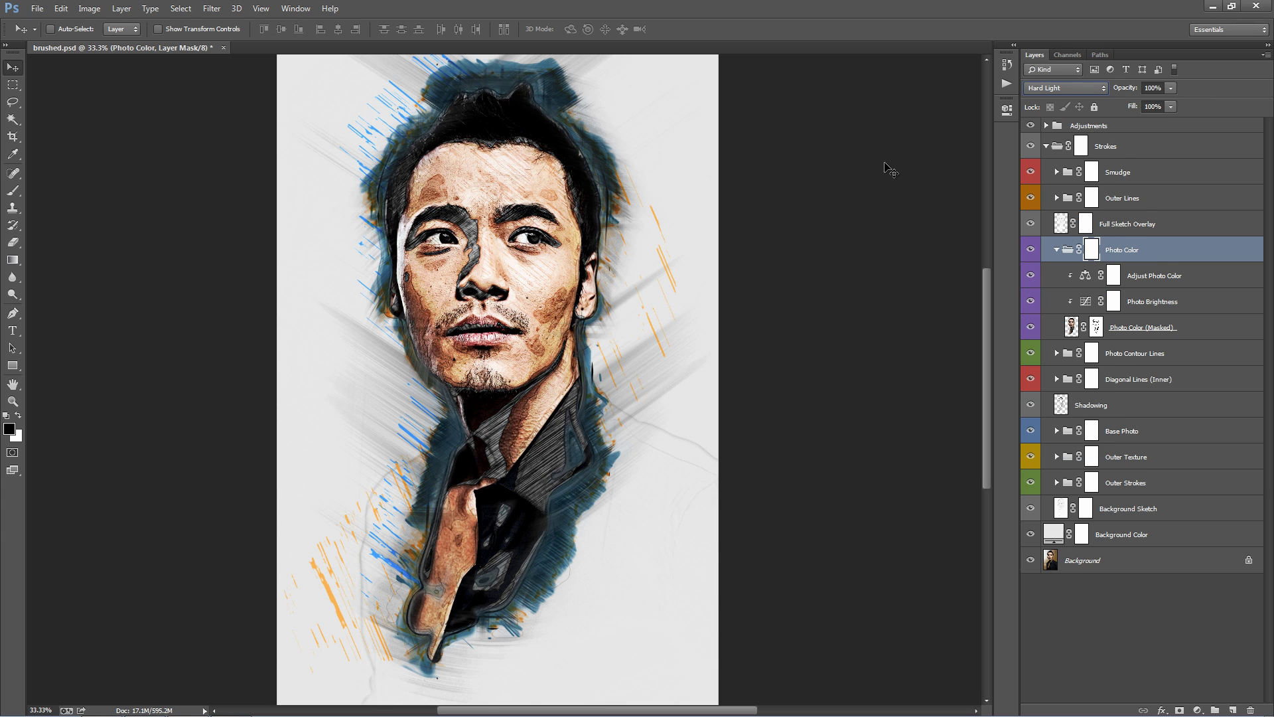
scroll(1087, 85, up, 4)
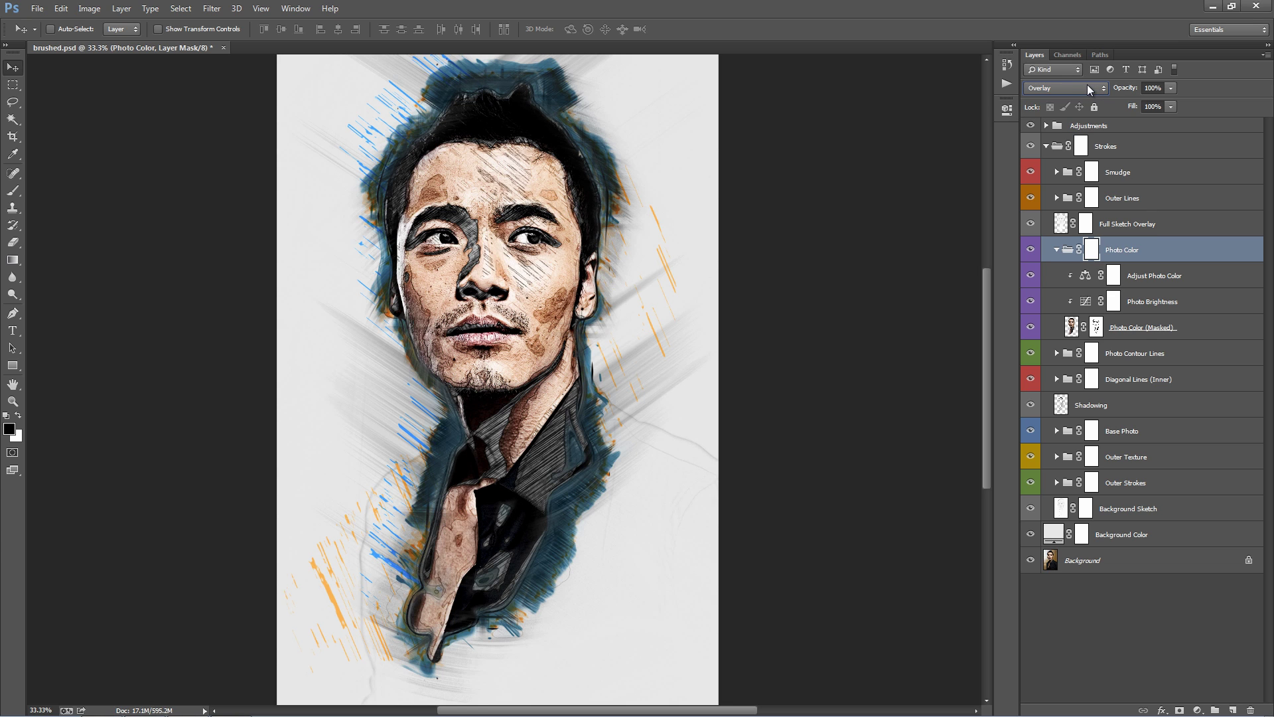
scroll(1087, 85, up, 4)
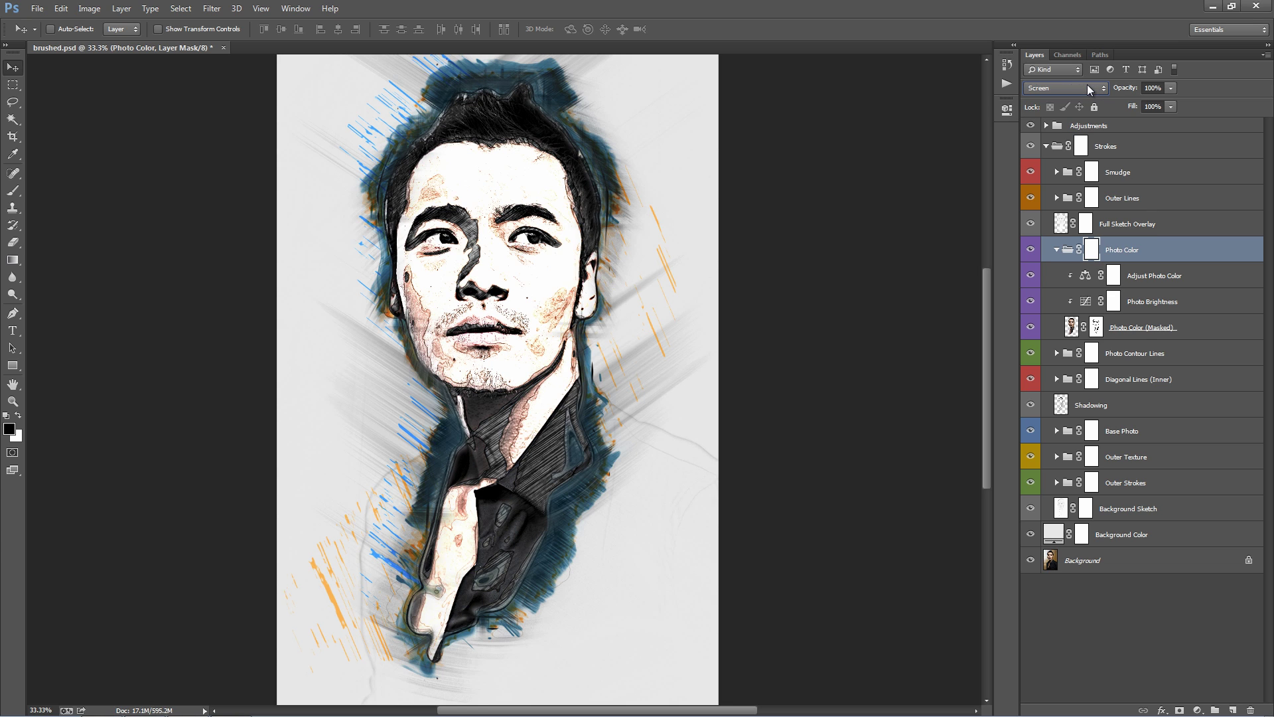
scroll(1087, 85, up, 3)
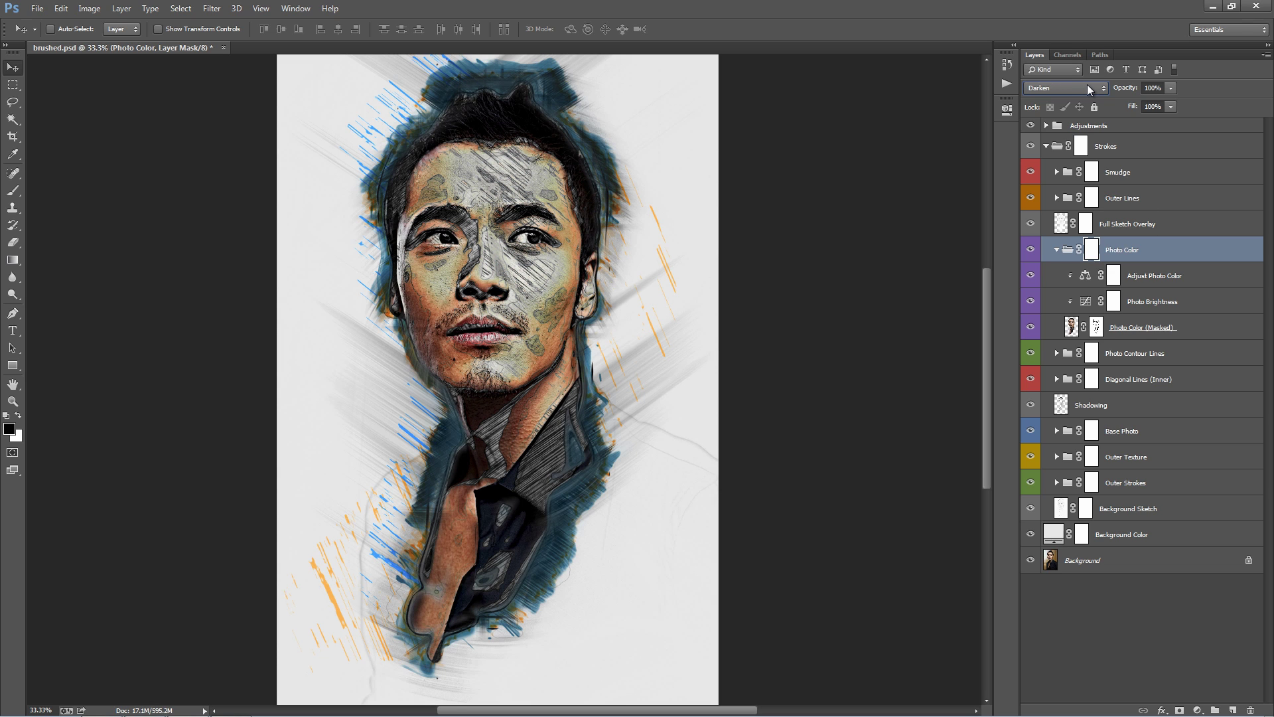
click(1087, 85)
click(1060, 126)
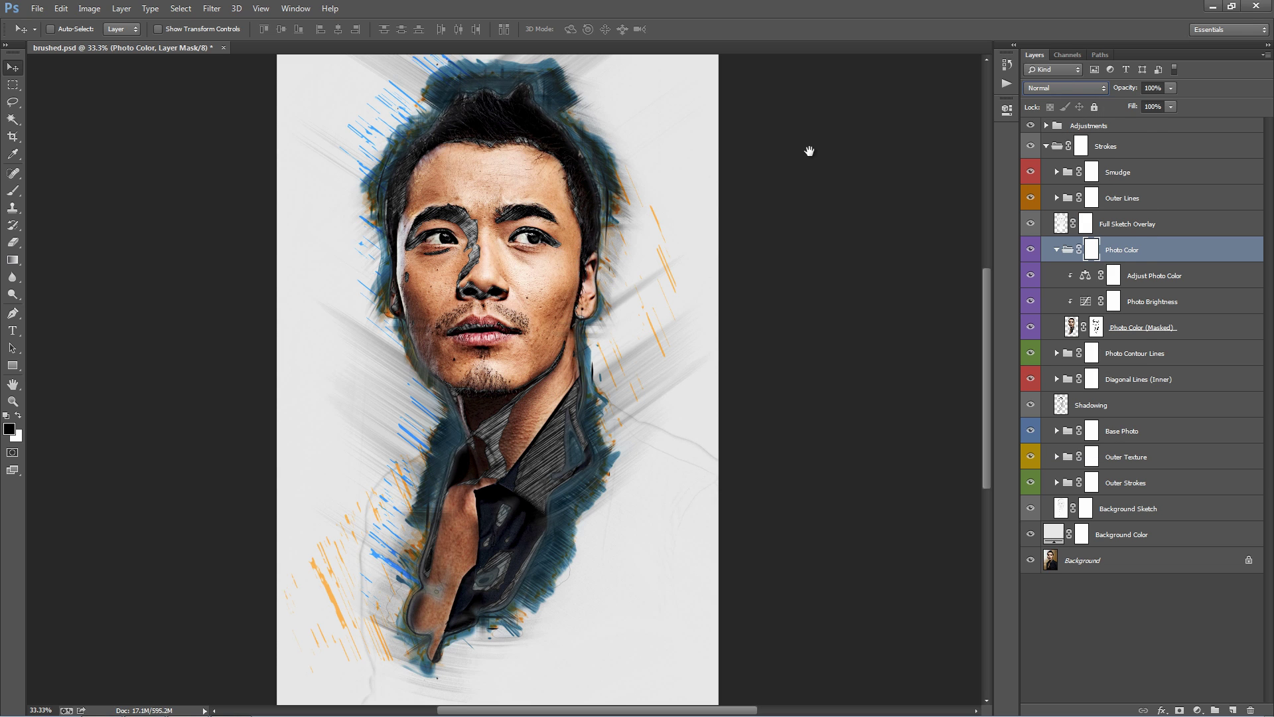
- Paint black on the Photo Color (Masked) layer's mask over the right side of the face and body with a brush enlarged to 600
click(1095, 329)
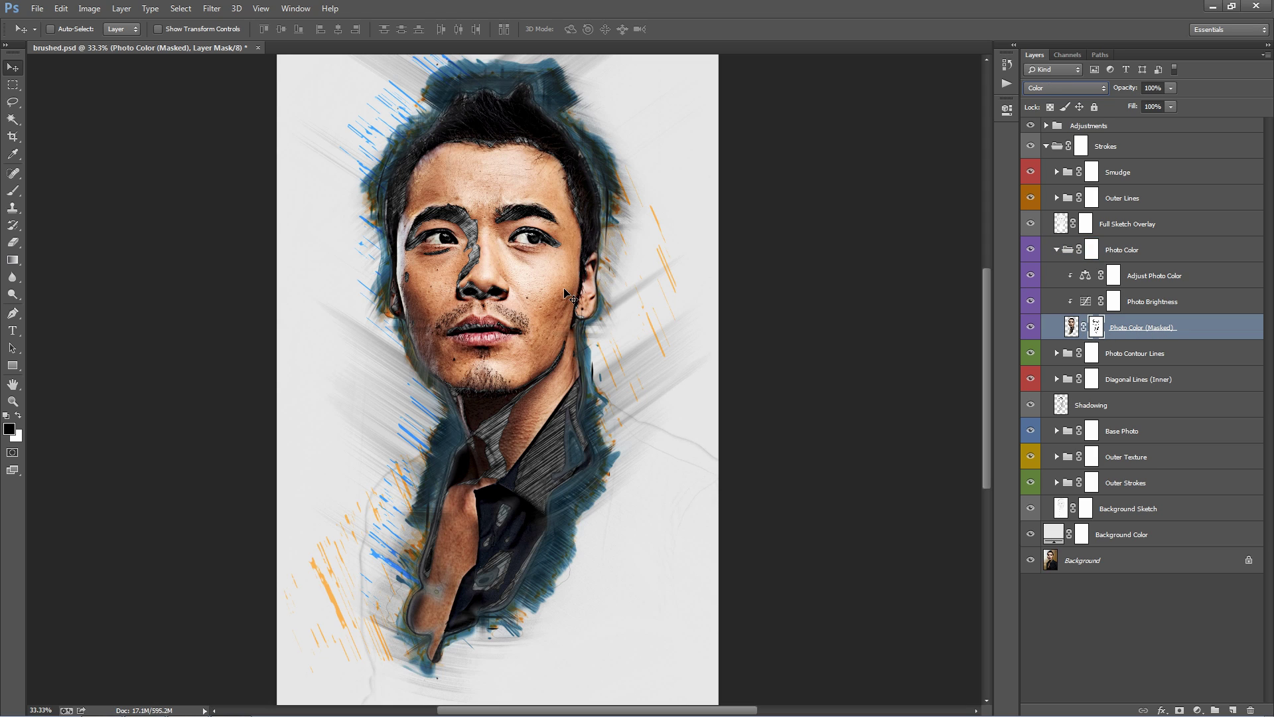
key(b)
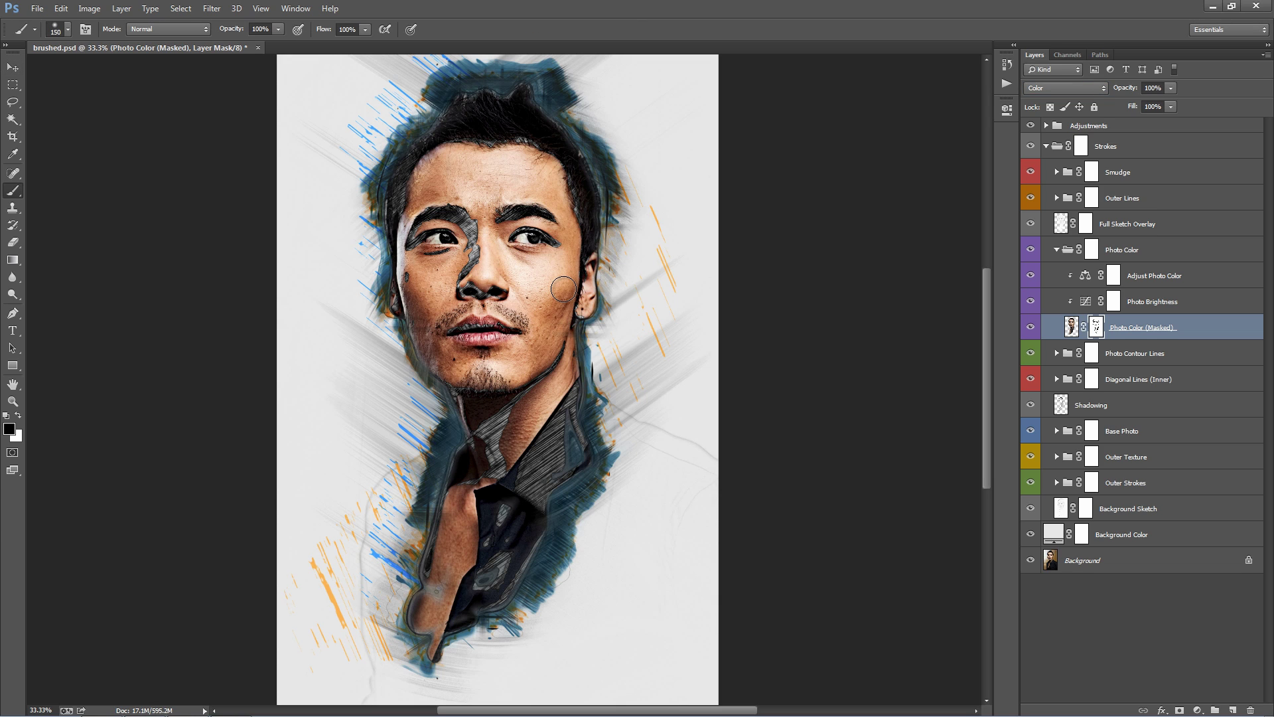
key(bracketright)
key(bracketright)
key(bracketright)
key(bracketright)
key(bracketright)
key(bracketright)
mouse_move(541, 292)
mouse_down()
mouse_move(507, 356)
mouse_move(546, 320)
mouse_move(564, 199)
mouse_up()
key(bracketright)
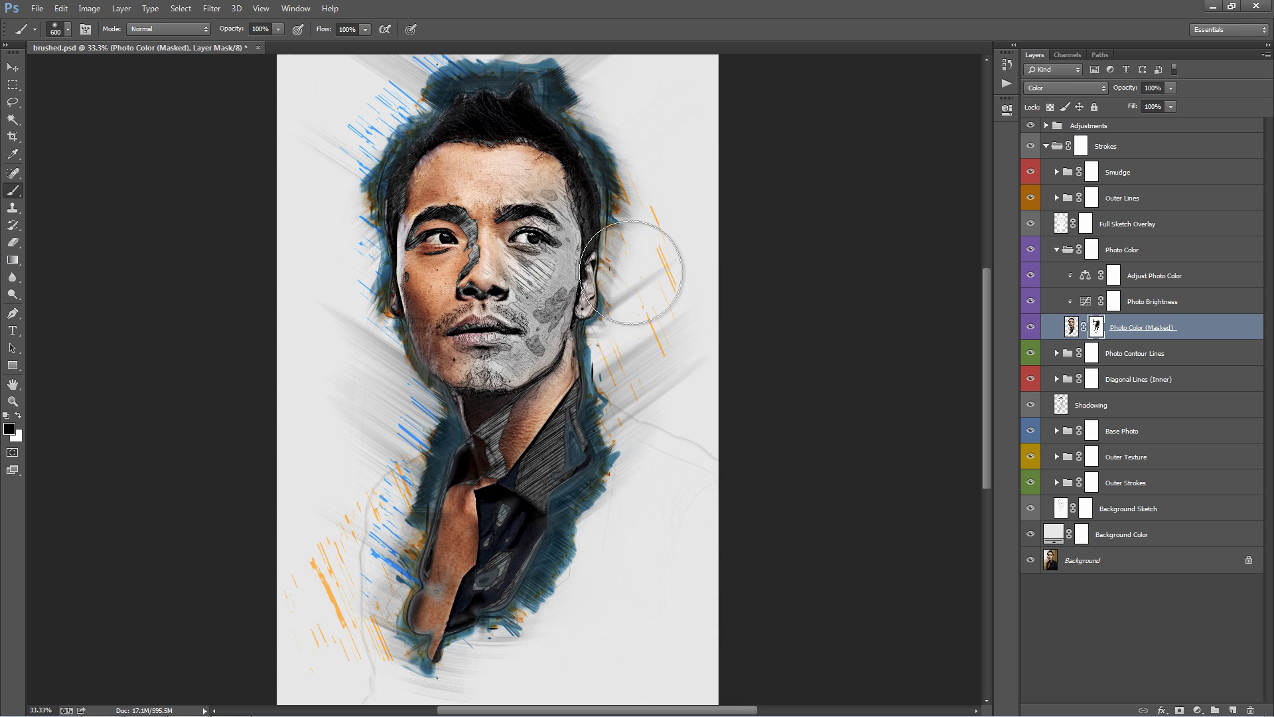
mouse_move(544, 352)
mouse_down()
mouse_move(464, 511)
mouse_move(484, 597)
mouse_move(512, 617)
mouse_move(504, 535)
mouse_move(634, 358)
mouse_move(616, 181)
mouse_move(491, 199)
mouse_move(637, 362)
mouse_move(515, 294)
mouse_up()
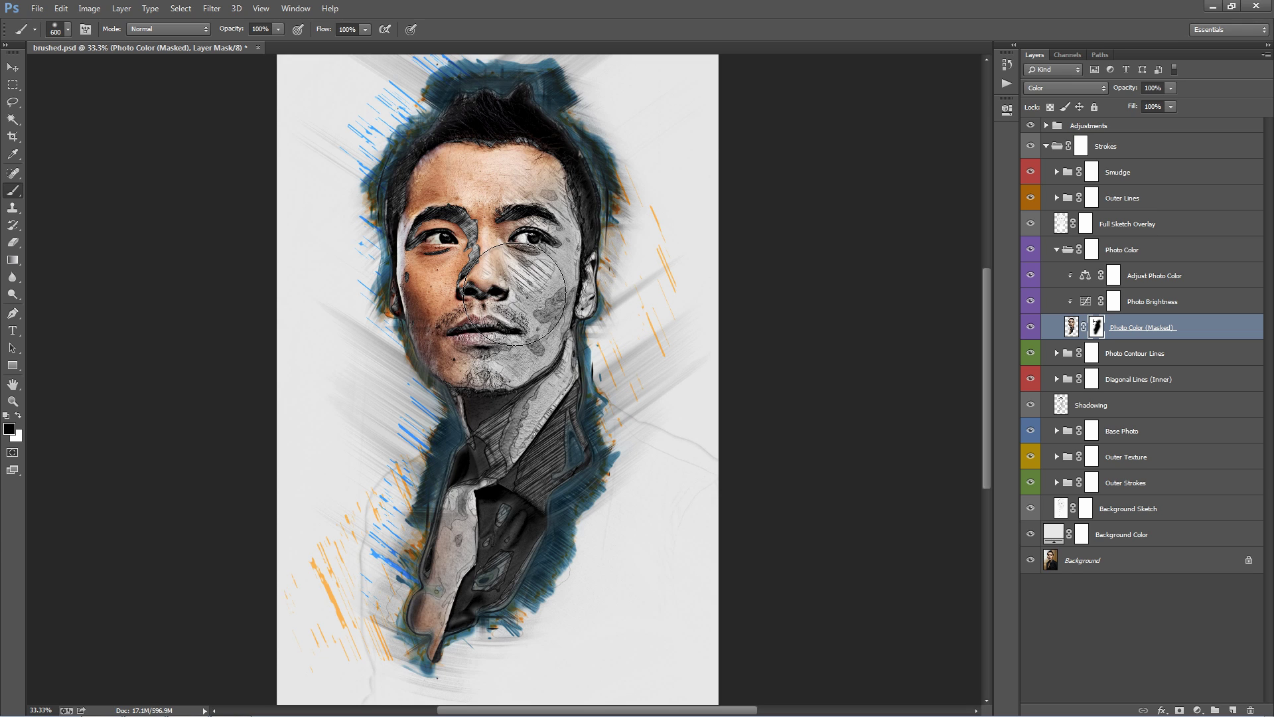
- Try the Color blending mode on the Photo Color group with the painted mask
key(v)
click(1063, 88)
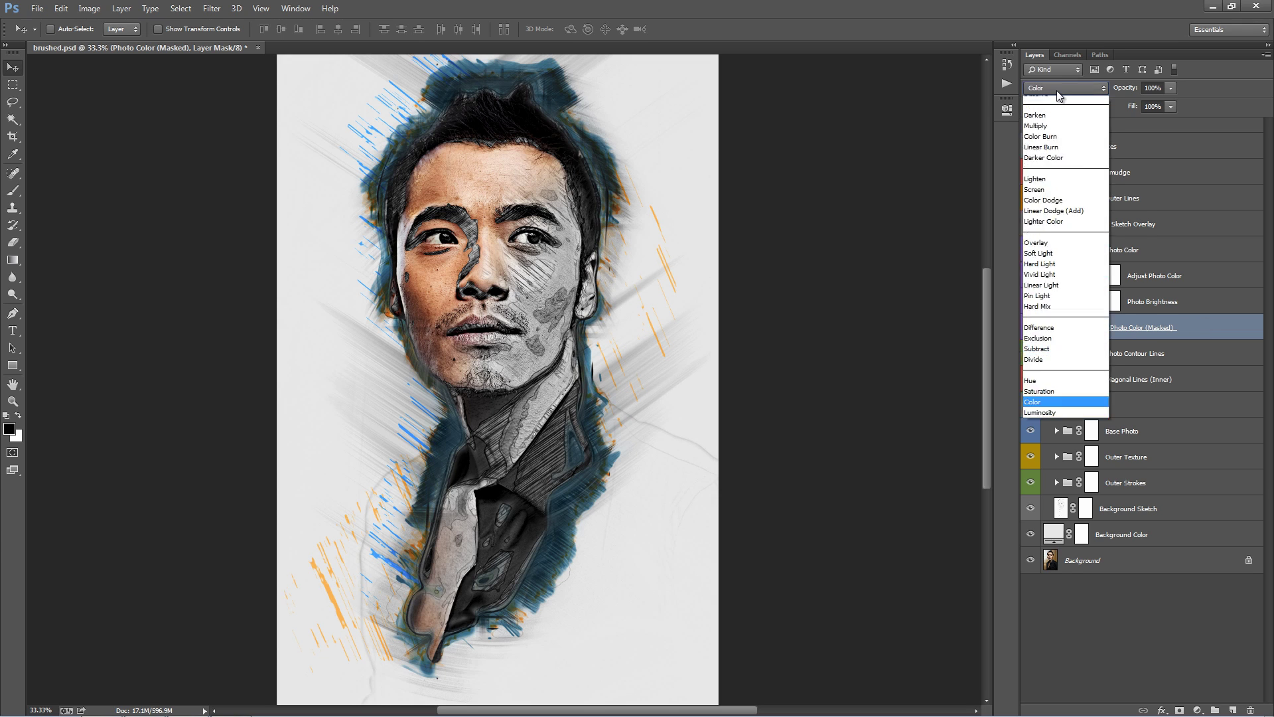
key(Escape)
click(1134, 249)
click(1064, 88)
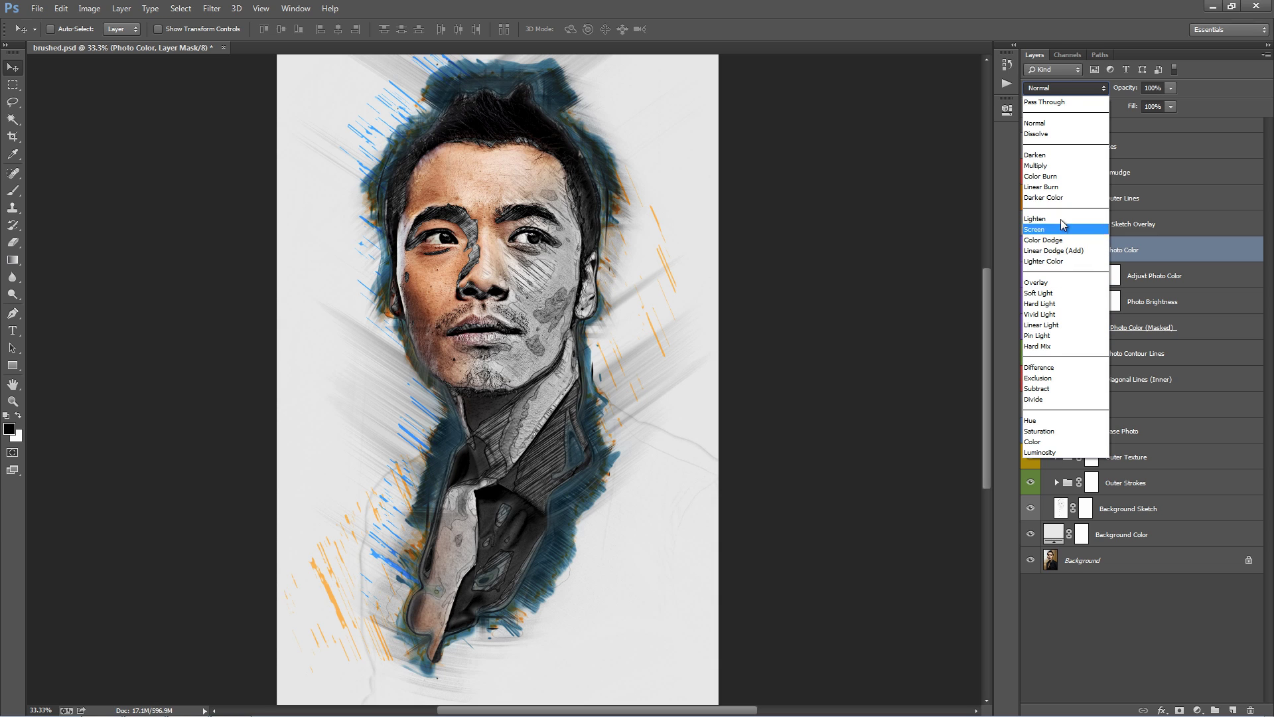
click(1050, 442)
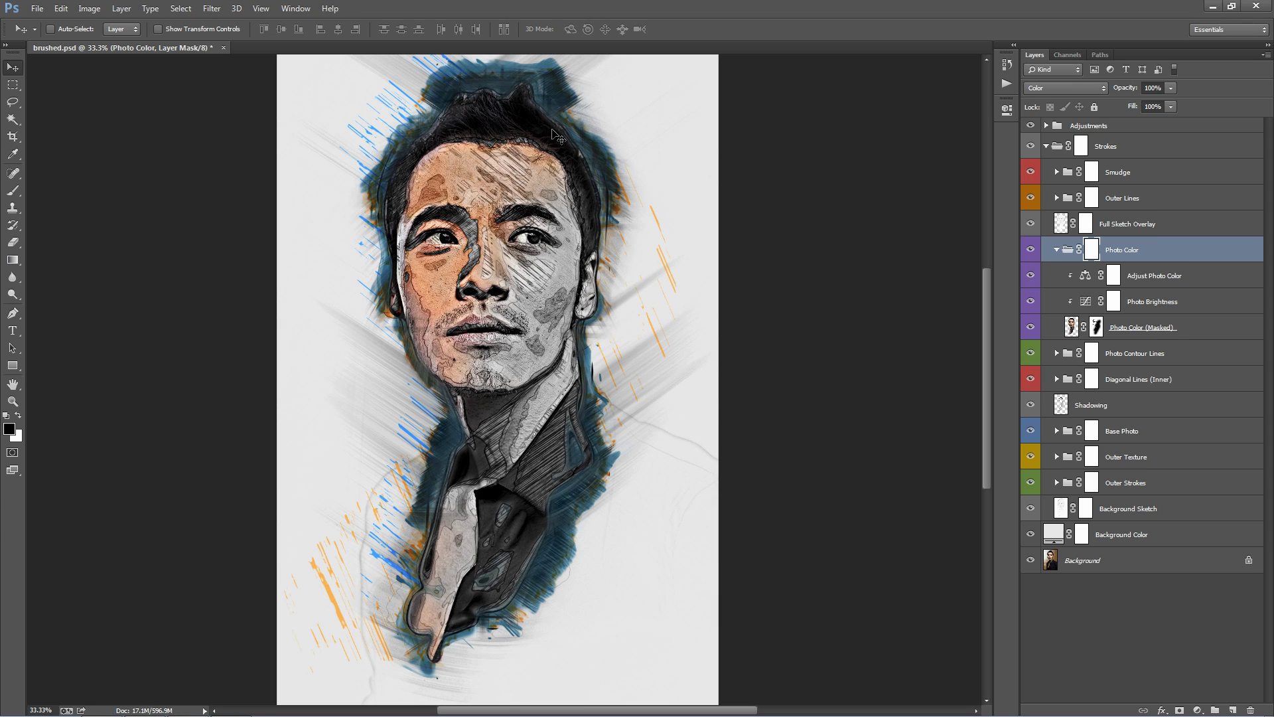
- Undo the Photo Color group's blending change and the brush strokes on the Photo Color (Masked) mask
key(ctrl+z)
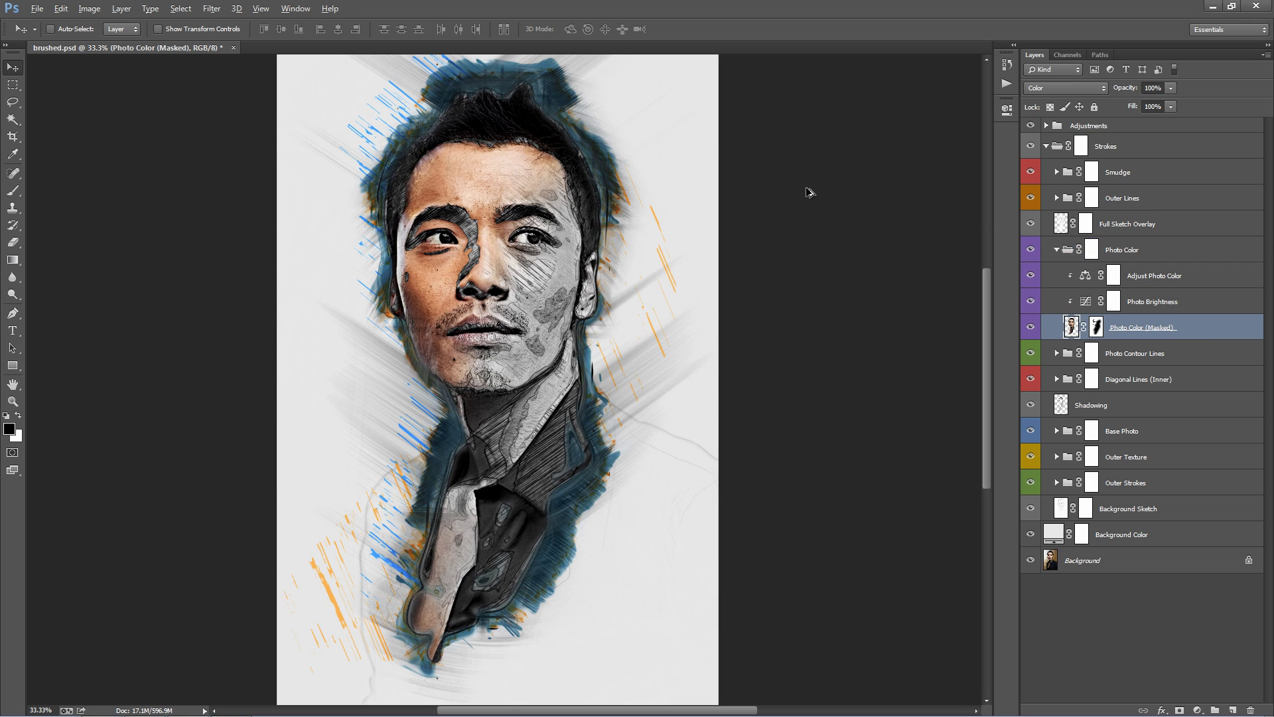
key(ctrl+alt+z)
key(ctrl+alt+z)
key(ctrl+alt+z)
key(ctrl+alt+z)
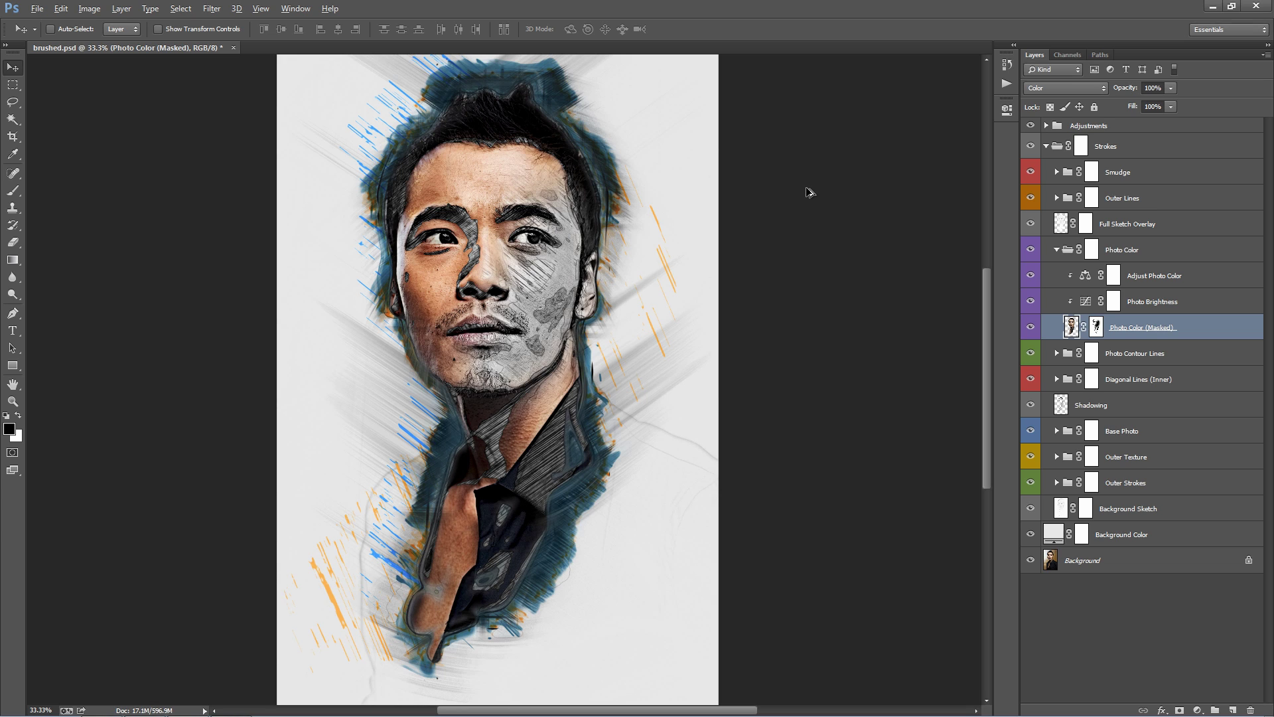
key(ctrl+alt+z)
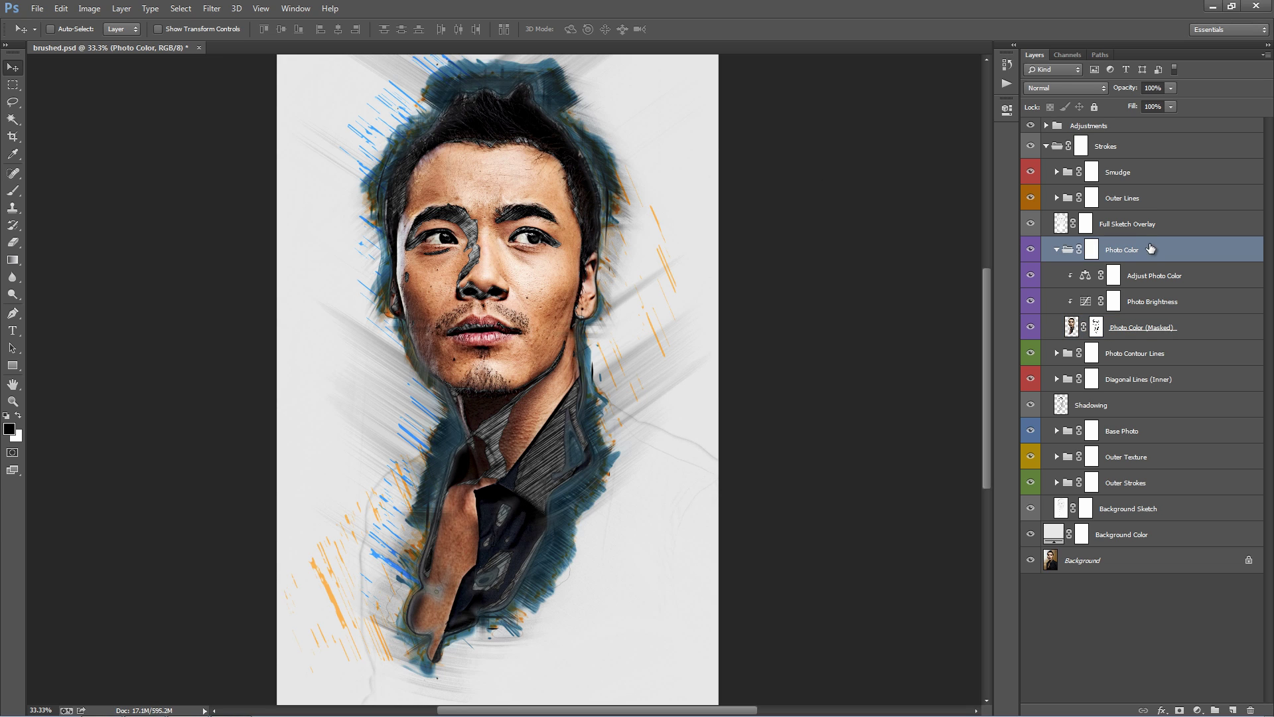
- Set the Photo Color group's blending mode to Color and collapse the group
click(1066, 88)
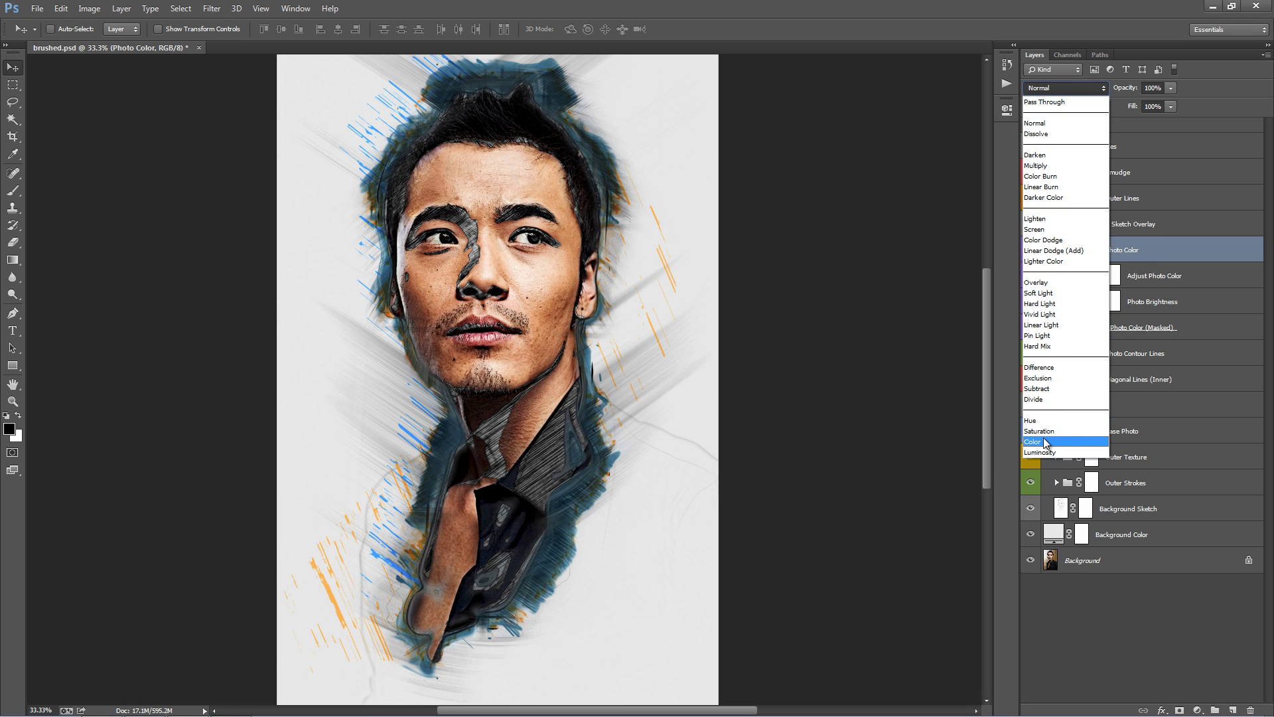
click(1048, 440)
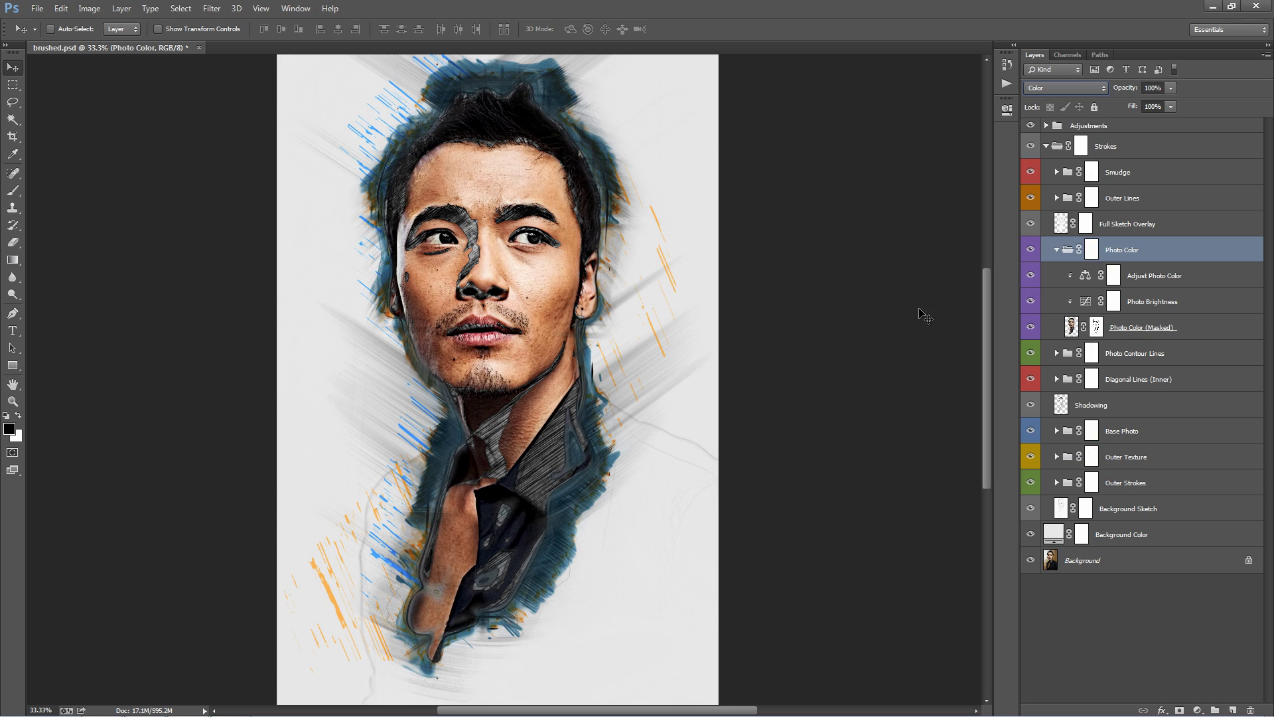
click(1056, 250)
- Select and expand the Photo Contour Lines group to examine its individual line layers
click(1157, 286)
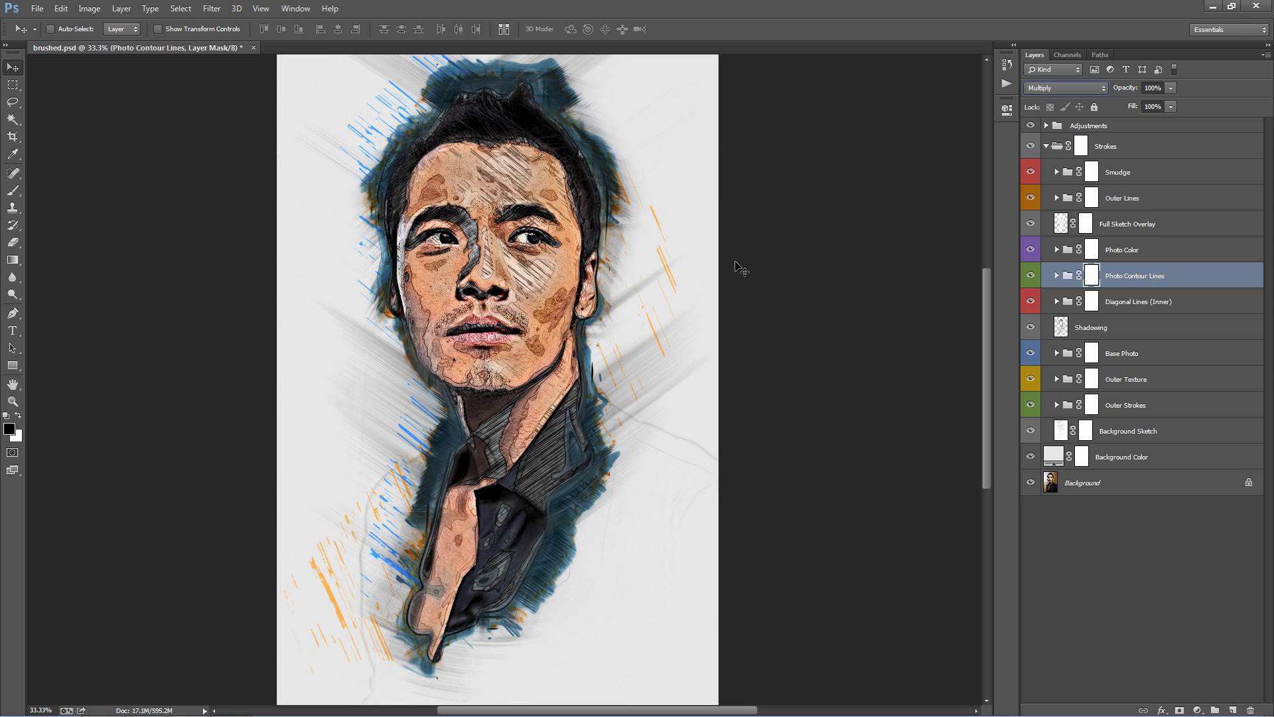
drag(533, 287, 661, 232)
click(1057, 275)
scroll(1116, 393, down, 6)
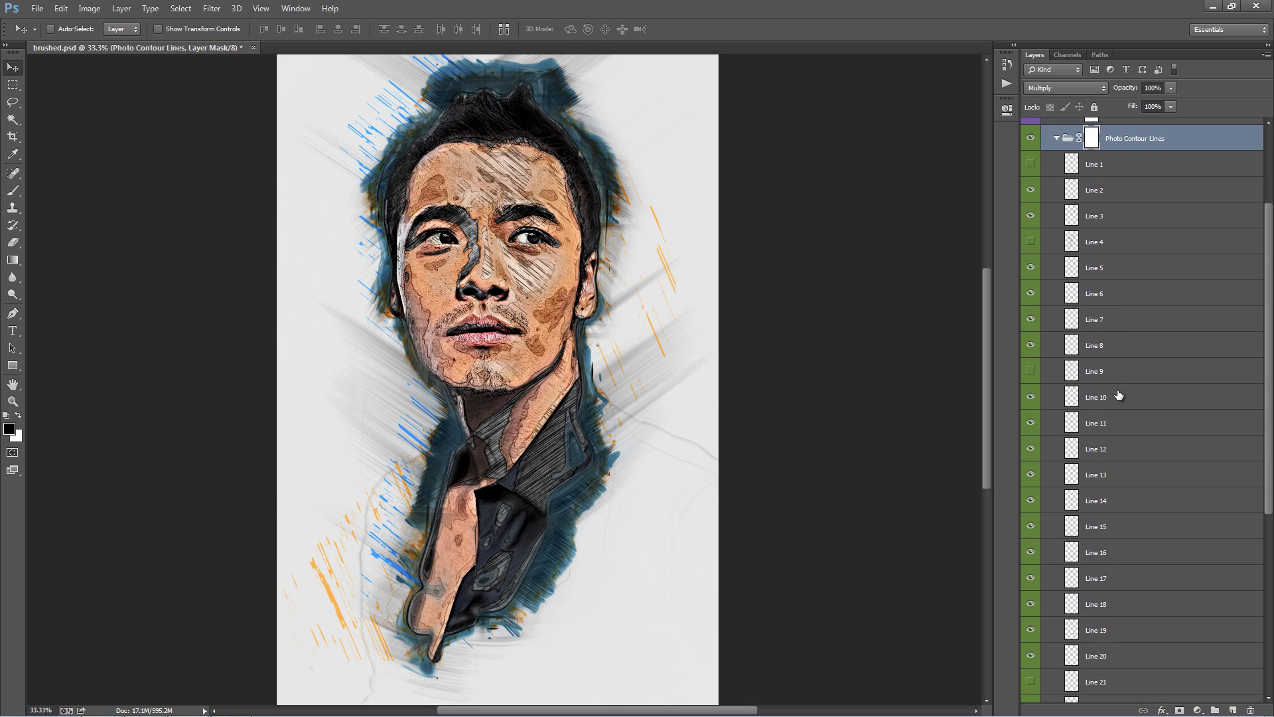
scroll(1117, 394, down, 2)
- Try moving the Line 15 contour layer aside on the canvas and collapse the Photo Contour Lines group
click(1120, 359)
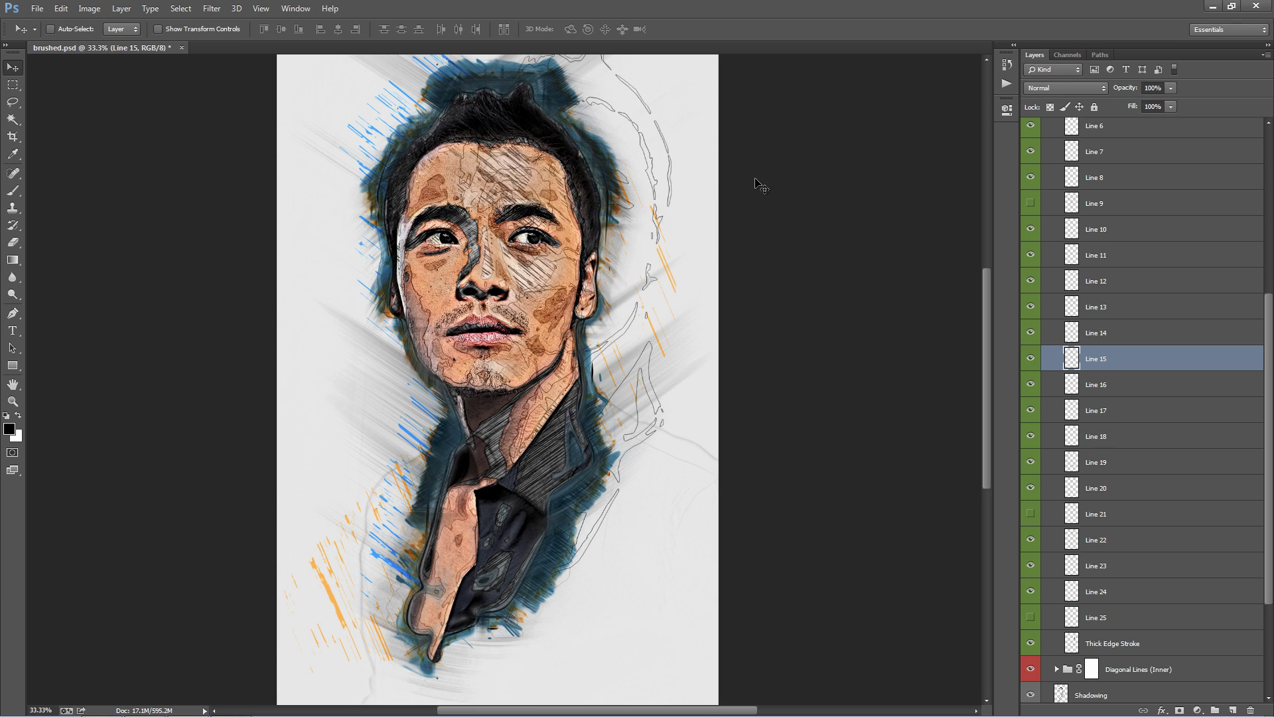
drag(737, 185, 741, 173)
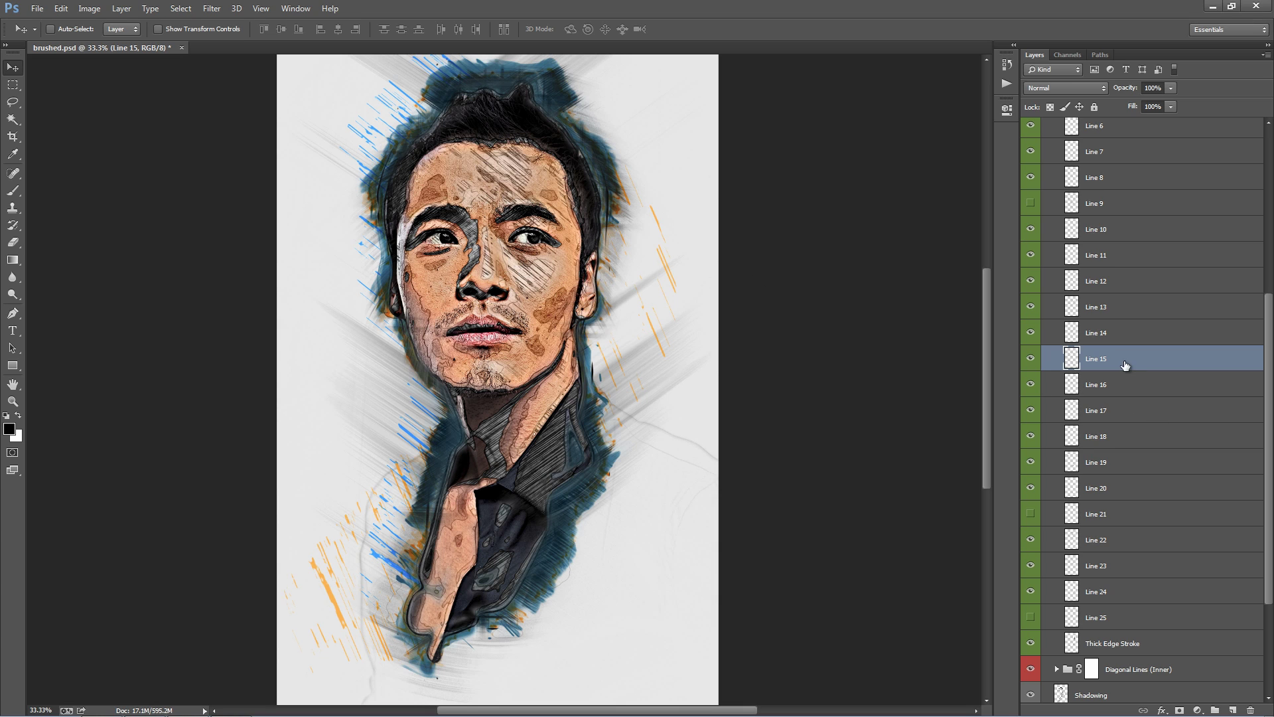
scroll(1125, 364, up, 10)
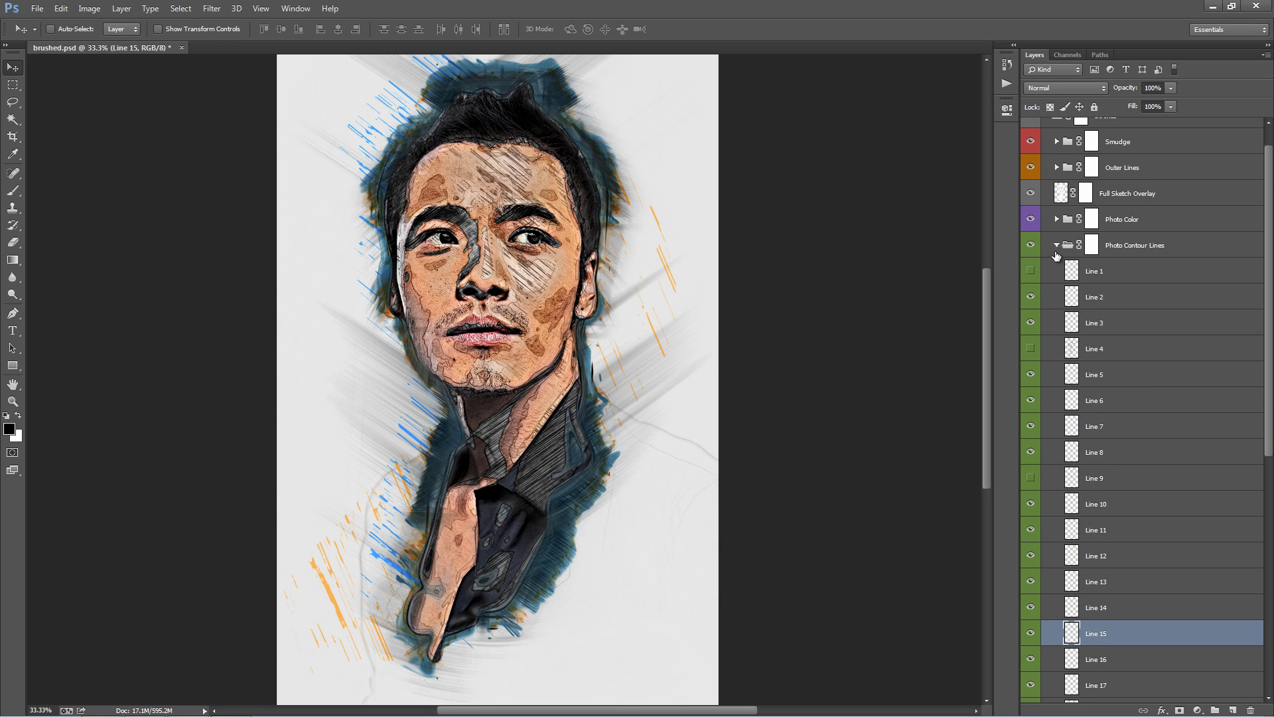
click(1056, 245)
- Try the Photo Contour Lines group above Smudge in the Strokes group, comparing the artwork and undoing the reorder
mouse_move(1132, 268)
mouse_down()
mouse_move(1145, 284)
mouse_move(1139, 213)
mouse_move(1098, 161)
mouse_up()
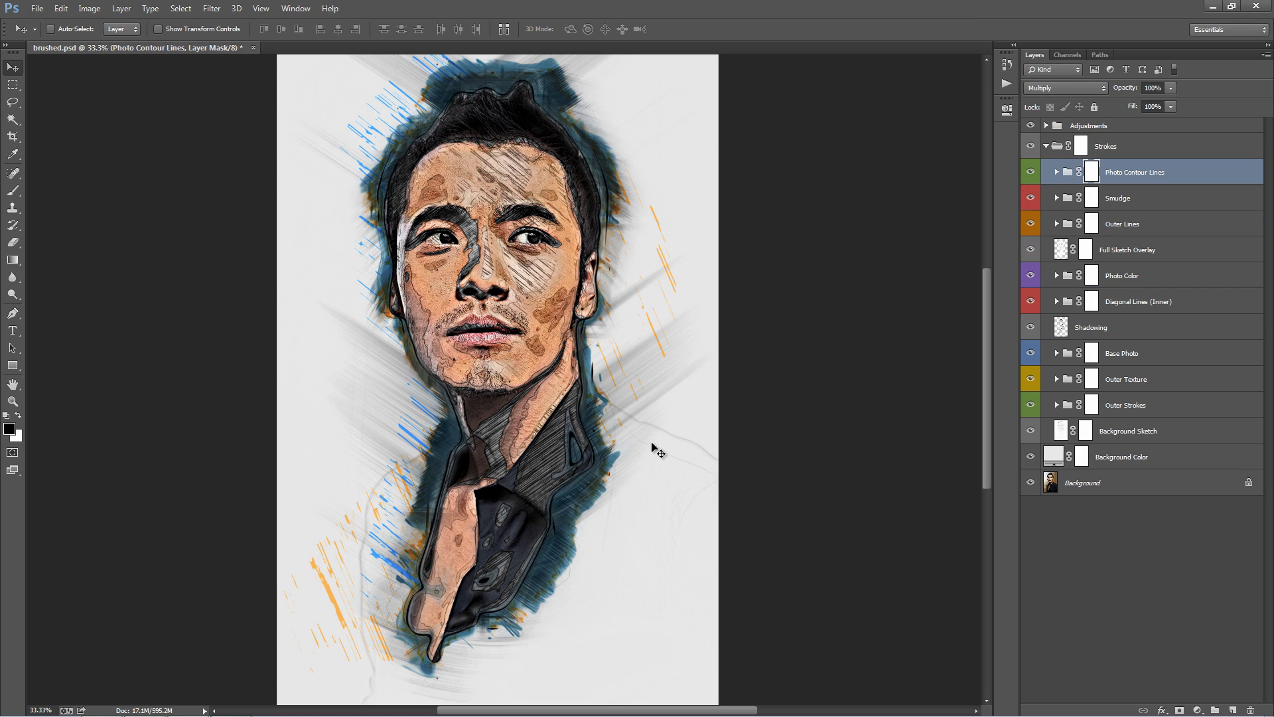
key(ctrl+z)
key(ctrl+z)
key(ctrl+z)
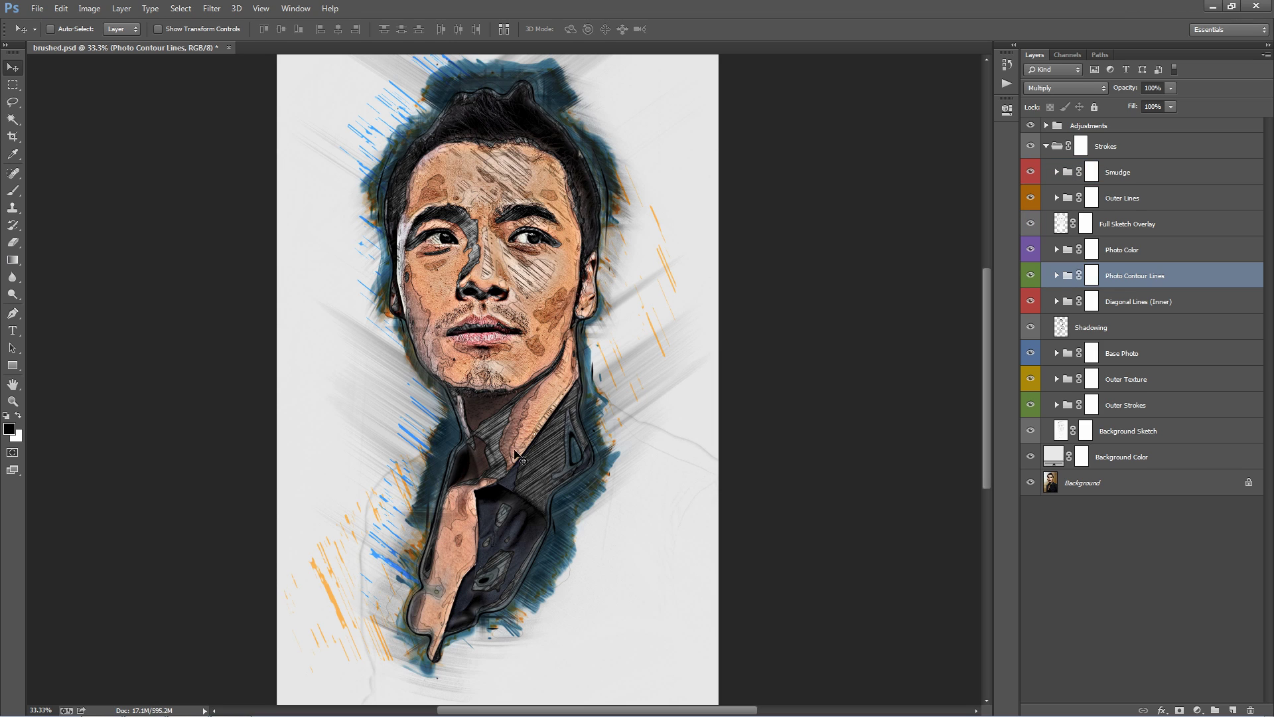
key(ctrl+z)
key(ctrl+z)
- Duplicate the Photo Contour Lines group and merge the copy into a single layer
click(1154, 253)
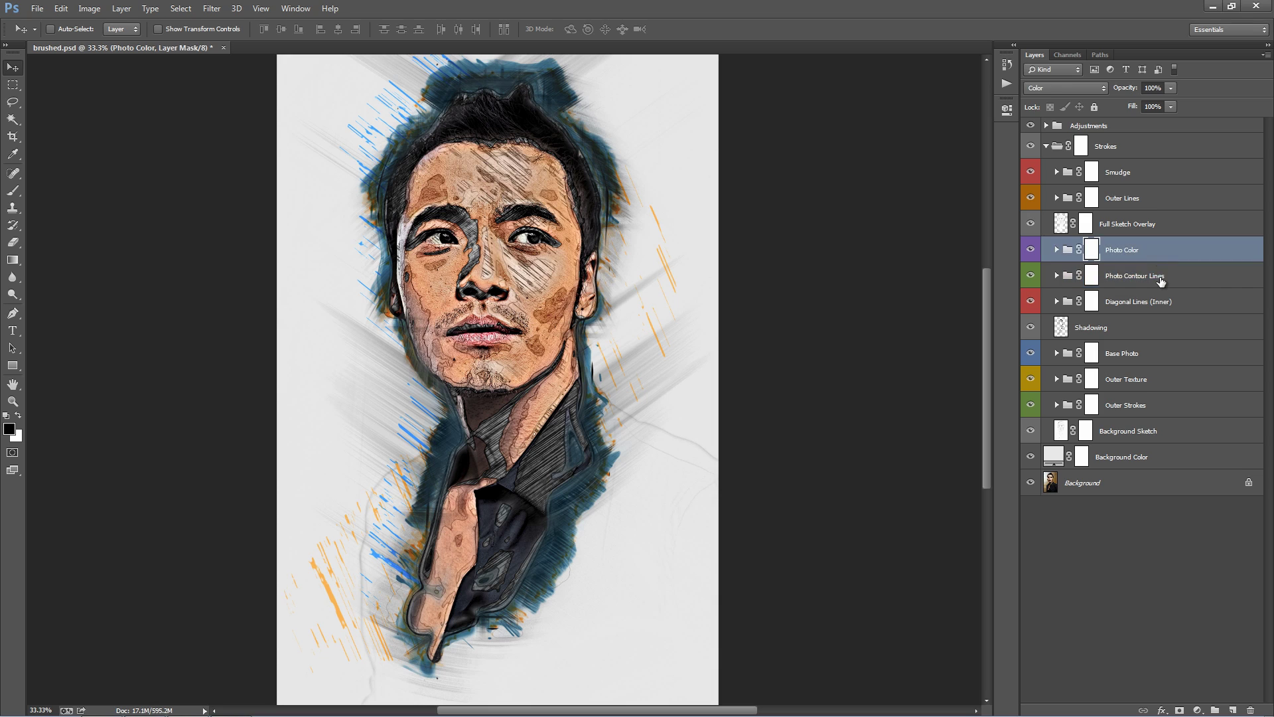
click(1160, 276)
key(ctrl+j)
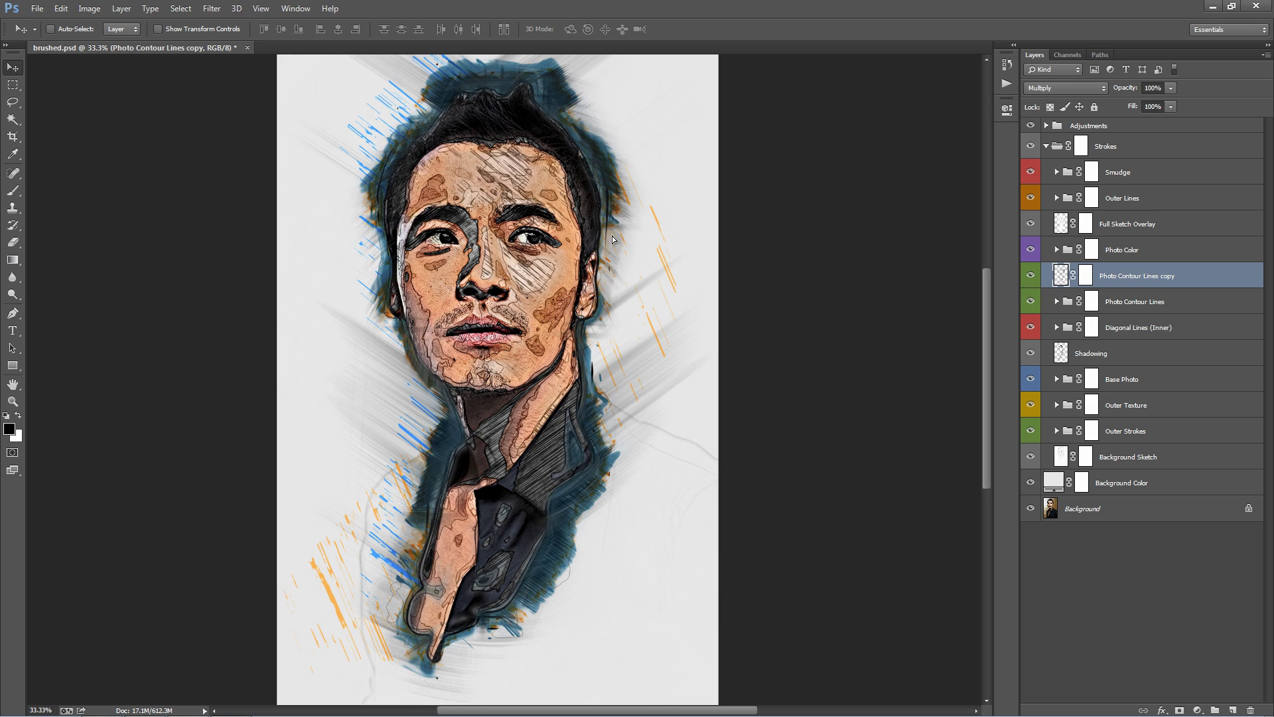
- Compare the artwork with and without the merged Photo Contour Lines copy and leave that copy hidden
drag(621, 255, 523, 210)
key(ctrl+z)
click(1030, 276)
click(1030, 275)
click(1030, 275)
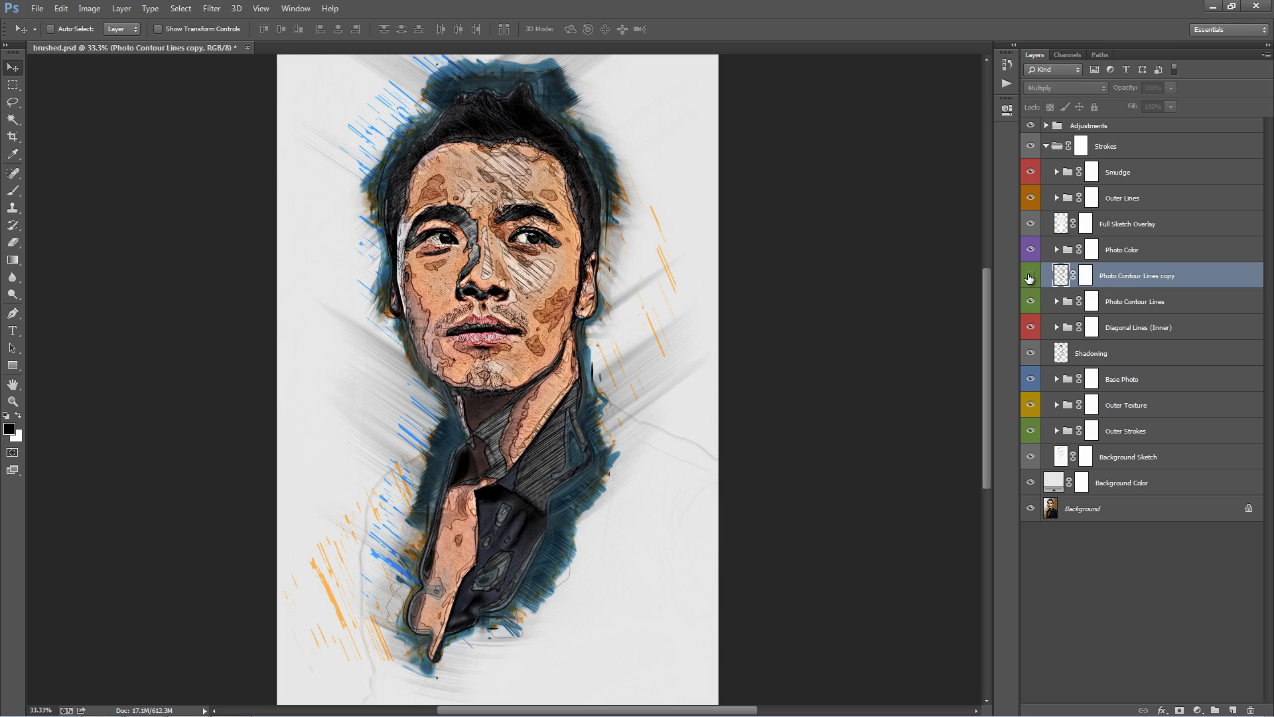
click(1030, 276)
click(1030, 276)
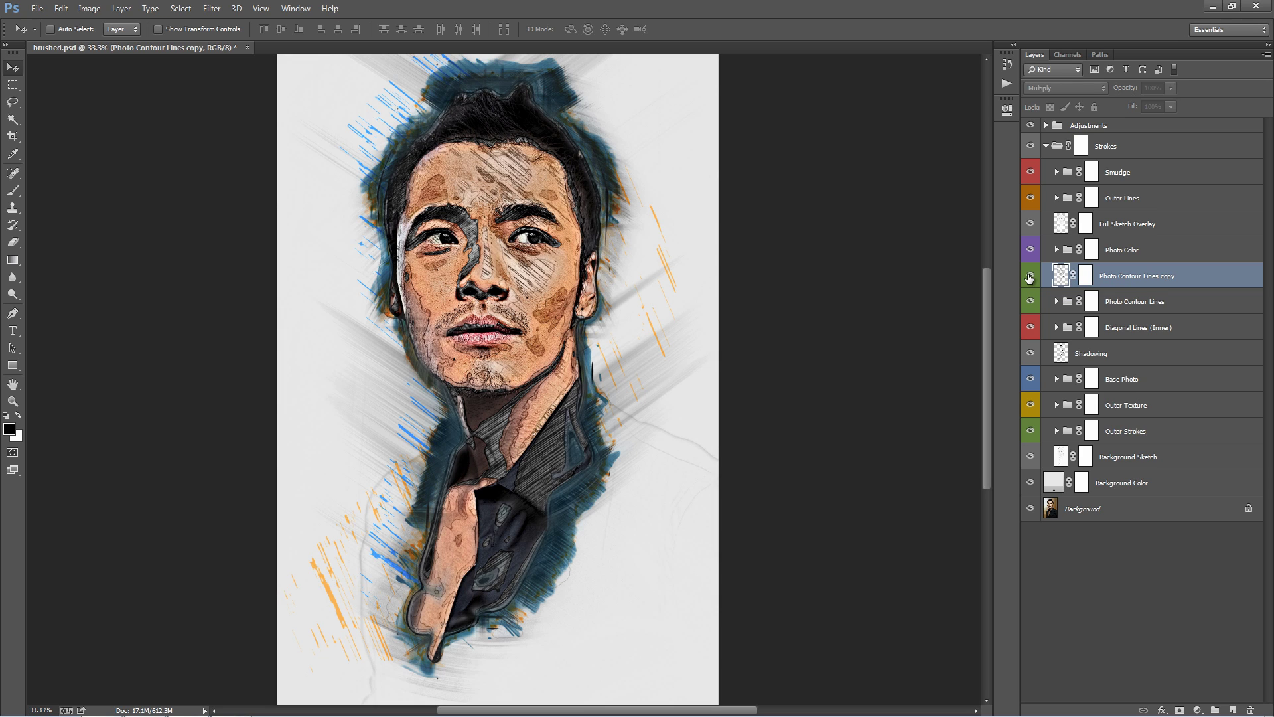
click(1030, 275)
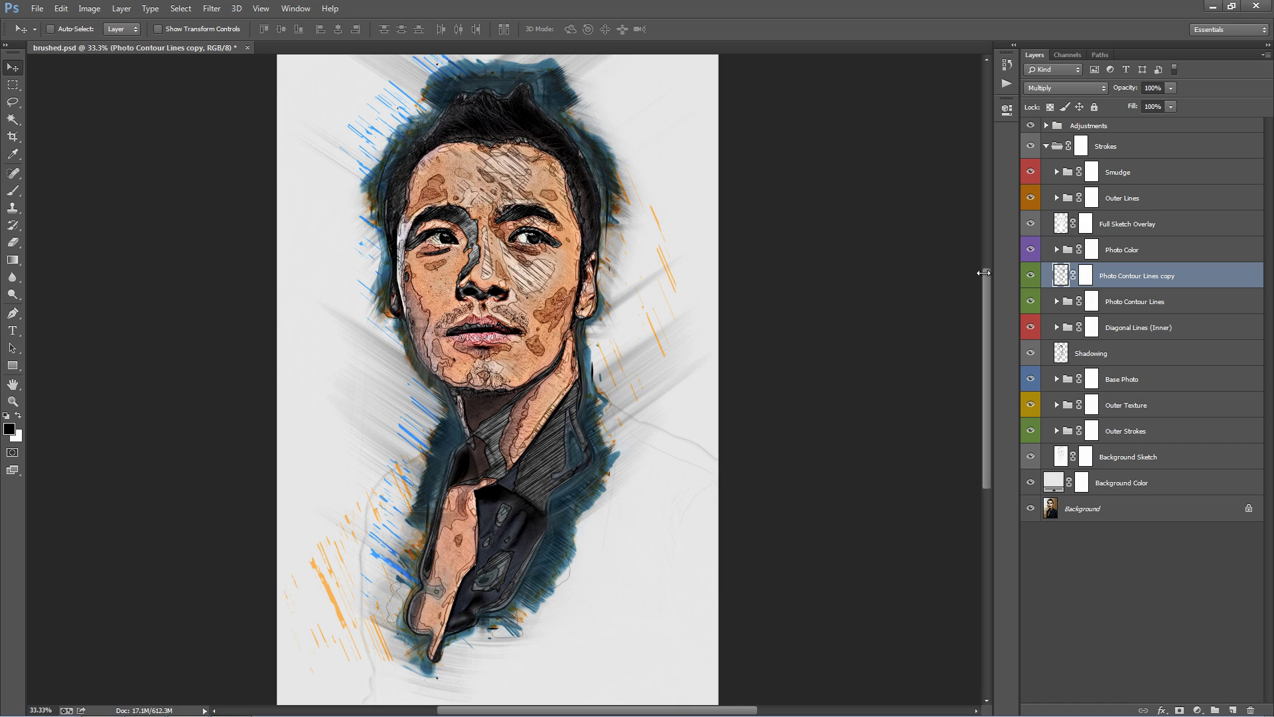
click(1030, 275)
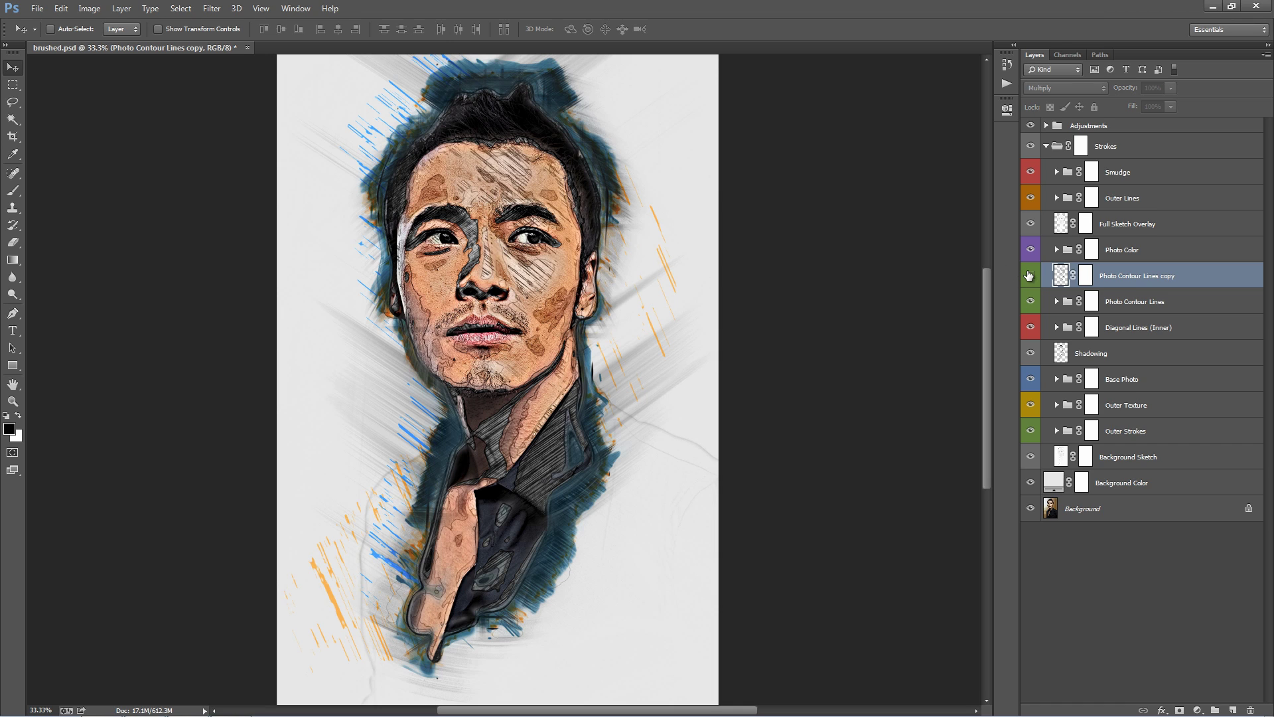
- Paint black on the Photo Contour Lines group's mask with a 200 px brush to hide contour lines on the cheek near the ear
click(1200, 306)
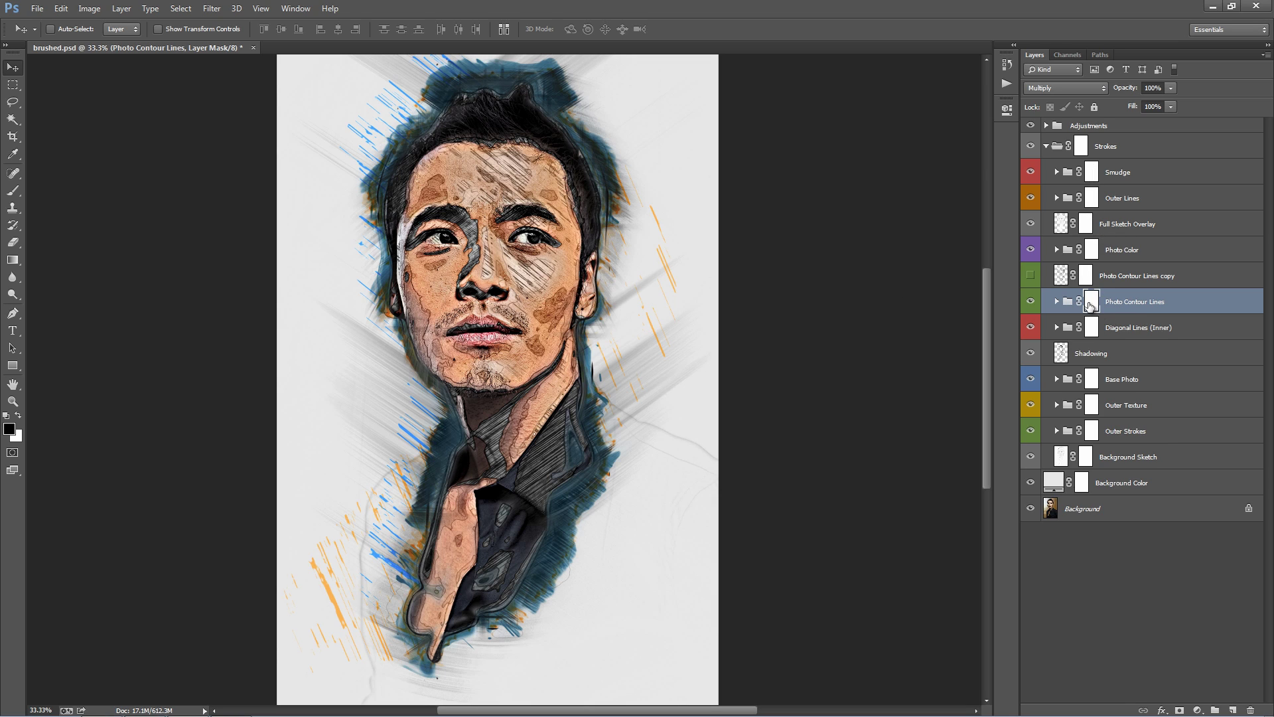
key(b)
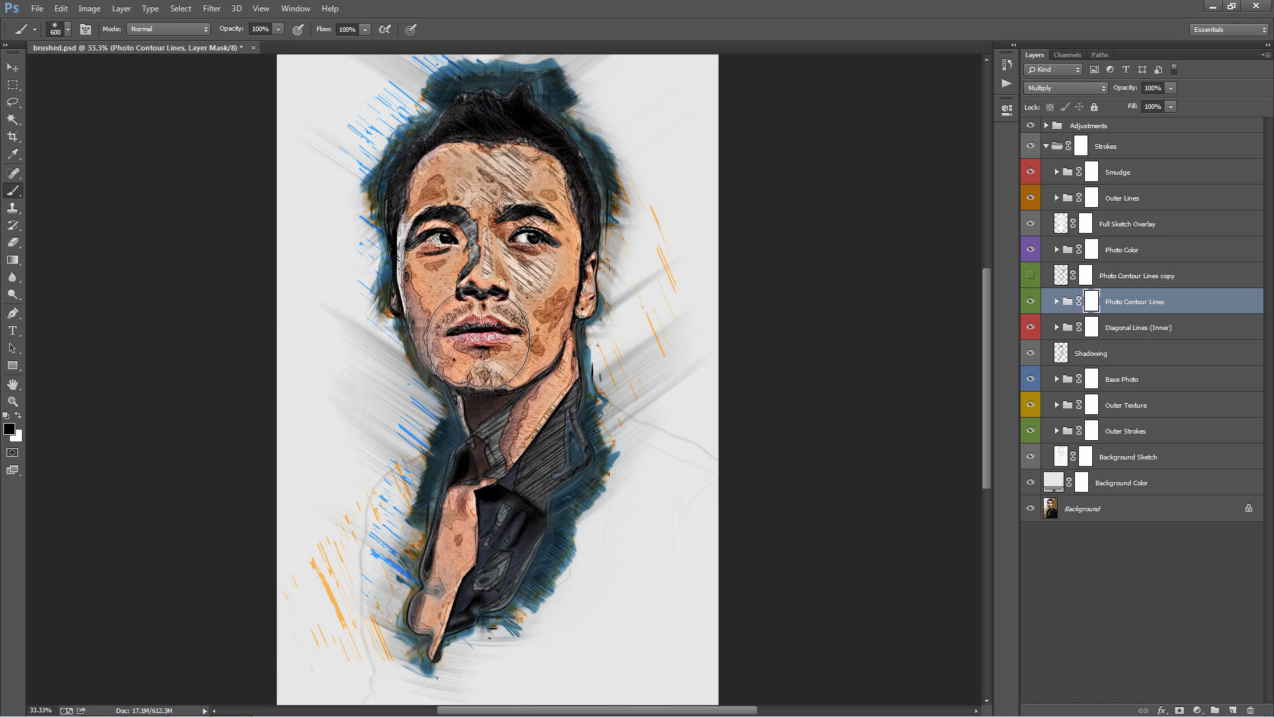
key(bracketleft)
key(bracketleft)
key(bracketleft)
key(bracketleft)
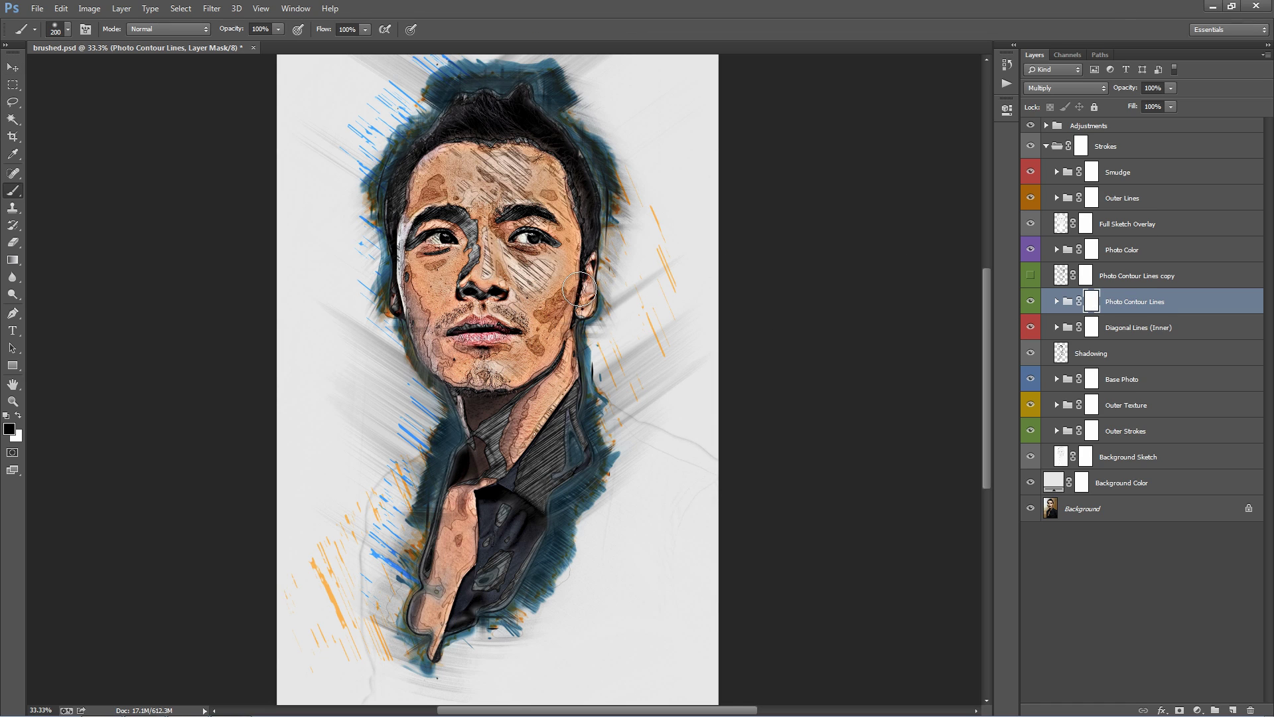
drag(556, 288, 558, 309)
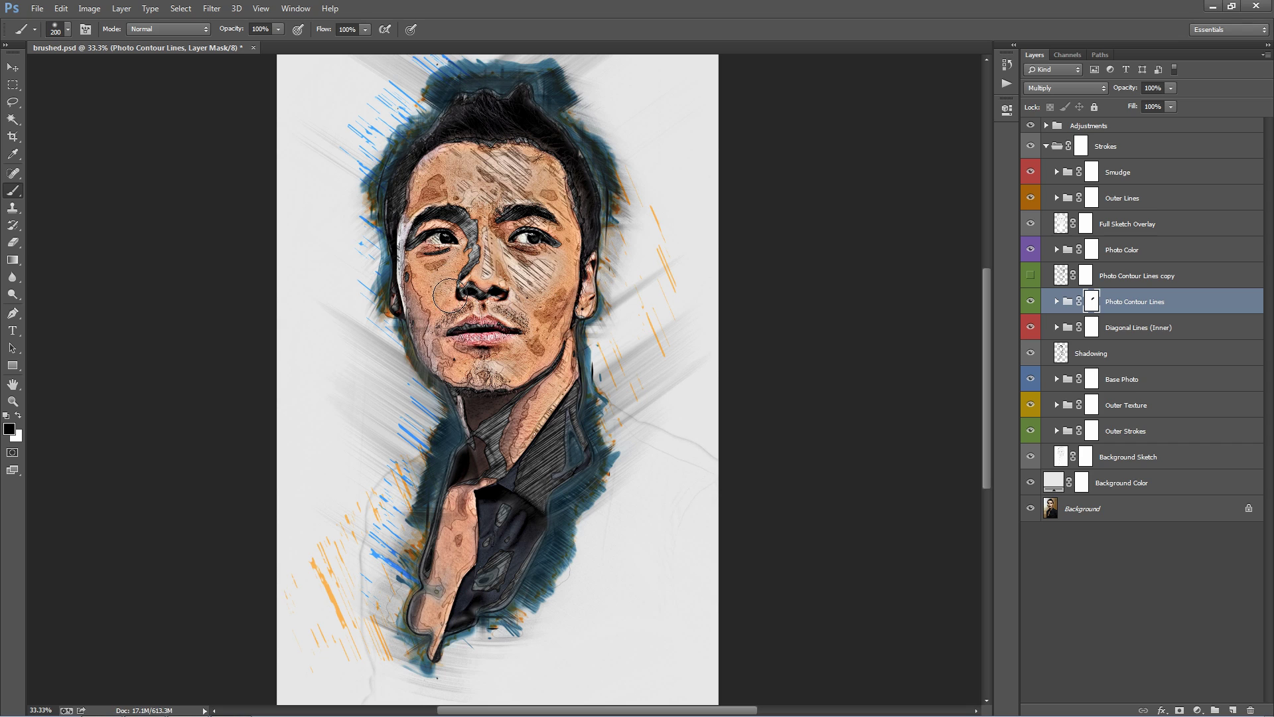
mouse_move(402, 260)
mouse_down()
mouse_move(447, 382)
mouse_move(415, 280)
mouse_move(469, 373)
mouse_up()
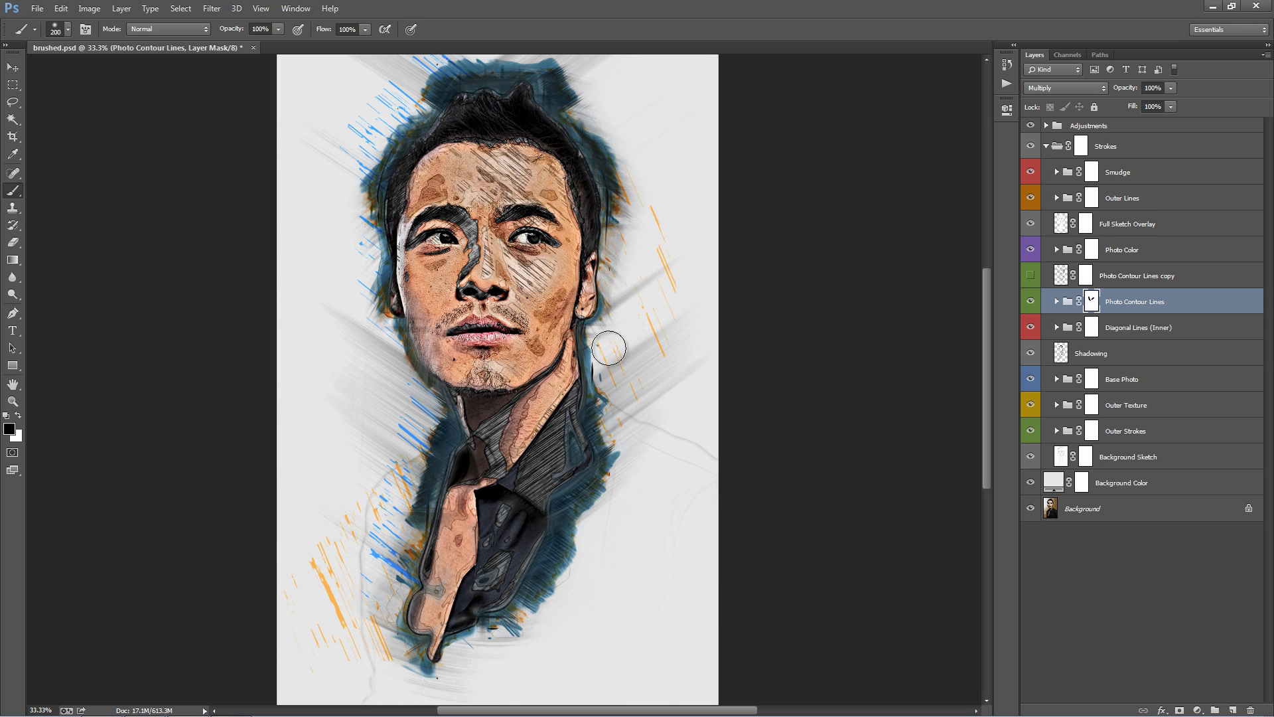
key(ctrl+z)
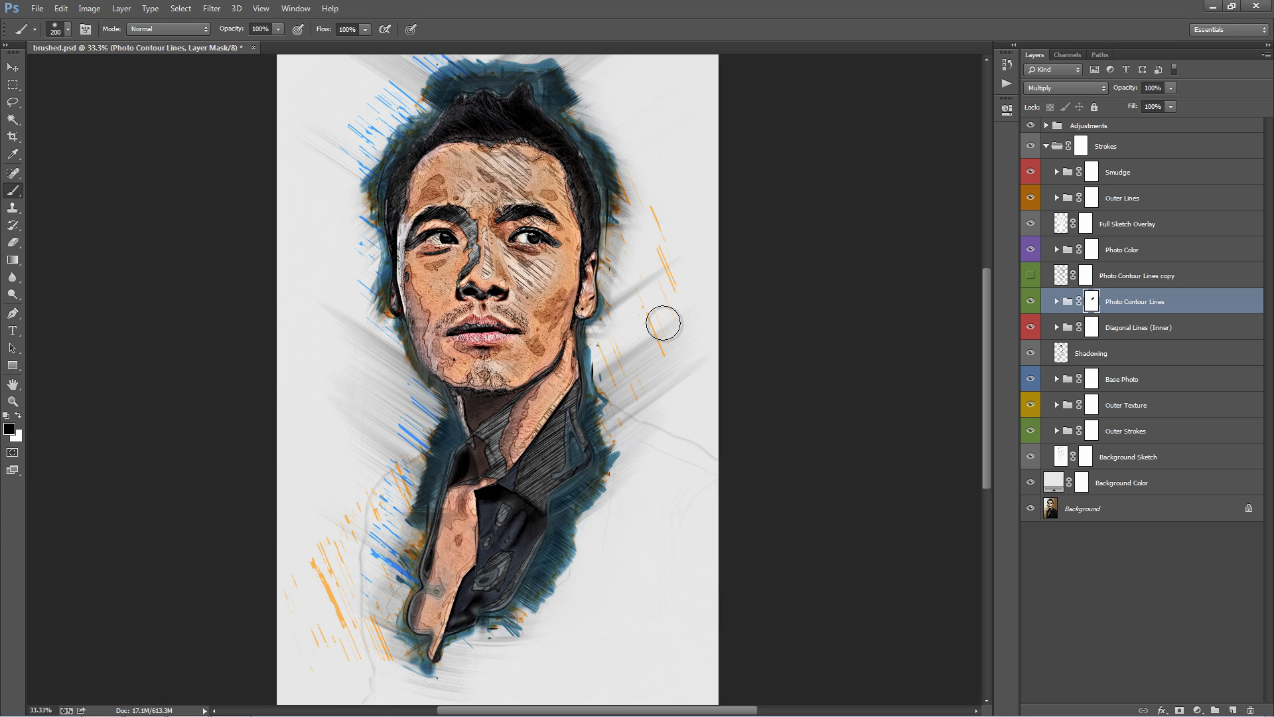
- Try painting black on the Outer Texture group's mask around the top of the head and undo the stroke
click(1092, 406)
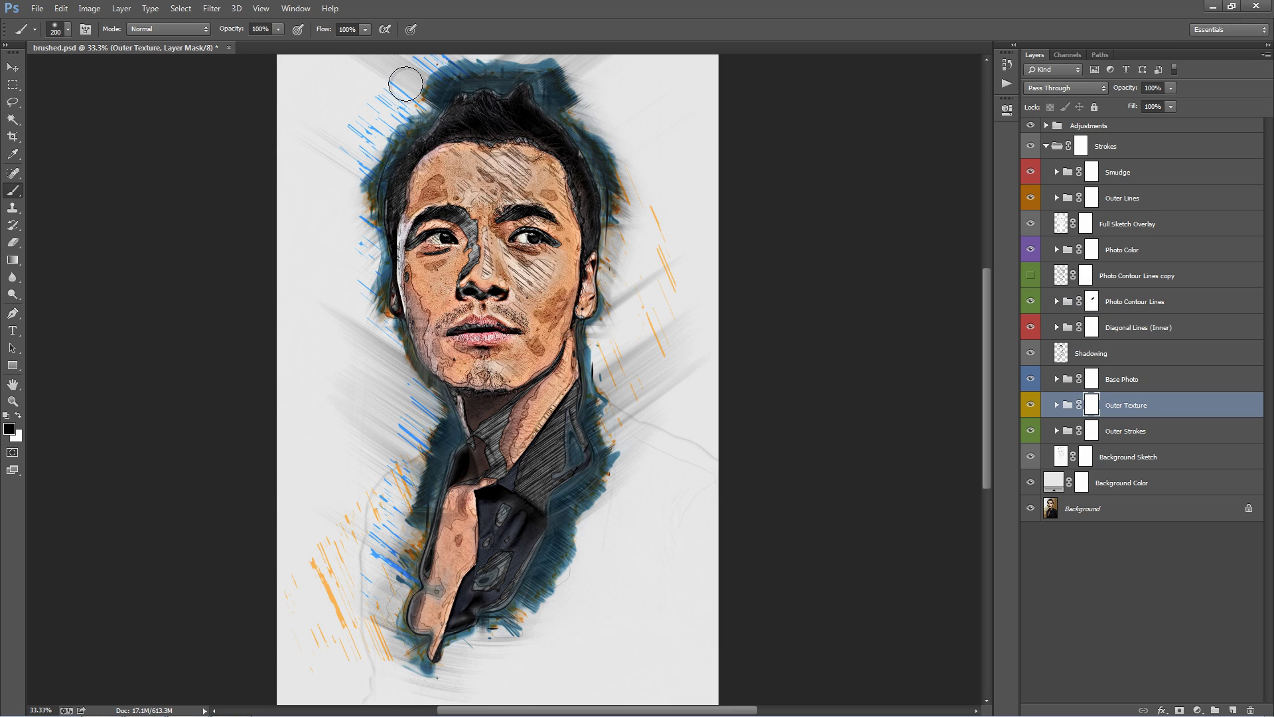
scroll(441, 212, up, 1)
mouse_move(525, 132)
mouse_down()
mouse_move(385, 121)
mouse_move(619, 119)
mouse_up()
key(ctrl+z)
key(v)
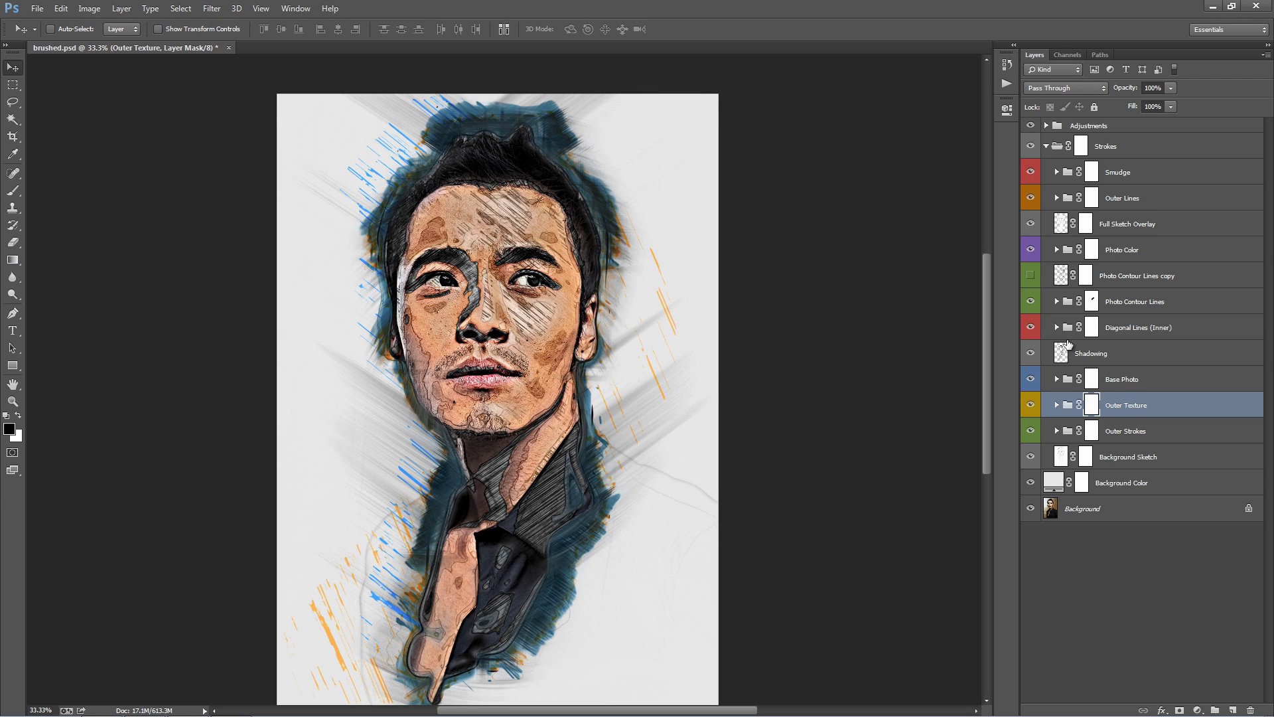
- Try moving the Diagonal Lines (Inner) group aside on the canvas and undo the move
click(1093, 332)
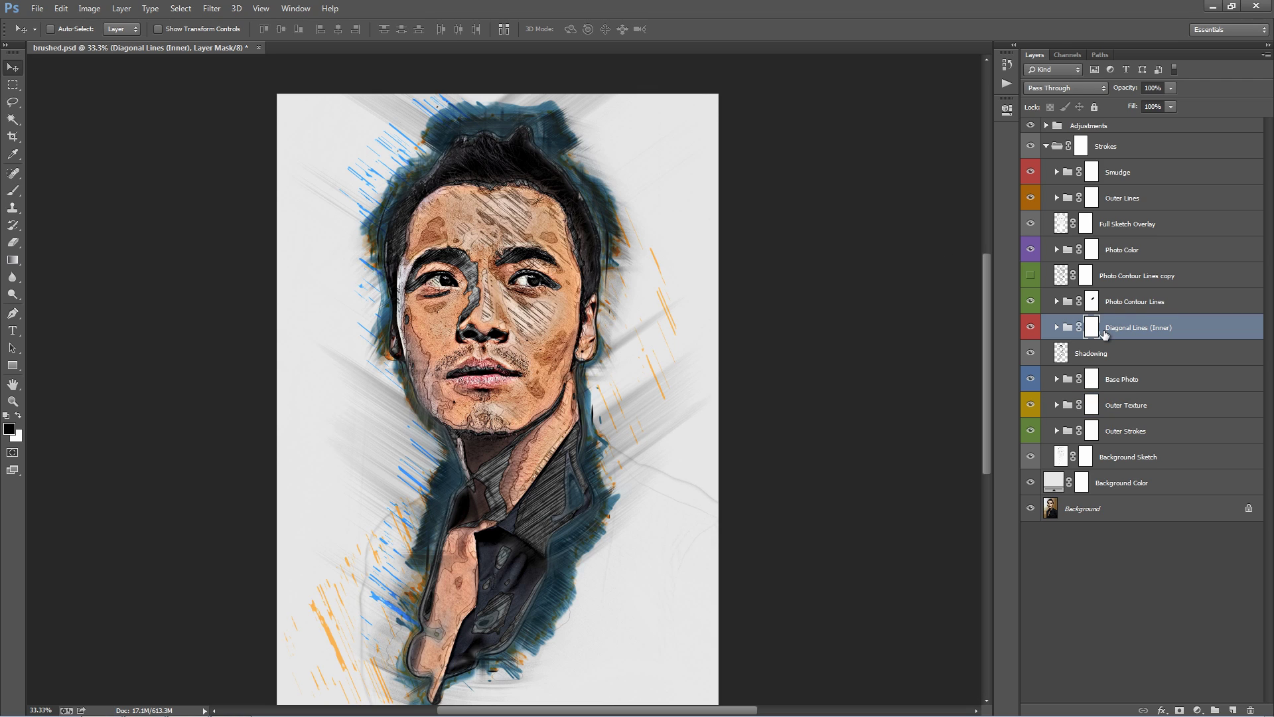
scroll(874, 332, down, 2)
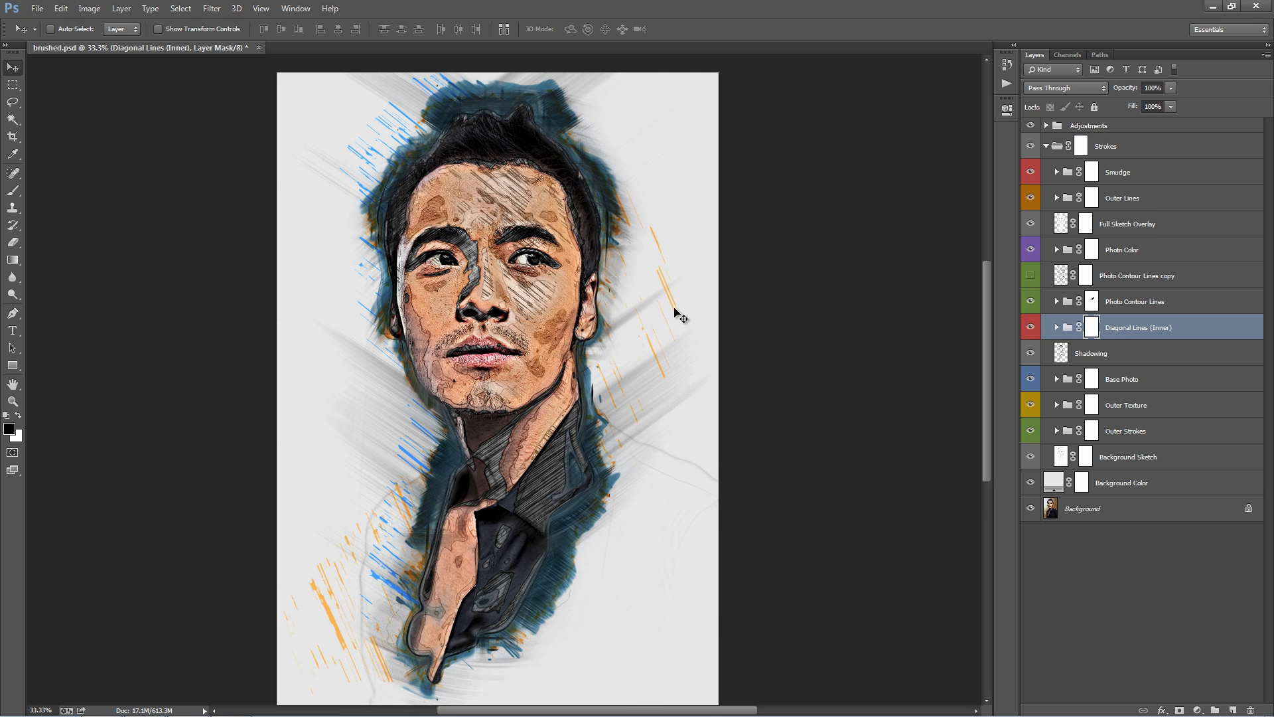
drag(588, 308, 695, 296)
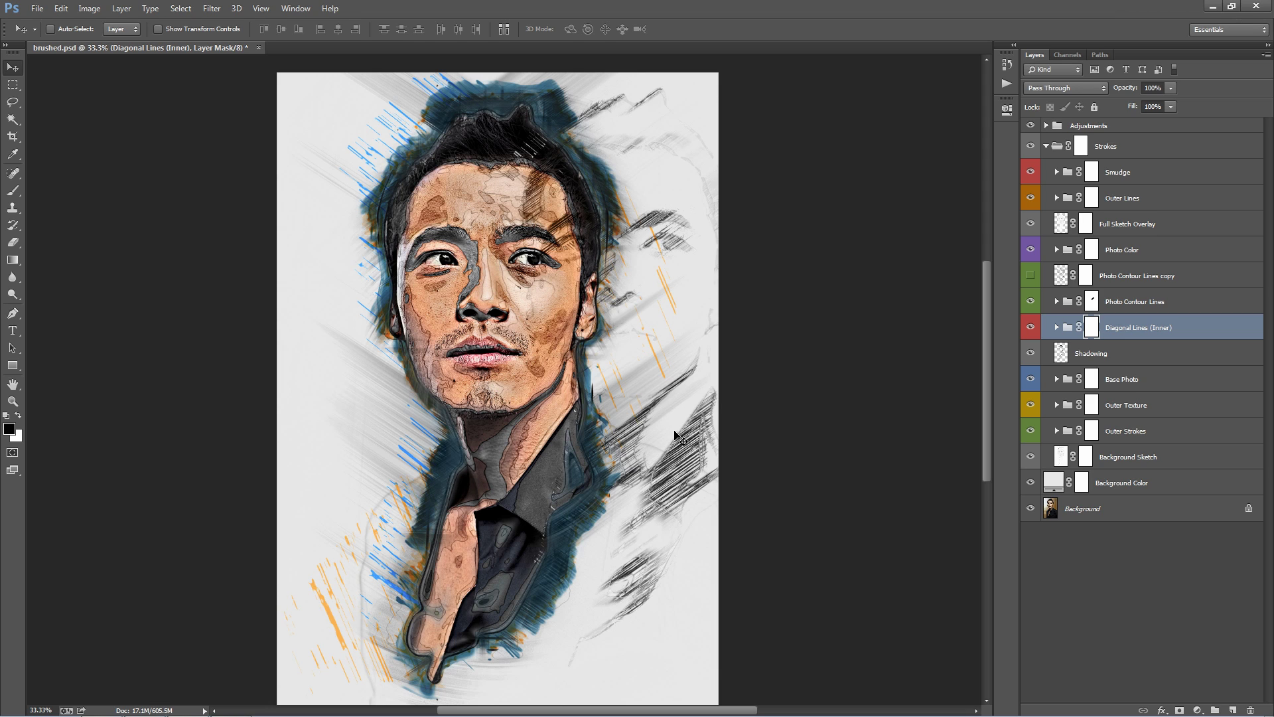
key(ctrl+z)
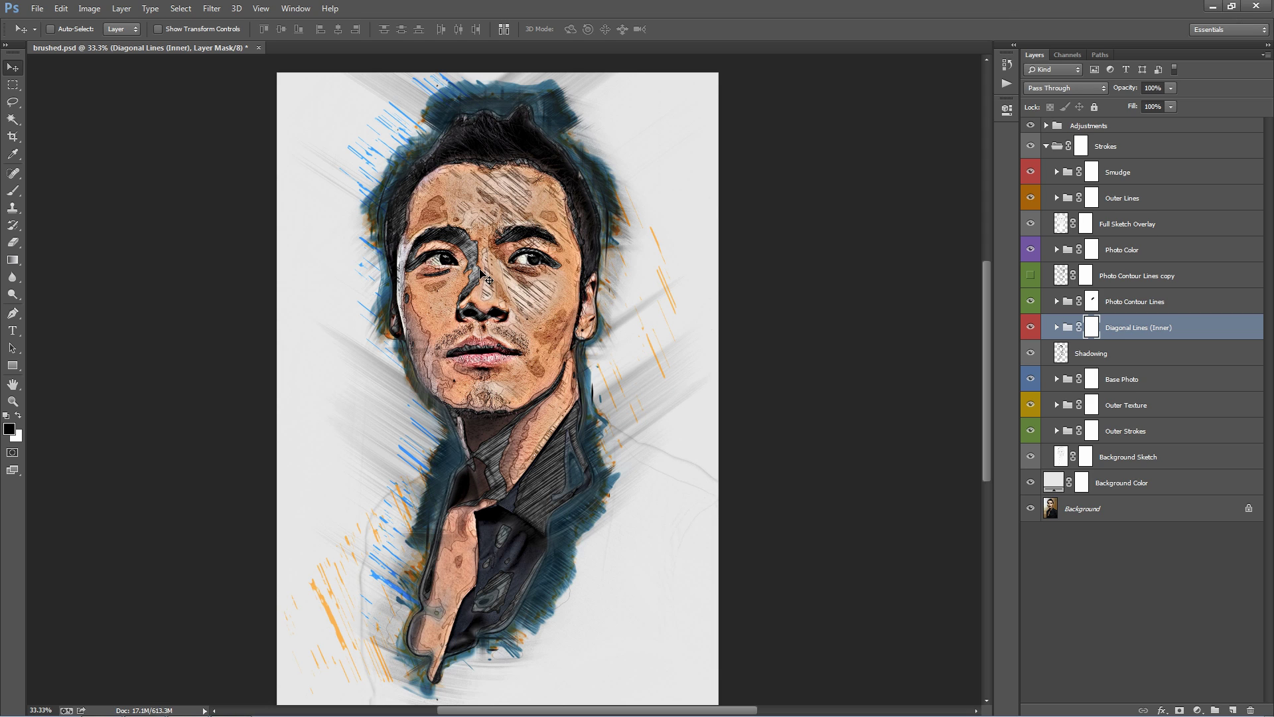
- Expand the Diagonal Lines (Inner) group and compare the artwork with its thin and thick line layers hidden and shown
click(1055, 330)
click(1144, 355)
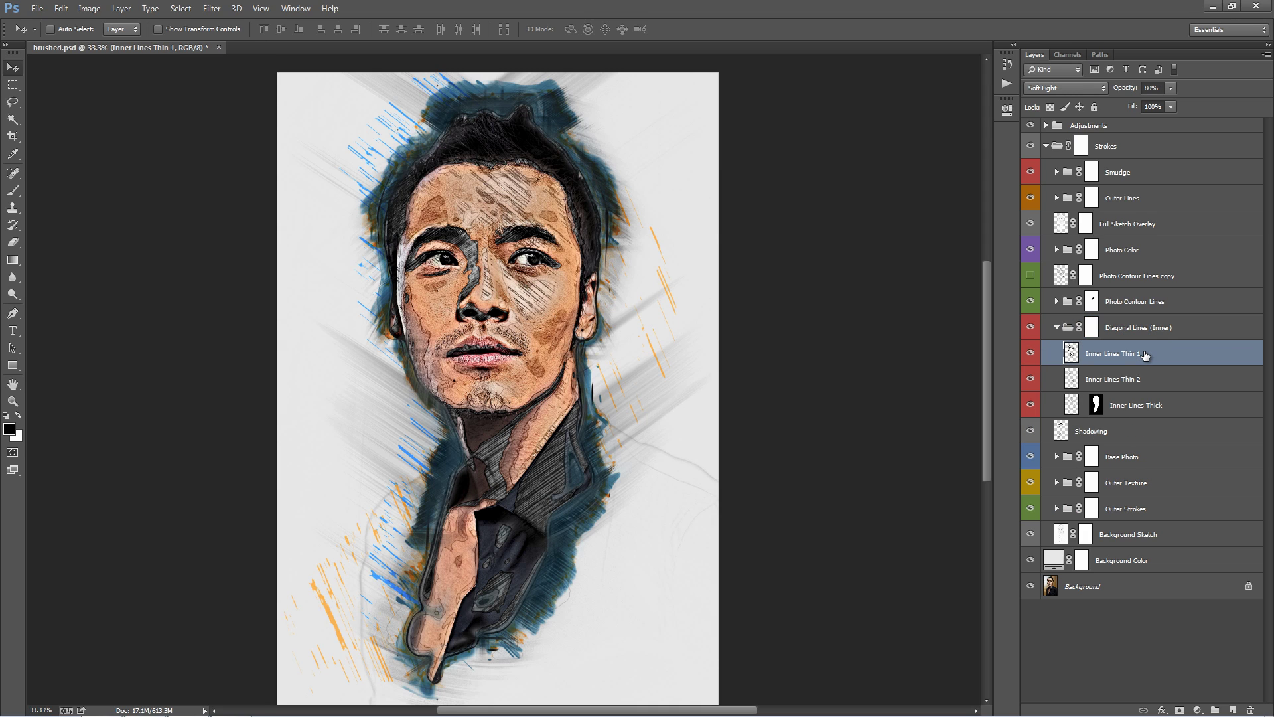
click(1149, 376)
click(1147, 358)
click(1031, 378)
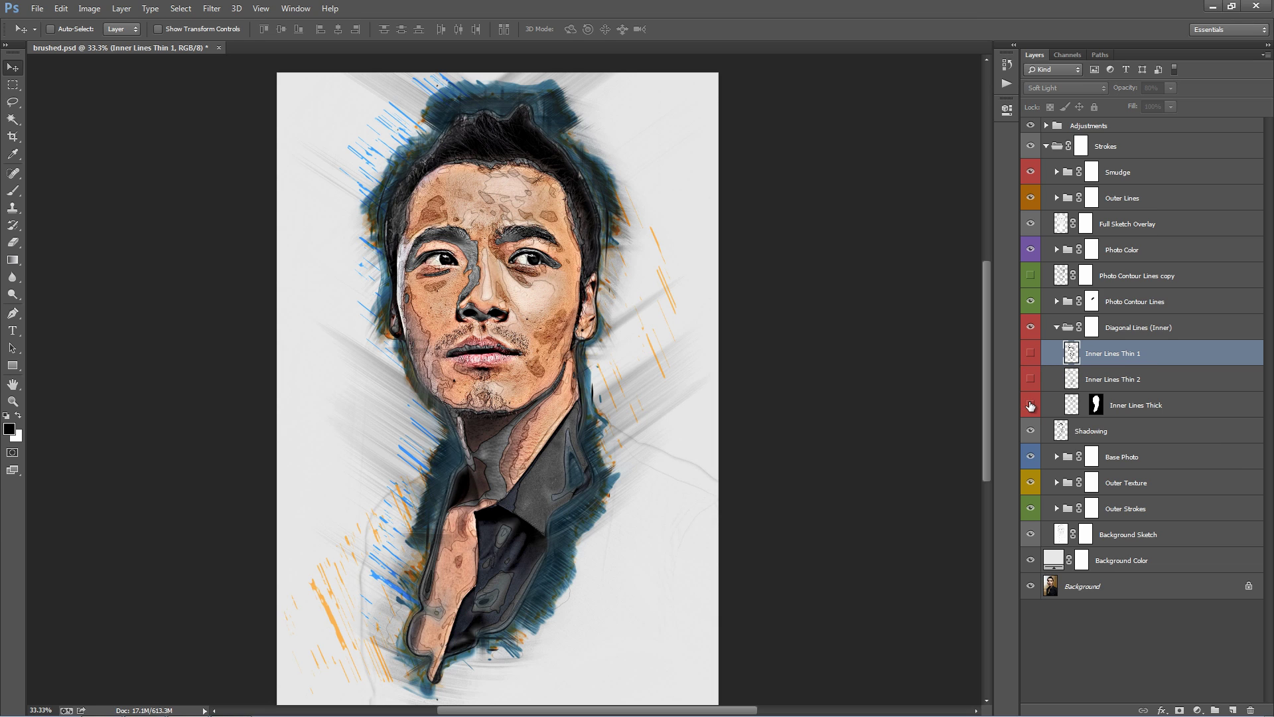
click(1030, 405)
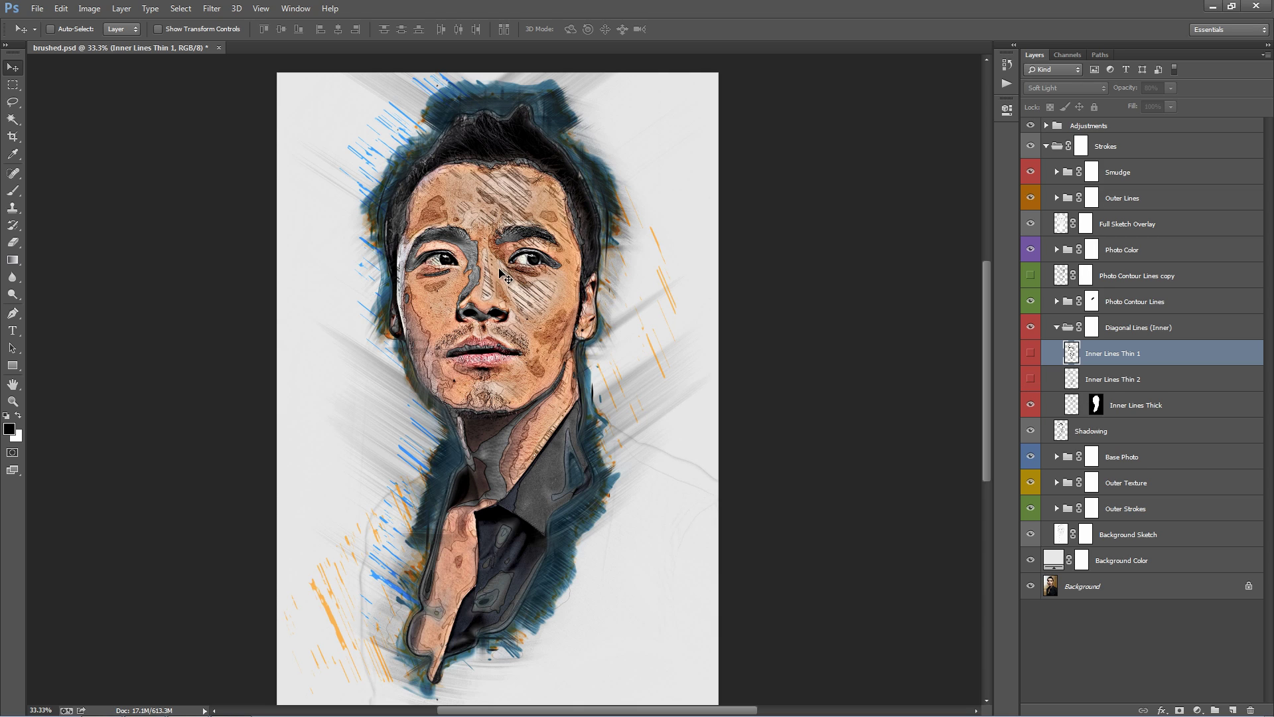
click(1030, 405)
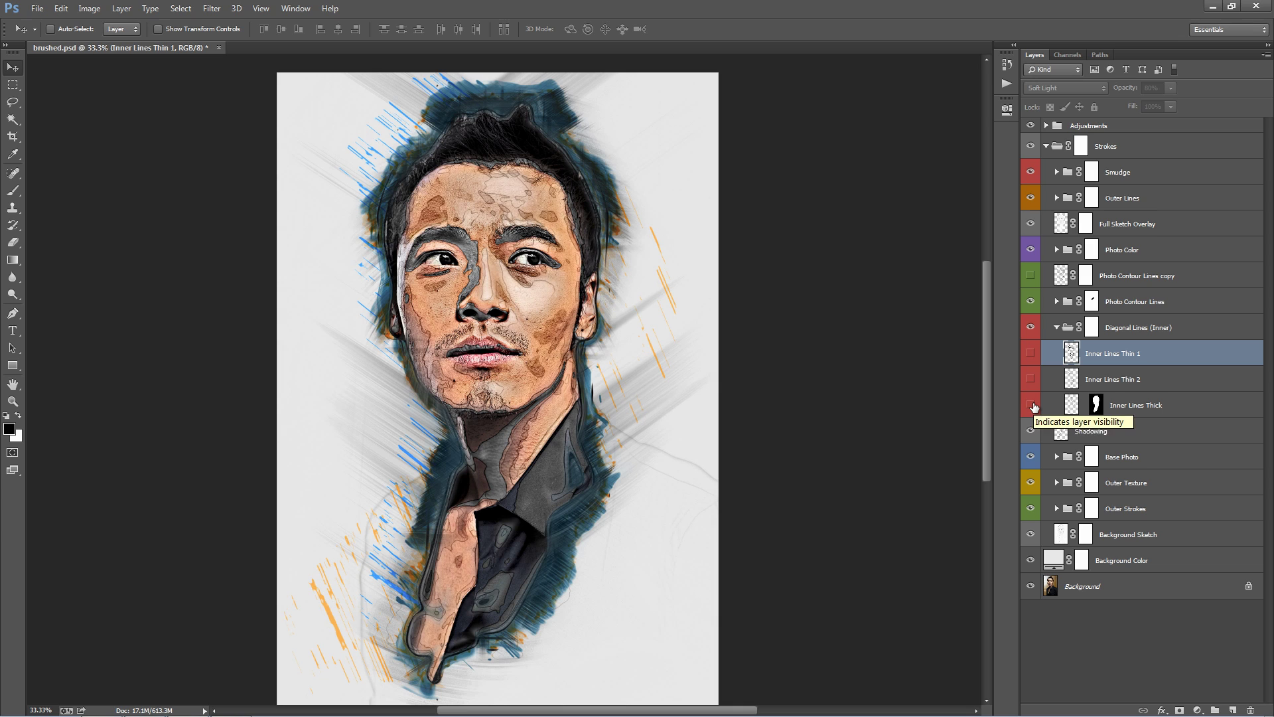
click(1133, 404)
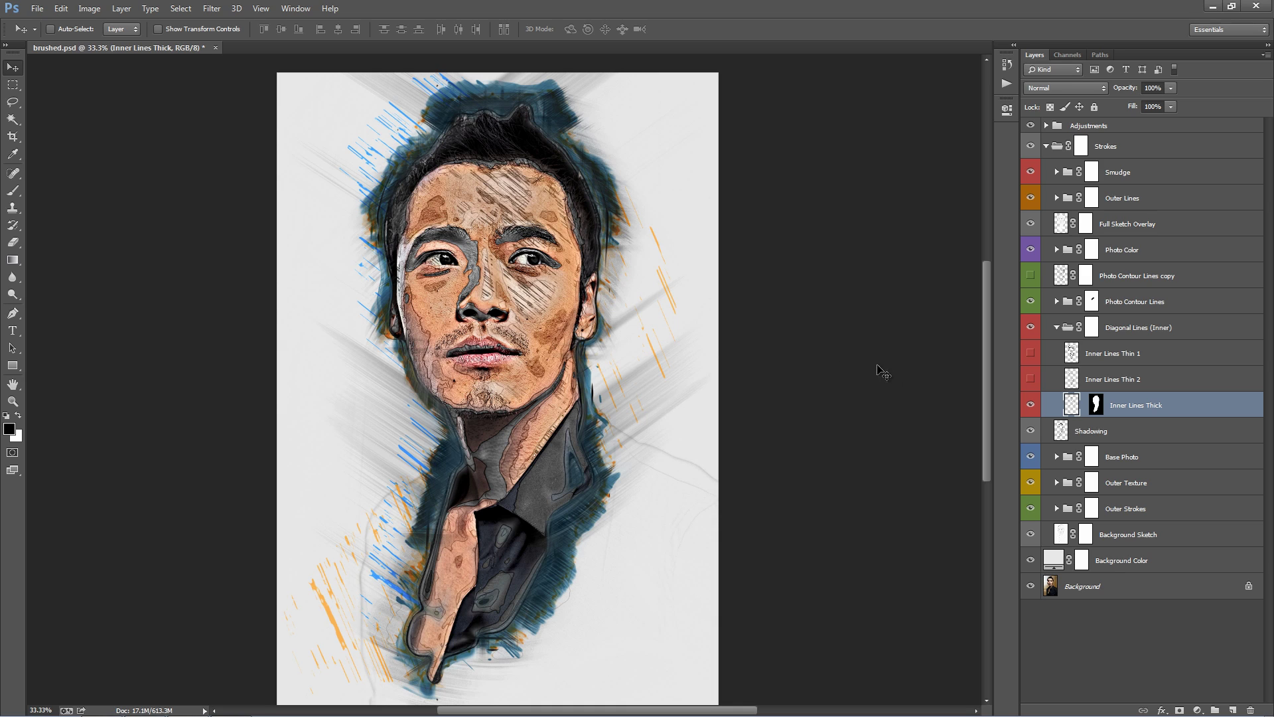
drag(1028, 382, 1027, 364)
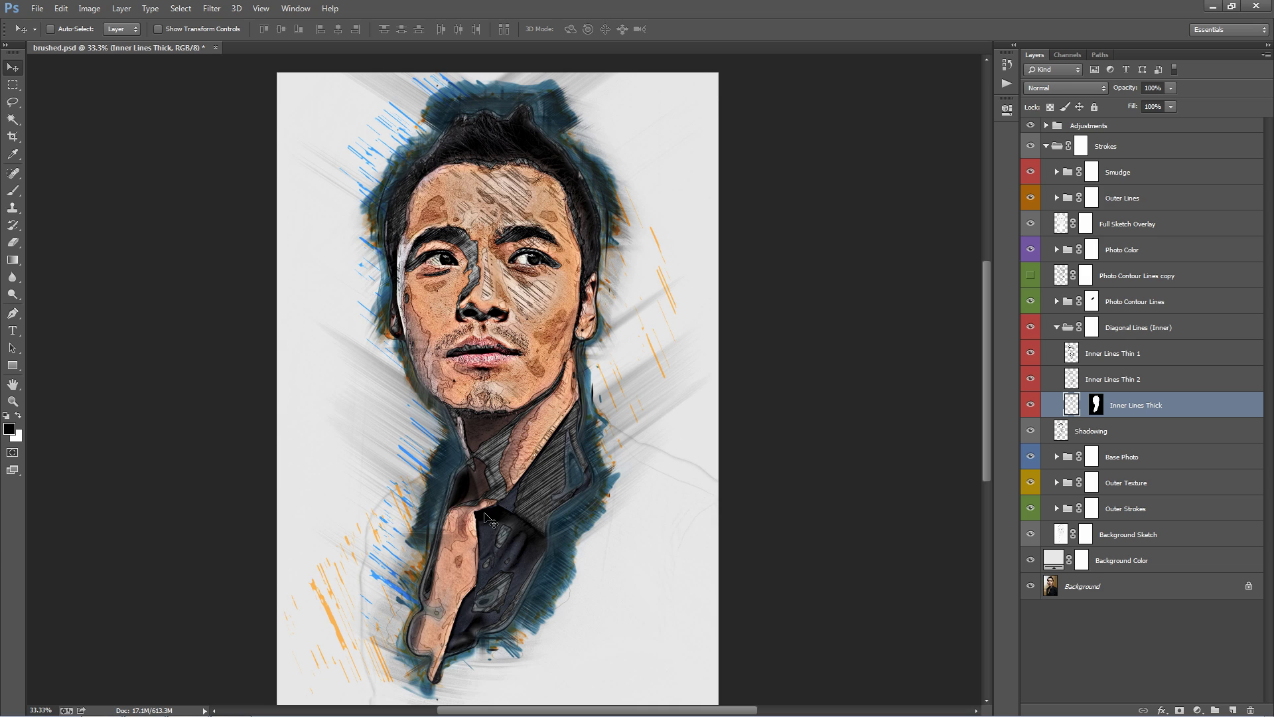
- Compare the artwork with and without the Inner Lines Thin 1 layer and collapse the Diagonal Lines (Inner) group
click(1142, 359)
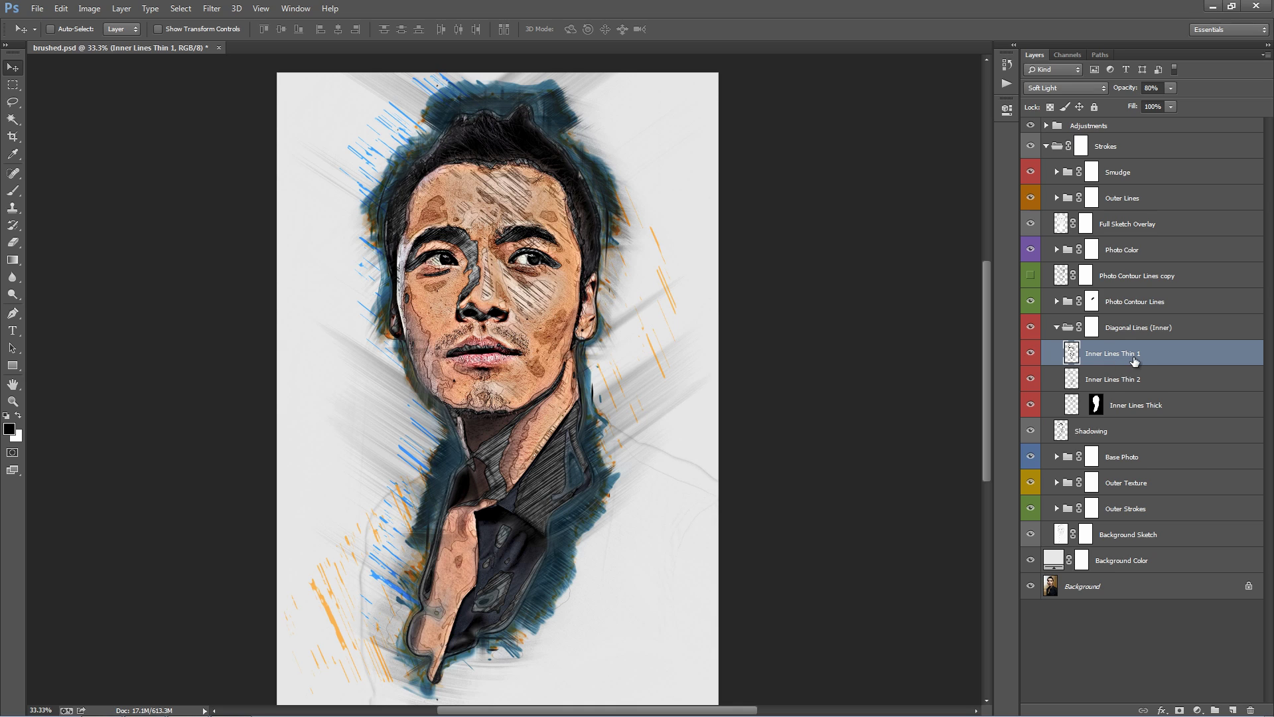
click(1030, 353)
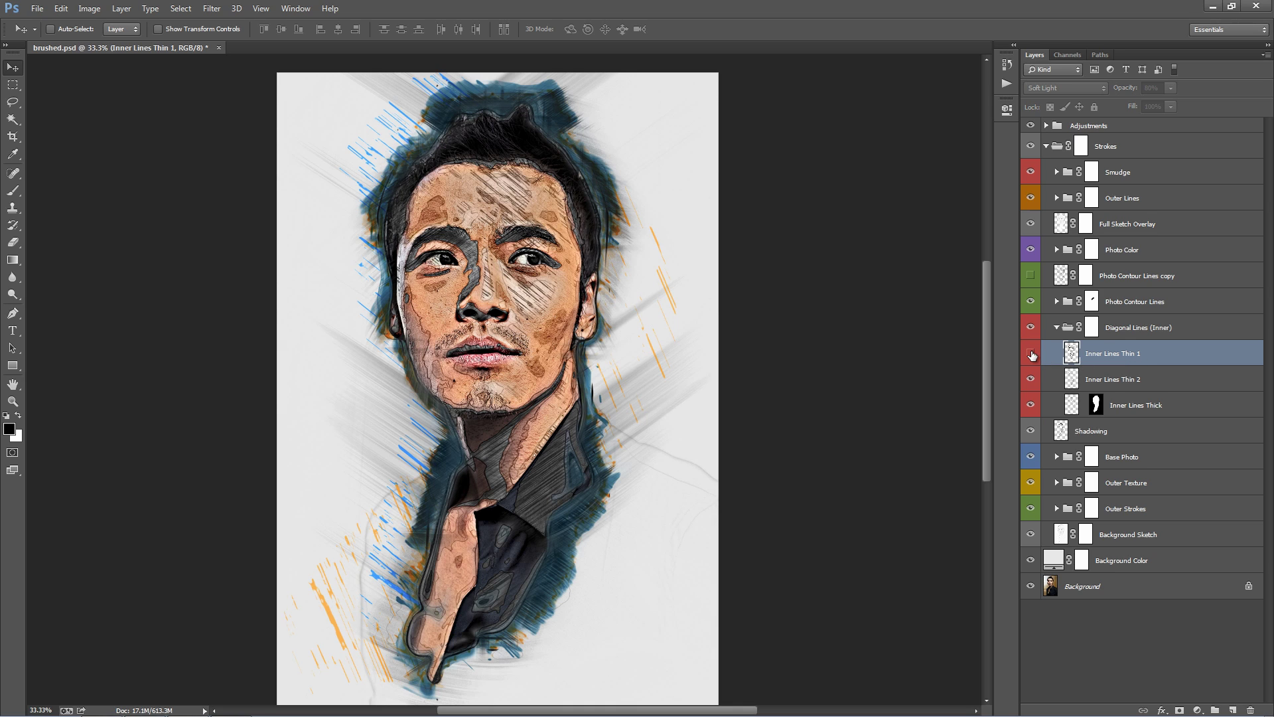
click(1031, 353)
click(1031, 353)
click(1030, 353)
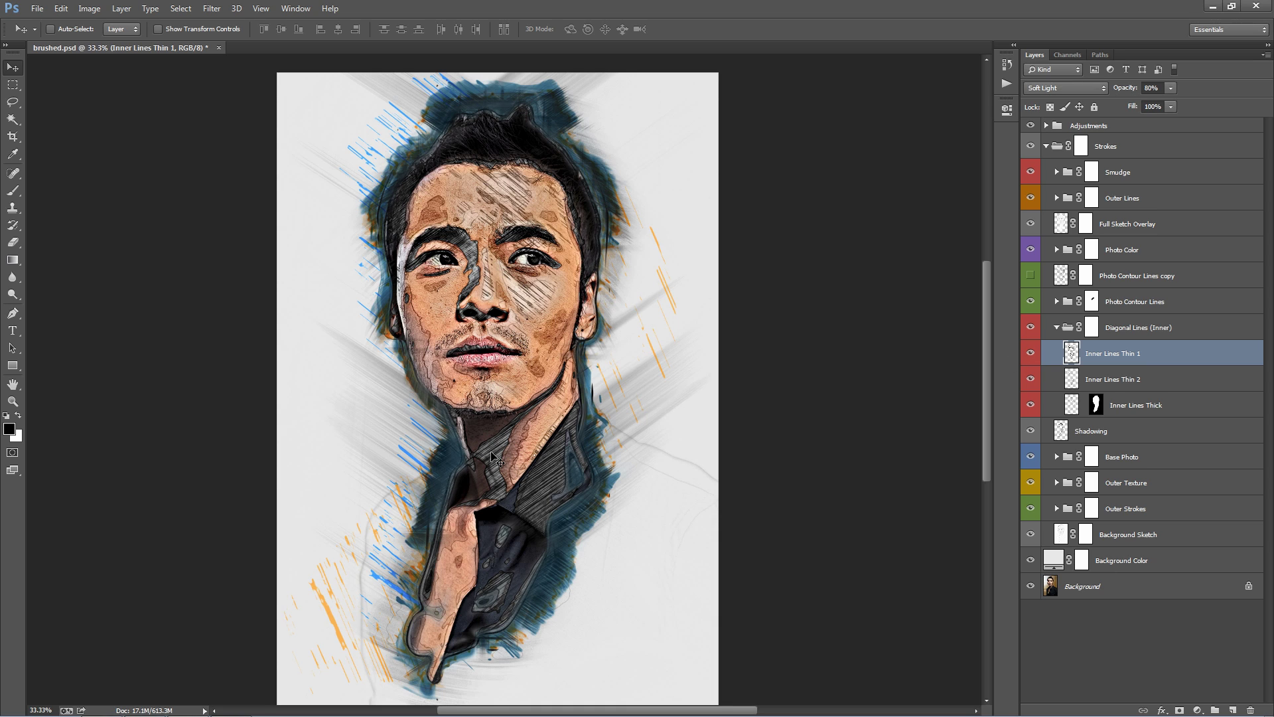
click(1032, 353)
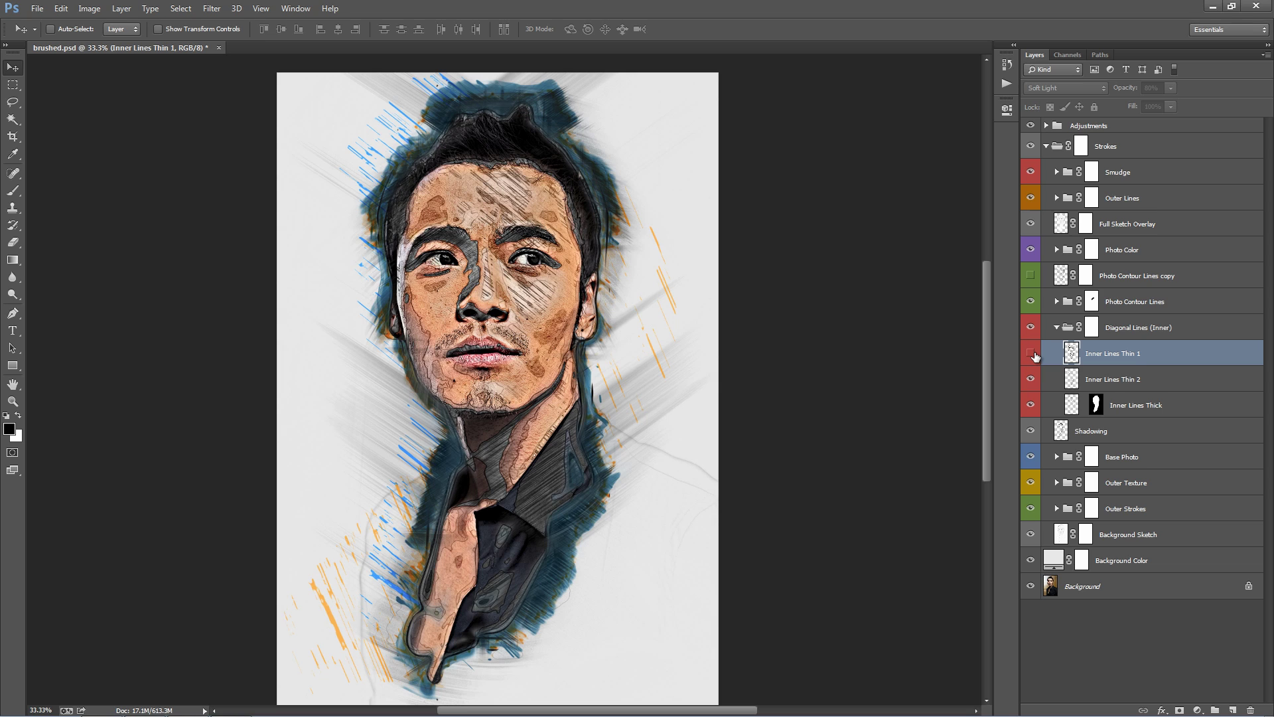
click(1033, 353)
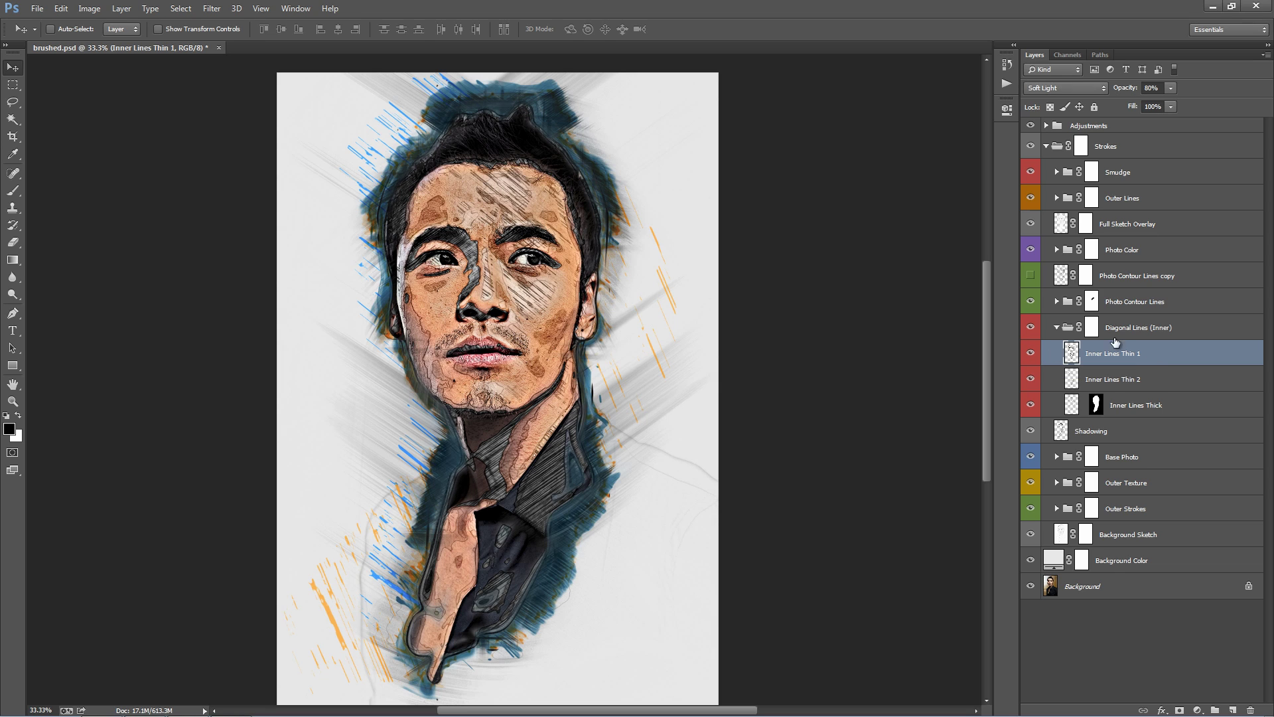
click(1057, 328)
- Select the Shadowing layer and compare the artwork with it hidden and shown
click(1154, 356)
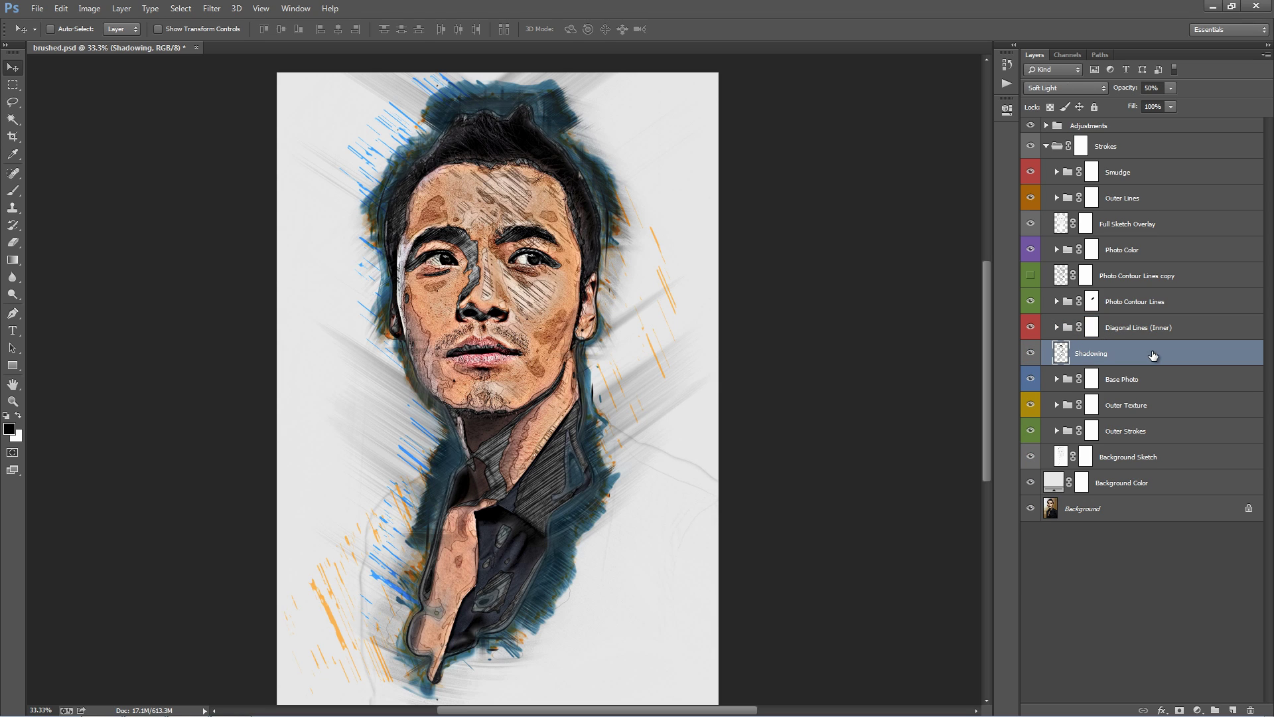
click(1029, 356)
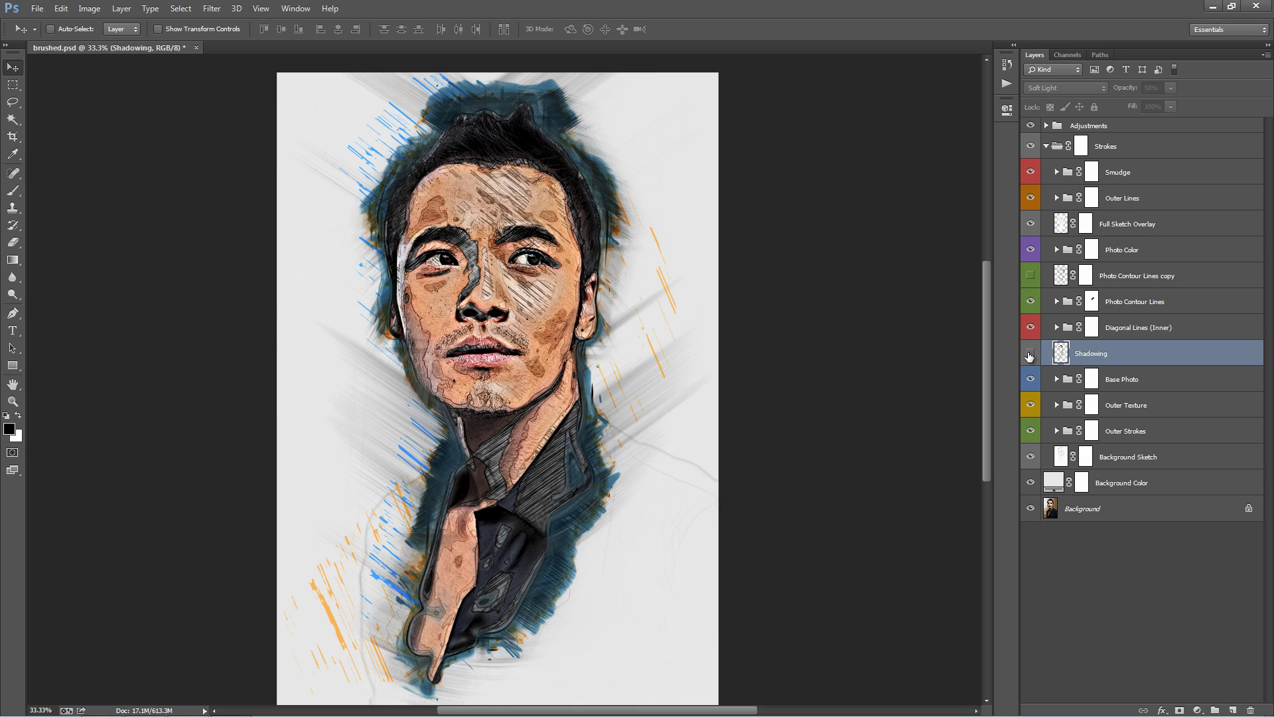
click(1029, 356)
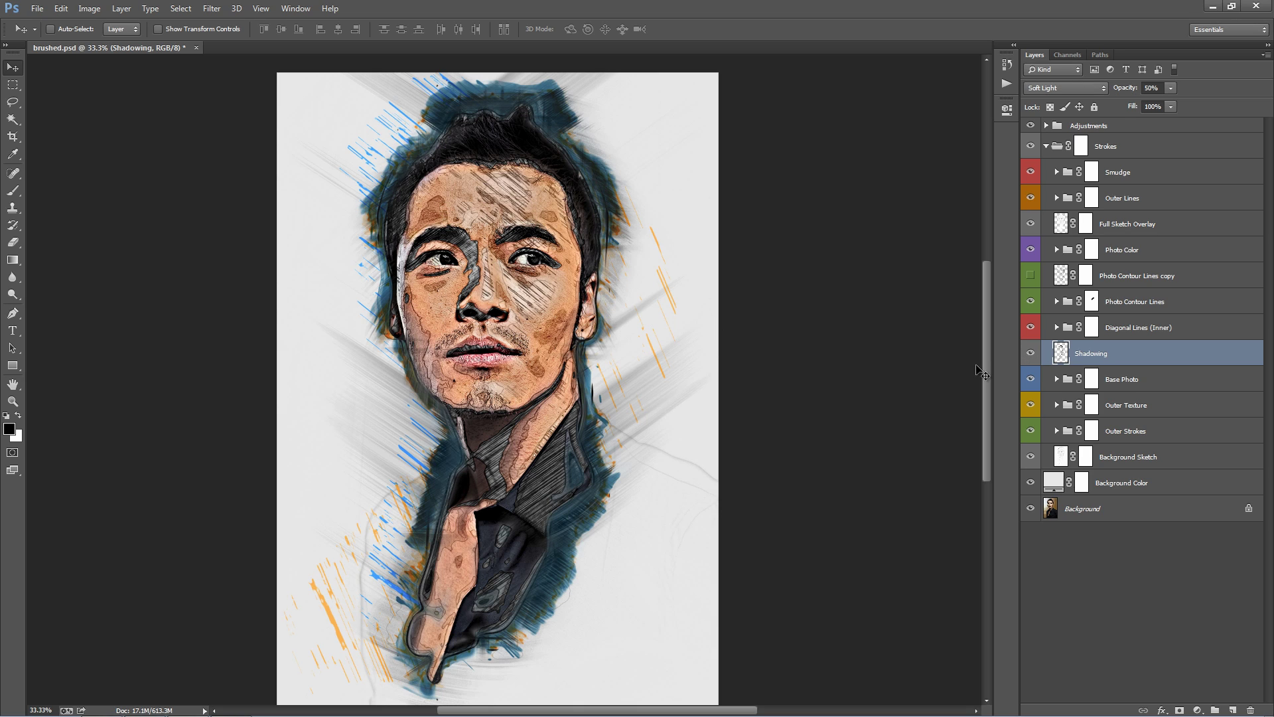
click(1031, 355)
click(1031, 355)
click(1030, 355)
click(1030, 355)
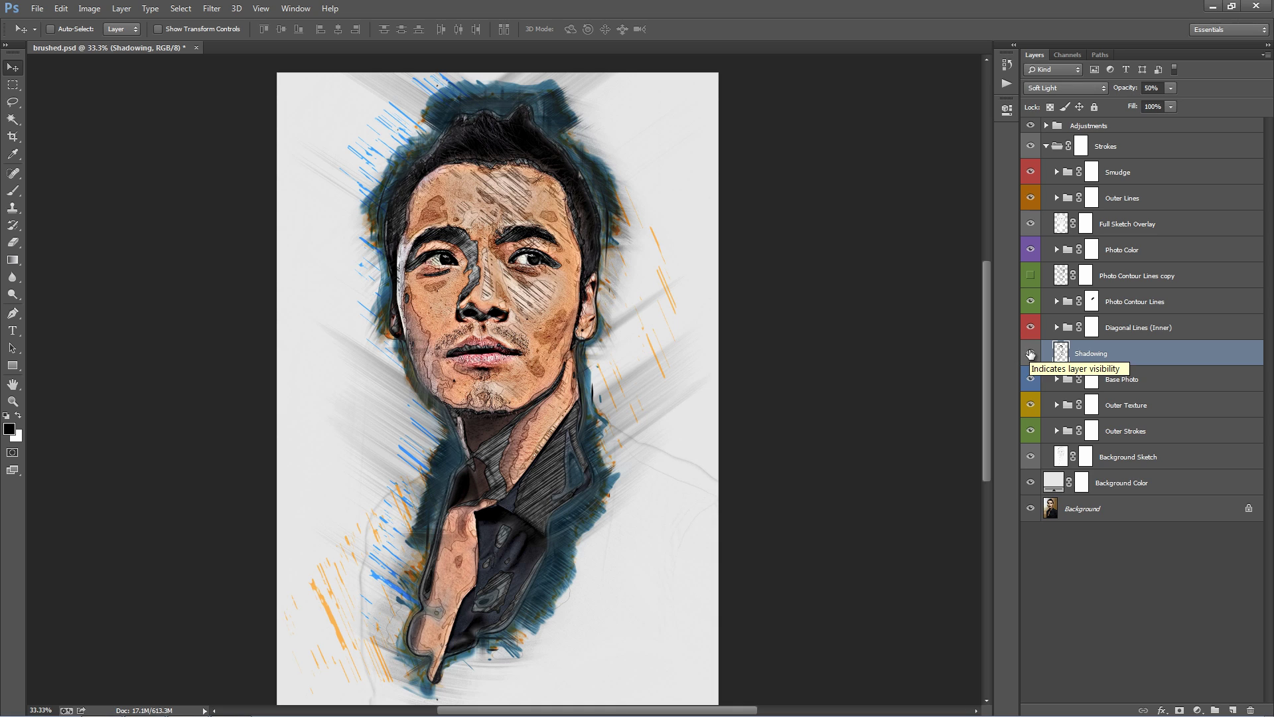
- Compare the artwork with and without the Base Photo group and expand the group to examine its layers
click(1092, 378)
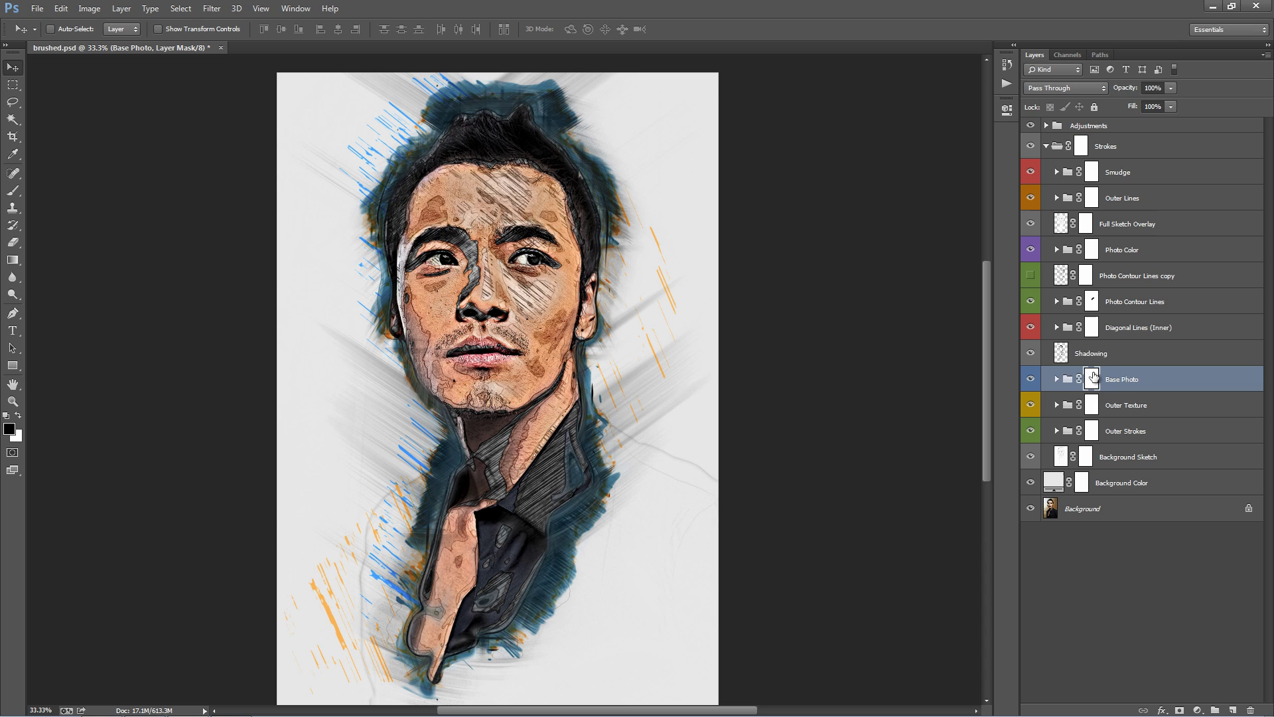
click(1031, 379)
click(1031, 379)
click(1057, 380)
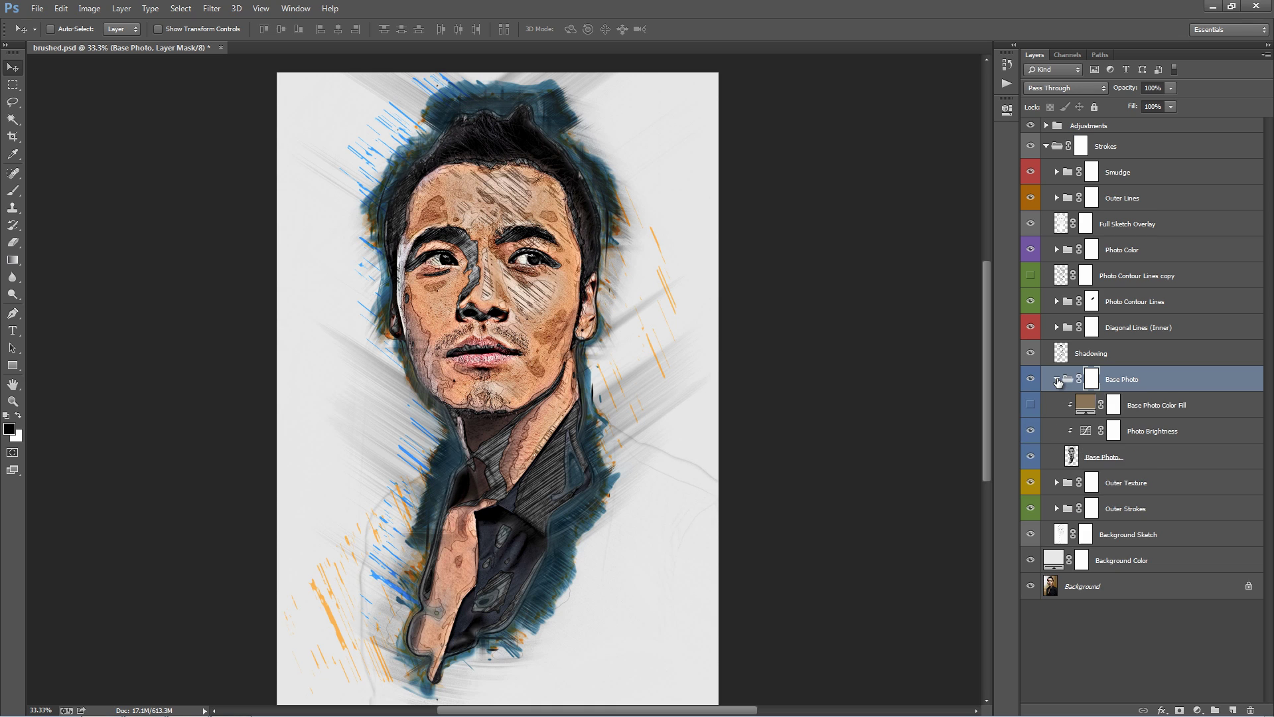
- Try moving the black-and-white photo layer inside the Base Photo group aside on the canvas and undo the move
click(1133, 455)
drag(607, 297, 731, 228)
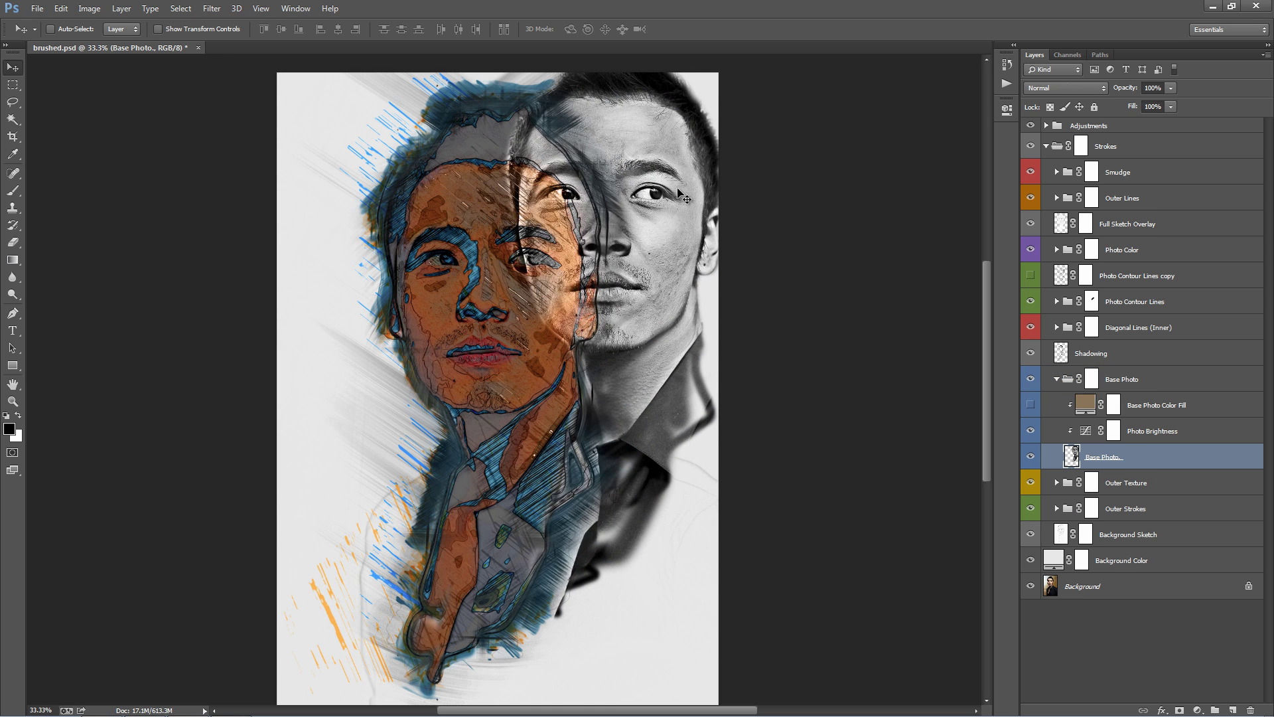
key(ctrl+z)
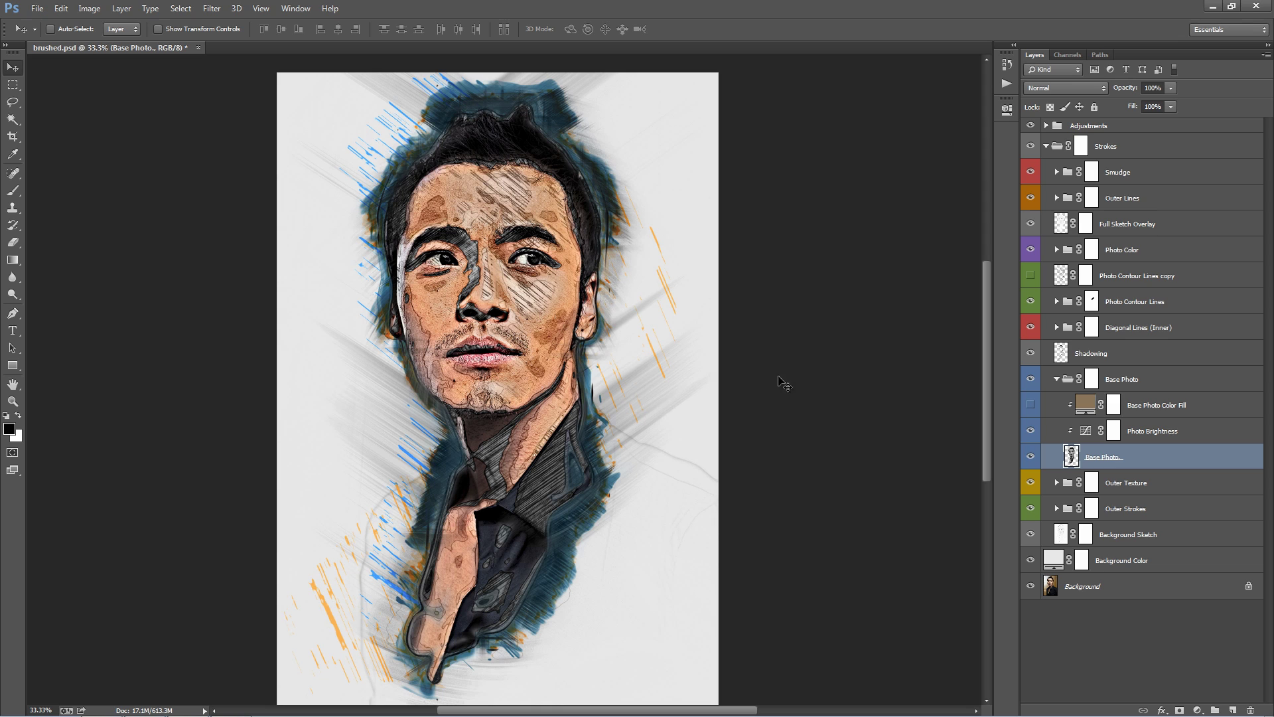
- Try different midtone positions on the Photo Brightness curve inside the Base Photo group
double_click(1087, 431)
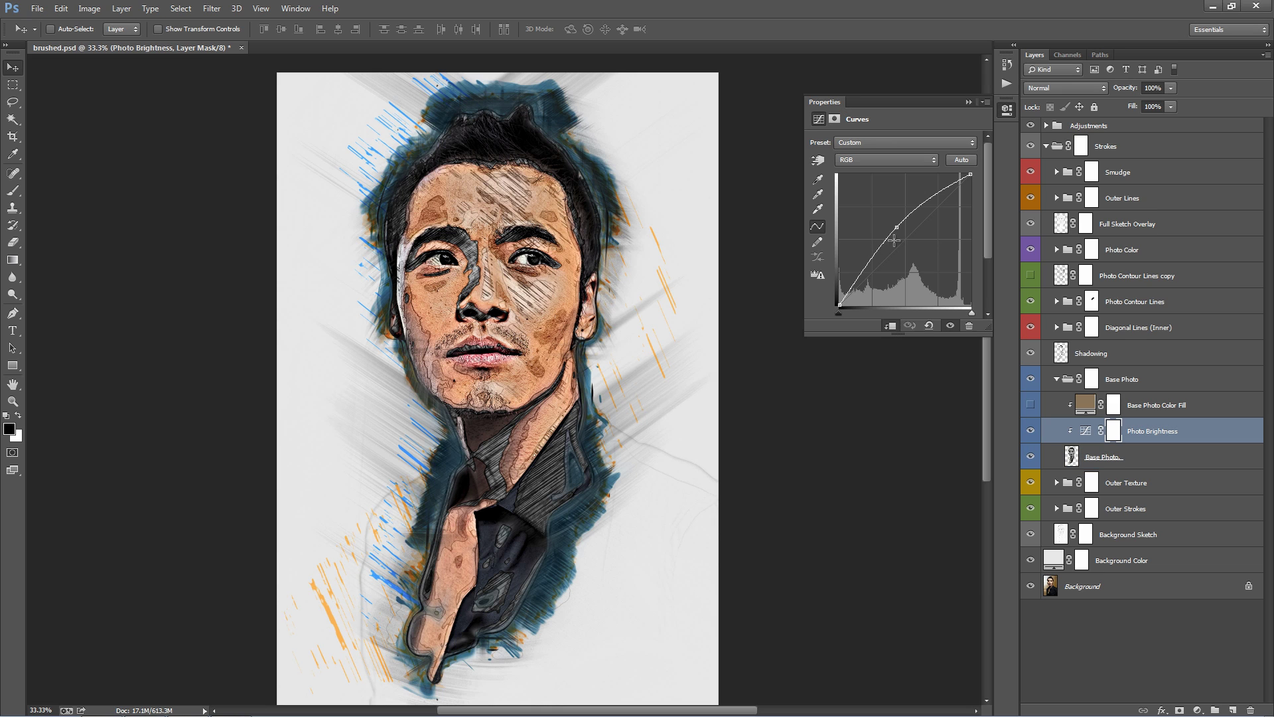
drag(897, 227, 918, 329)
drag(900, 221, 901, 222)
click(968, 102)
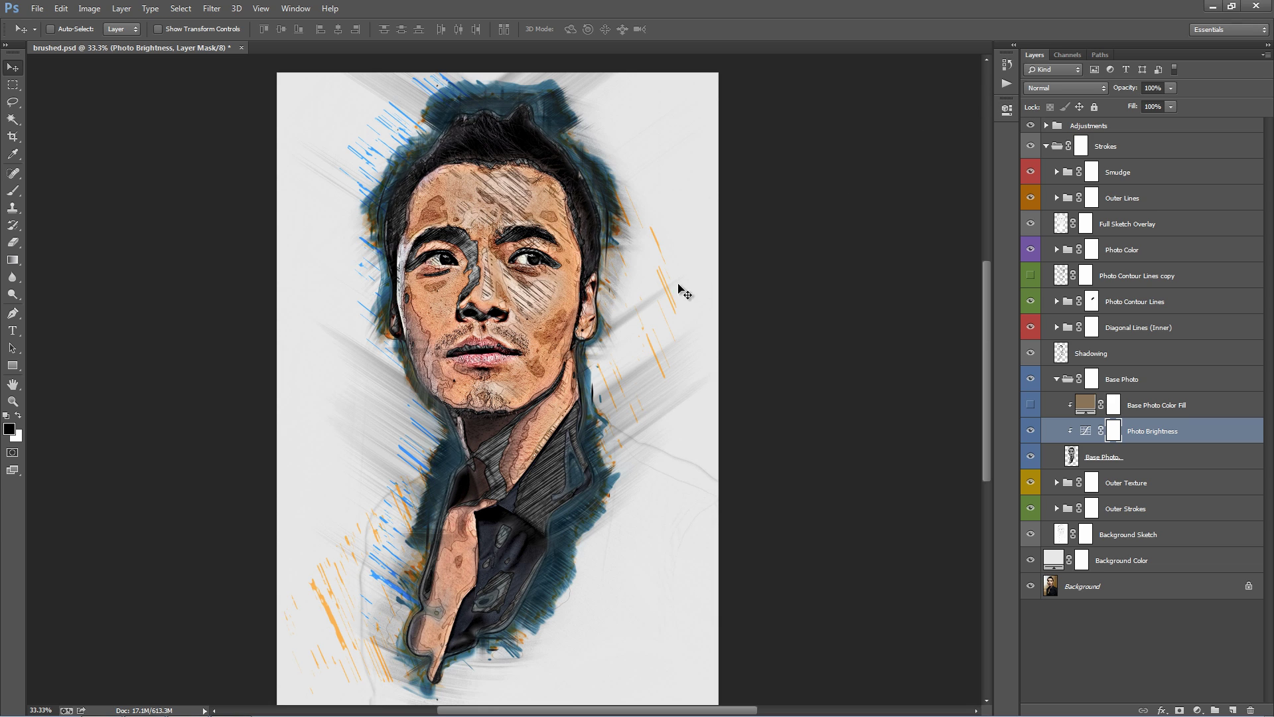
- Show the Base Photo Color Fill layer and set its color to magenta #ea00ff
alt+click(1071, 430)
click(1030, 405)
double_click(1085, 402)
drag(888, 180, 886, 120)
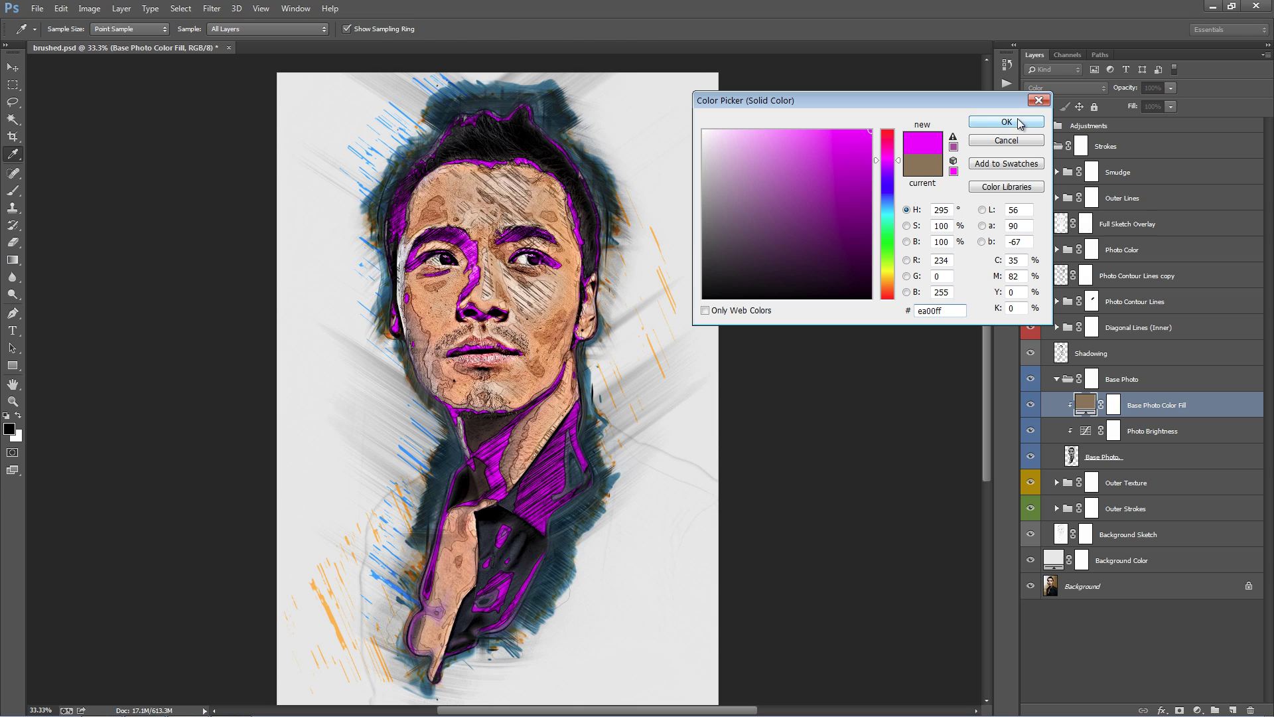
click(1004, 122)
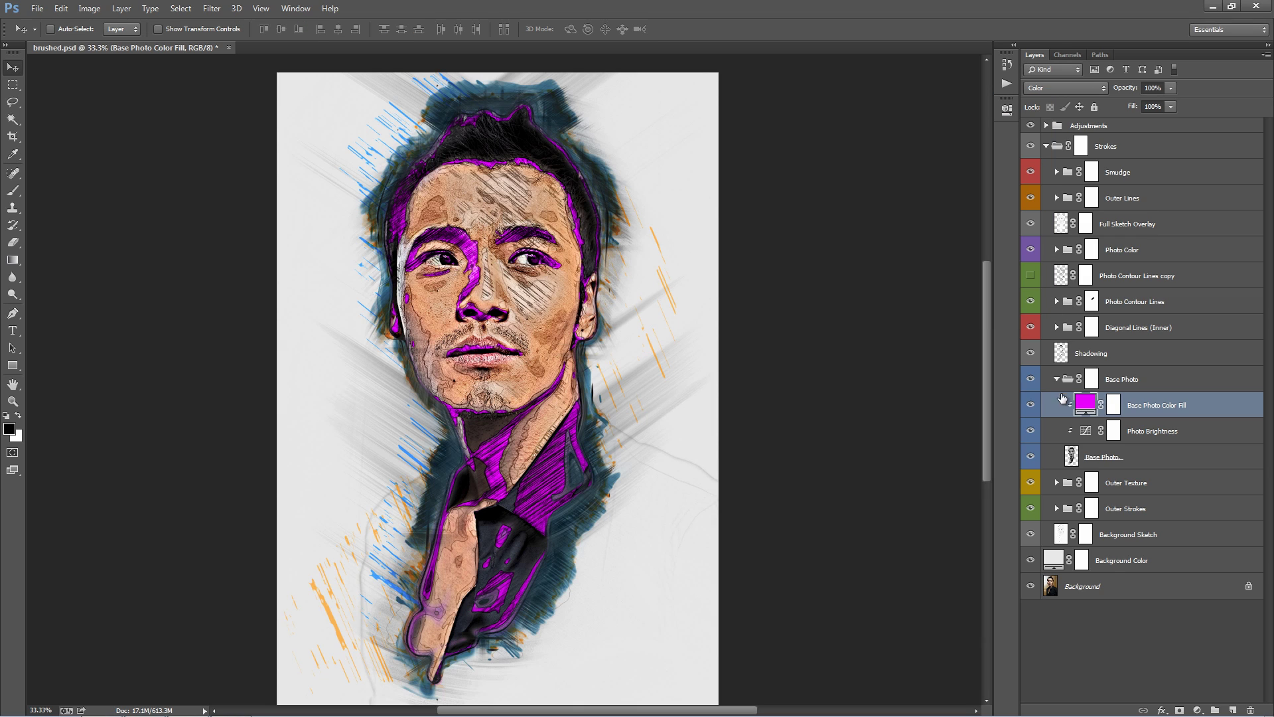
- Expand the Photo Color group and view the mask of the Photo Color (Masked) layer on its own
click(1053, 253)
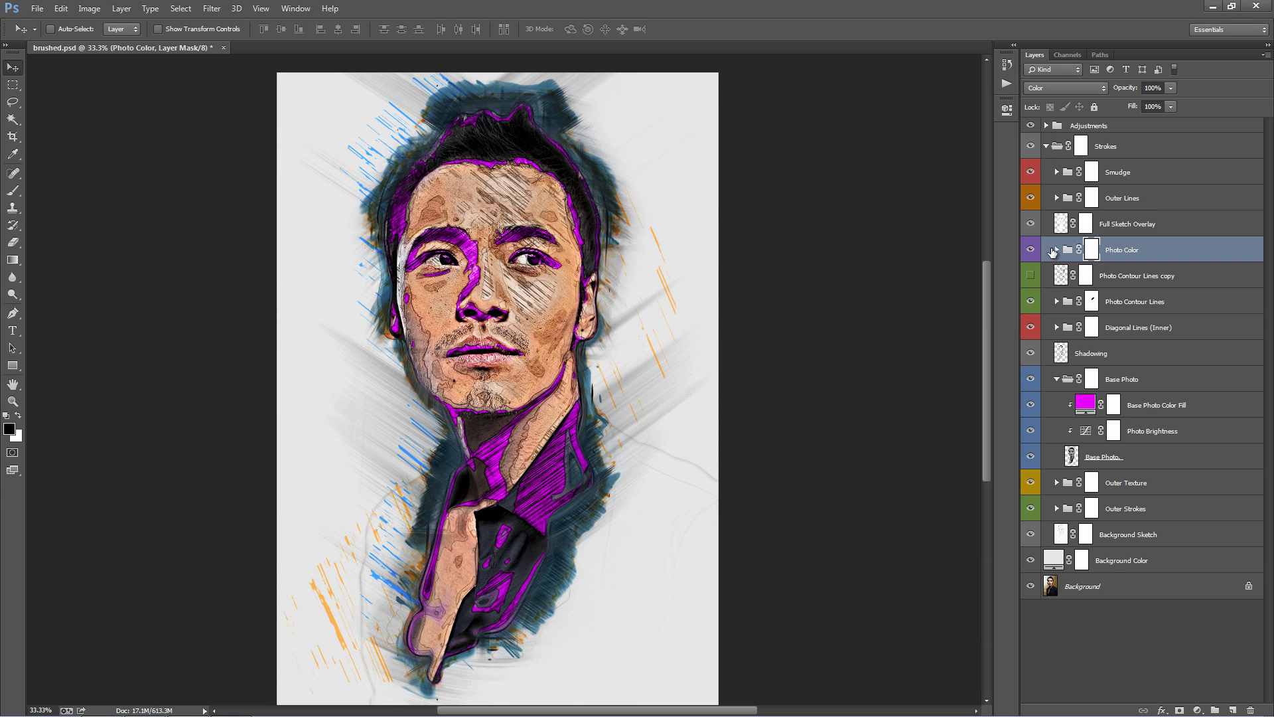
click(1056, 250)
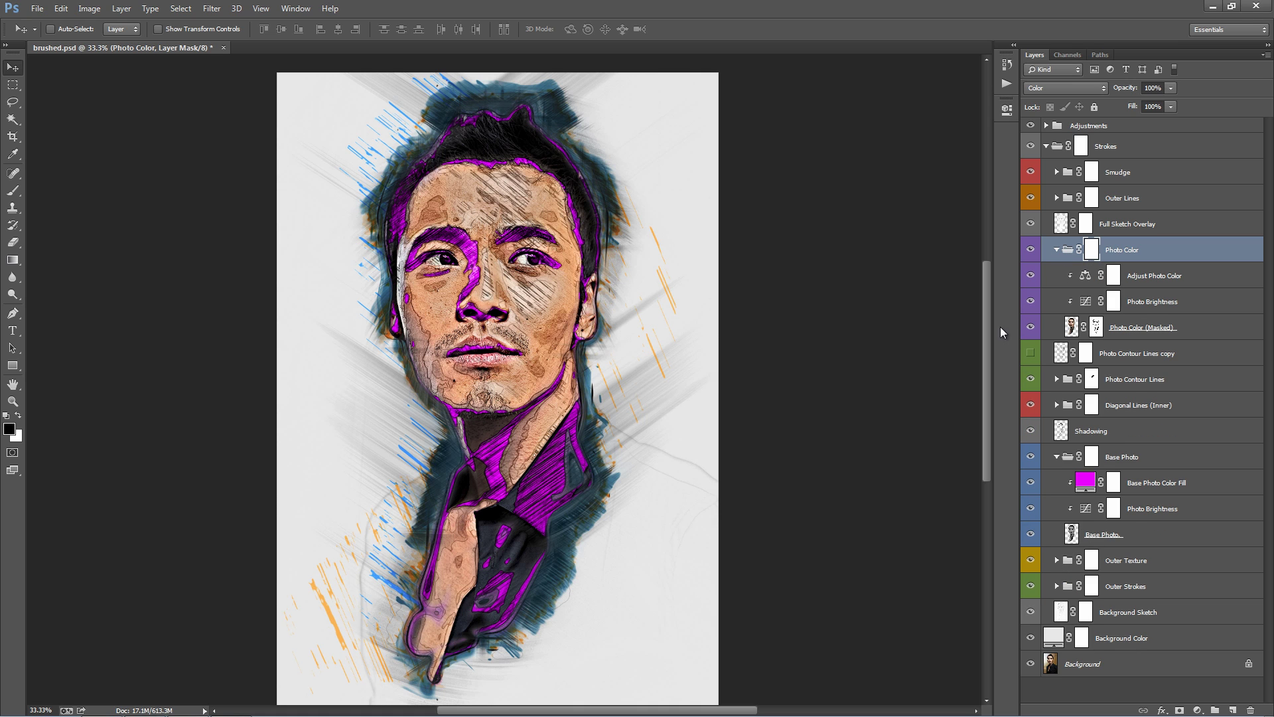
alt+click(1097, 327)
alt+click(1097, 327)
alt+click(1097, 327)
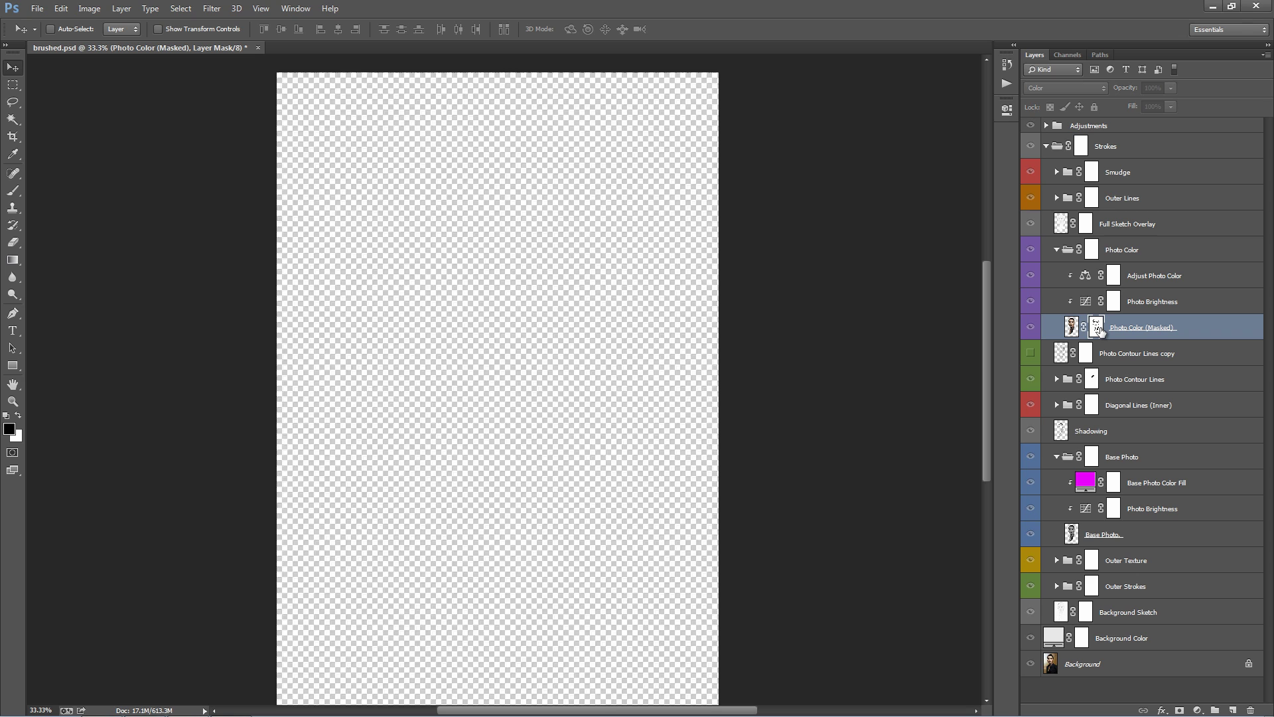
alt+click(1096, 329)
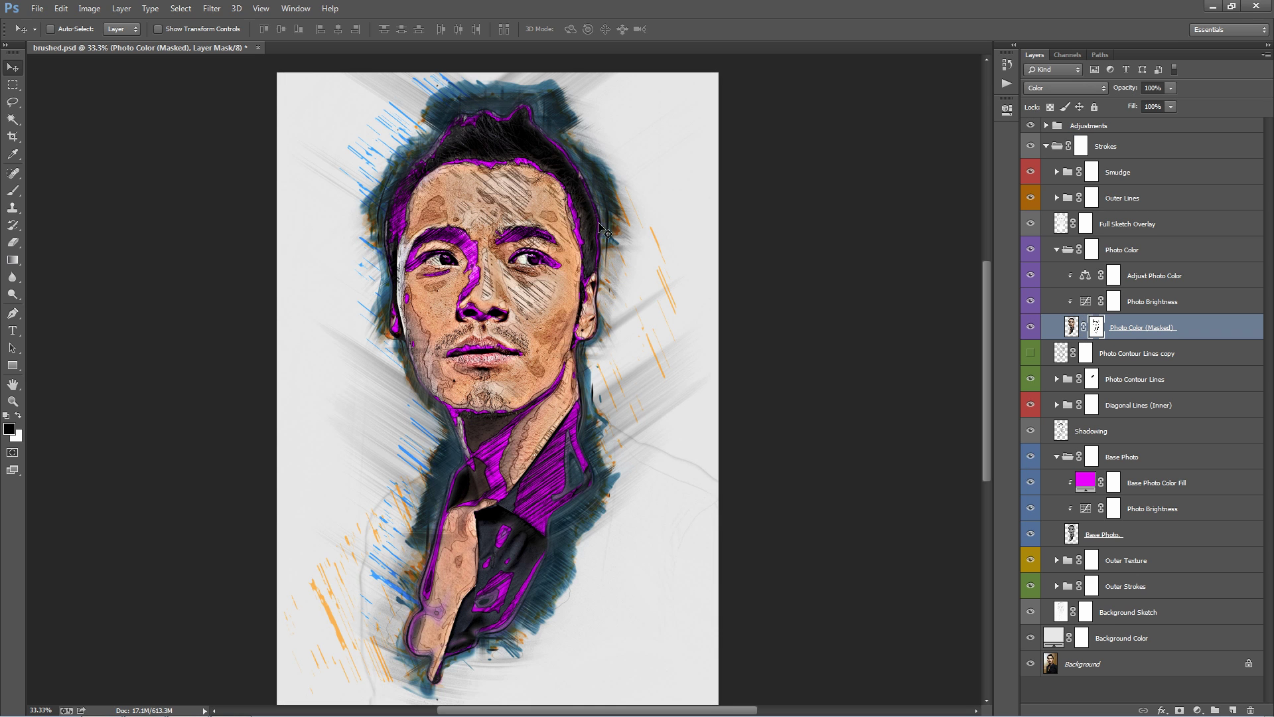
- Compare the artwork with the Base Photo Color Fill layer hidden and shown
click(1179, 459)
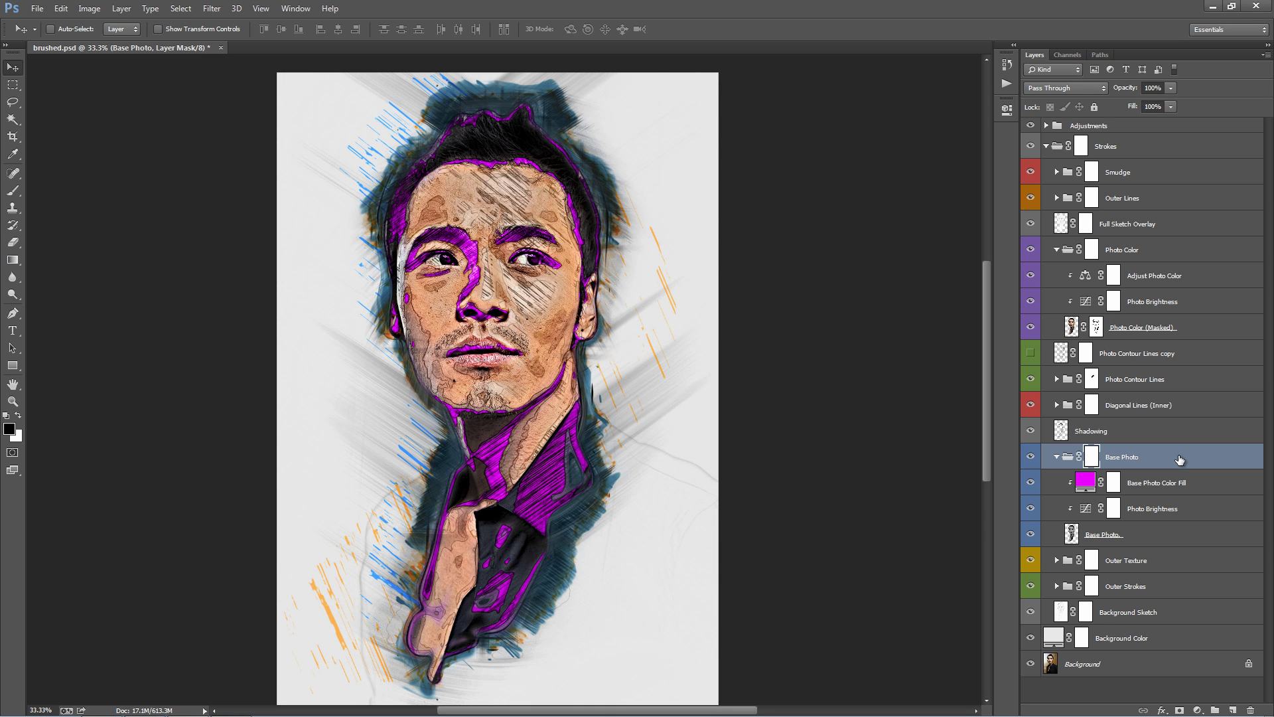
click(1031, 485)
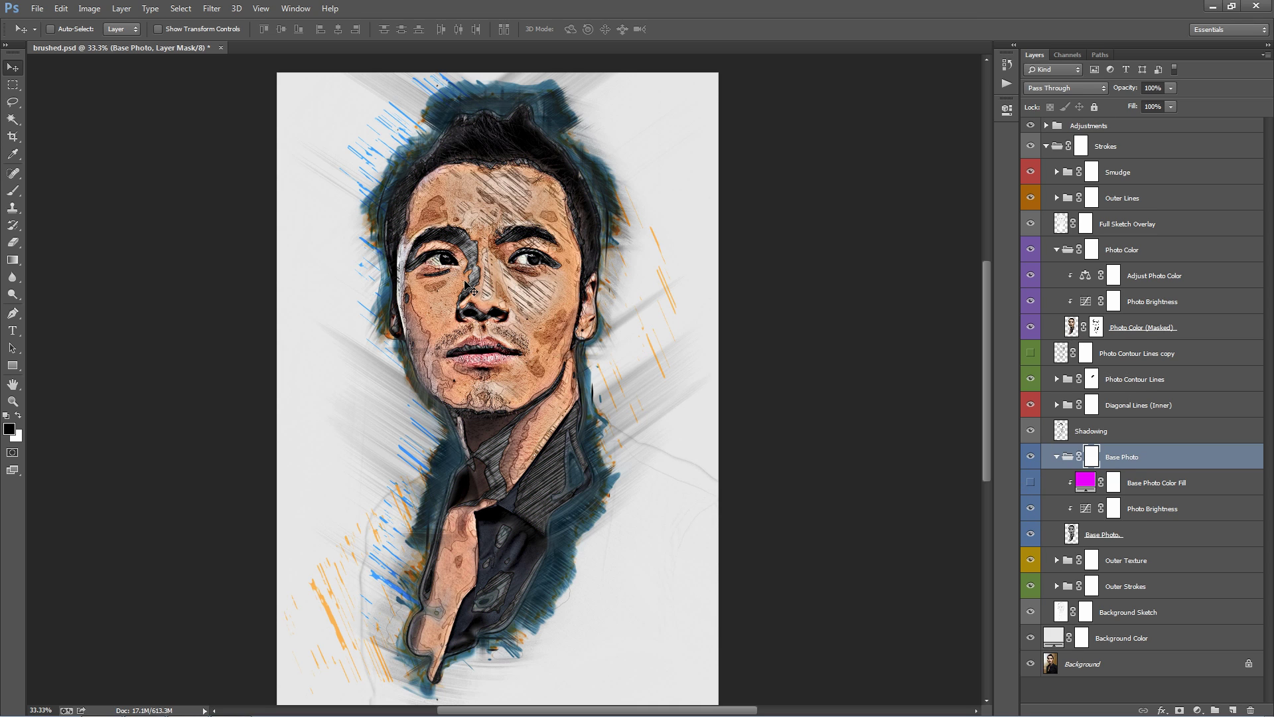
click(1139, 536)
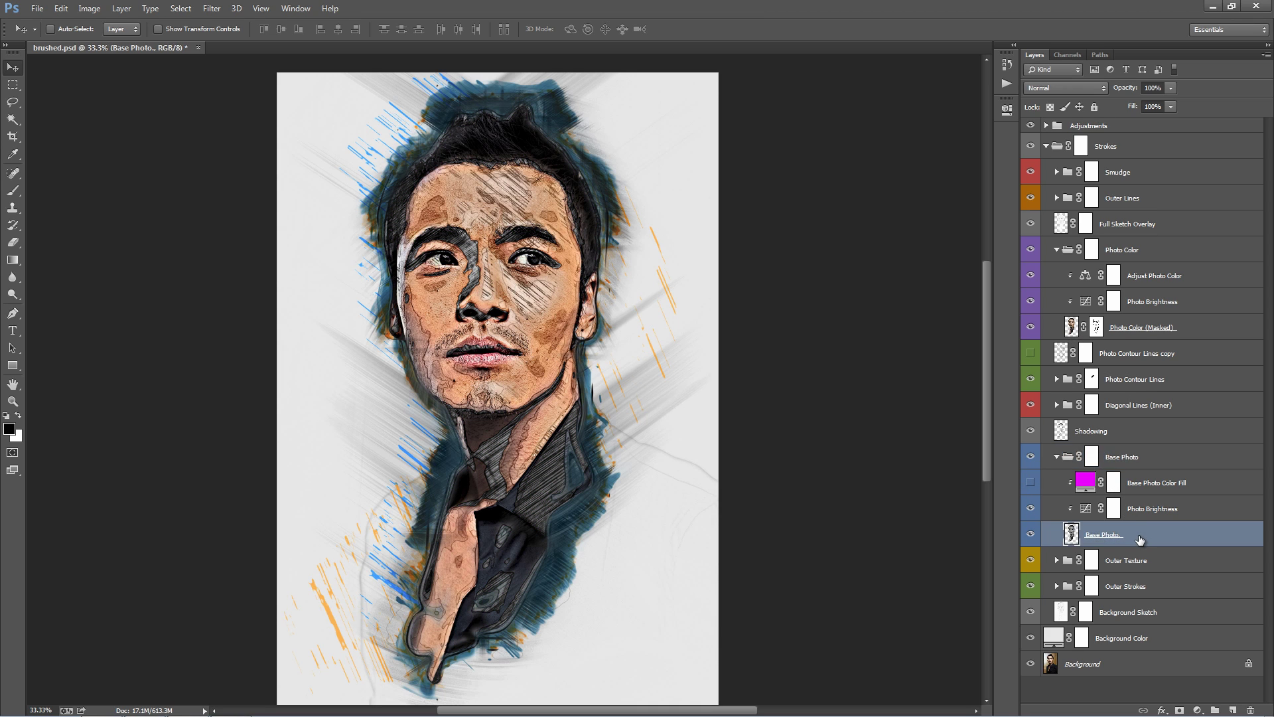
click(1032, 484)
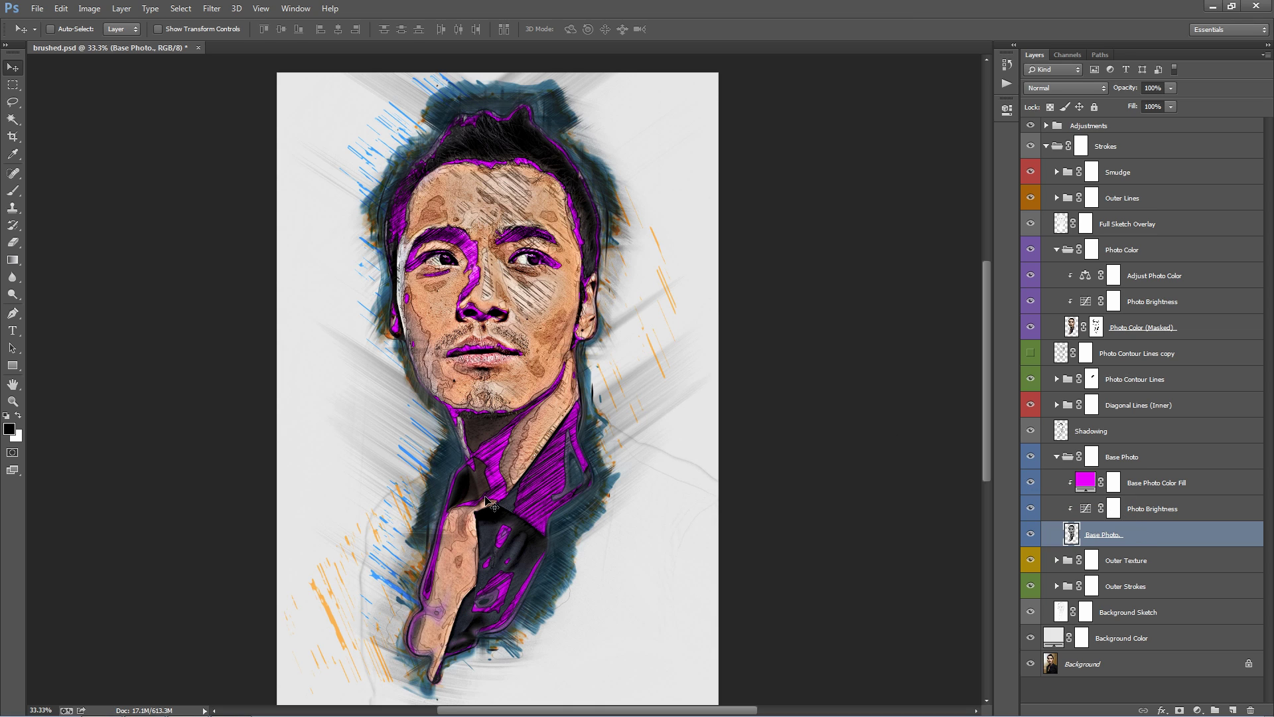
- Change the Base Photo Color Fill to the muted blue #2b5778
double_click(1085, 481)
click(887, 201)
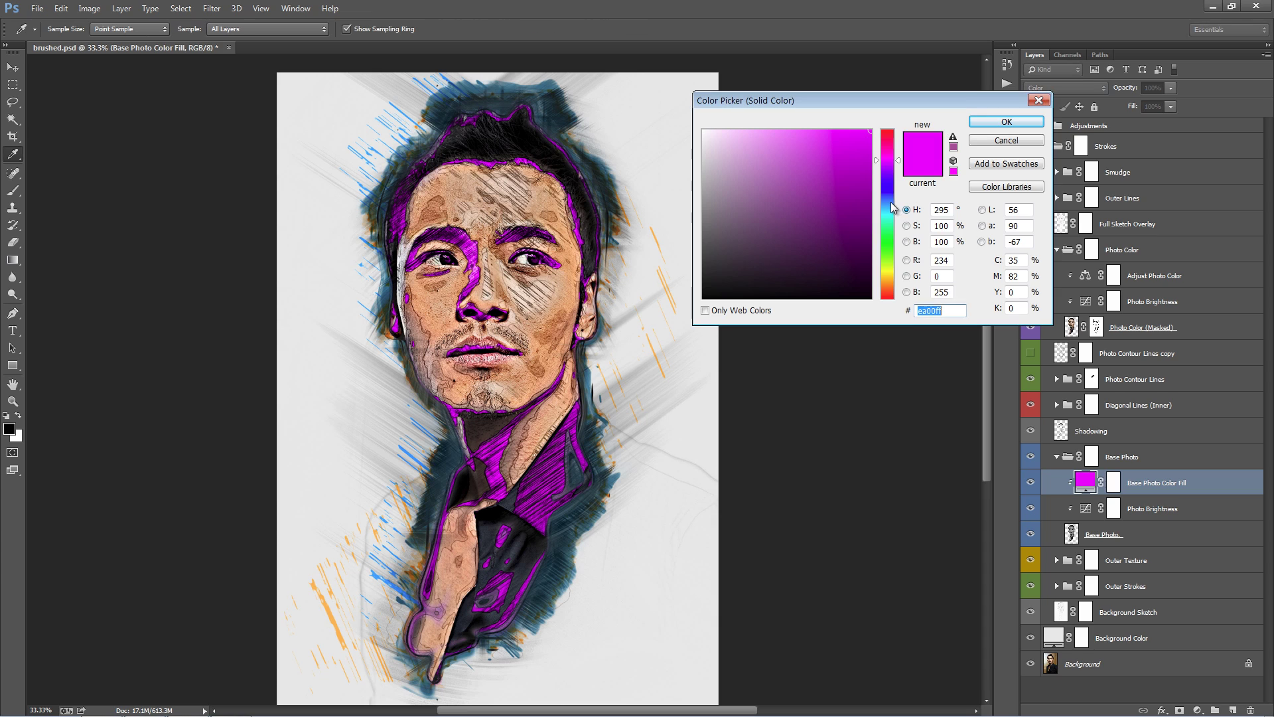
click(842, 211)
mouse_move(841, 211)
mouse_down()
mouse_move(819, 219)
mouse_move(811, 252)
mouse_move(811, 218)
mouse_up()
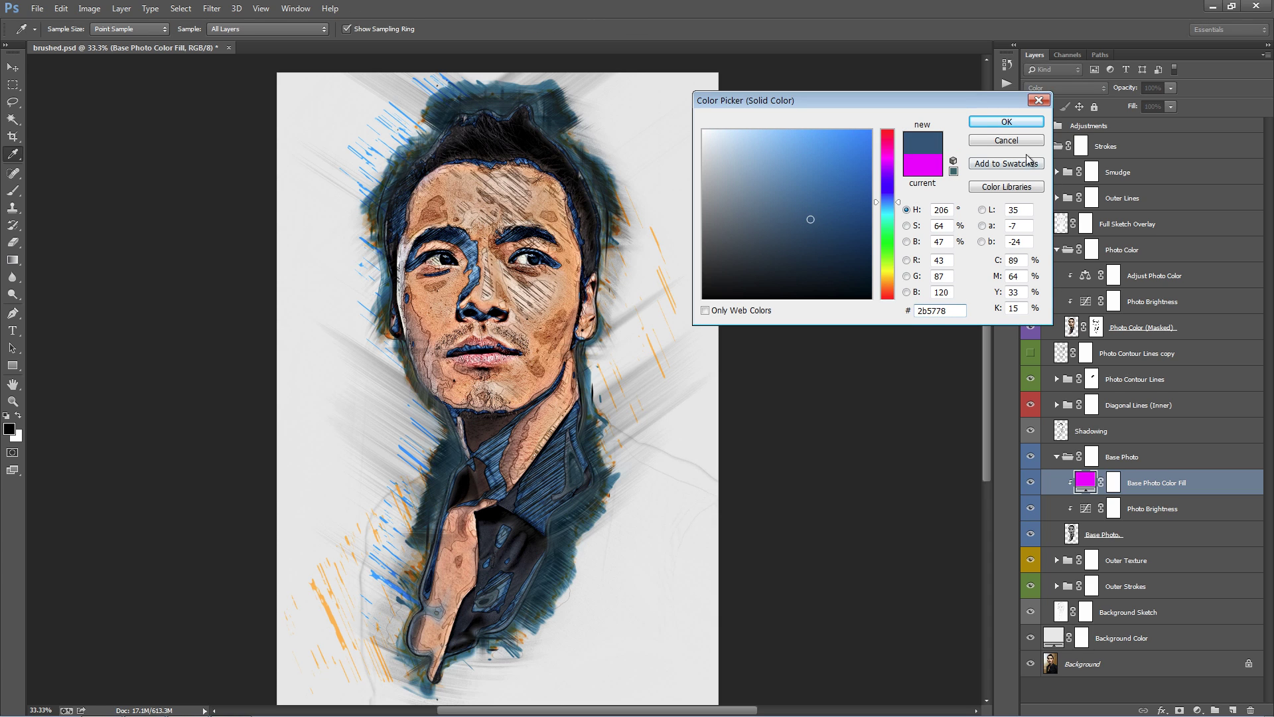
click(1005, 122)
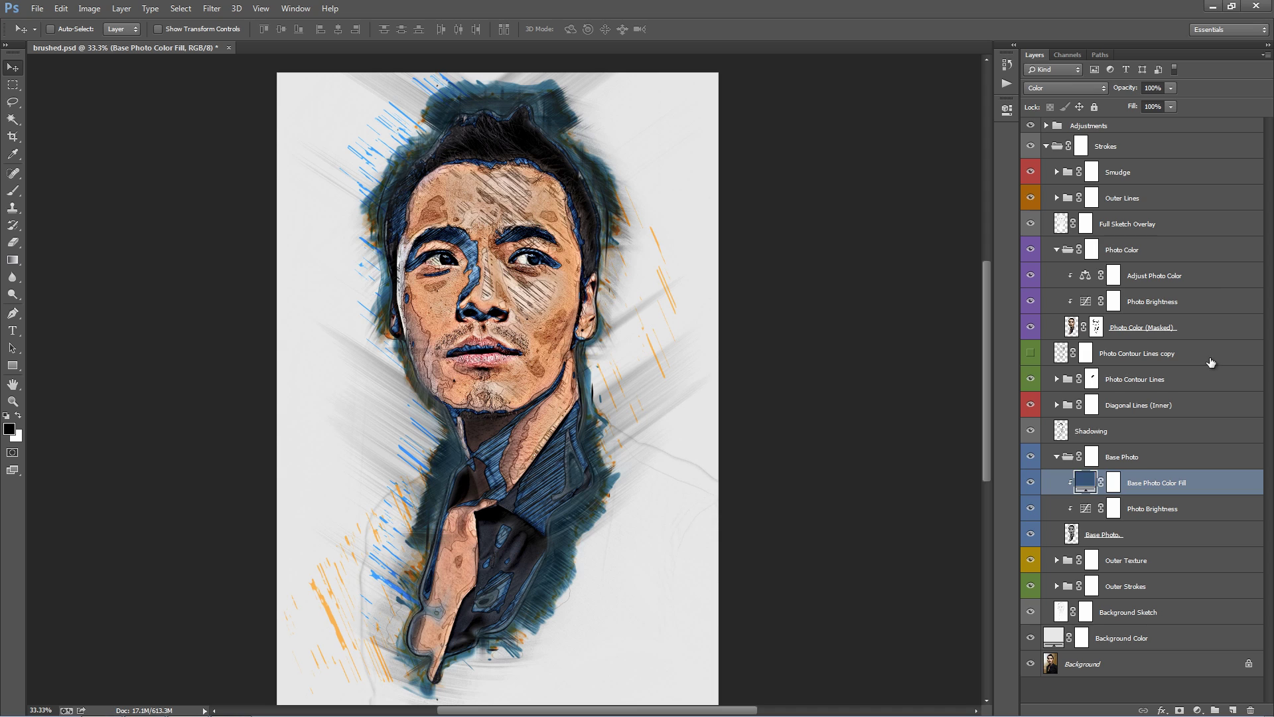
- Collapse the Base Photo group and compare the artwork with and without the Background Sketch layer
click(1058, 457)
click(1145, 479)
click(1153, 507)
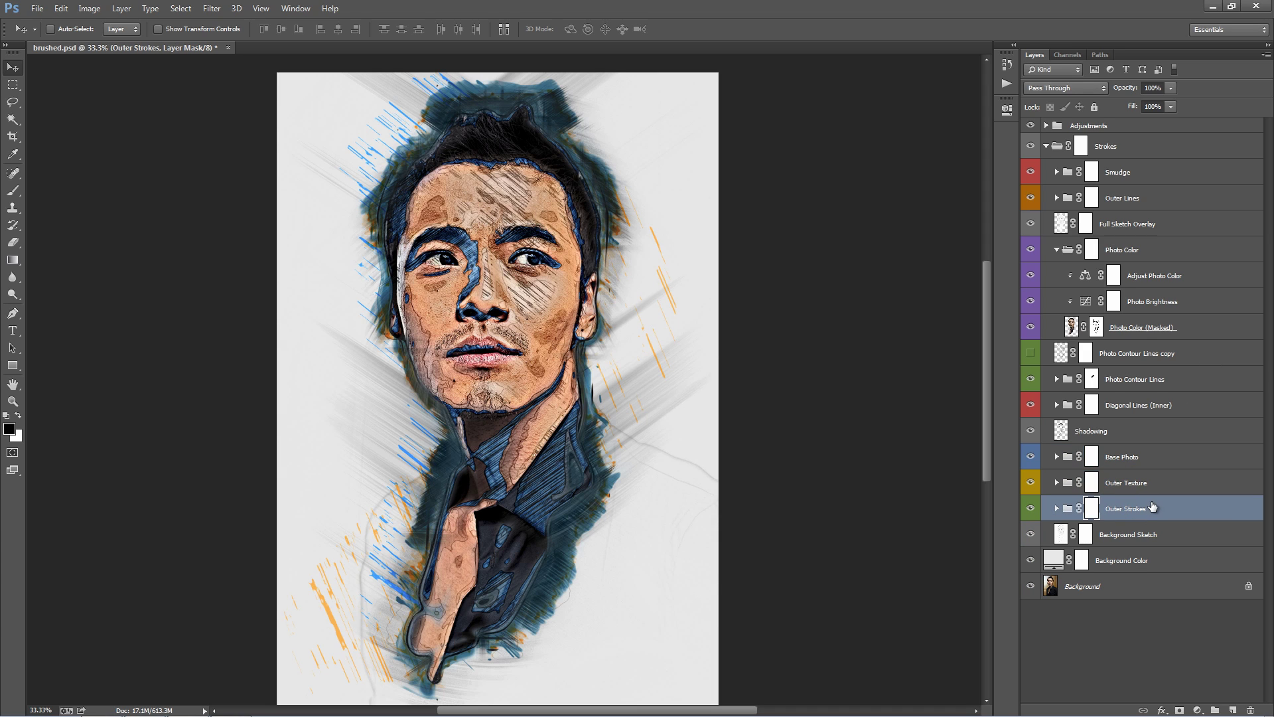
click(1143, 536)
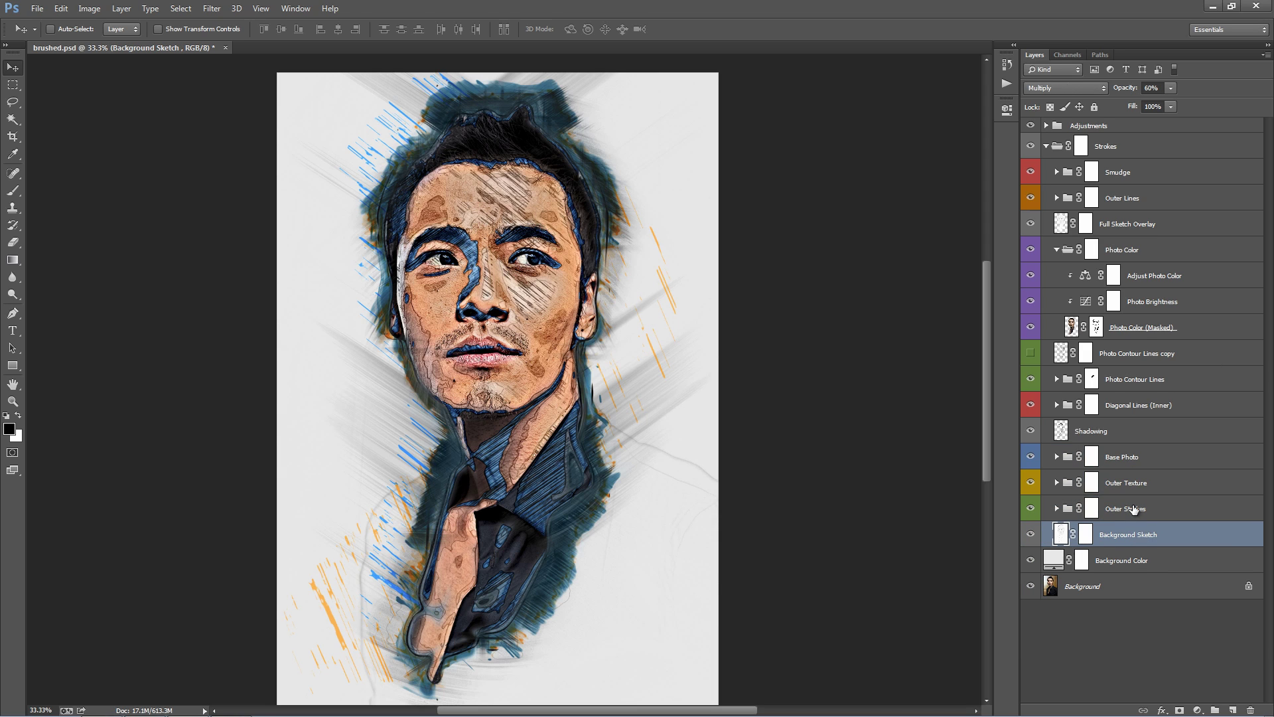
click(1030, 537)
click(1030, 537)
- Set the Background Sketch layer's opacity to 100%
scroll(693, 467, down, 1)
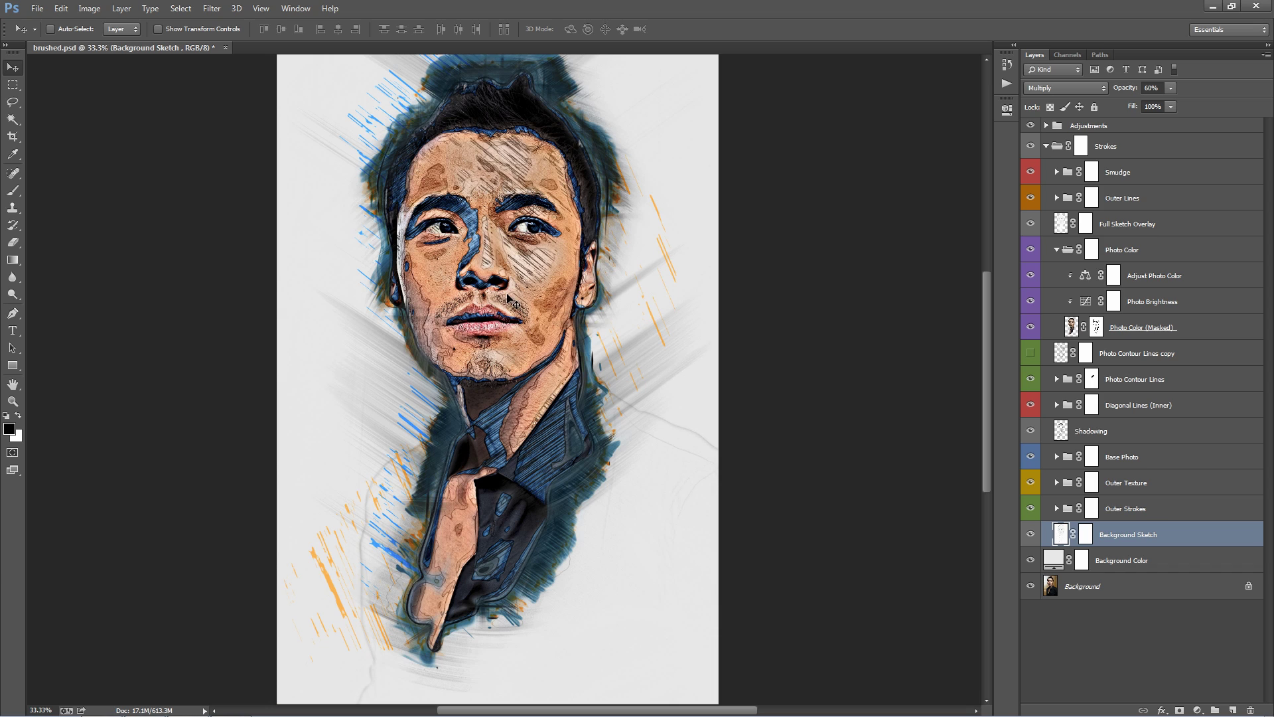
scroll(639, 398, up, 1)
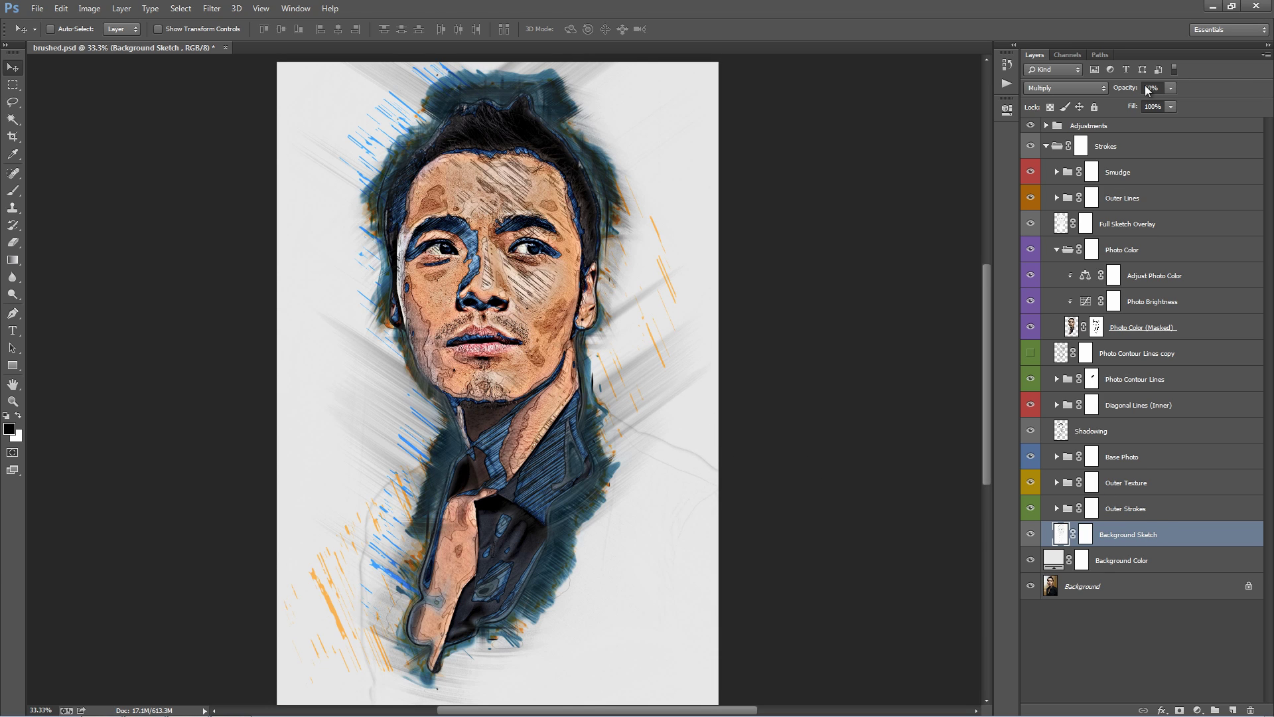
drag(1115, 92, 1193, 96)
scroll(677, 481, down, 1)
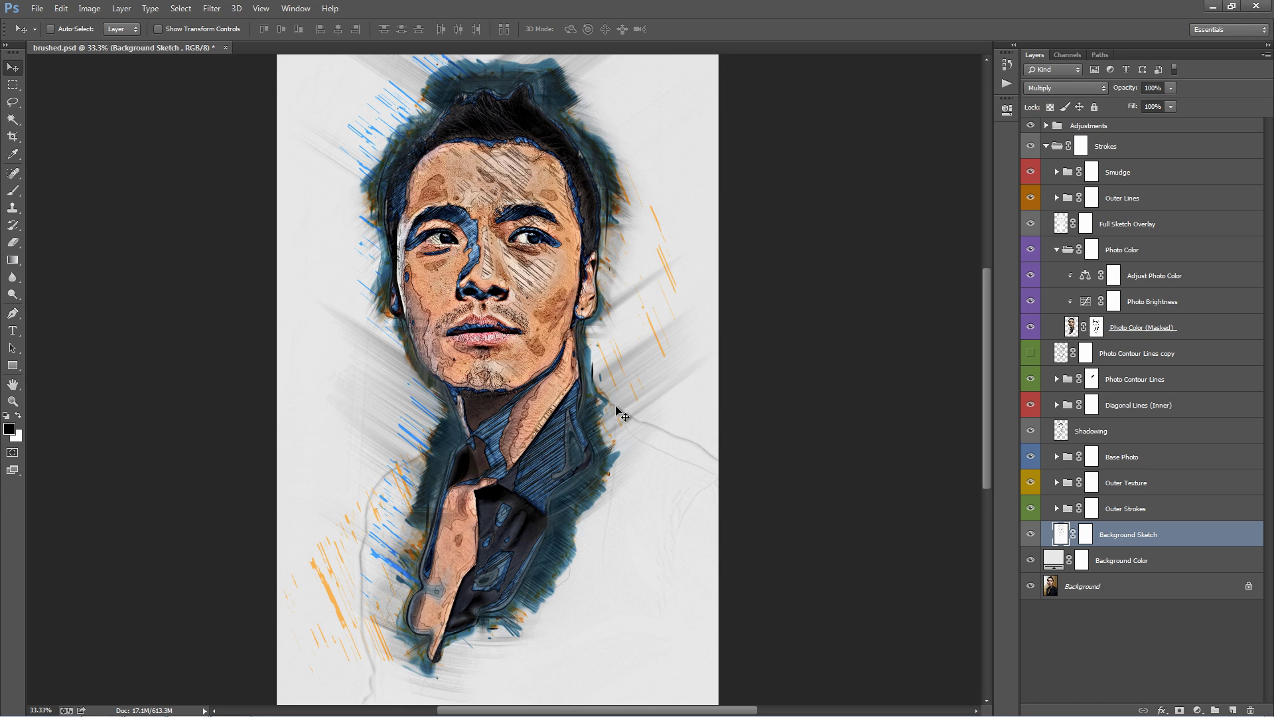
- Expand the Adjustments group and compare the artwork with the original photo using the Before / After layer
click(1046, 126)
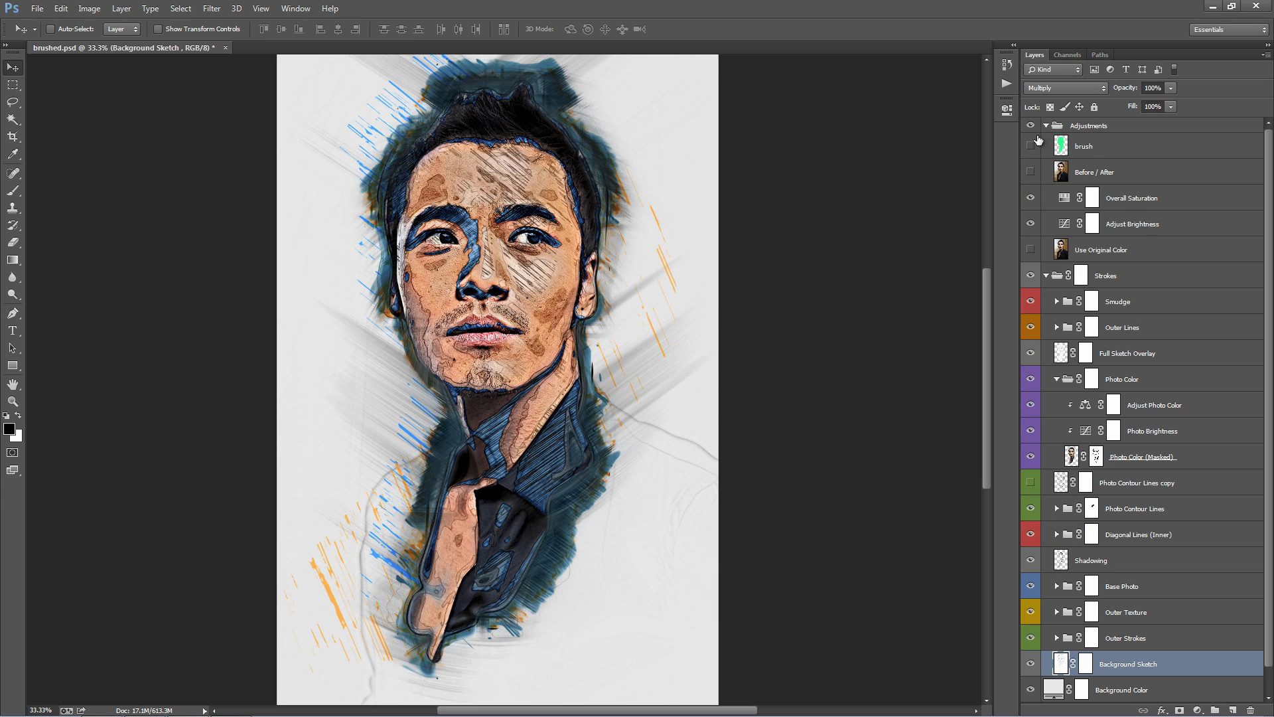
click(1031, 173)
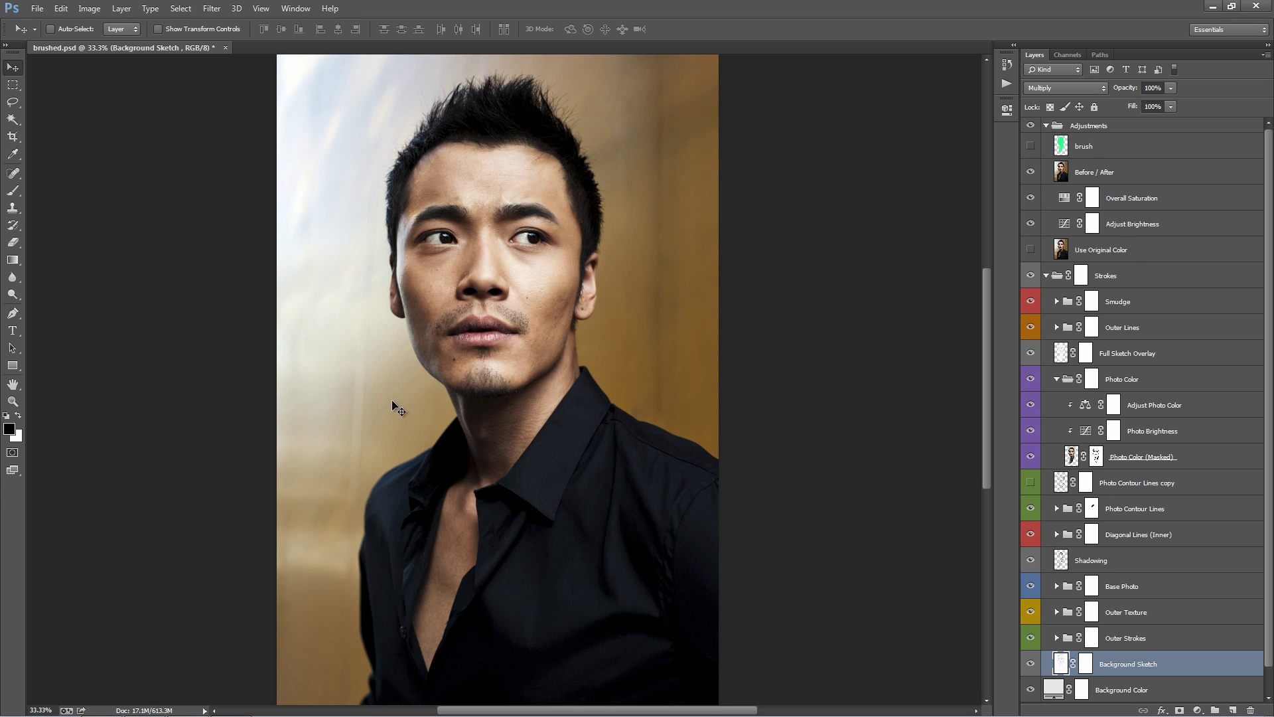
click(1031, 172)
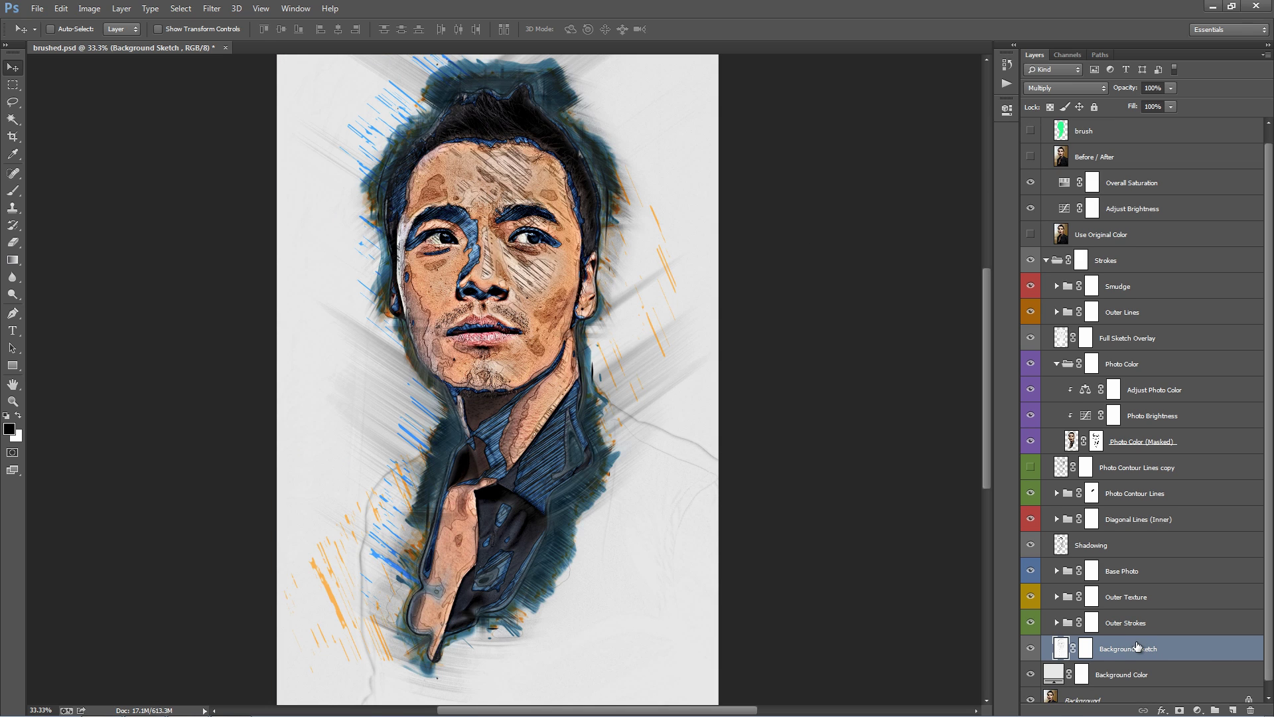
- Try intensifying the background sketch with three duplicates of the Background Sketch layer and delete the copies
key(ctrl+j)
key(ctrl+j)
key(ctrl+j)
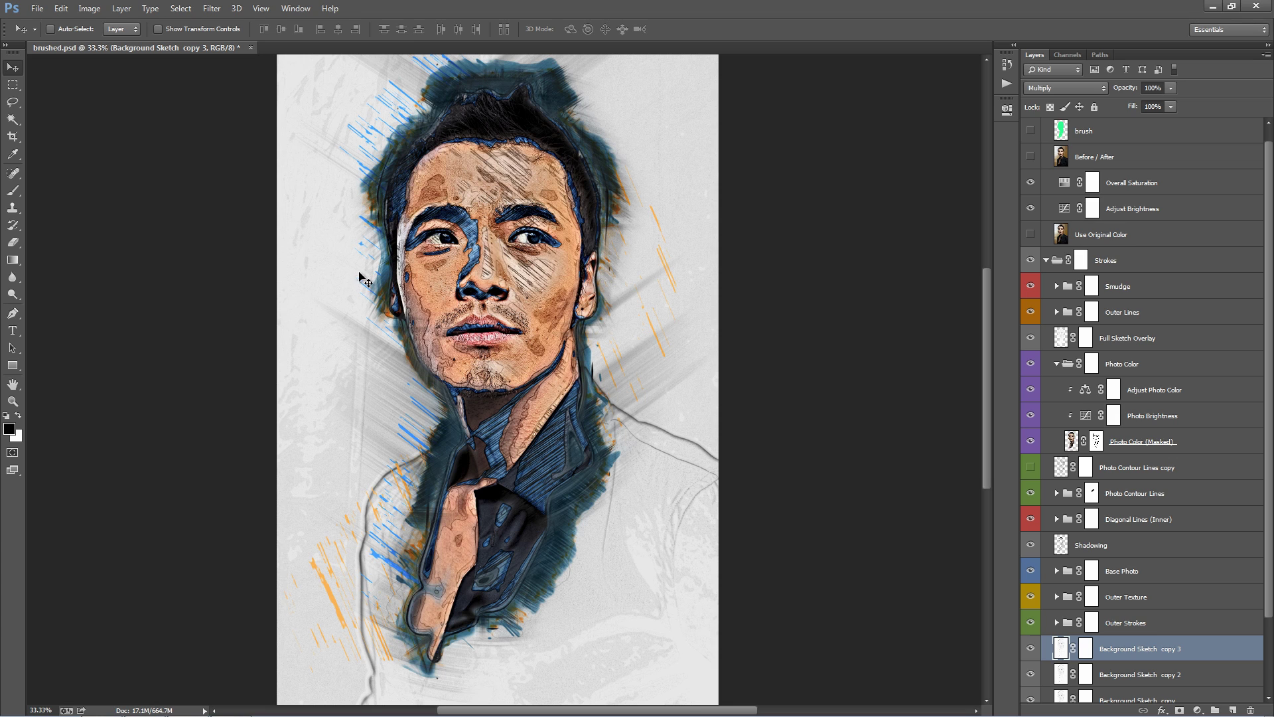
key(Delete)
key(Delete)
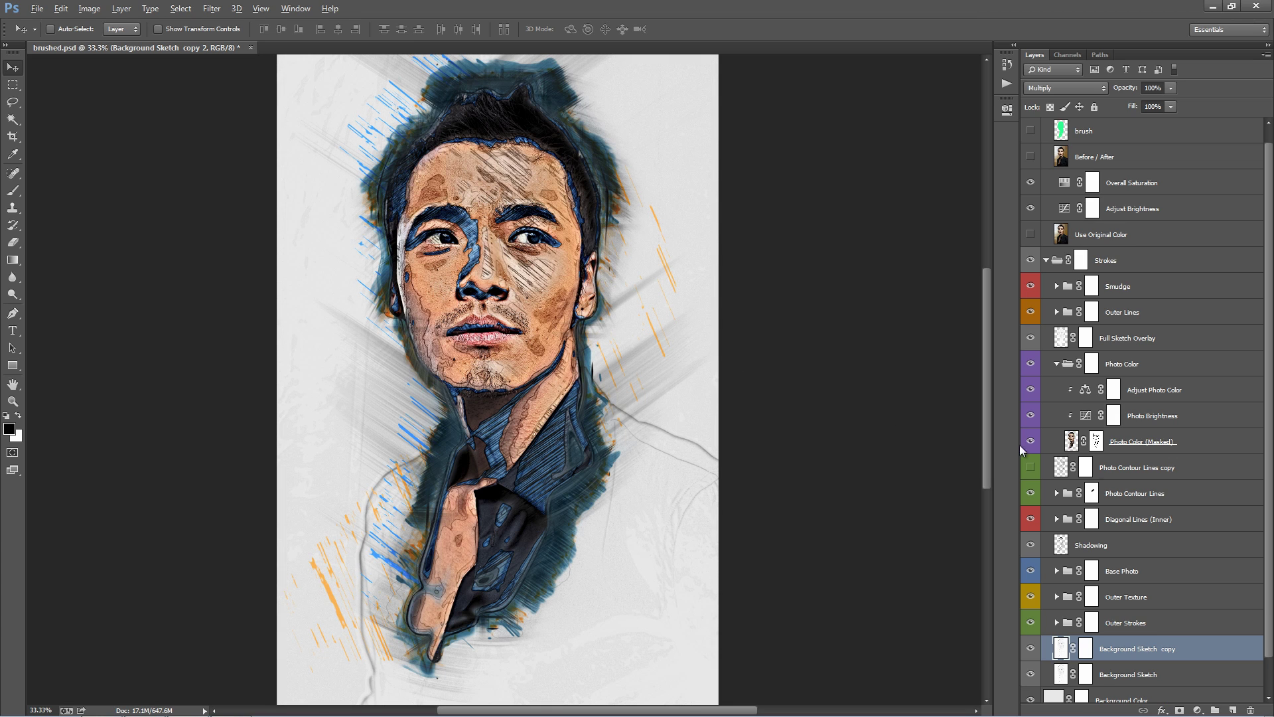
key(Delete)
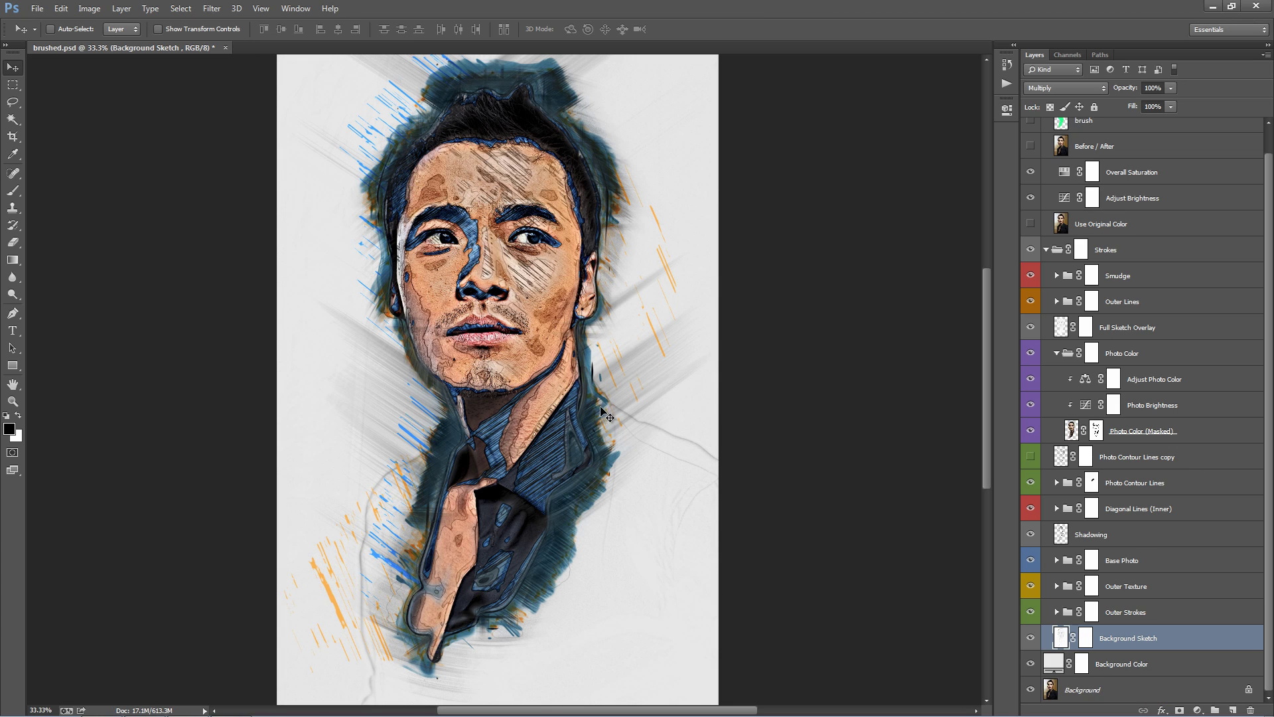
- Compare the artwork with and without the Background Sketch layer and leave the layer hidden
click(1030, 638)
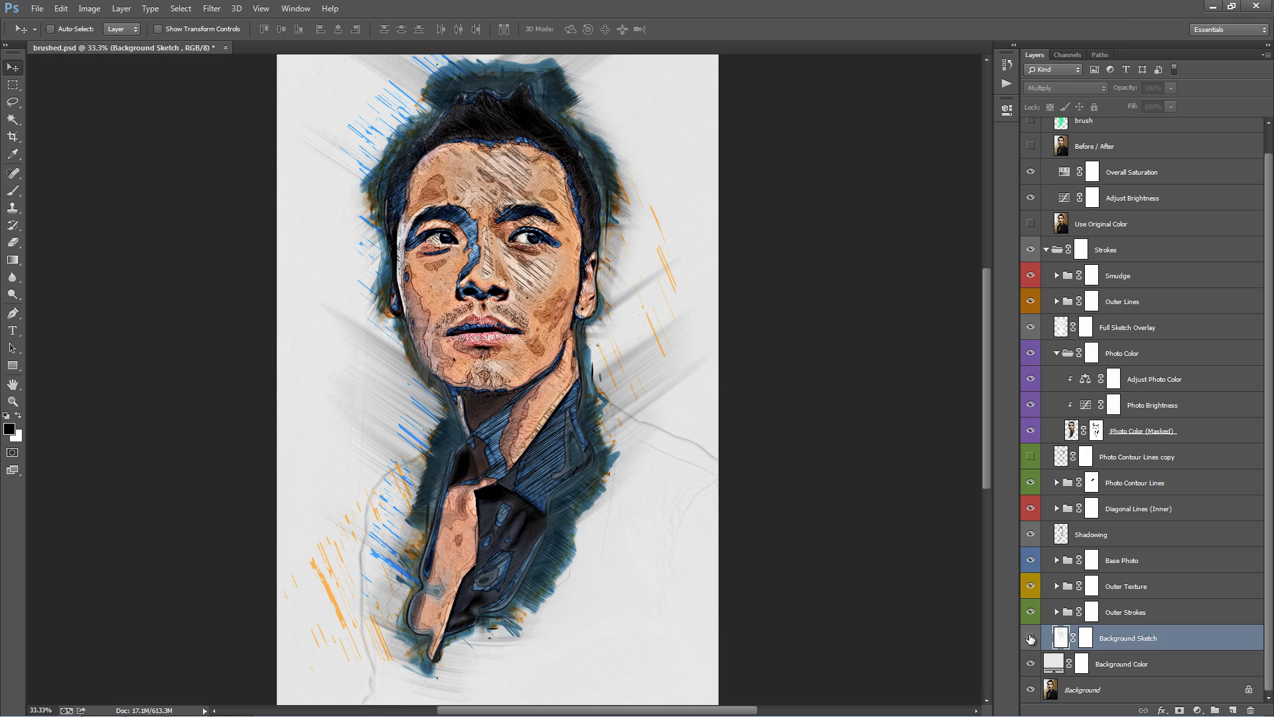
click(1030, 638)
click(1031, 639)
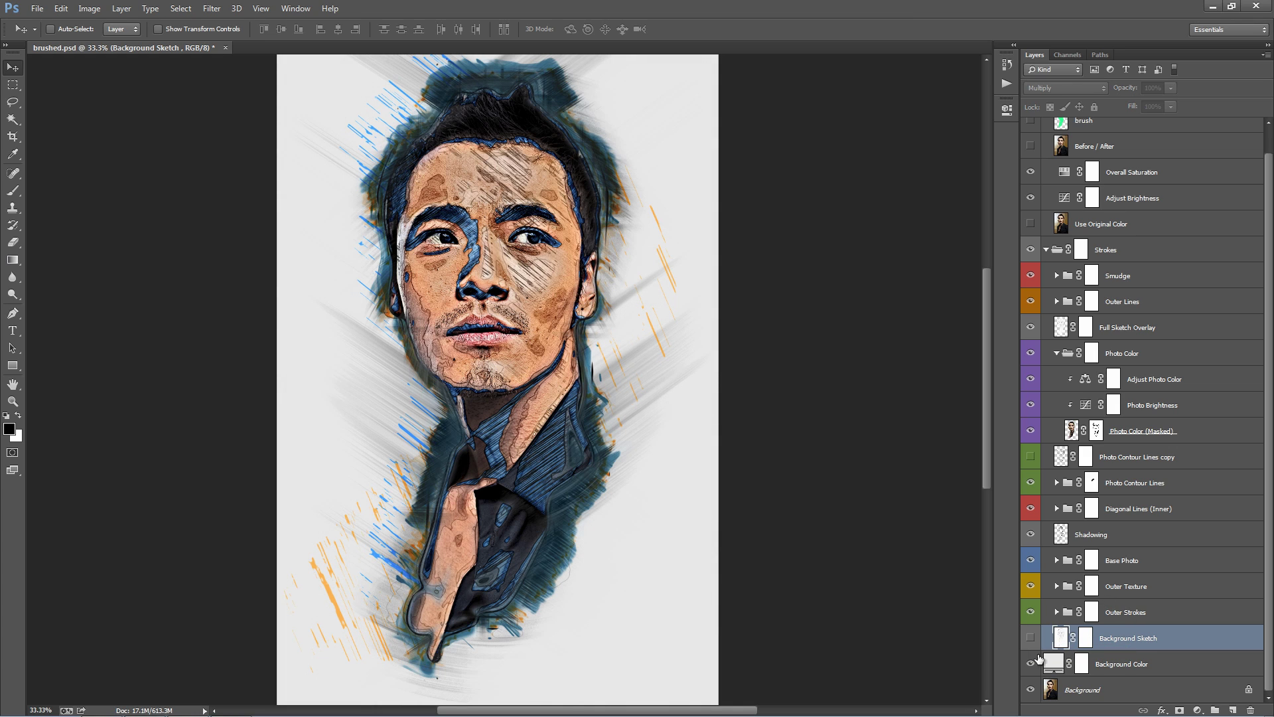
- Try blue and green backdrops on the Background Color fill layer and set it to white #ffffff
click(1129, 666)
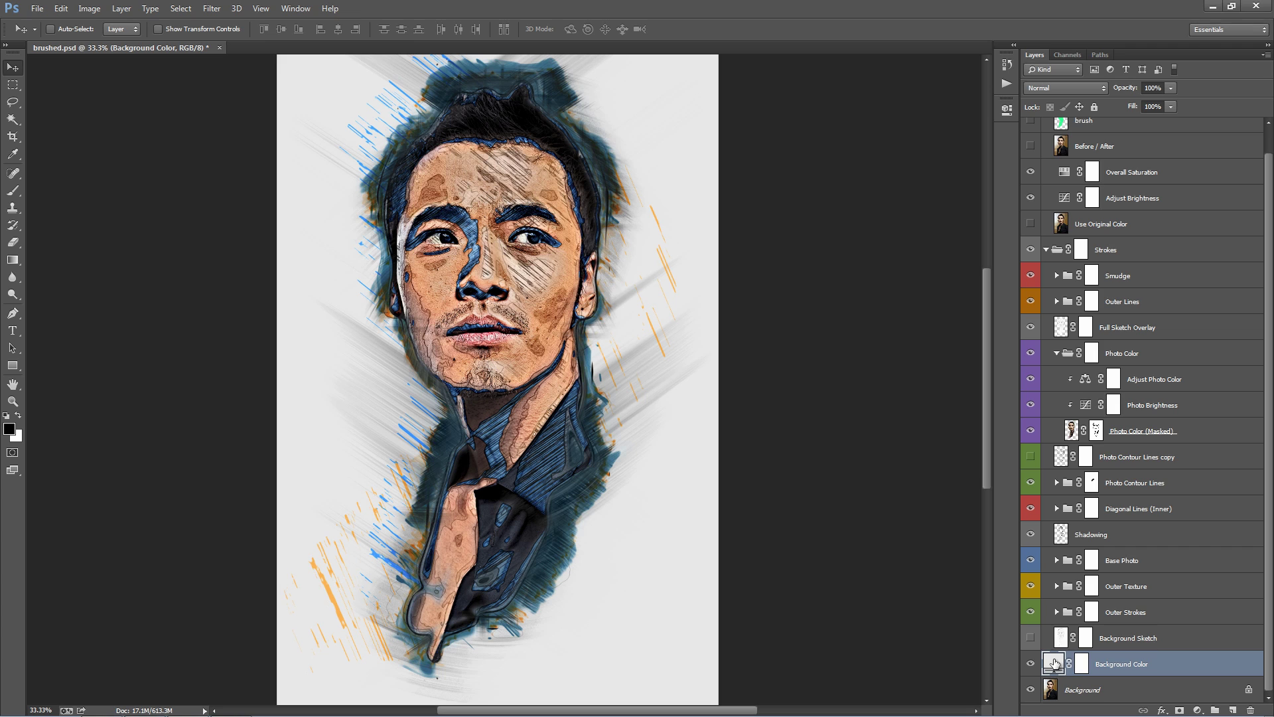
double_click(1055, 662)
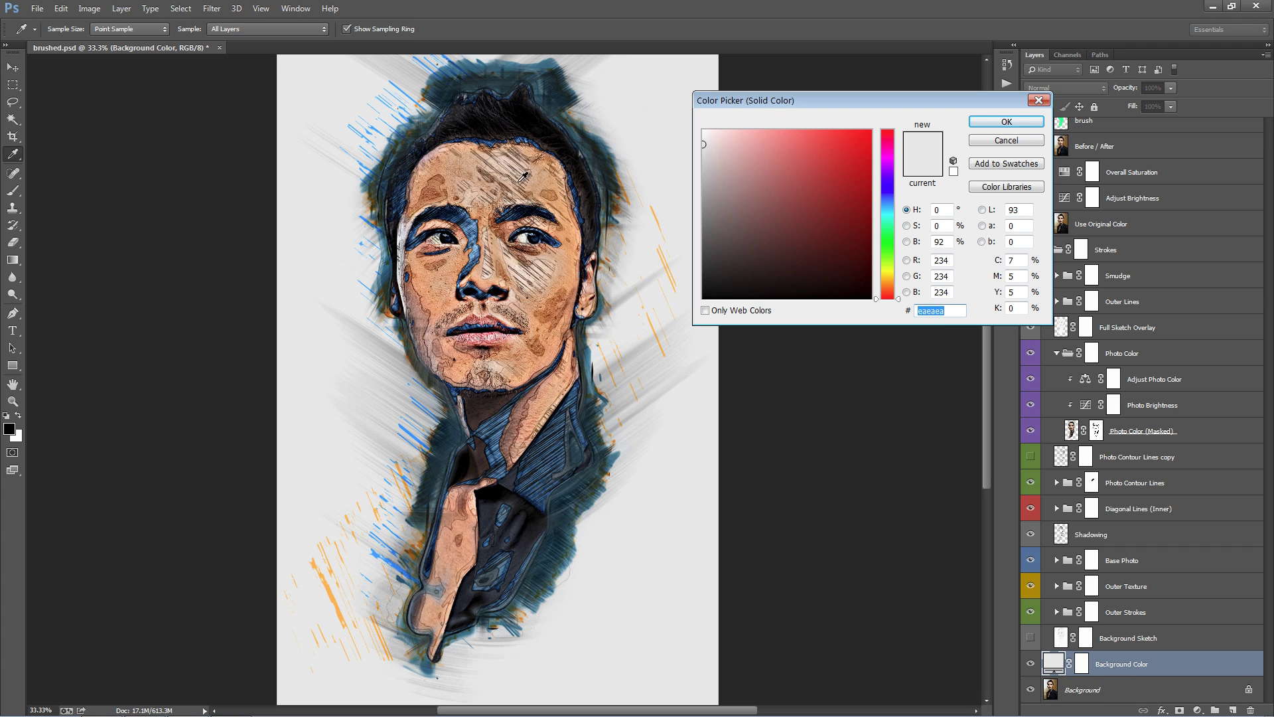
drag(899, 221, 897, 203)
drag(775, 133, 835, 135)
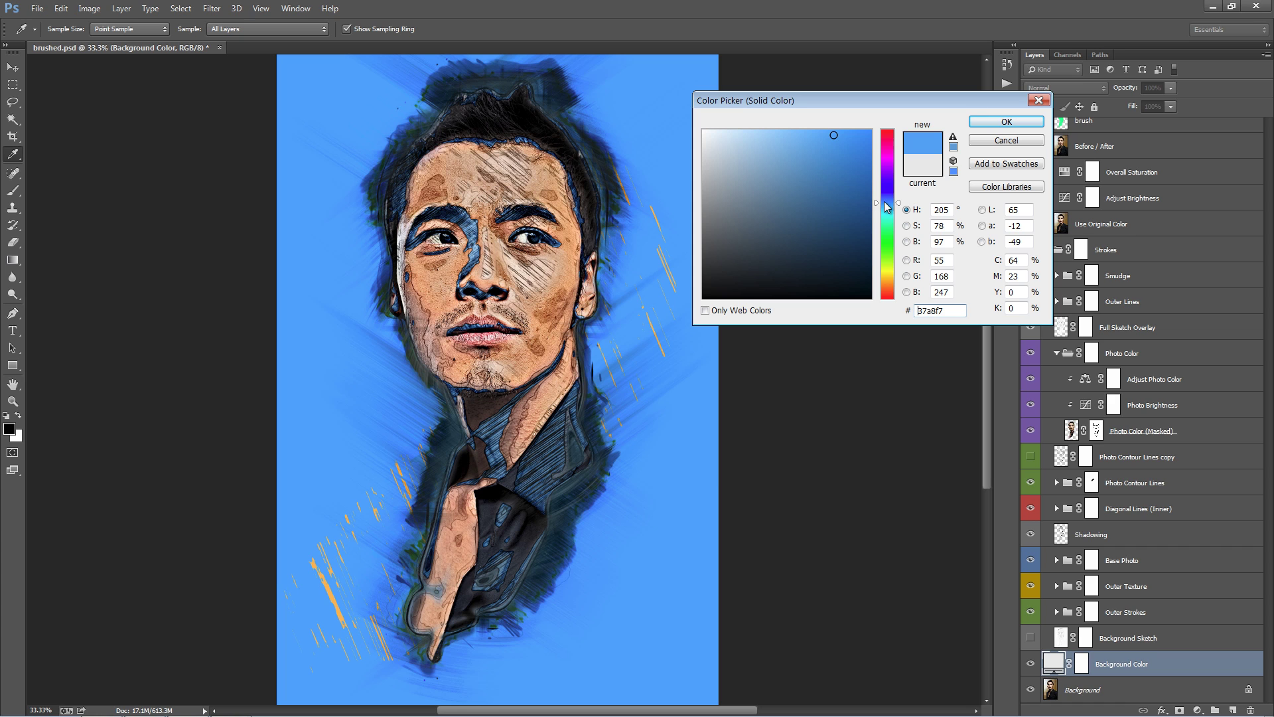
drag(884, 203, 880, 258)
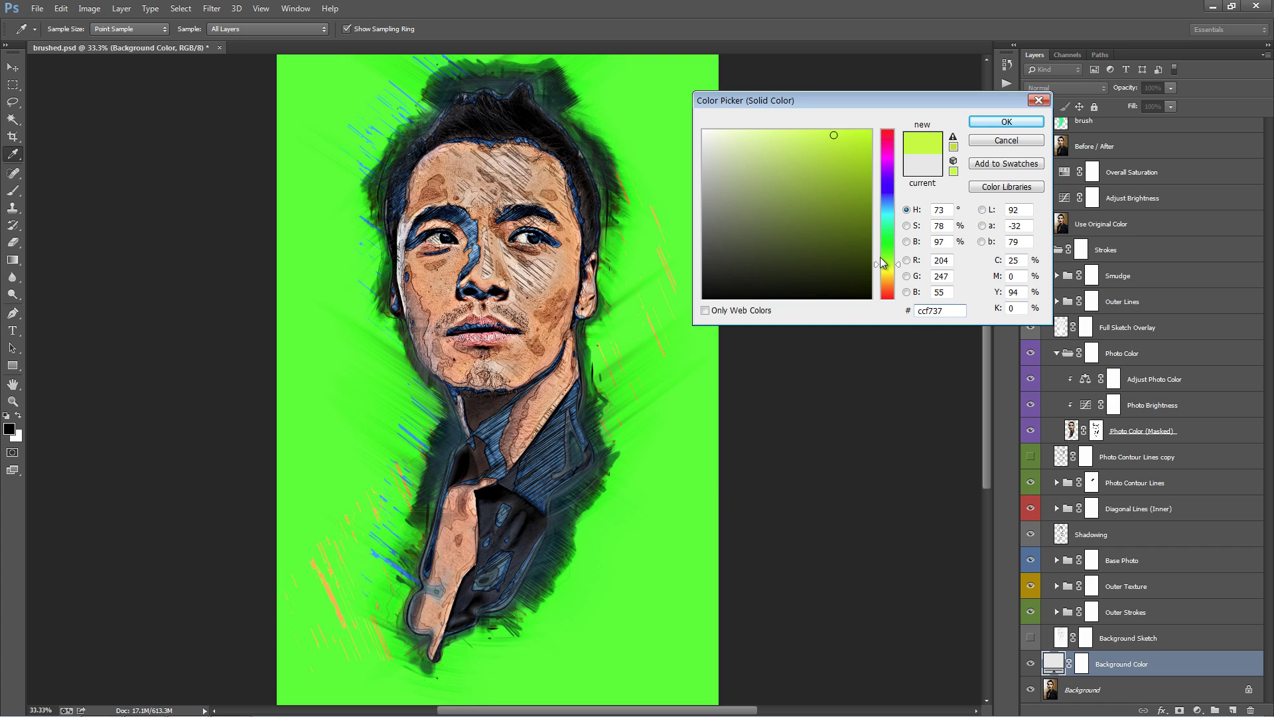
drag(827, 186, 694, 109)
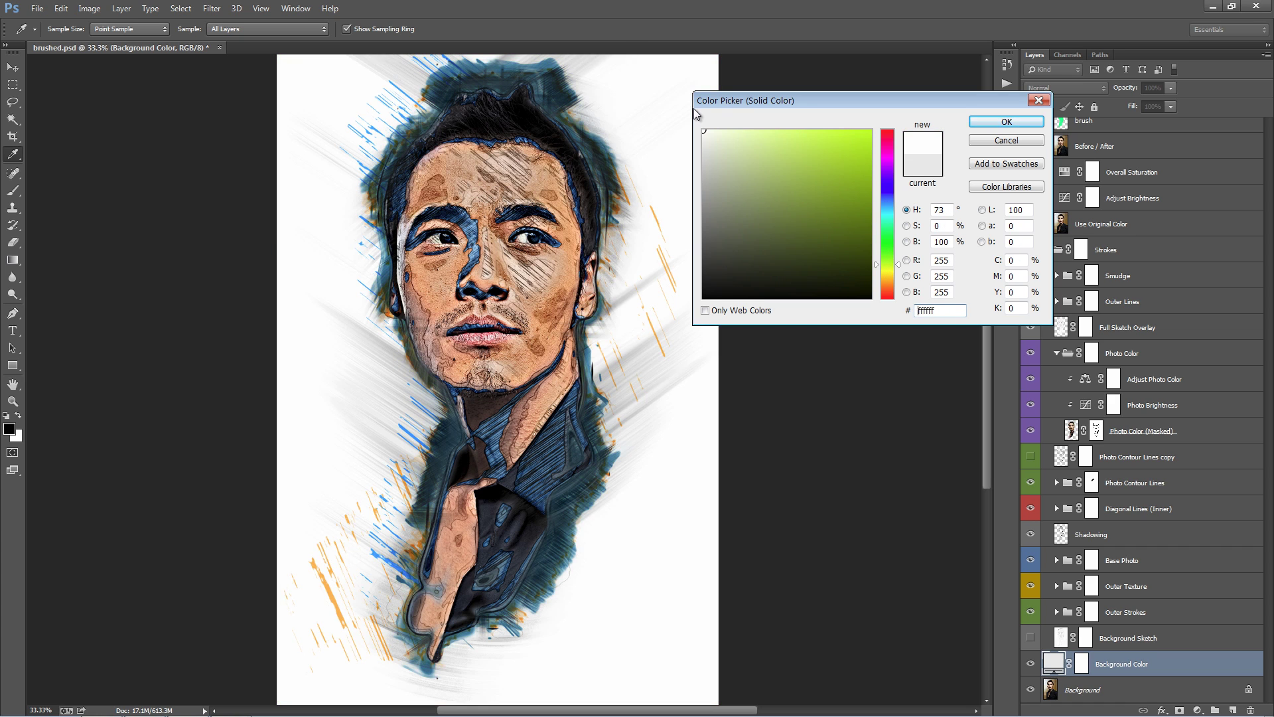
click(1000, 122)
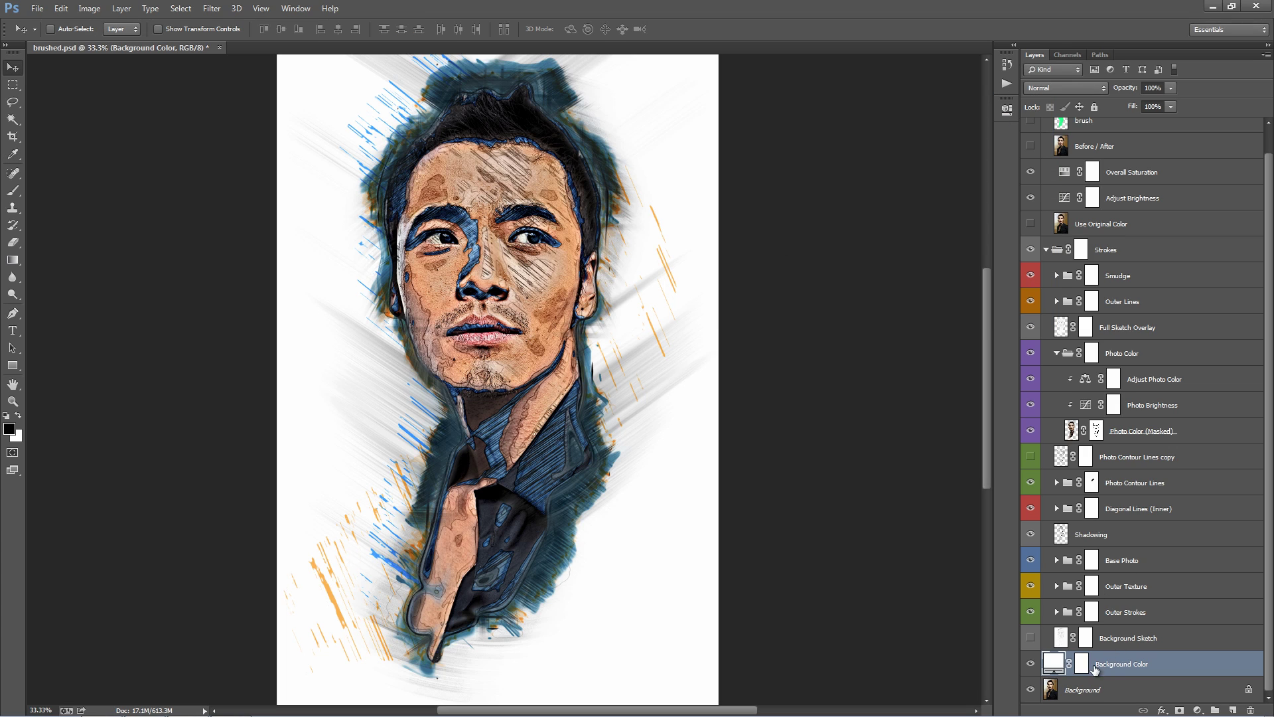
- Try a near-black #0b0b0b backdrop on the Background Color fill layer
double_click(1058, 663)
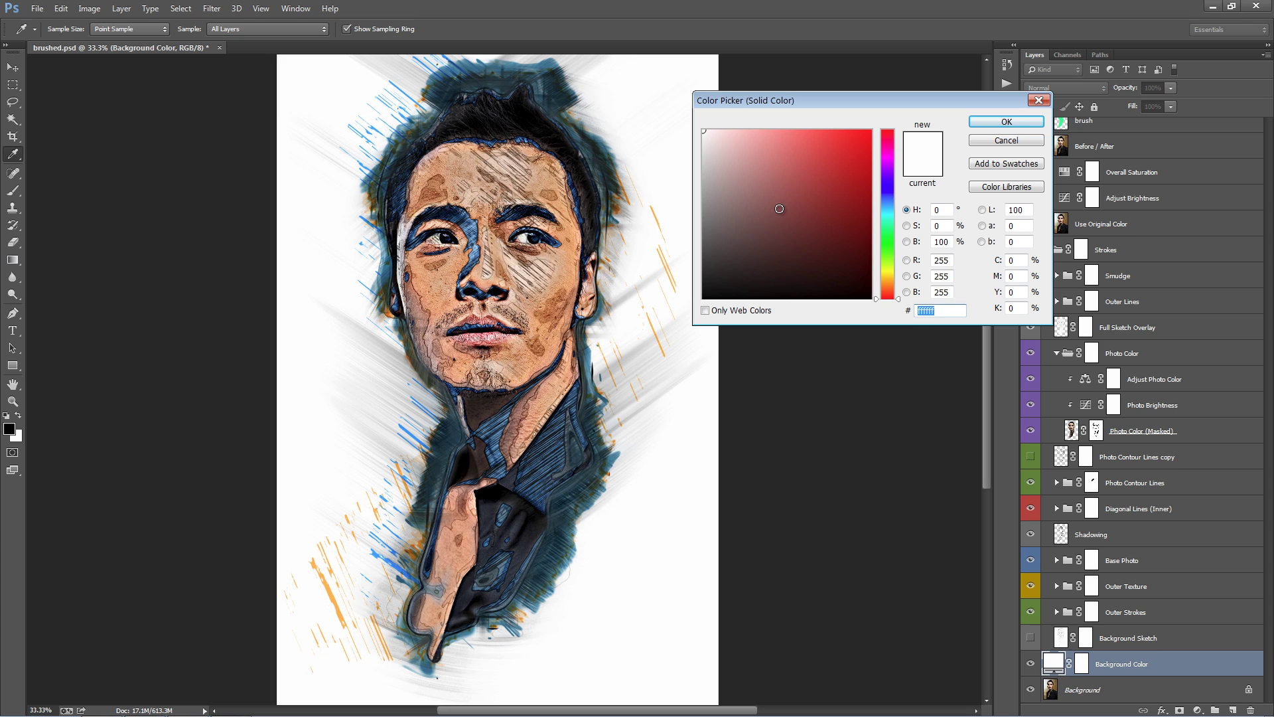
drag(762, 211, 683, 286)
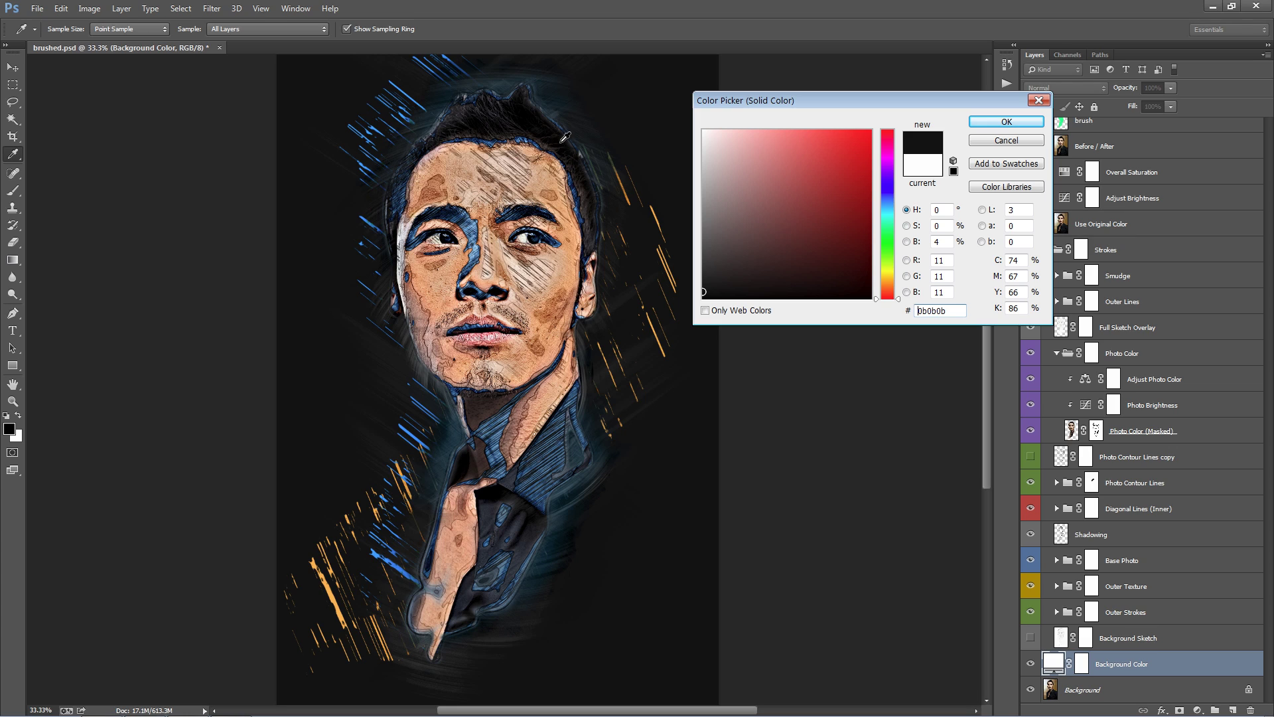
click(1022, 122)
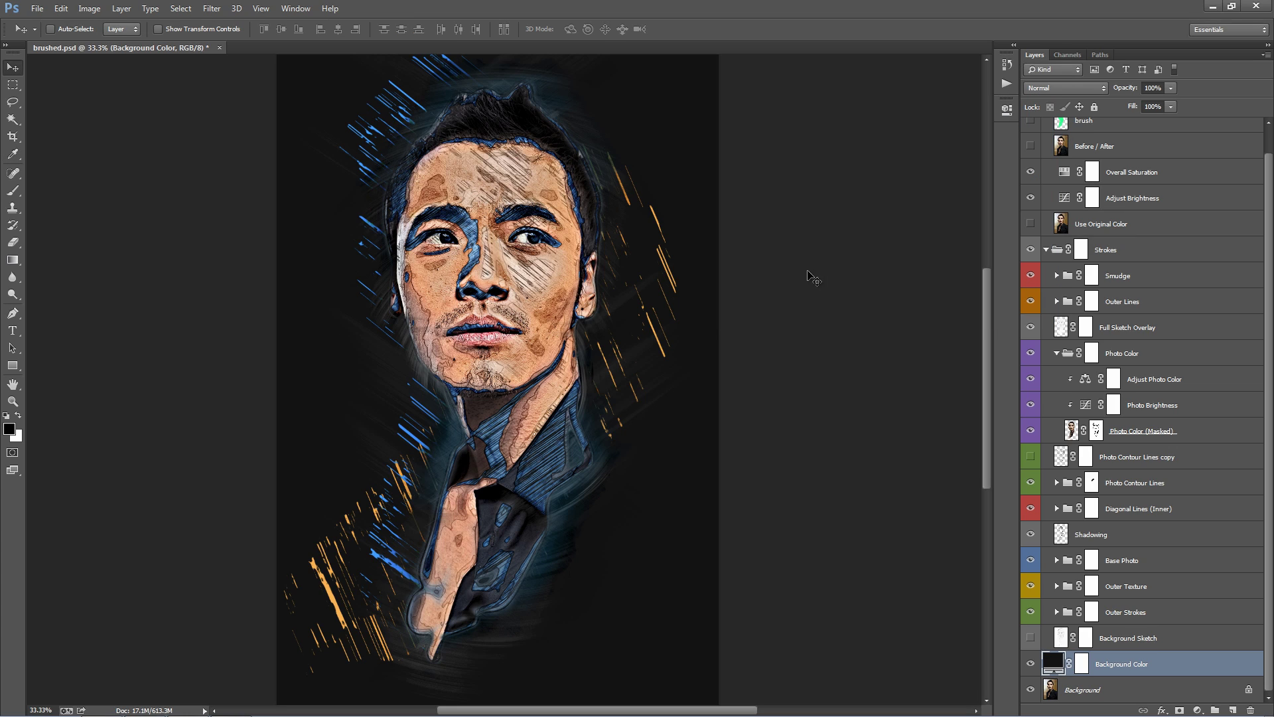
- Compare Normal and Pass Through blending on the Outer Texture group against the dark backdrop and leave it on Pass Through
click(1150, 585)
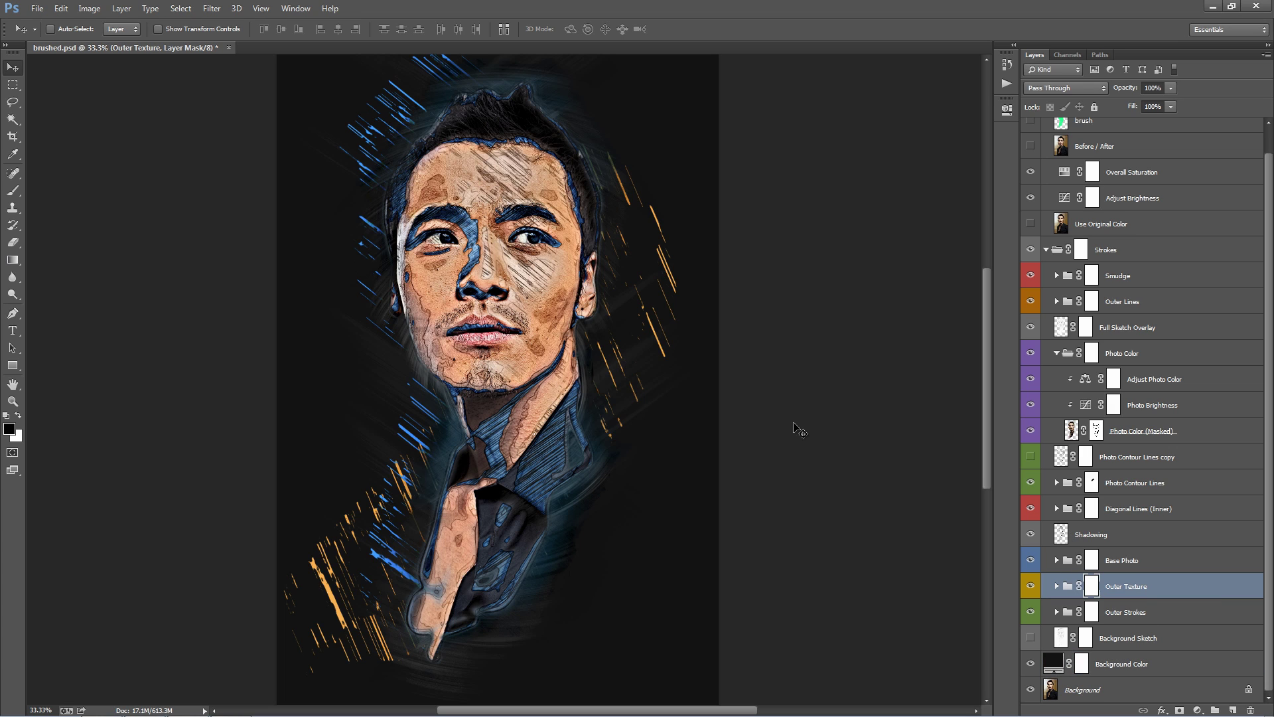
click(1048, 89)
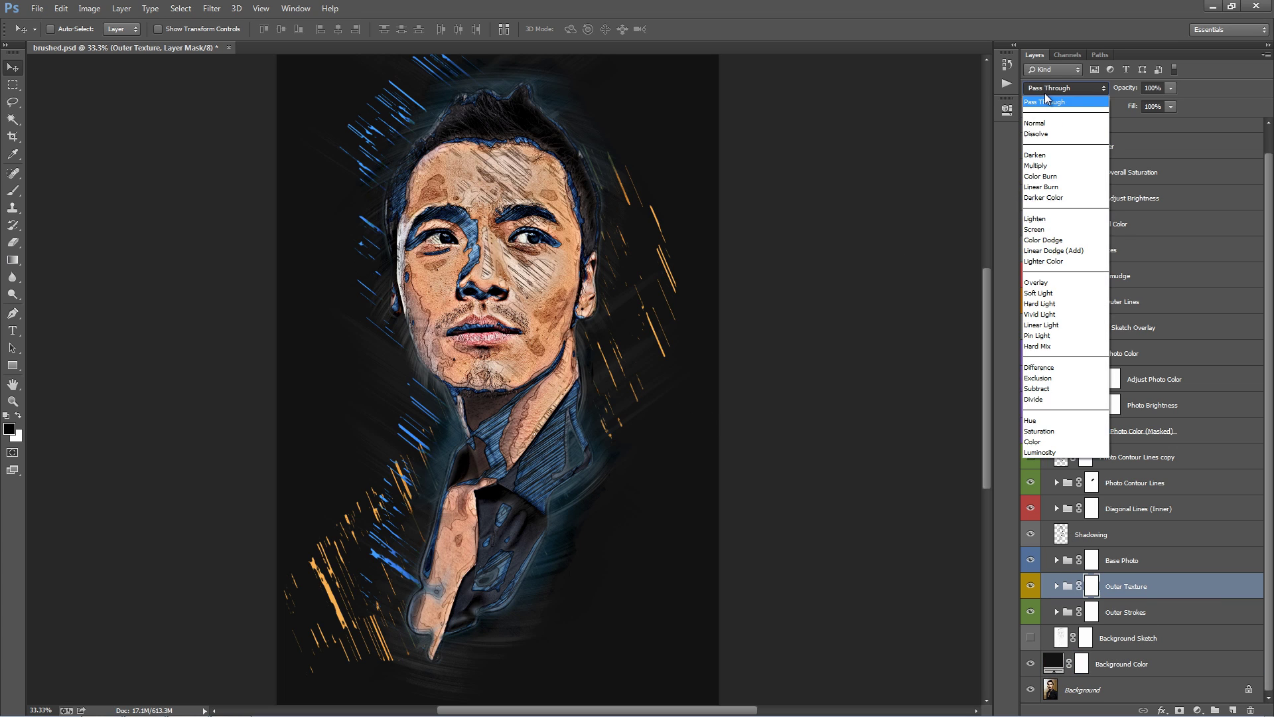
click(1046, 123)
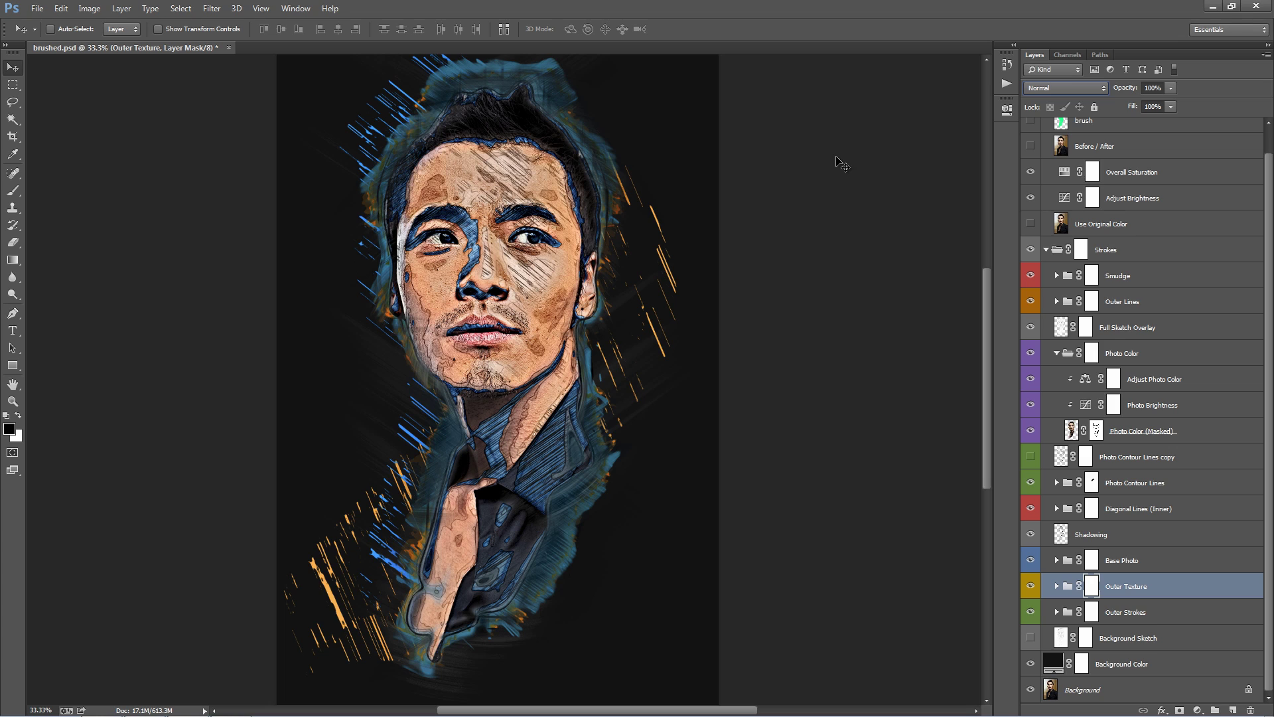
click(1066, 85)
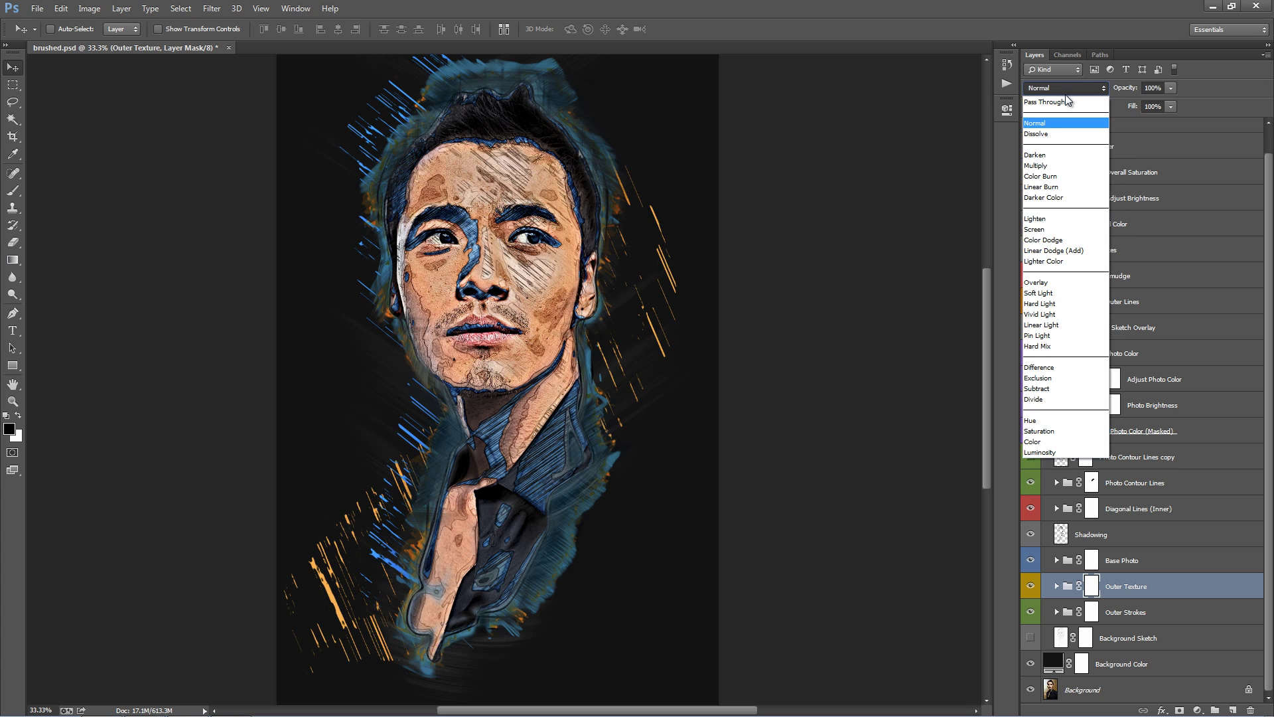
click(1065, 101)
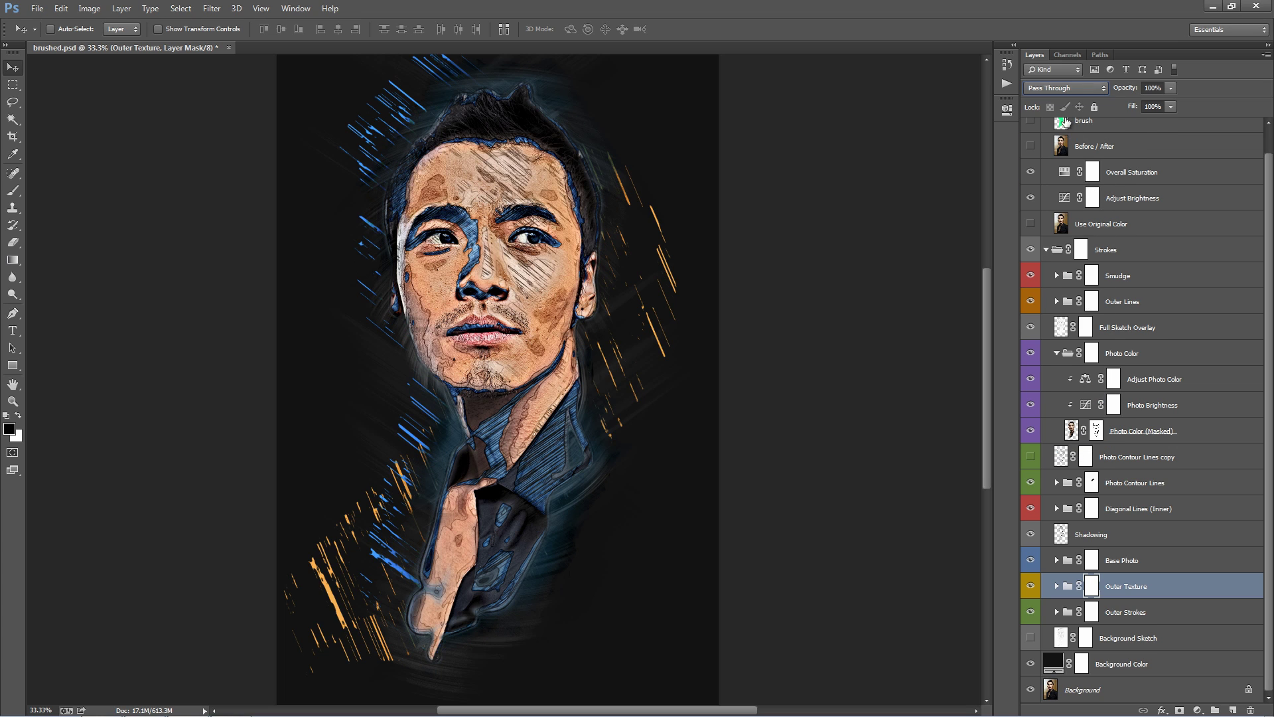
click(1062, 87)
click(1043, 126)
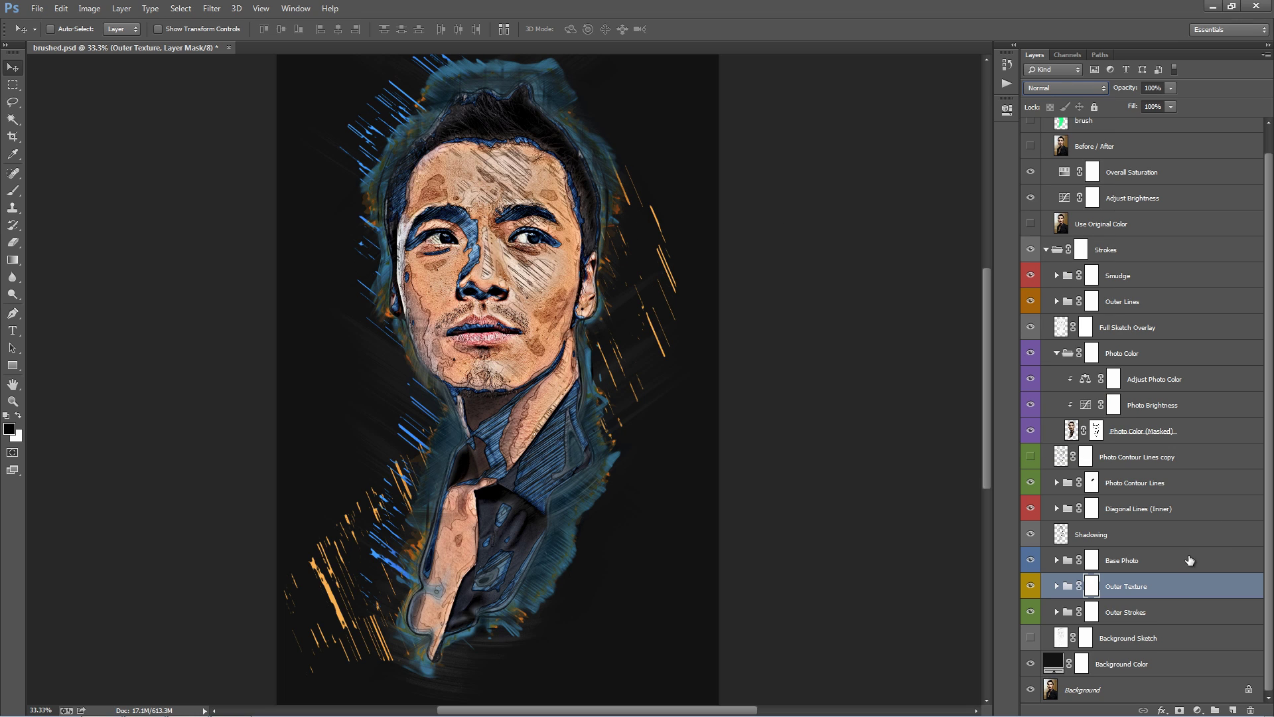
click(1062, 88)
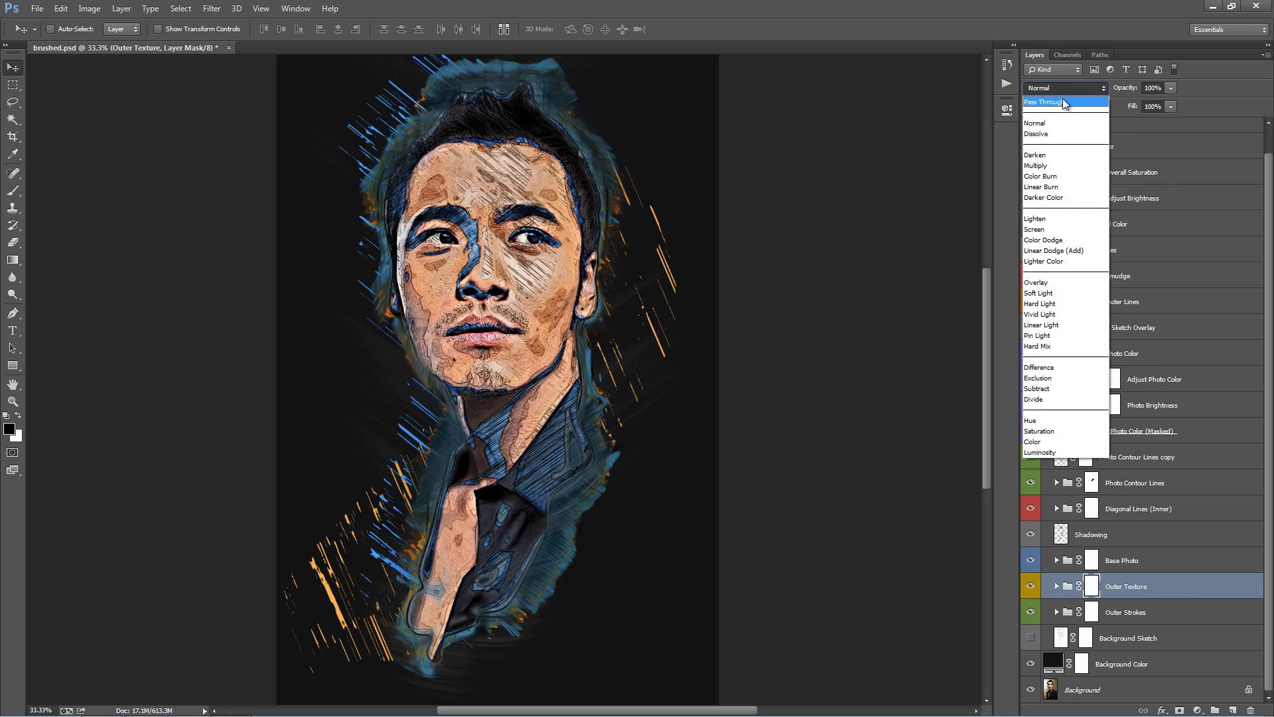
click(1061, 98)
- Set the Background Color fill layer to a light gray and show the Background Sketch layer
double_click(1054, 663)
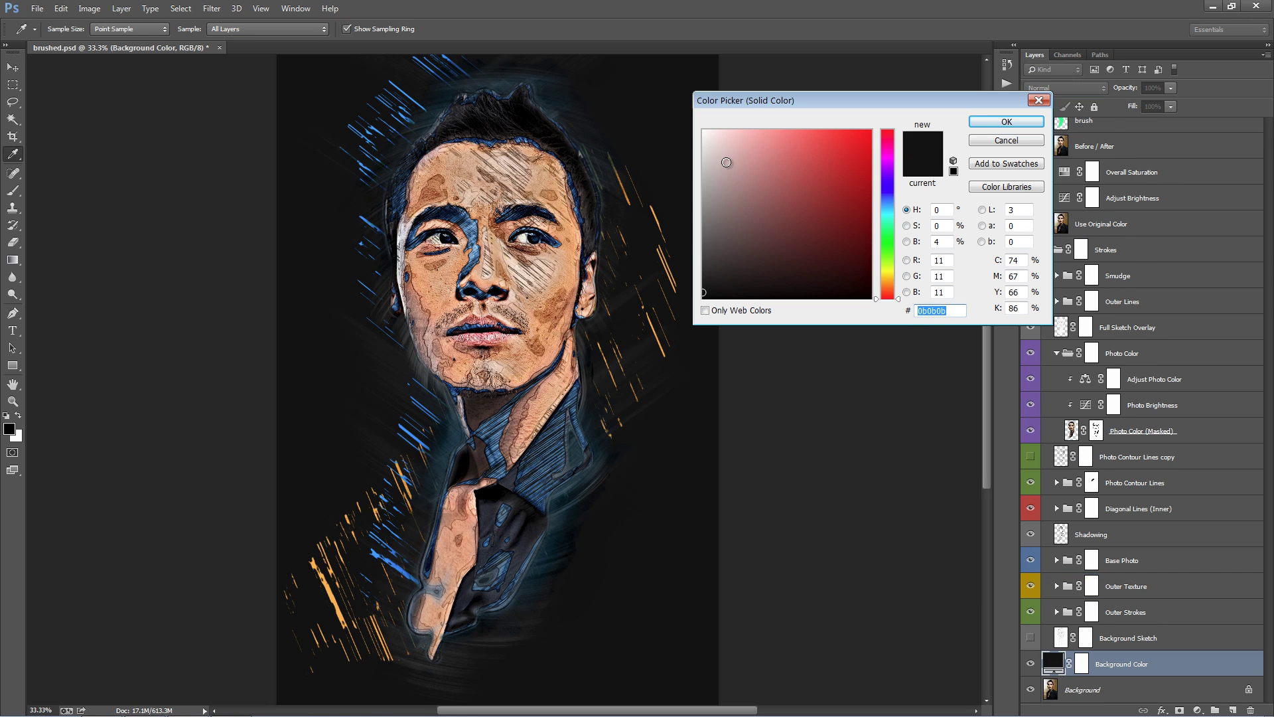
drag(731, 159, 704, 154)
click(1030, 125)
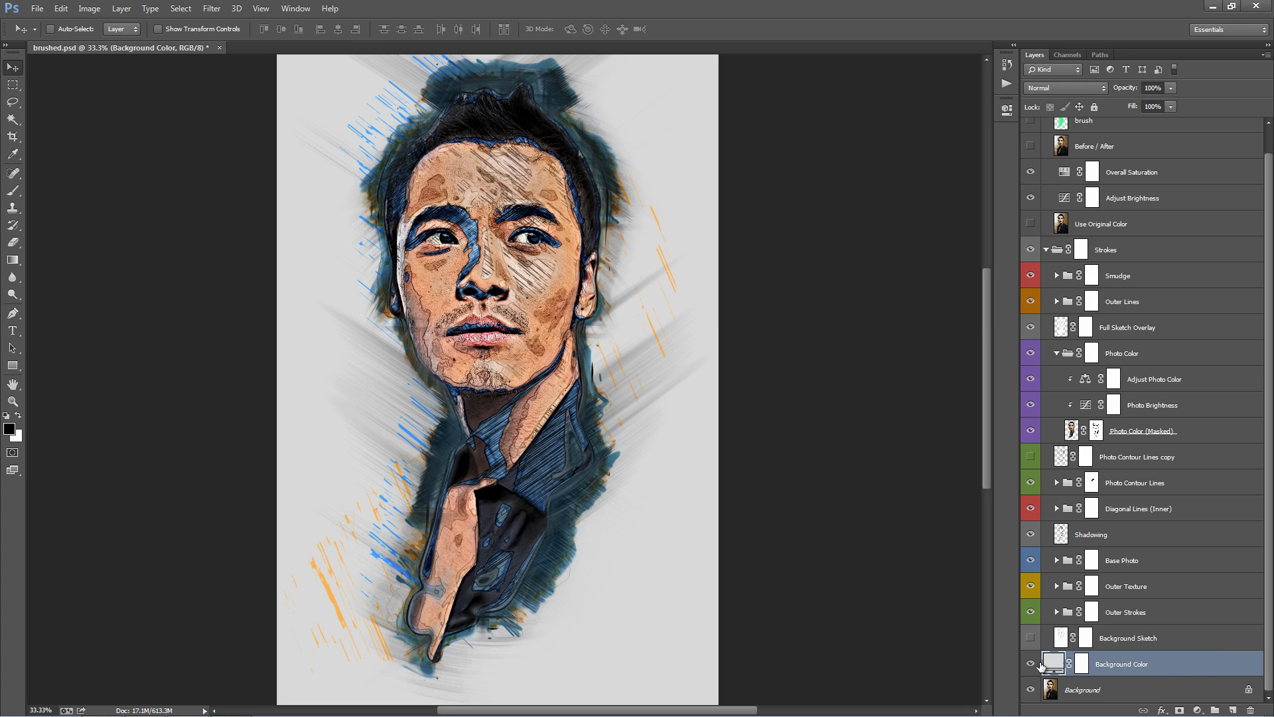
click(1031, 638)
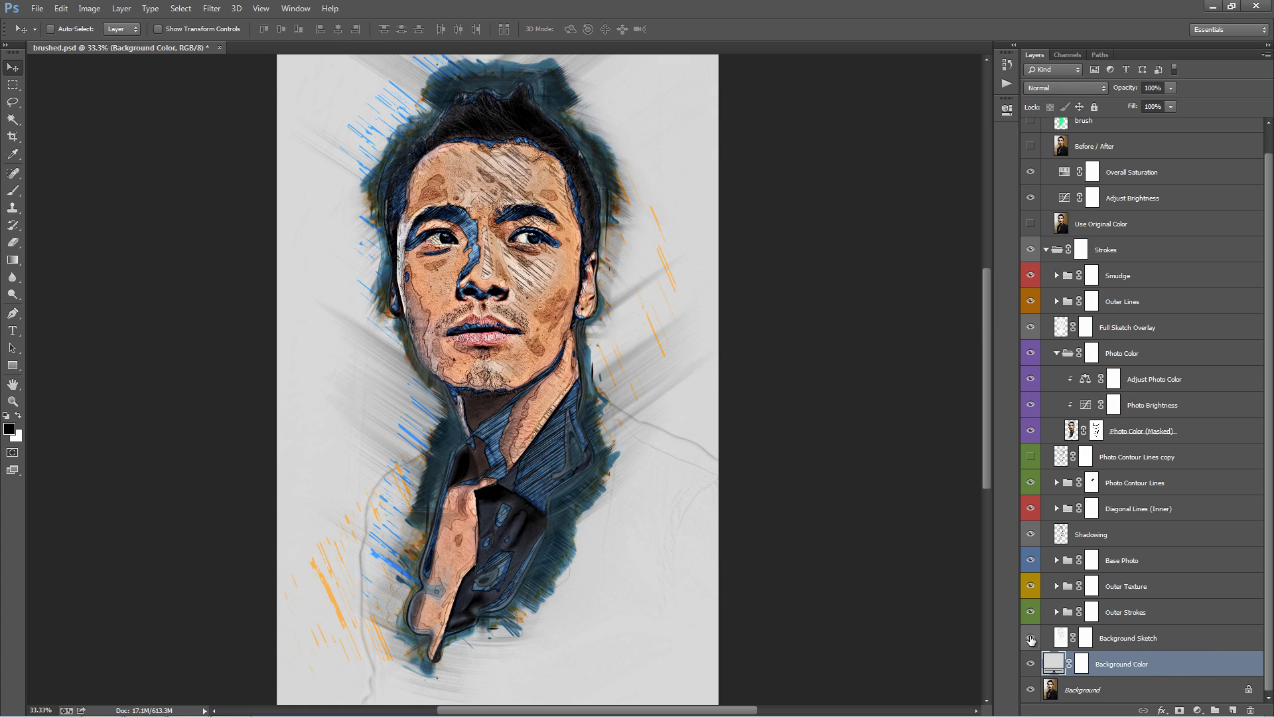
click(1128, 641)
- Preview the artwork on transparency by hiding the Background Sketch, Background Color and Background layers, and show all three again
drag(1030, 639, 1029, 672)
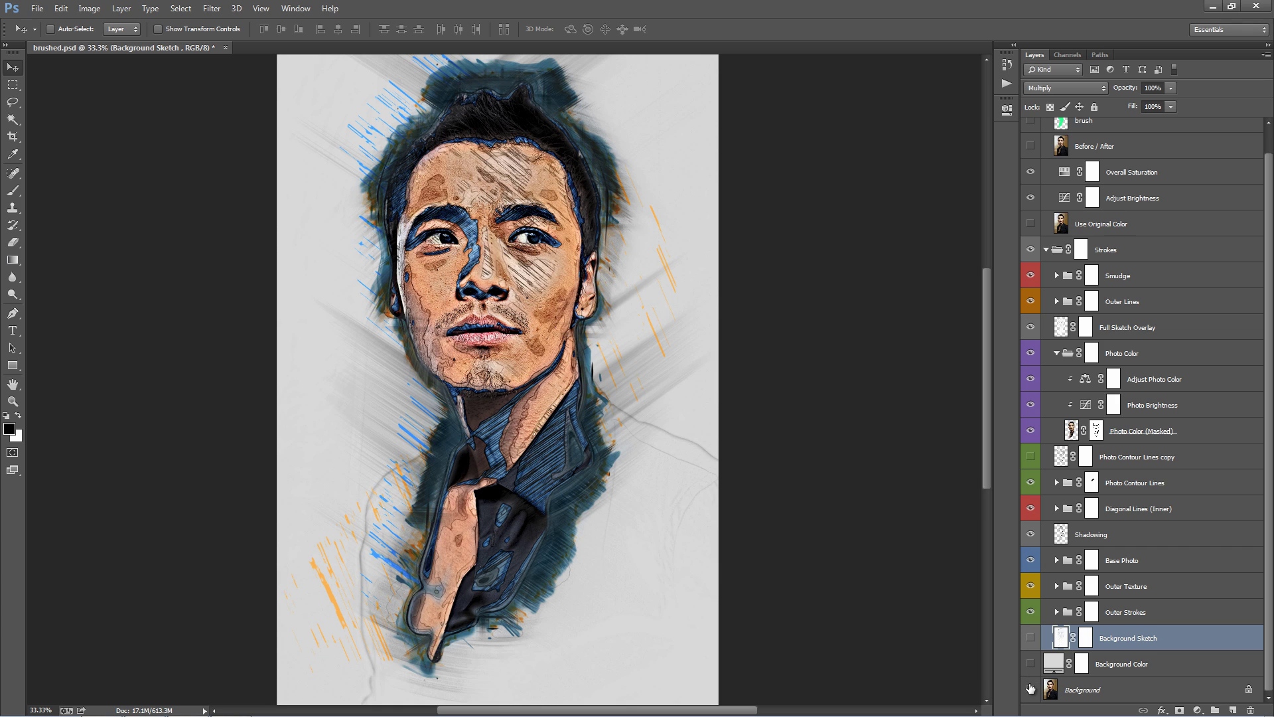
click(1031, 690)
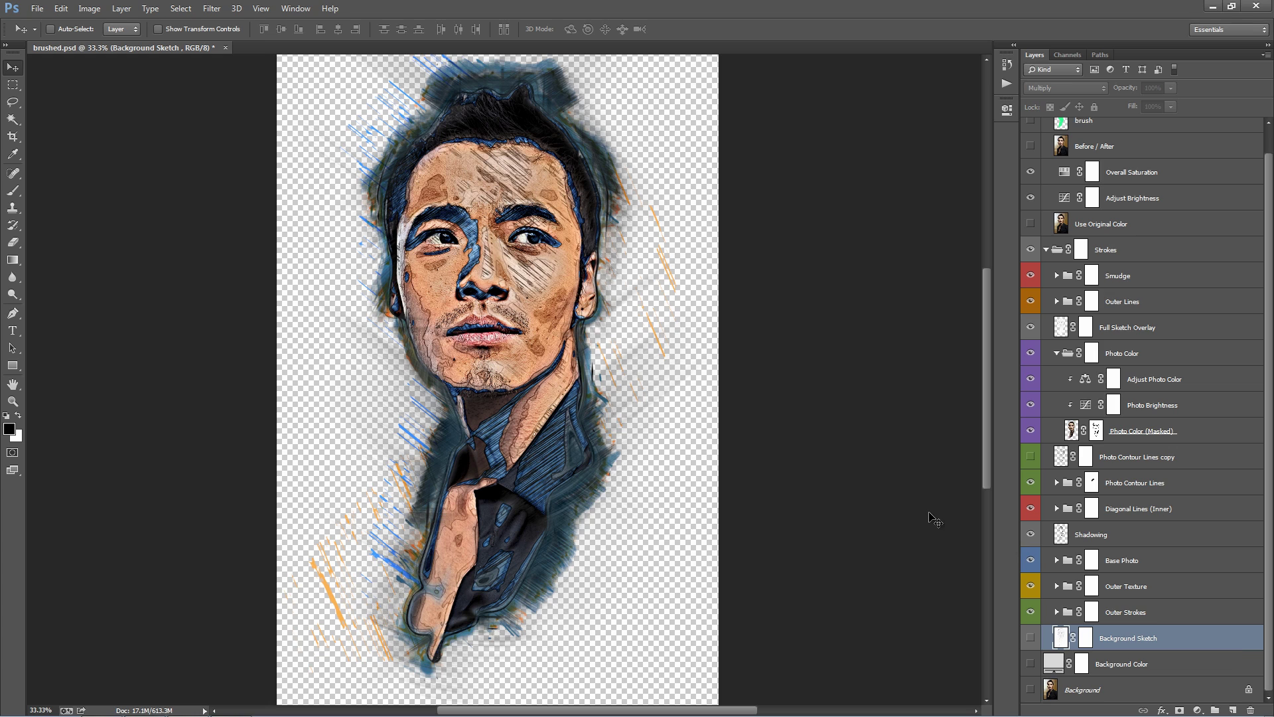
drag(1035, 639, 1032, 689)
- Select the Outer Texture group and collapse the Adjustments and Photo Color groups
click(1154, 580)
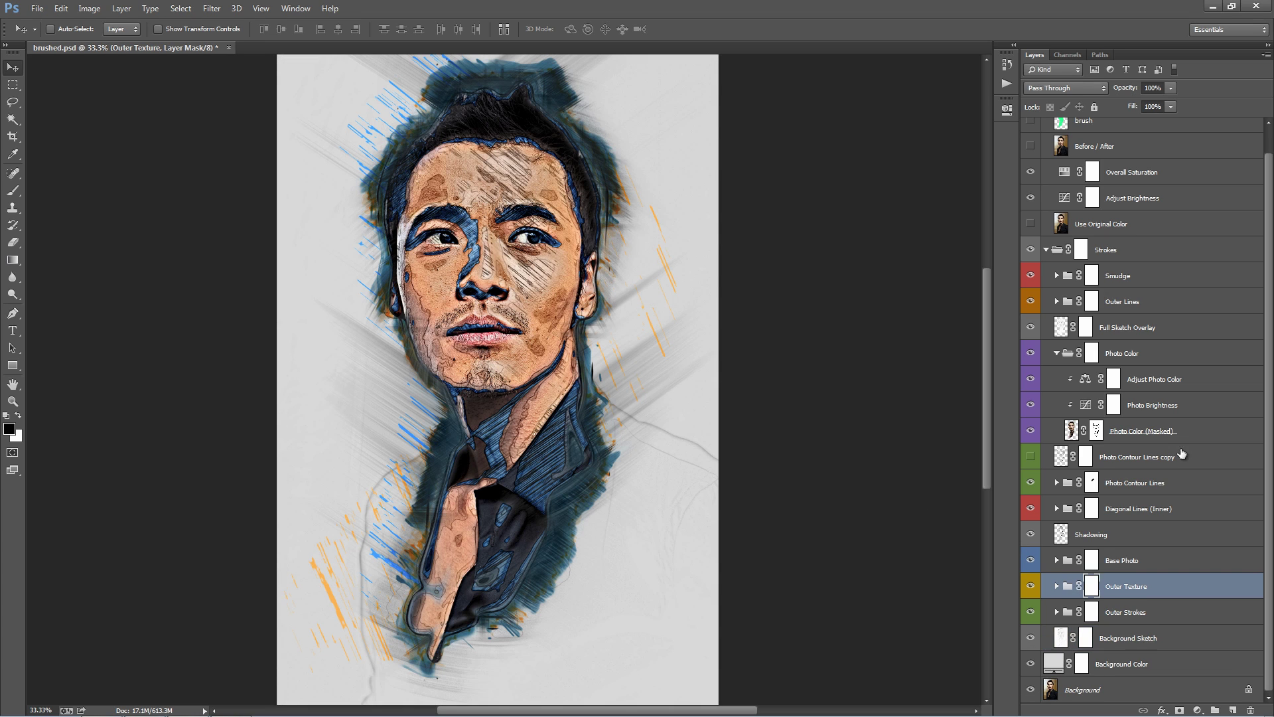
scroll(1175, 464, up, 1)
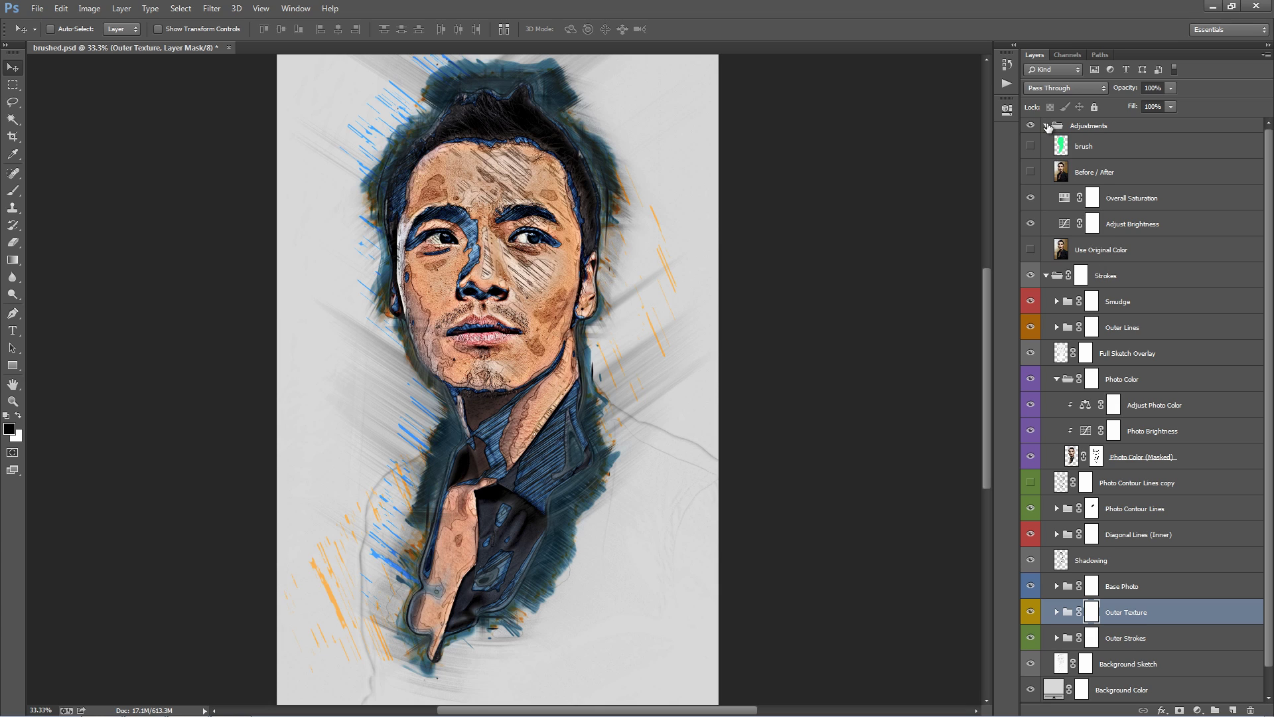
click(1047, 125)
click(1057, 249)
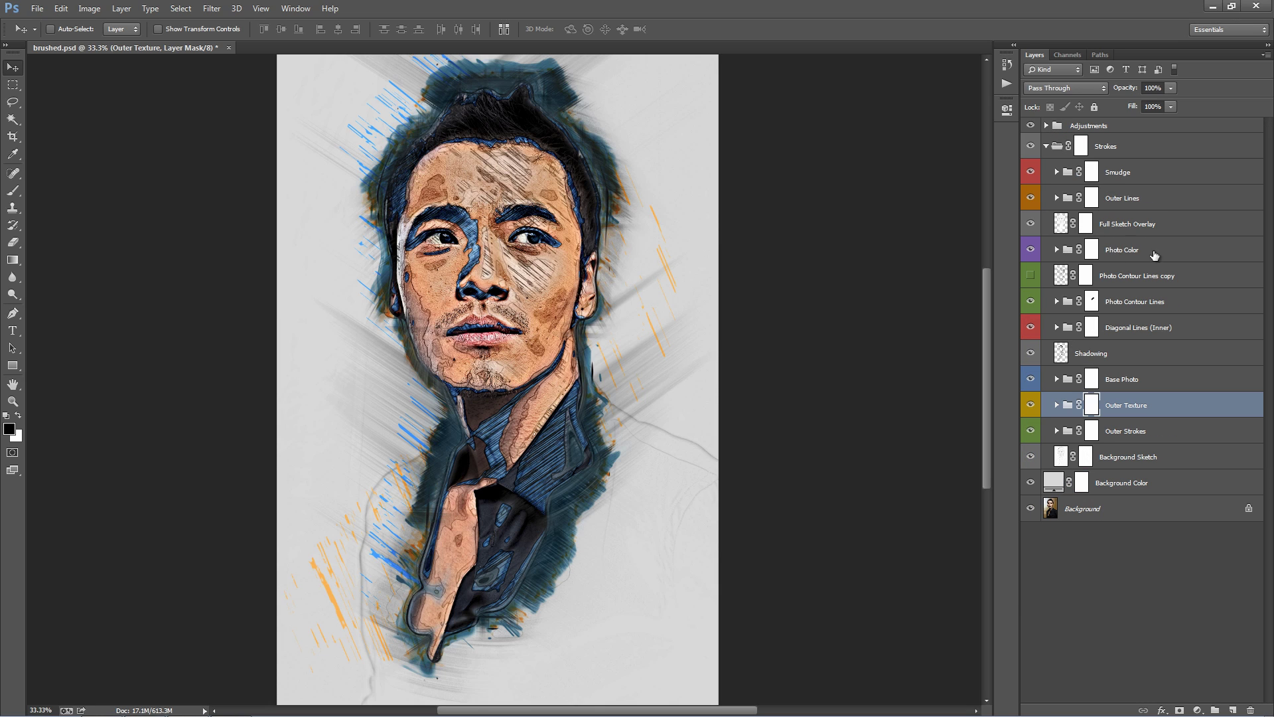